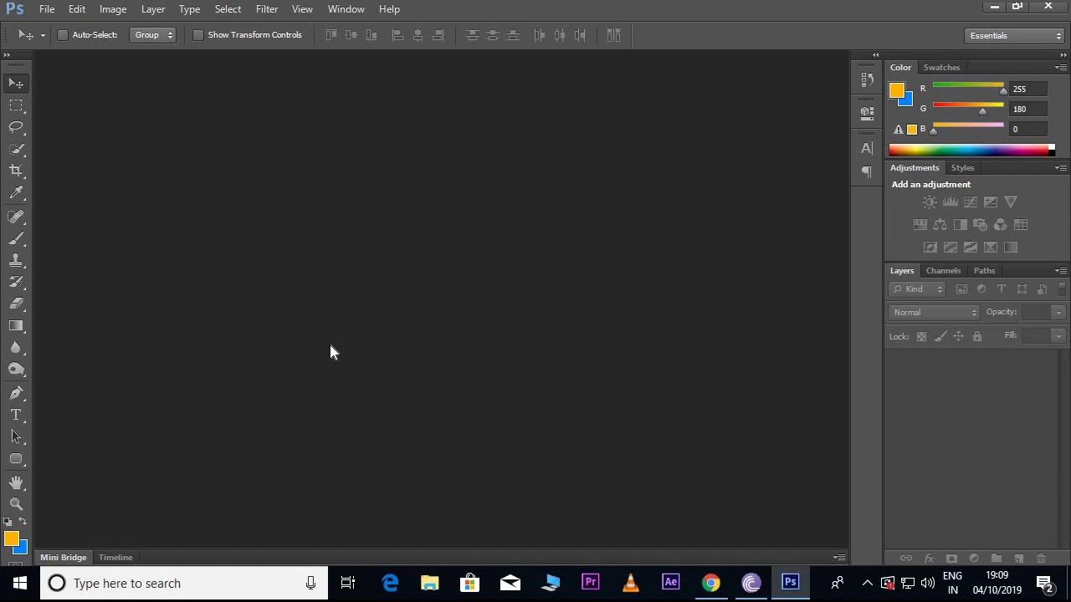
Start a new document named 'Flex design' with height 3 inches and resolution 600.
{"action": "left_click", "coordinate": [45, 10]}
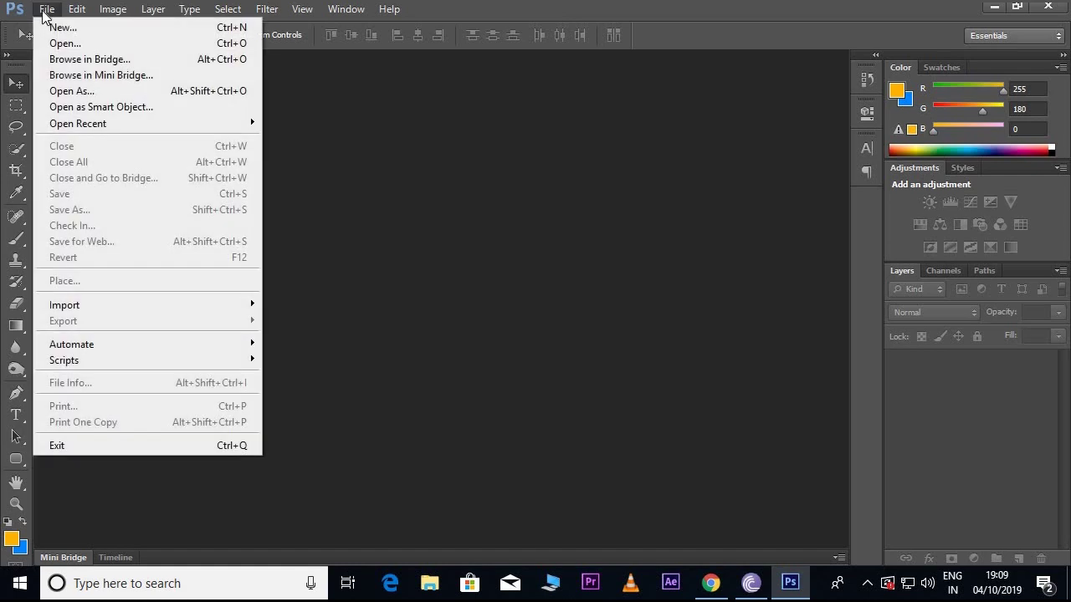
{"action": "left_click", "coordinate": [55, 29]}
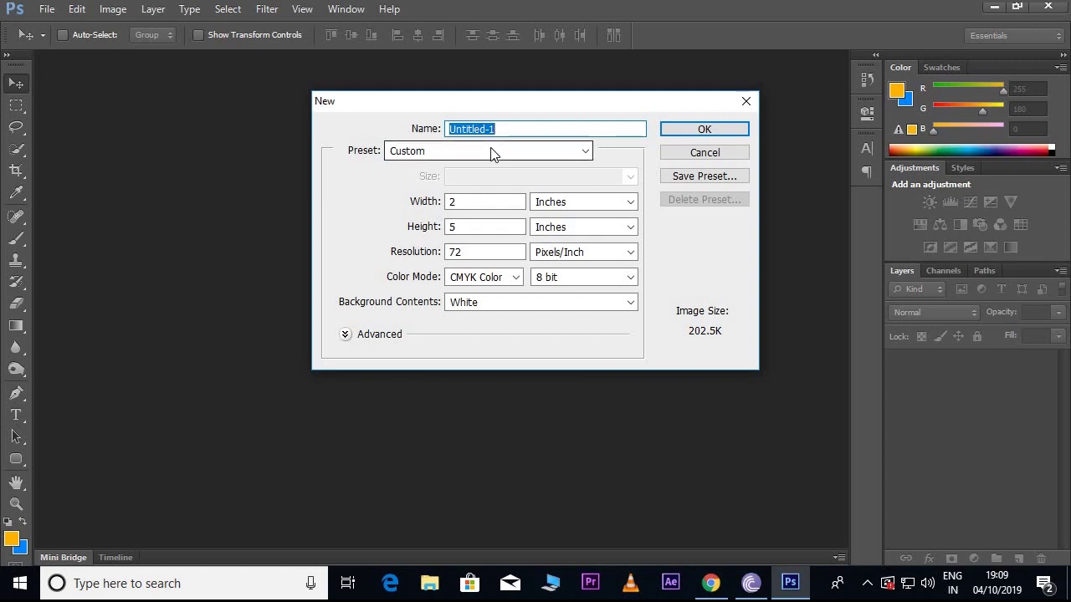
{"action": "type", "text": "Flex"}
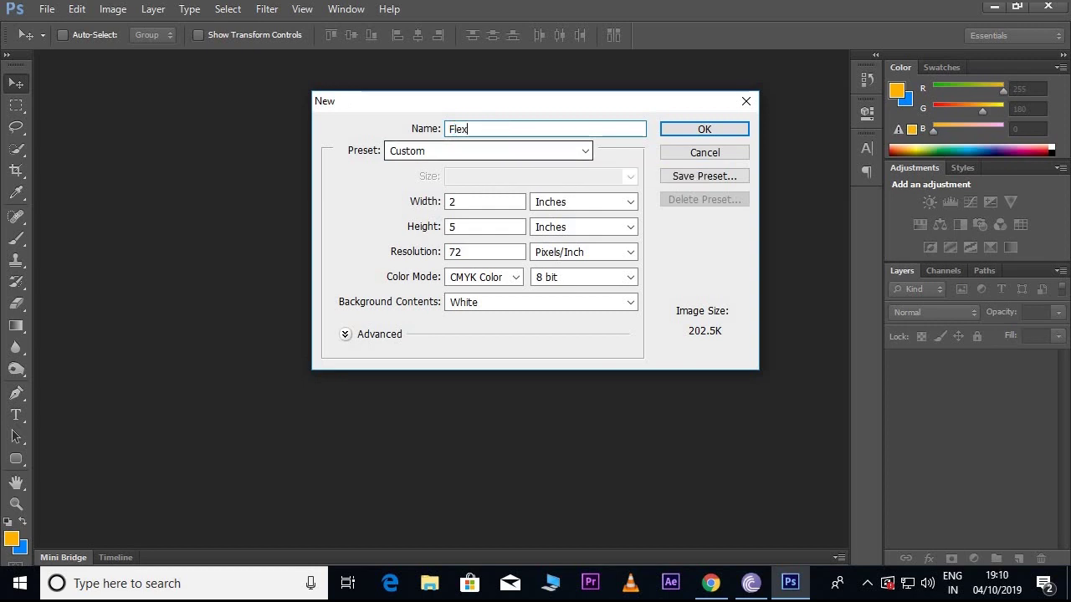
{"action": "type", "text": " design"}
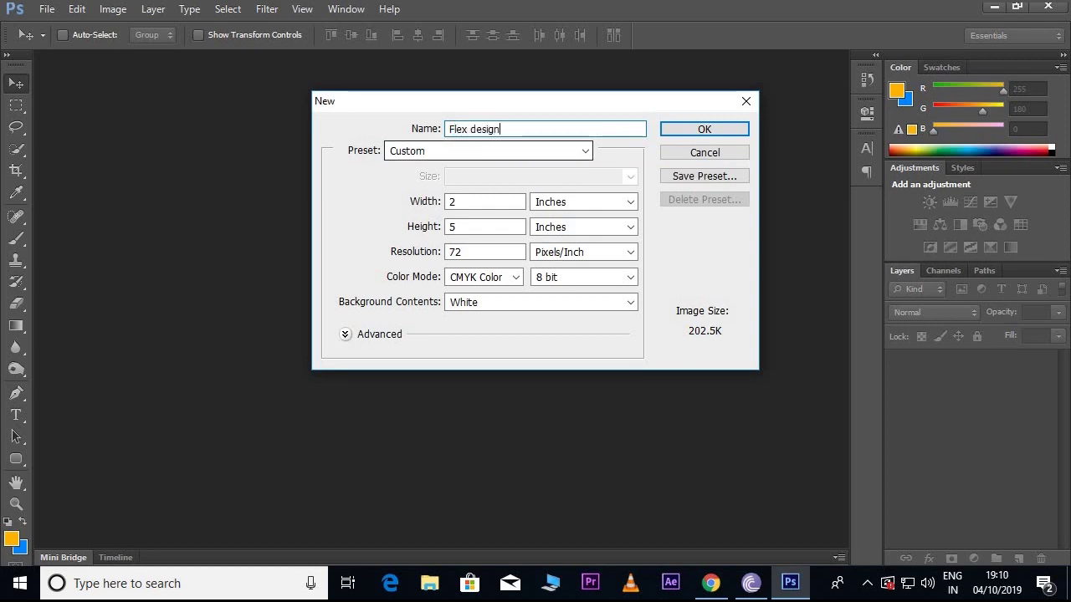
{"action": "left_click", "coordinate": [481, 202]}
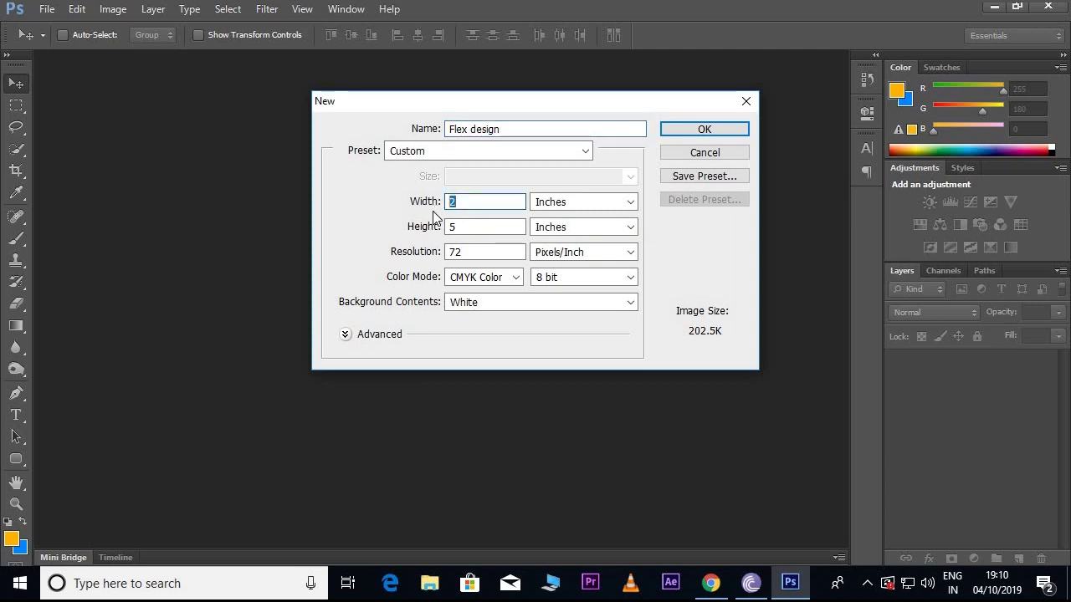
{"action": "left_click", "coordinate": [472, 226]}
{"action": "type", "text": "3"}
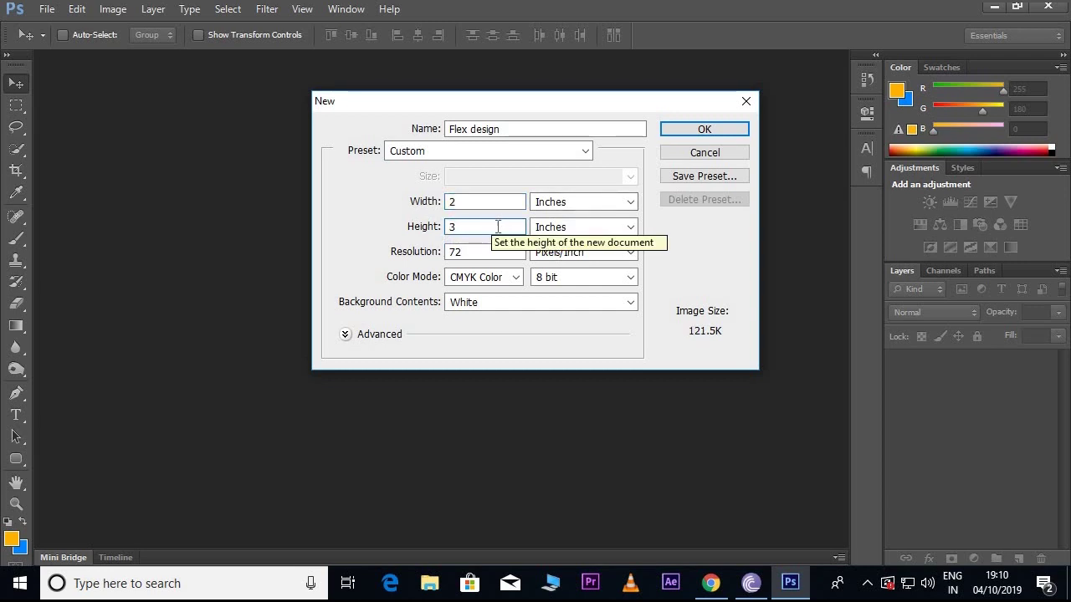
{"action": "left_click", "coordinate": [457, 254]}
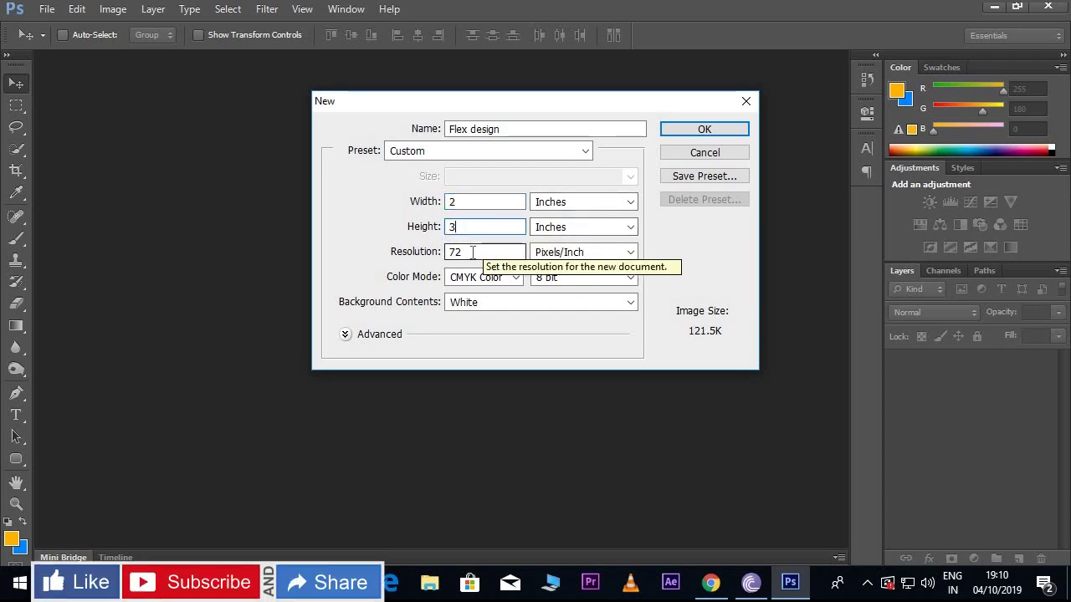
{"action": "double_click", "coordinate": [455, 253]}
{"action": "type", "text": "600"}
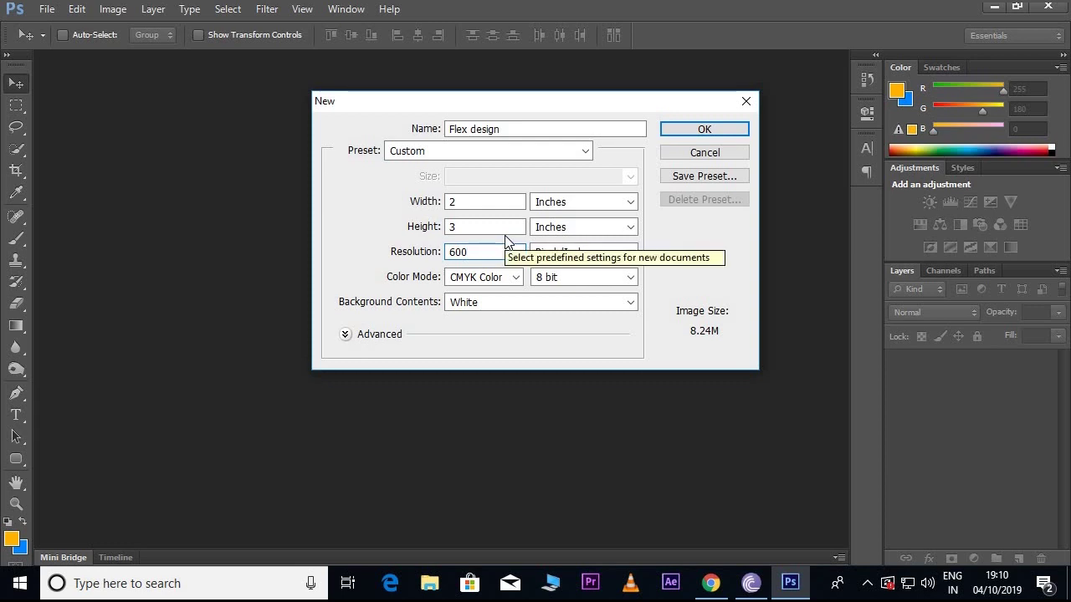
{"action": "left_click", "coordinate": [456, 205]}
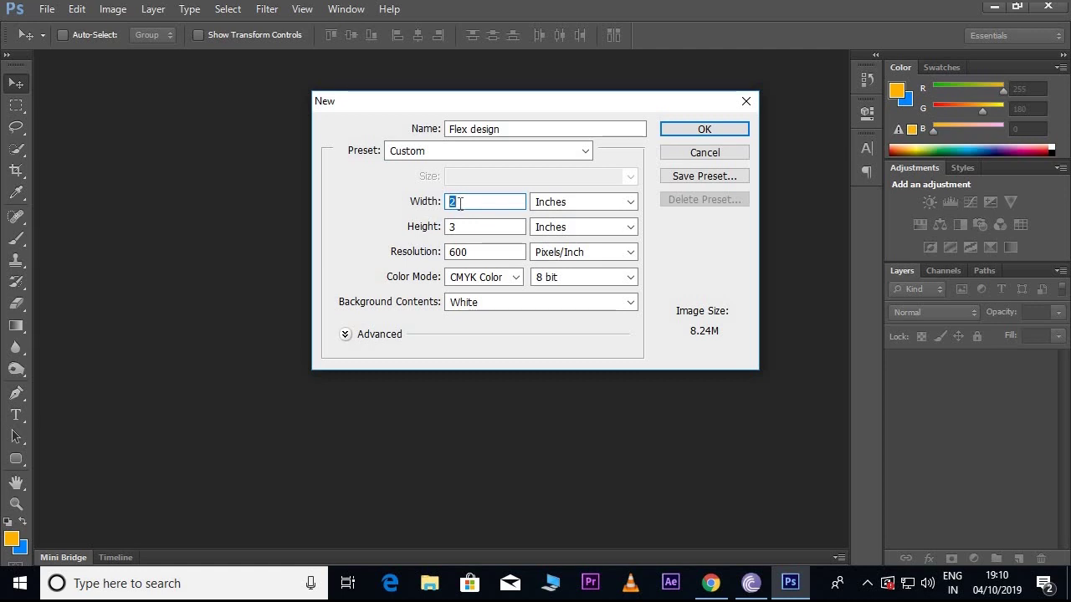
Create the Flex design canvas at 24 × 36 inches, 72 pixels/inch, in RGB Color.
{"action": "type", "text": "24"}
{"action": "left_click", "coordinate": [458, 227]}
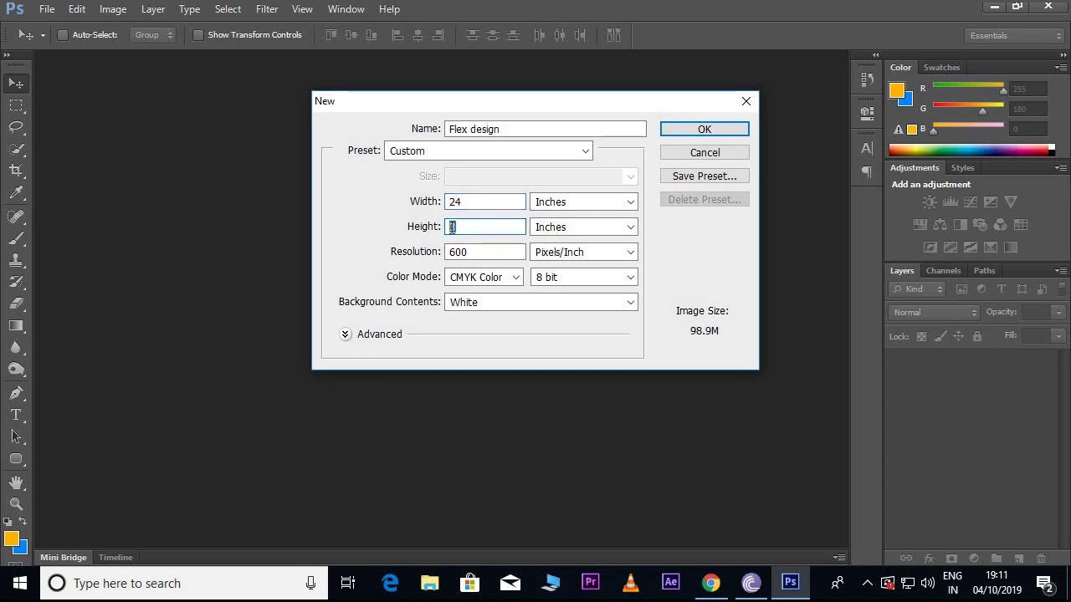
{"action": "type", "text": "36"}
{"action": "left_click_drag", "start_coordinate": [482, 251], "coordinate": [457, 252]}
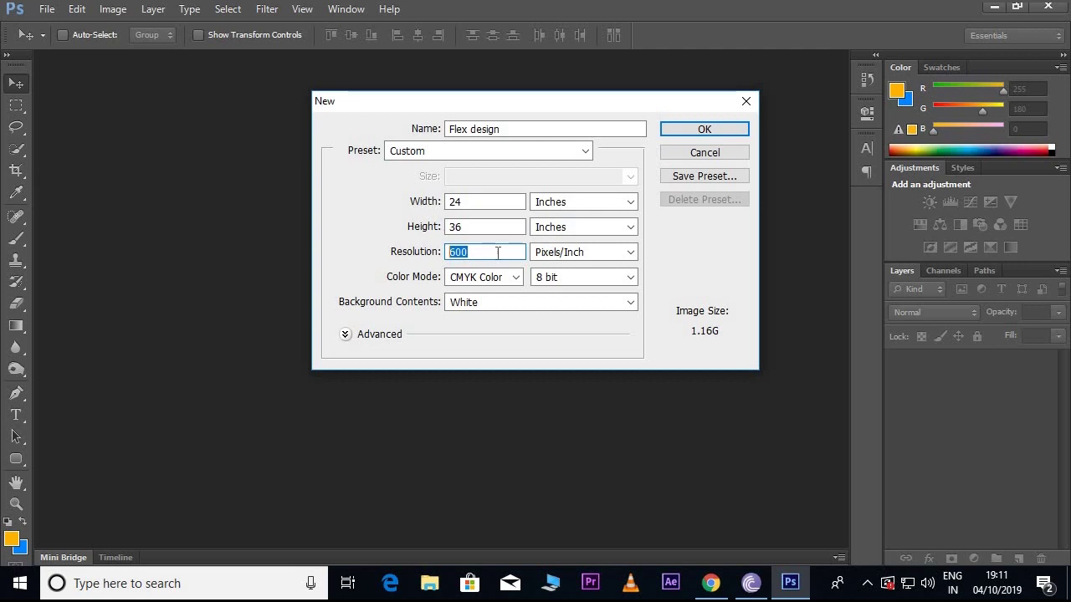
{"action": "type", "text": "72"}
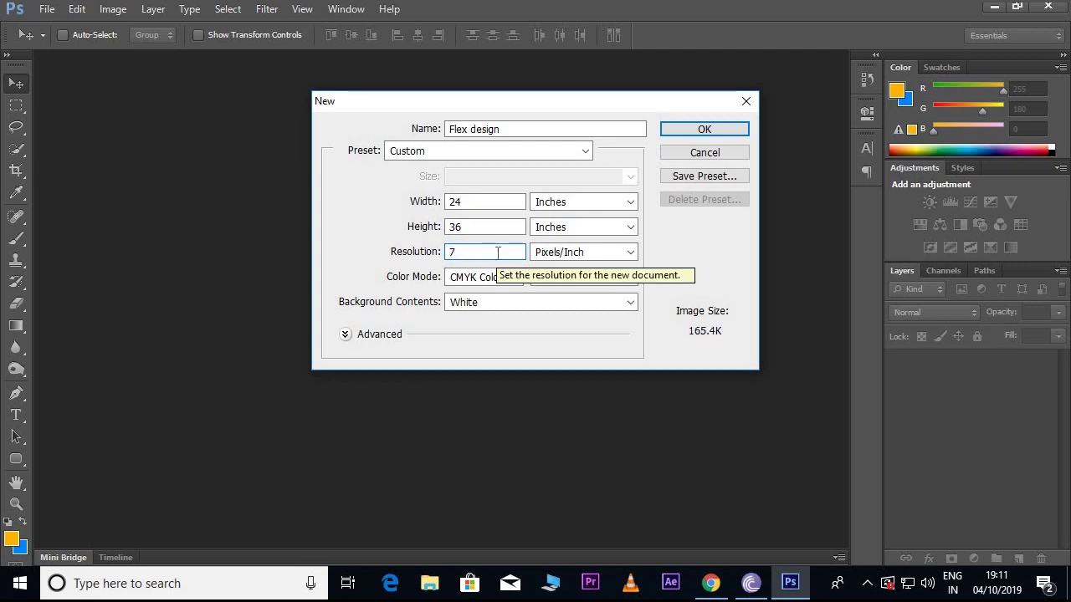
{"action": "left_click", "coordinate": [515, 278]}
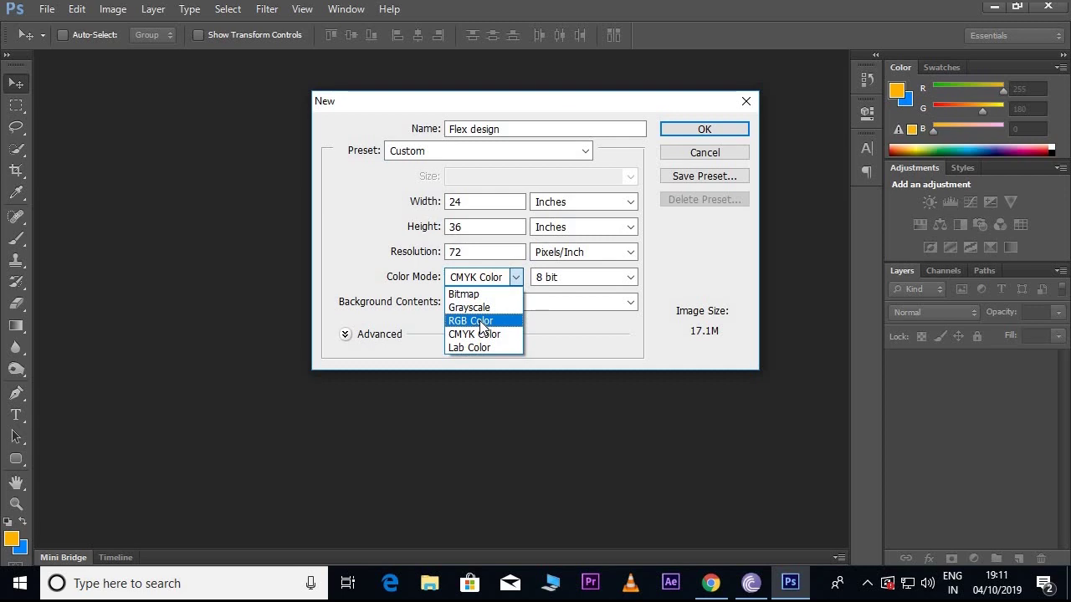
{"action": "left_click", "coordinate": [480, 320]}
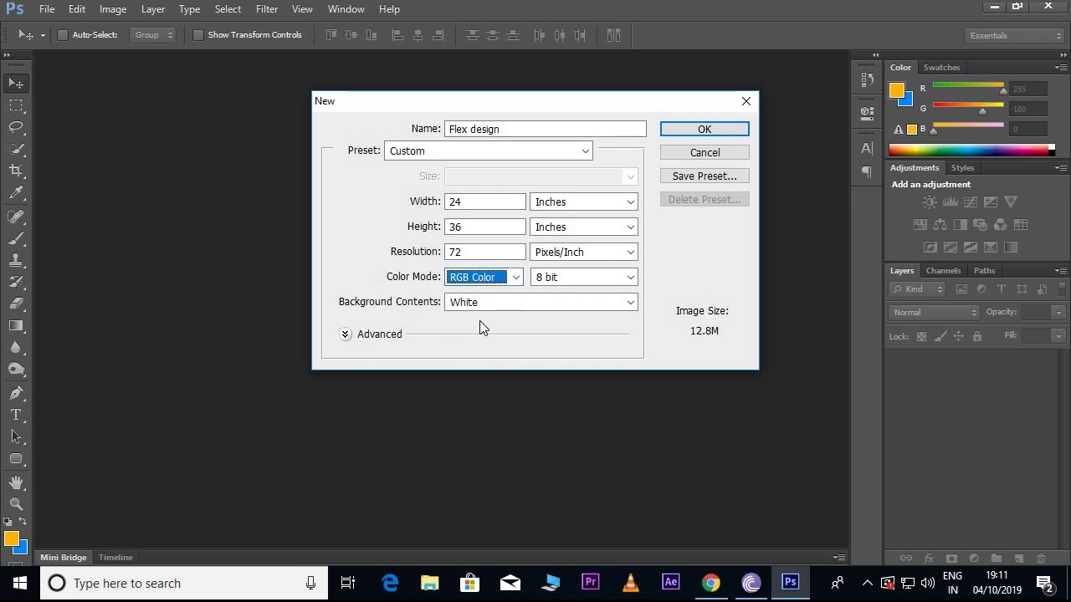
{"action": "left_click", "coordinate": [674, 129]}
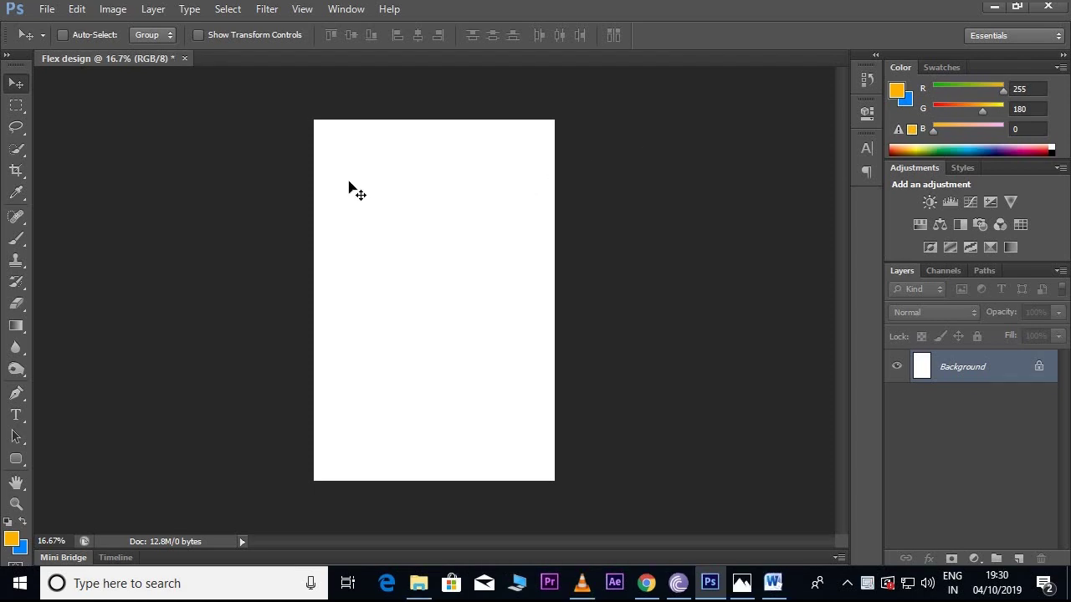
Place the pexels-photo-1939485 texture scaled to fill the canvas, at 64% opacity.
{"action": "left_click", "coordinate": [48, 9]}
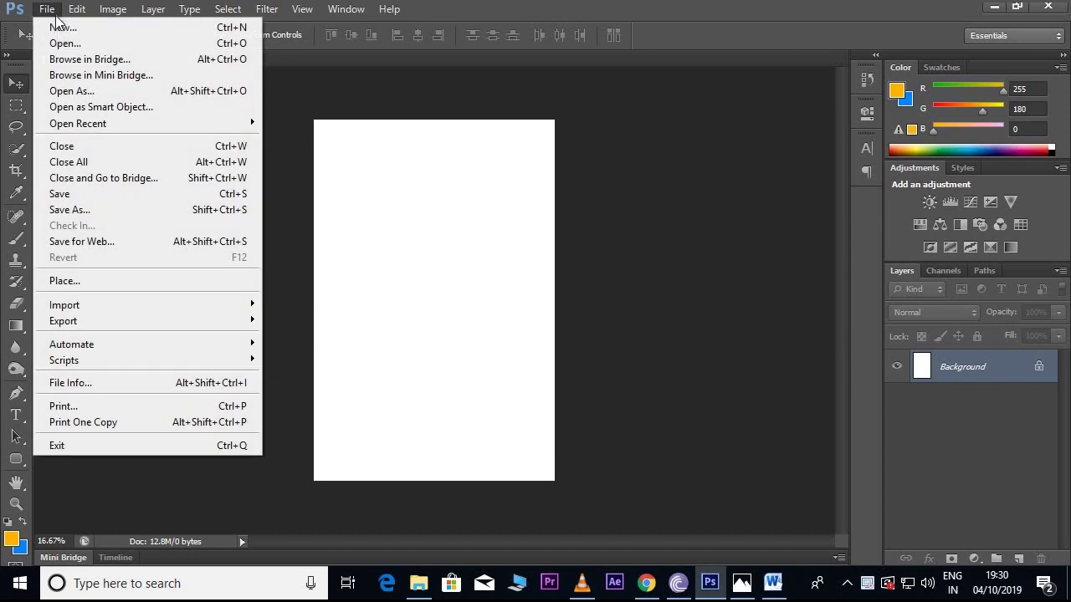
{"action": "left_click", "coordinate": [74, 281]}
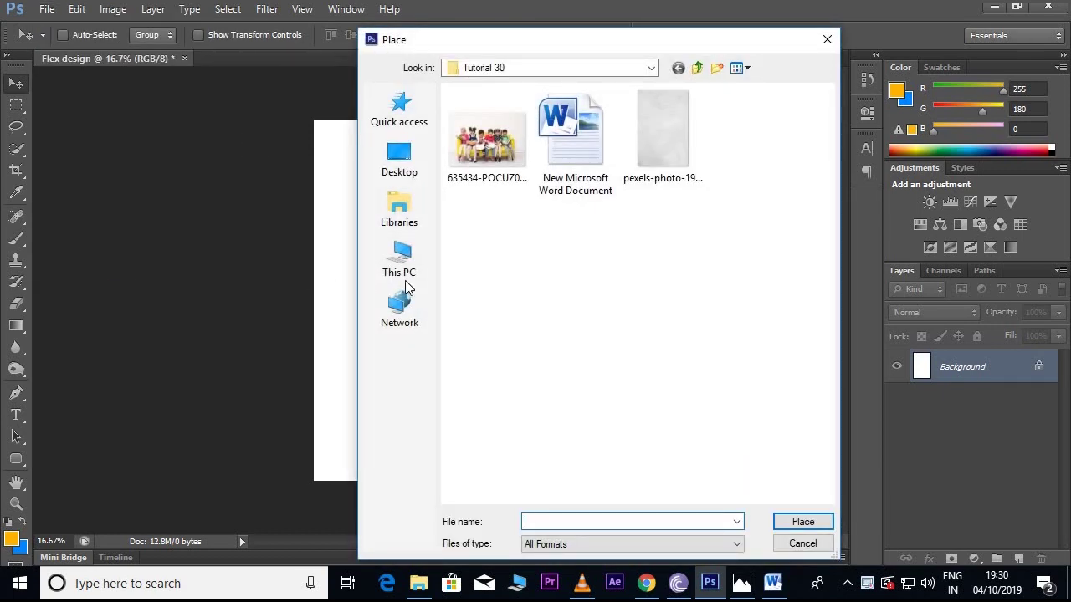
{"action": "left_click", "coordinate": [655, 156]}
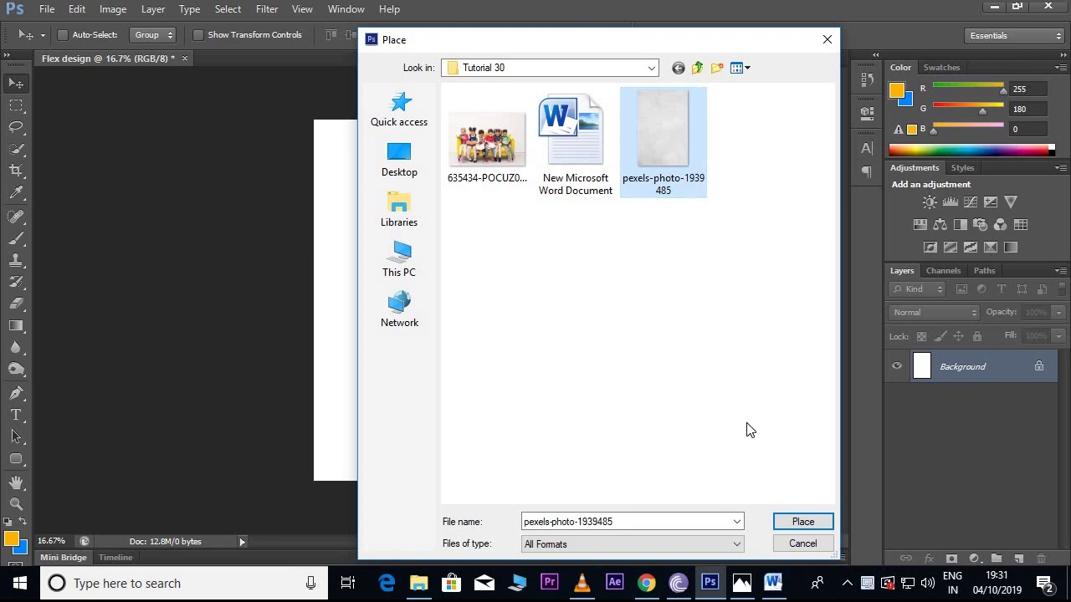
{"action": "left_click", "coordinate": [786, 517]}
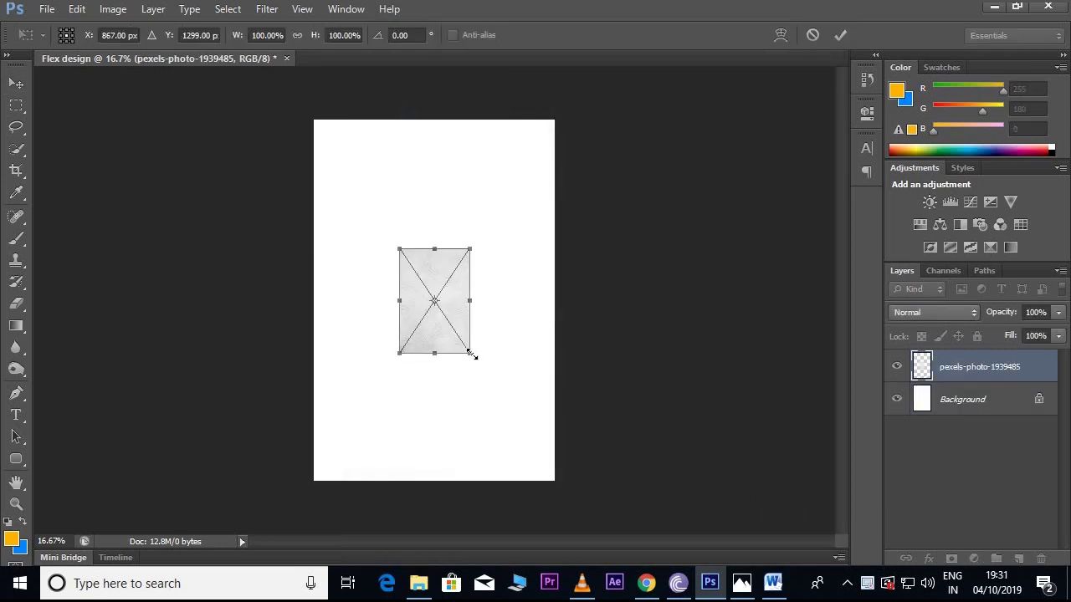
{"action": "left_click_drag", "start_coordinate": [471, 355], "coordinate": [586, 465]}
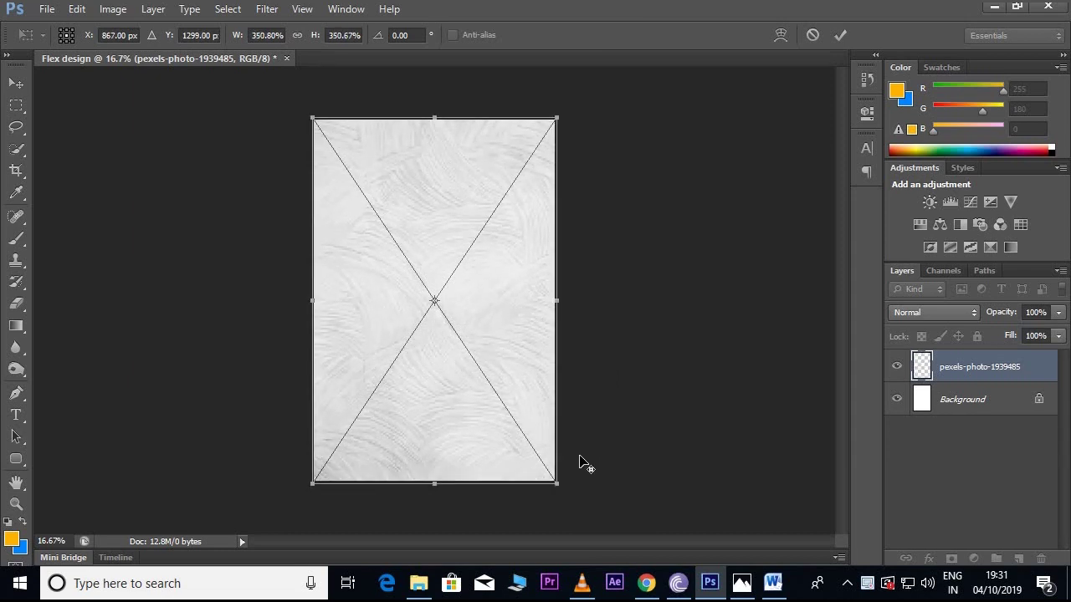
{"action": "key", "text": "Return"}
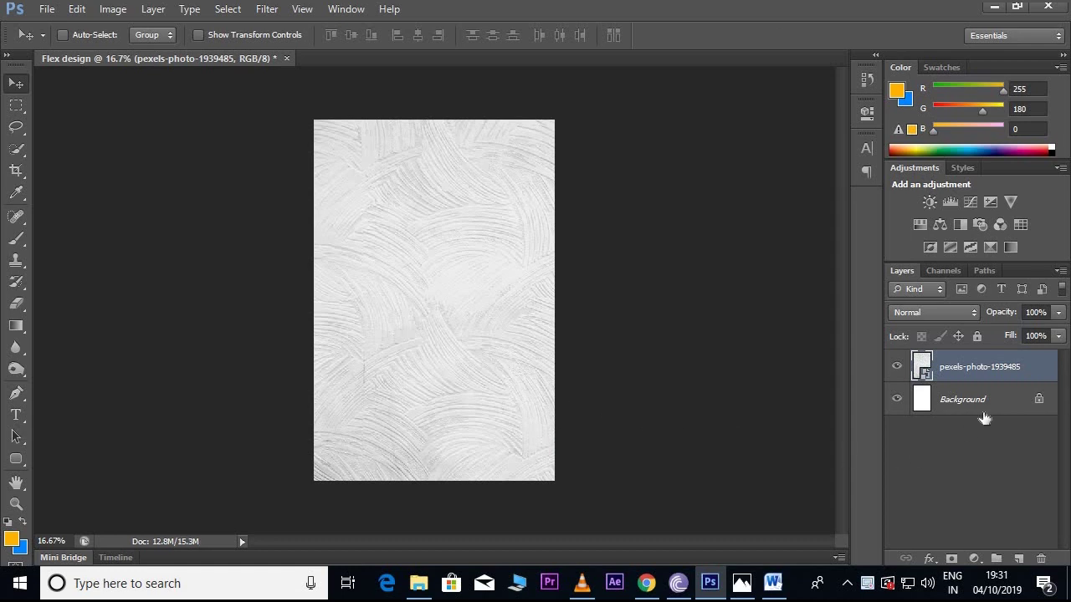
{"action": "left_click", "coordinate": [1058, 312]}
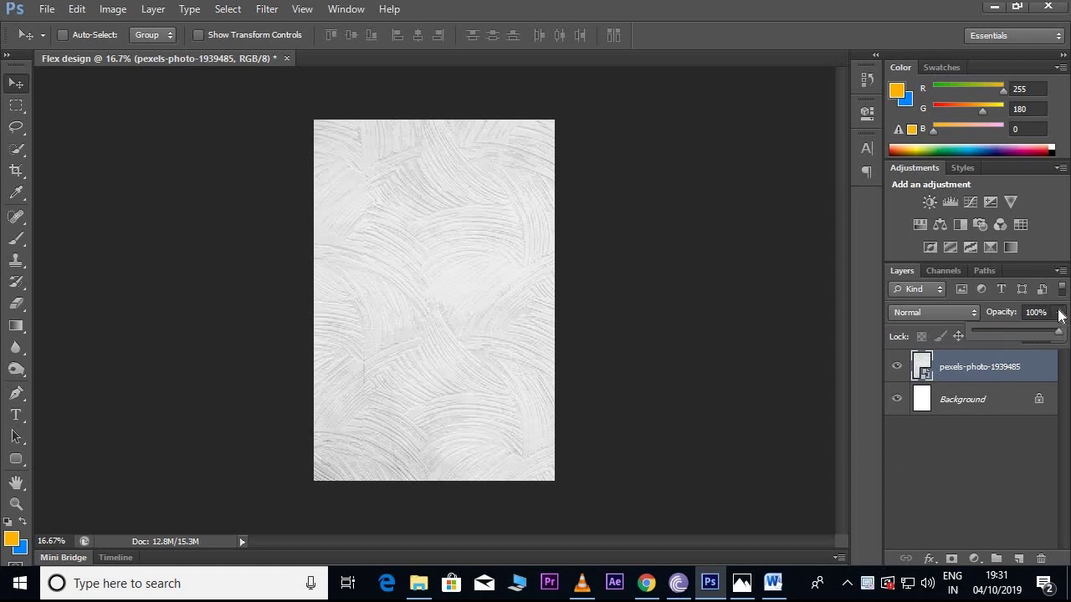
{"action": "left_click_drag", "start_coordinate": [1054, 337], "coordinate": [1029, 348]}
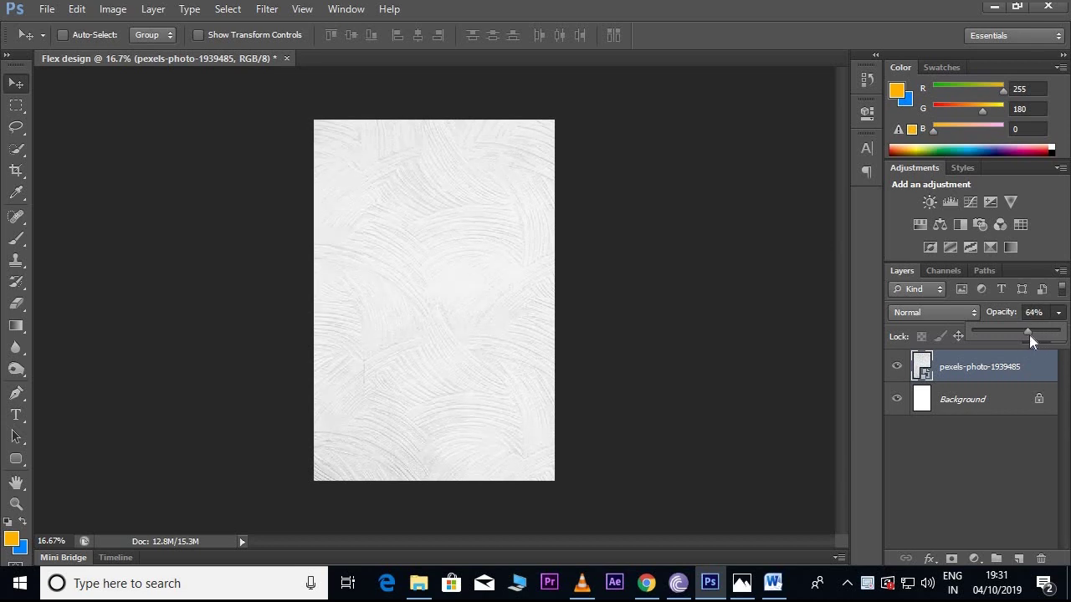
{"action": "left_click", "coordinate": [511, 285]}
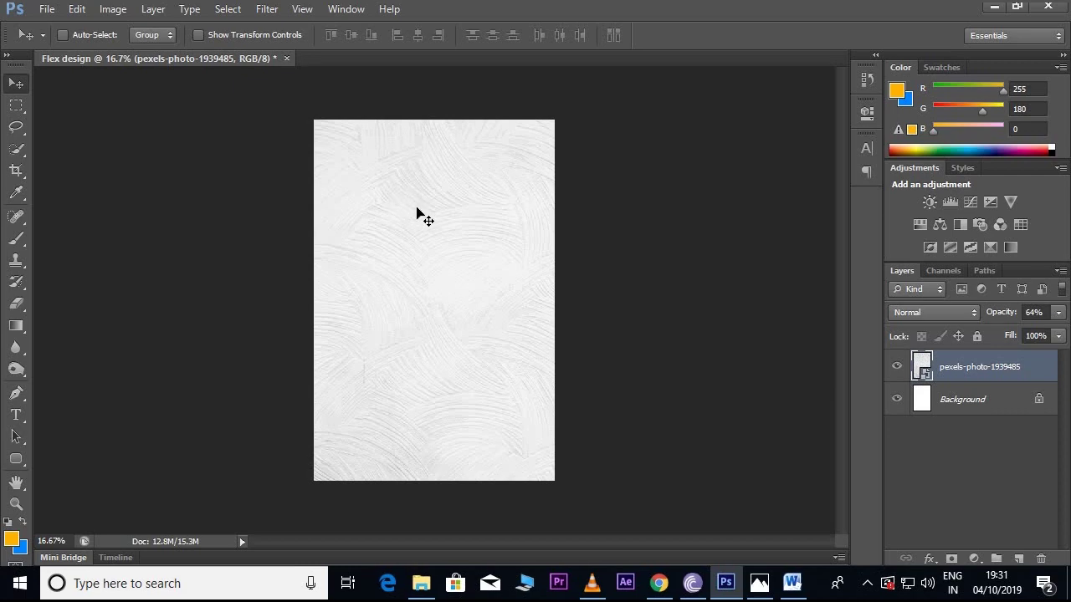
Select the Malayalam school name line in the Word document.
{"action": "left_click", "coordinate": [791, 583]}
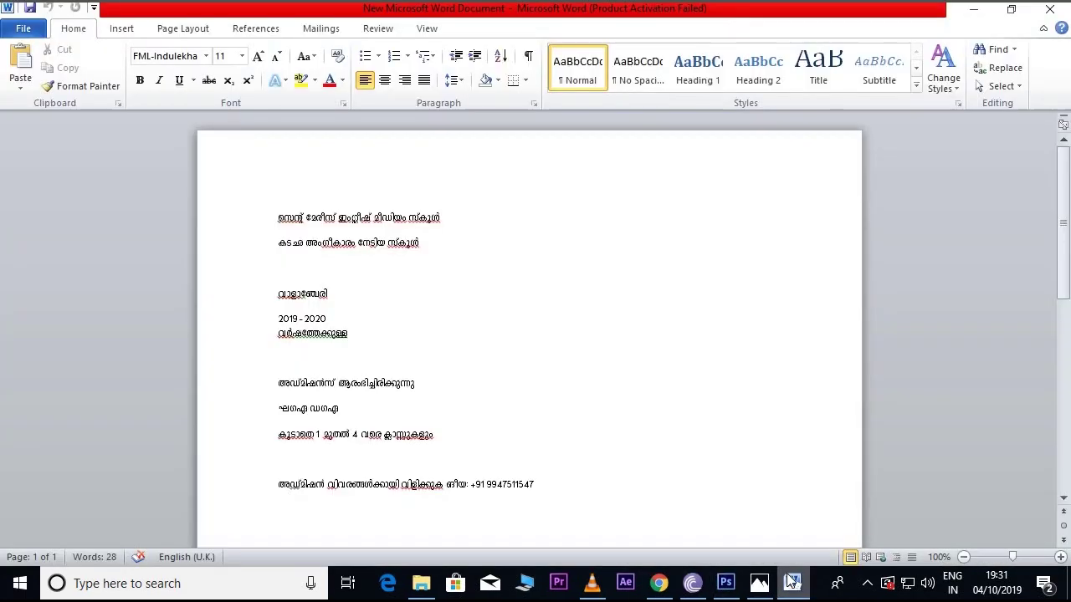
{"action": "left_click_drag", "start_coordinate": [446, 217], "coordinate": [287, 220]}
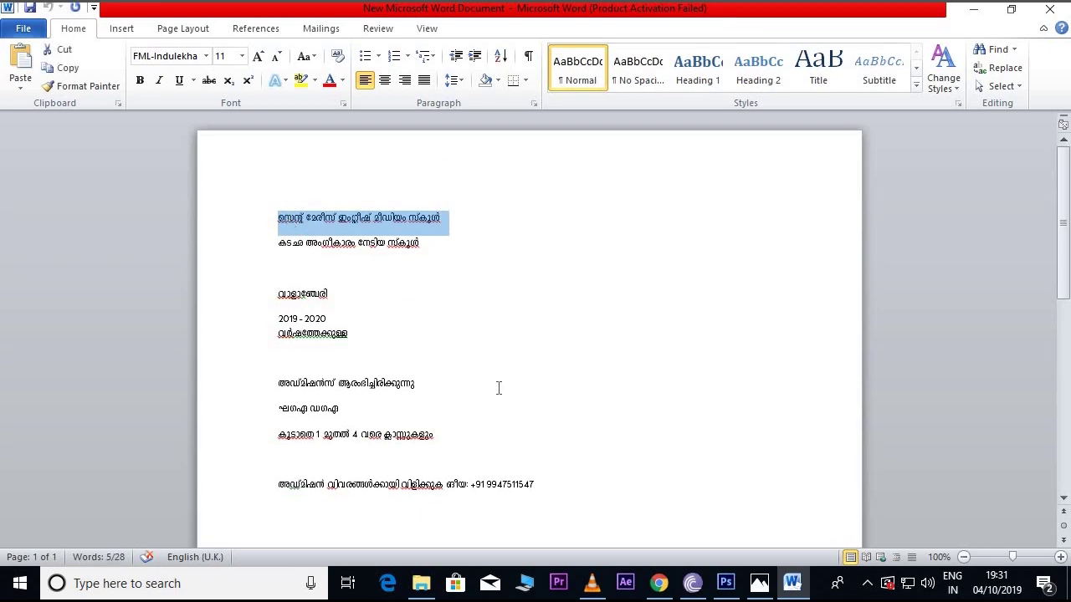
{"action": "left_click", "coordinate": [725, 583]}
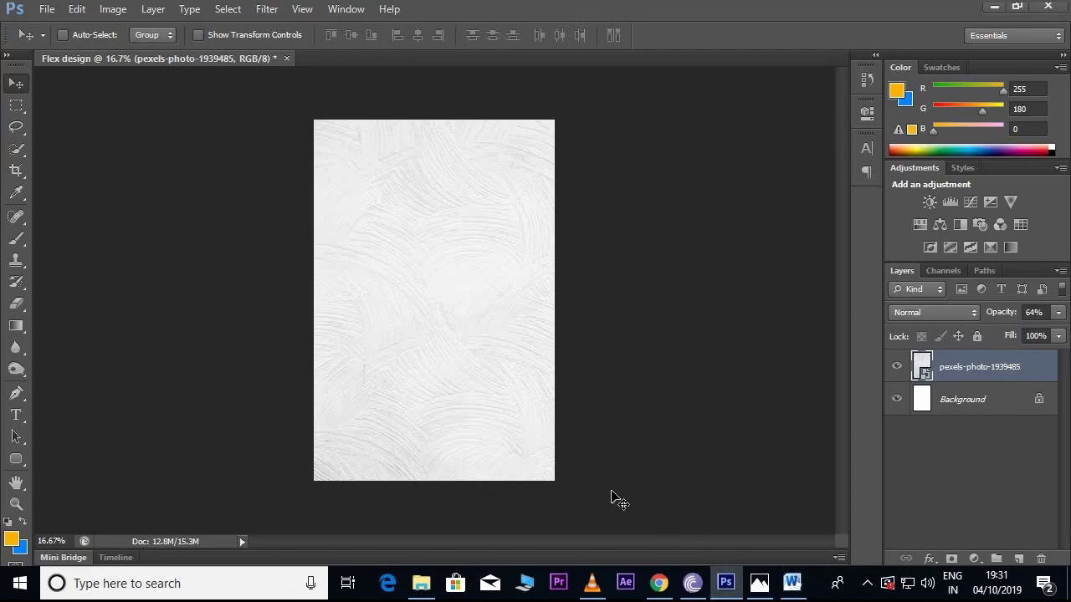
Paste the Malayalam school name as text at the poster's top-left and zoom in to 25%.
{"action": "left_click", "coordinate": [16, 415]}
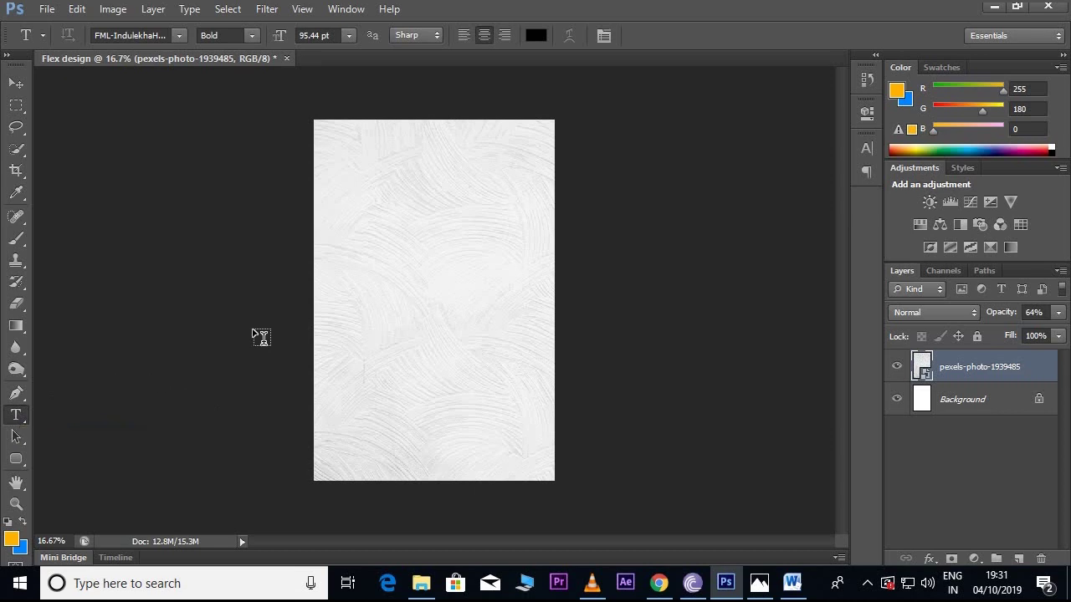
{"action": "left_click", "coordinate": [337, 171]}
{"action": "type", "text": "skâv ta-co-kv Cw-¥o-jv ao-Un-bw kv-IqÄ"}
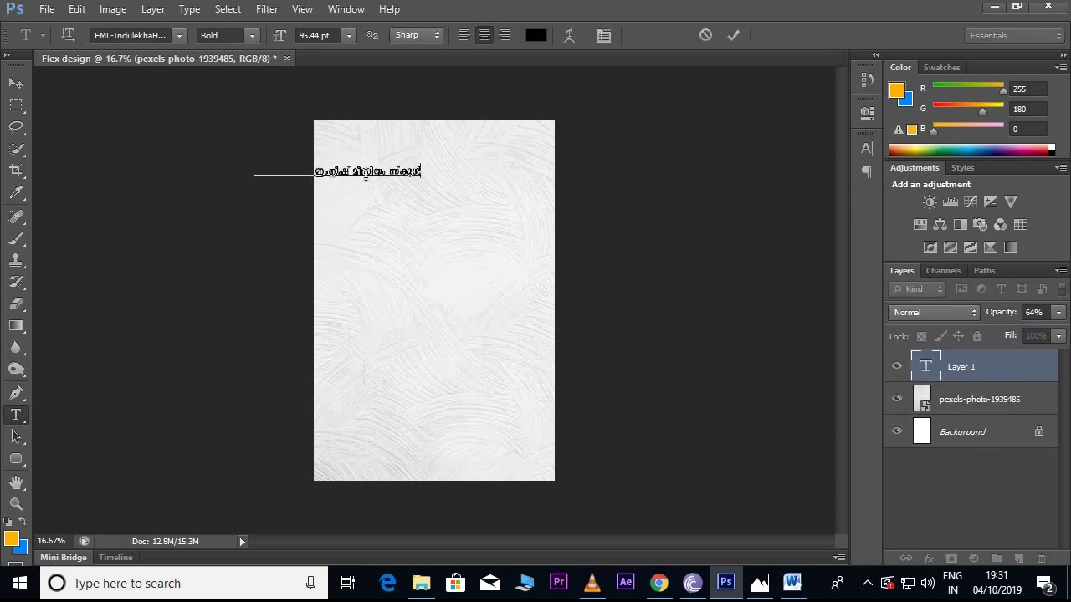
{"action": "left_click", "coordinate": [17, 83]}
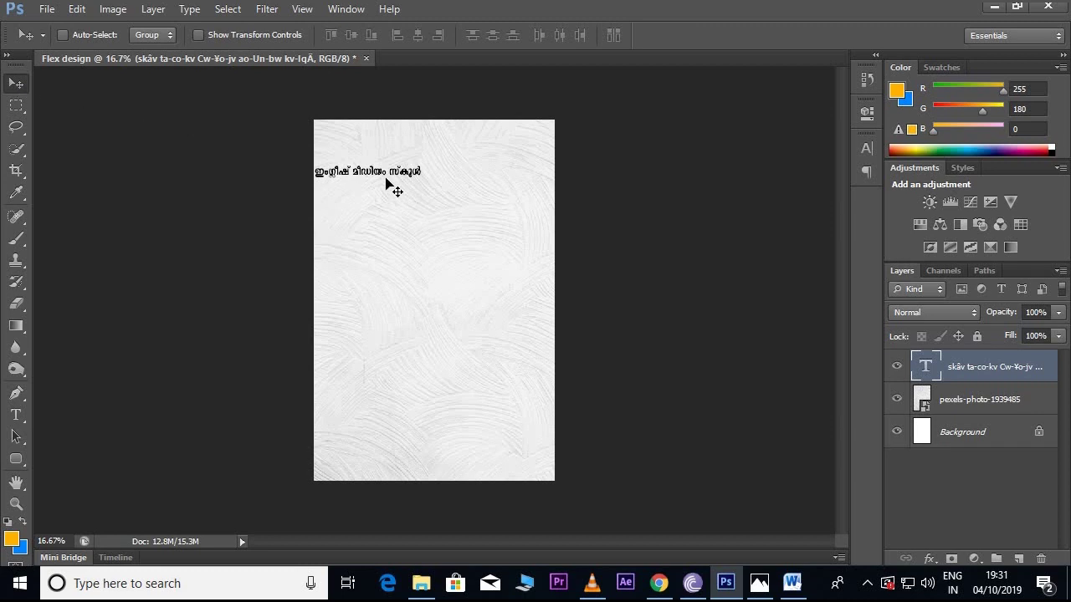
{"action": "left_click_drag", "start_coordinate": [390, 184], "coordinate": [471, 179]}
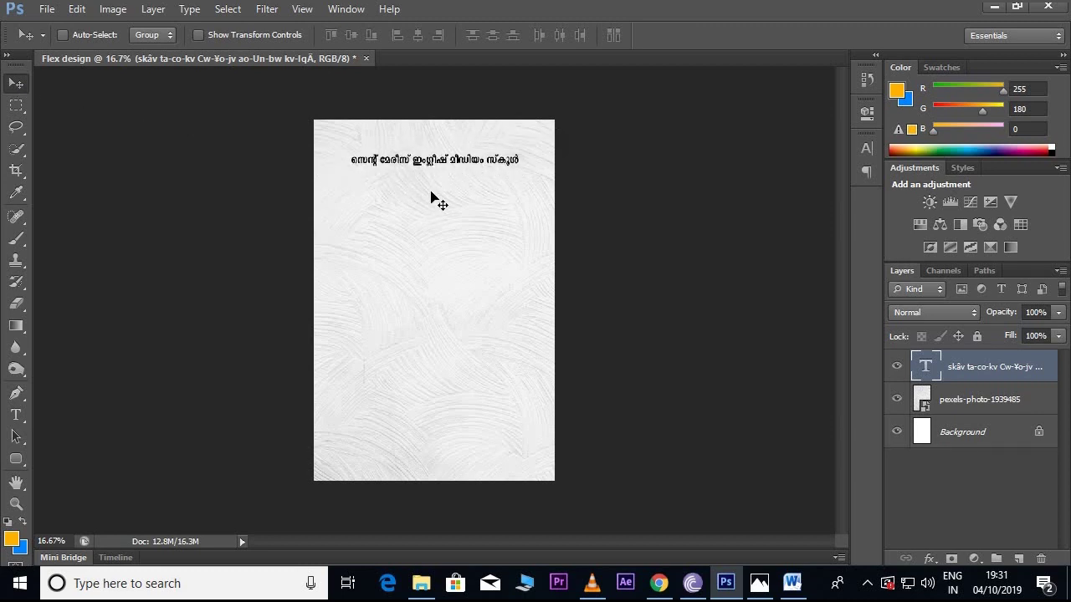
{"action": "key", "text": "ctrl+plus"}
{"action": "scroll", "coordinate": [500, 319], "scroll_direction": "up", "scroll_amount": 2}
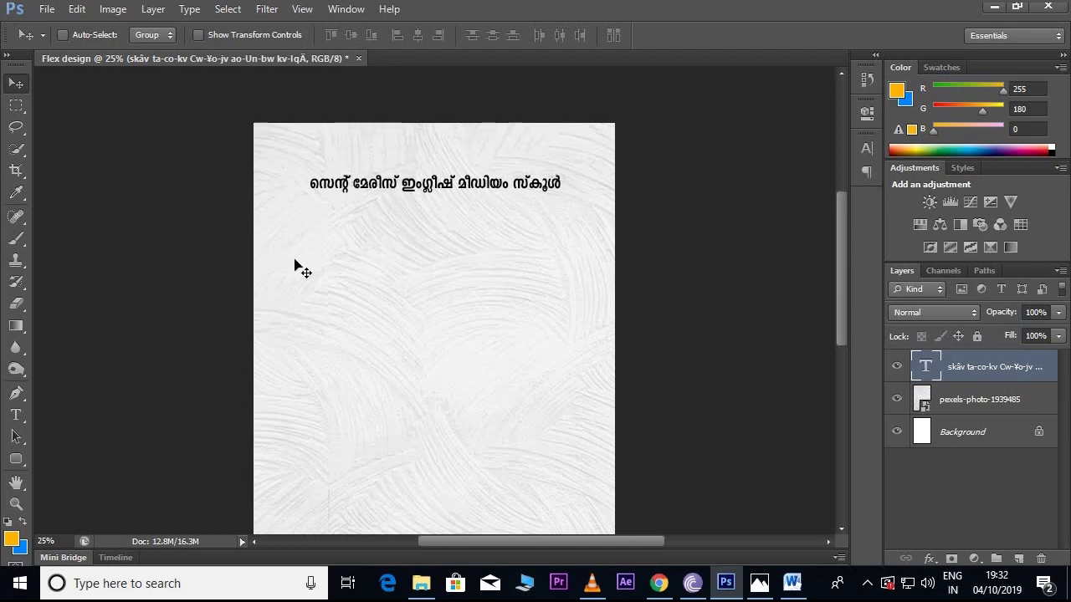
Draw a 1464 × 804 px ellipse across the poster's middle, beneath the heading.
{"action": "left_click", "coordinate": [16, 458]}
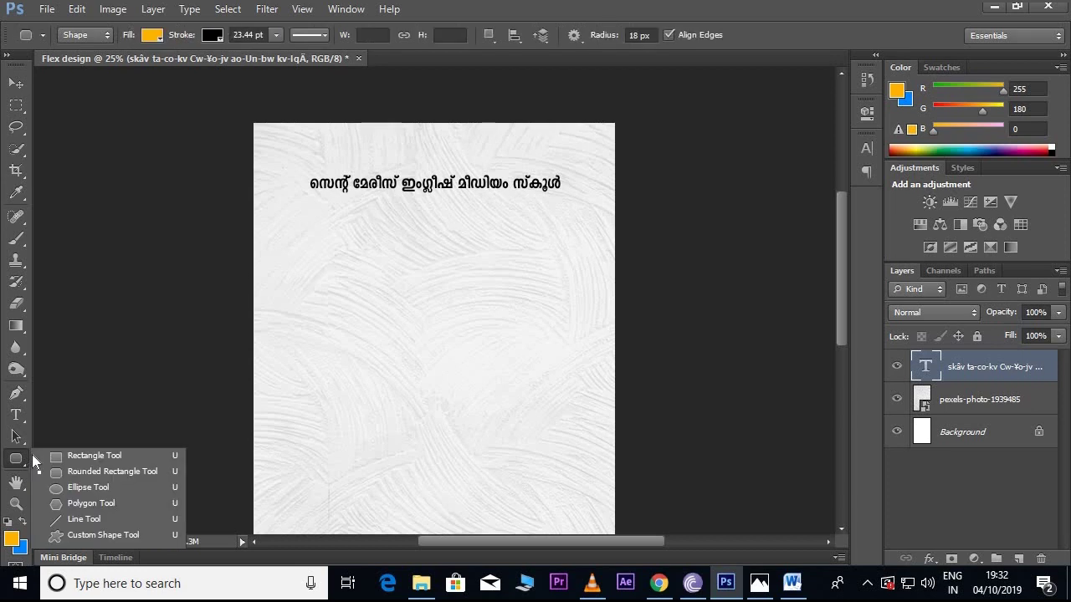
{"action": "left_click", "coordinate": [87, 488]}
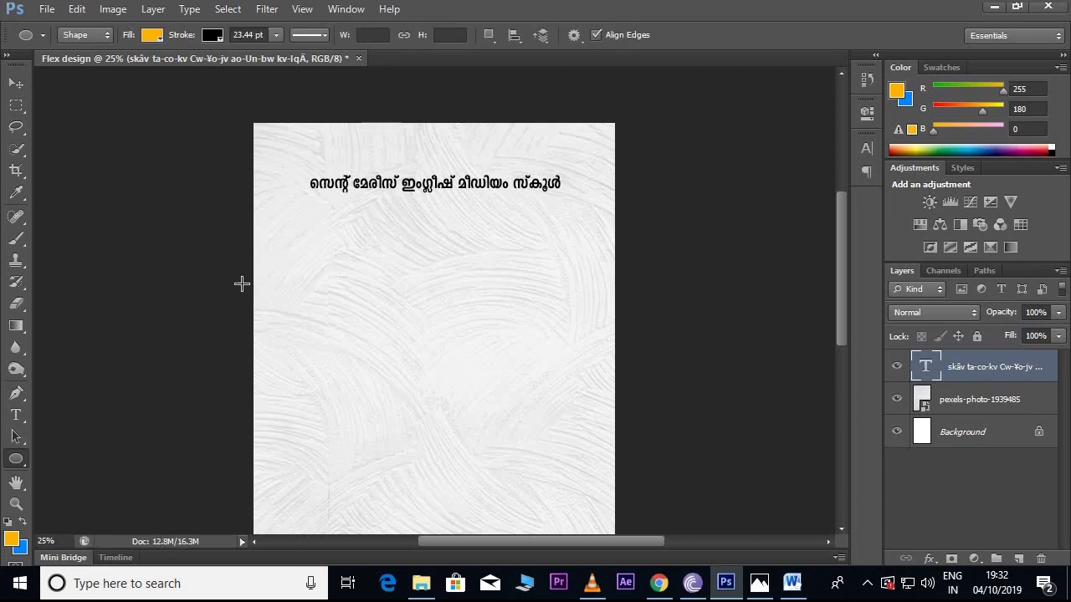
{"action": "left_click_drag", "start_coordinate": [299, 263], "coordinate": [586, 412]}
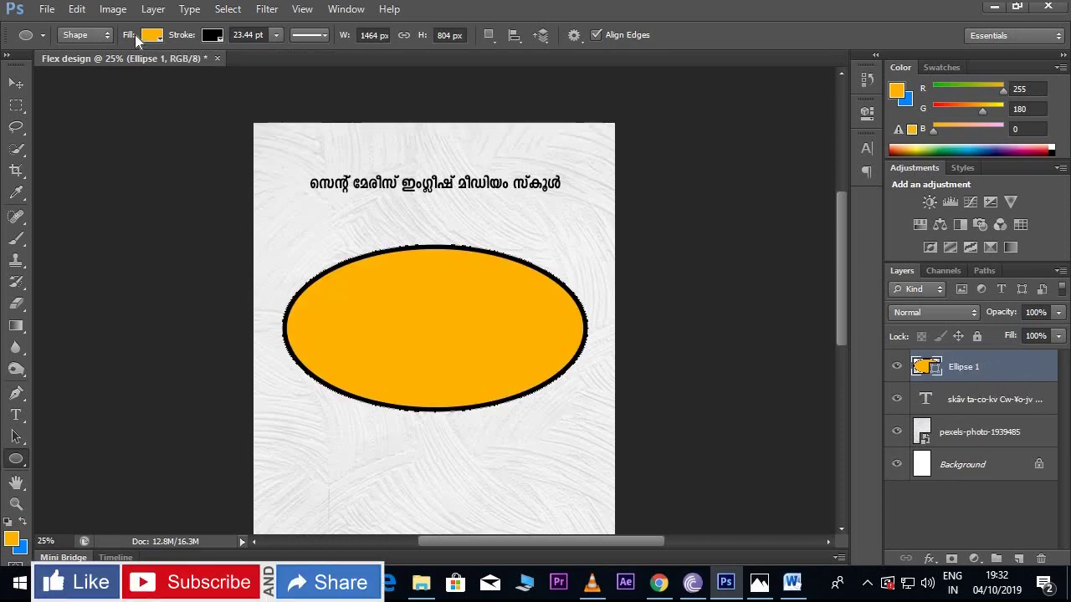
{"action": "left_click", "coordinate": [155, 35]}
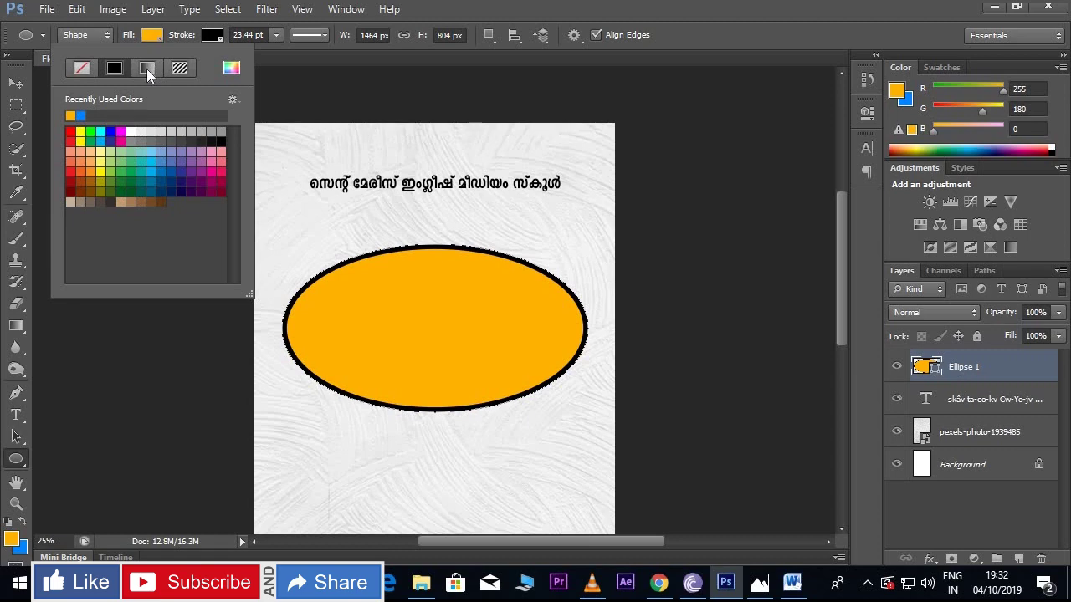
Switch the ellipse fill to a gradient and make its light end cyan (00aeef).
{"action": "left_click", "coordinate": [147, 67]}
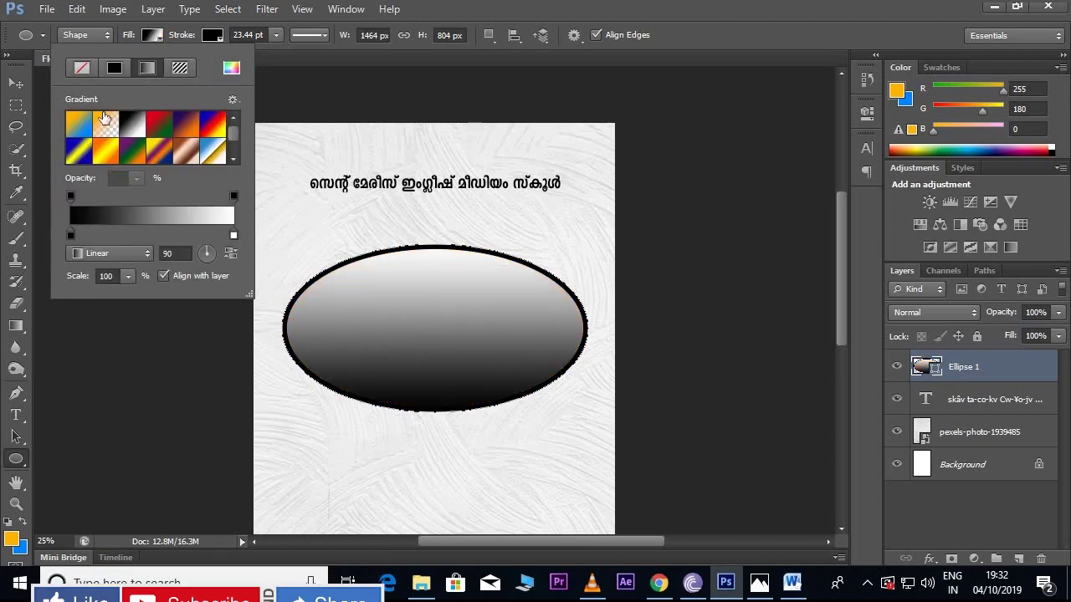
{"action": "double_click", "coordinate": [233, 236]}
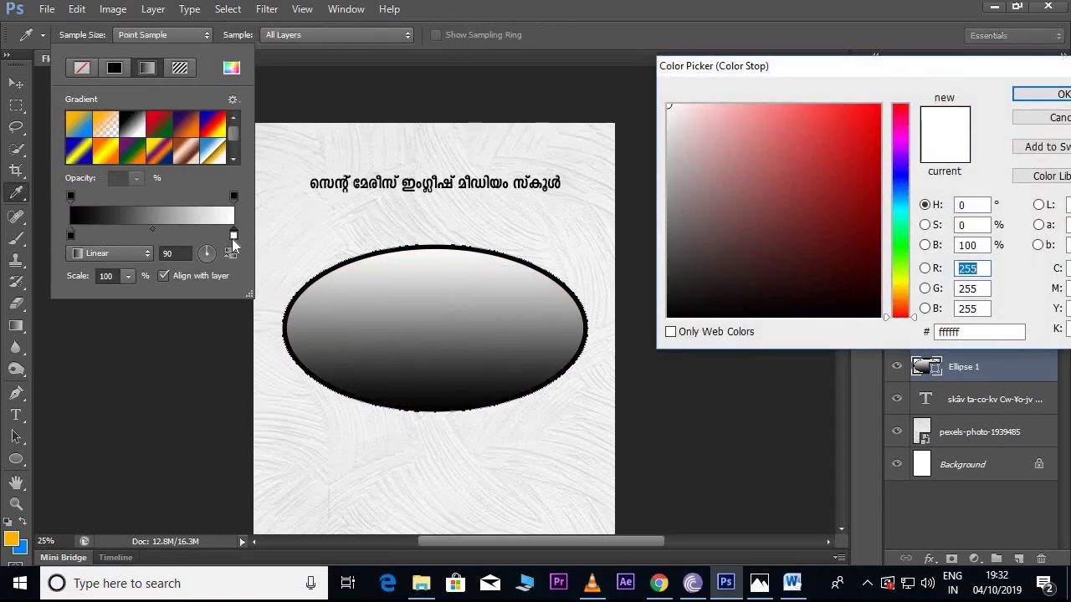
{"action": "left_click_drag", "start_coordinate": [884, 86], "coordinate": [717, 122]}
{"action": "left_click", "coordinate": [917, 306]}
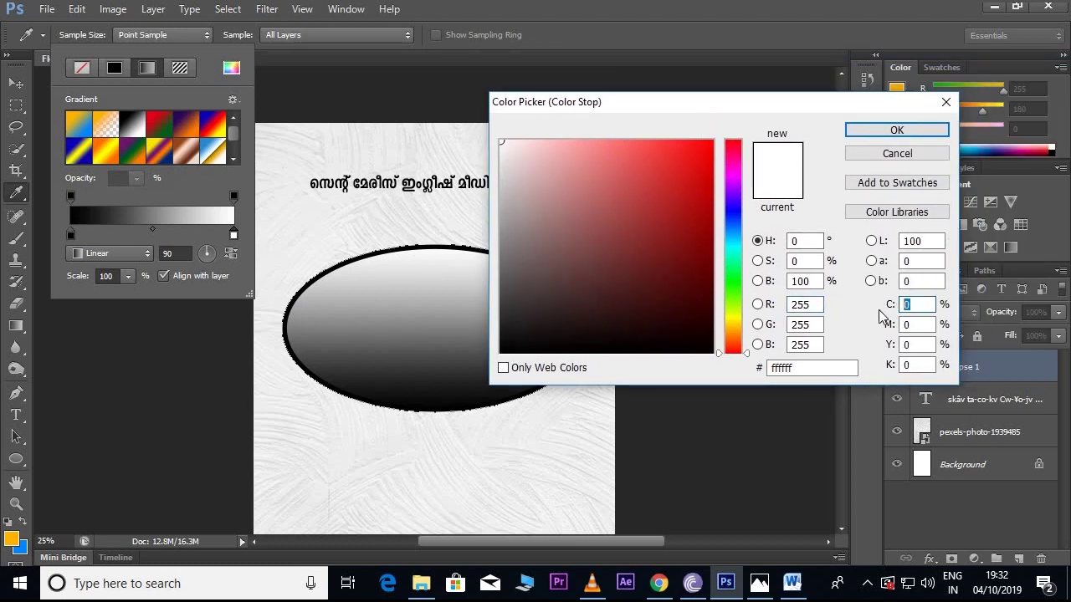
{"action": "type", "text": "100"}
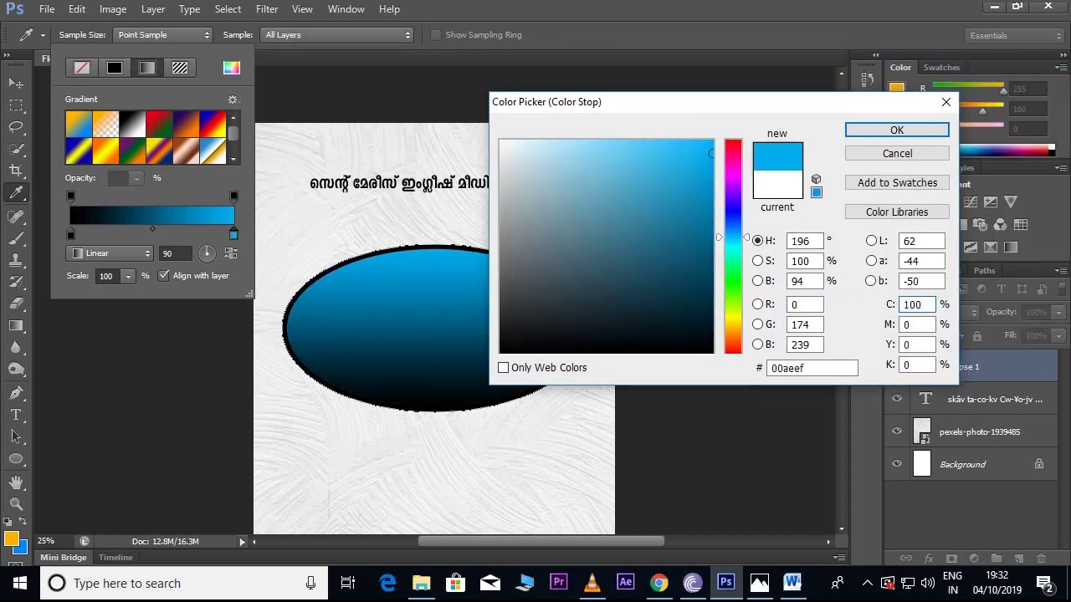
{"action": "left_click", "coordinate": [891, 131]}
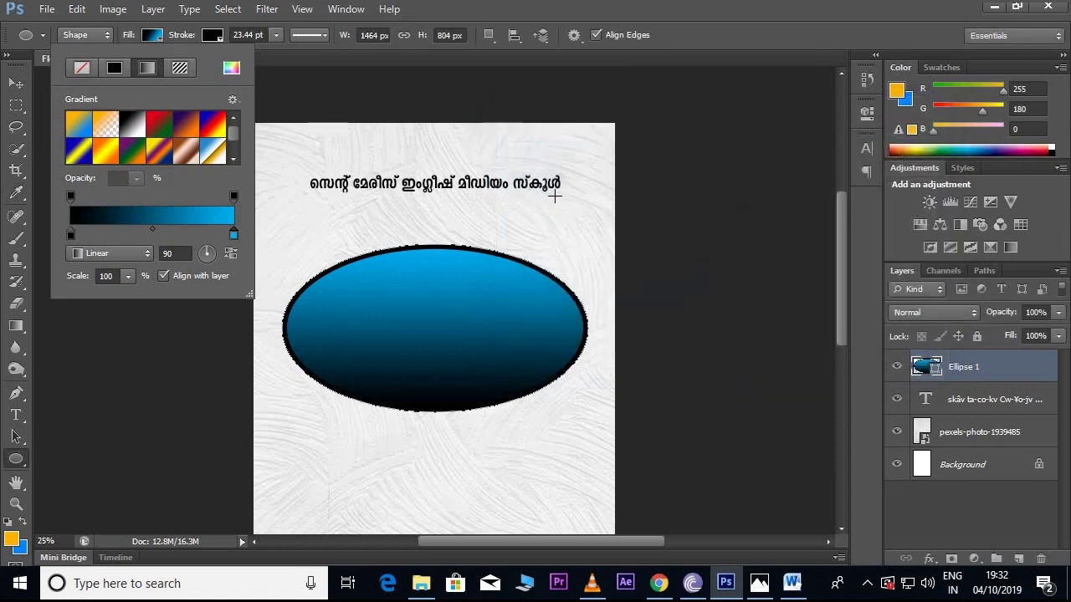
Set the gradient's other end colour to a bright deep blue.
{"action": "double_click", "coordinate": [69, 238]}
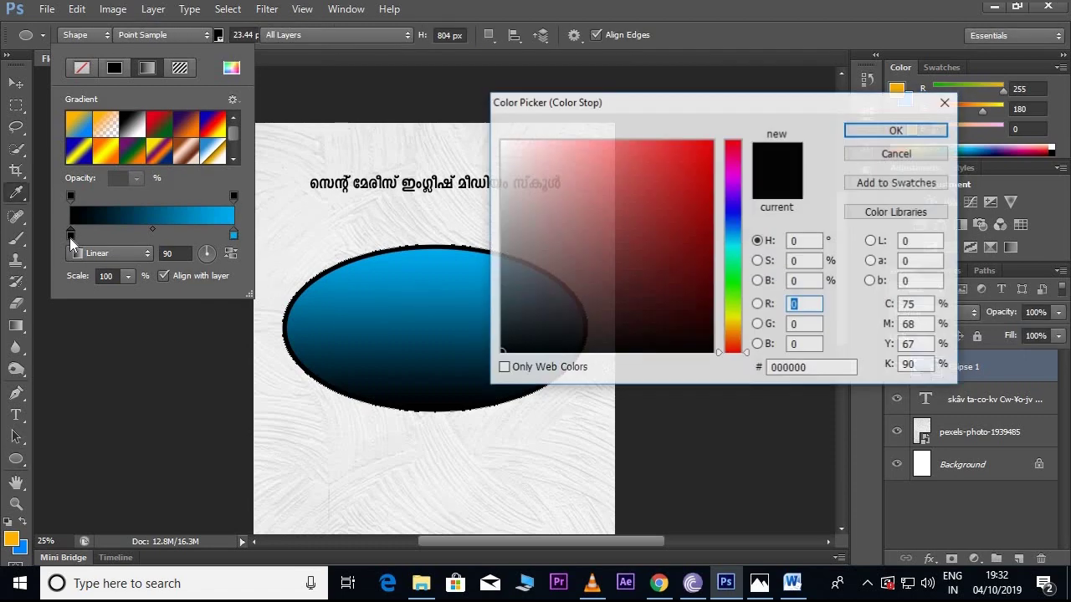
{"action": "left_click", "coordinate": [915, 305]}
{"action": "type", "text": "100"}
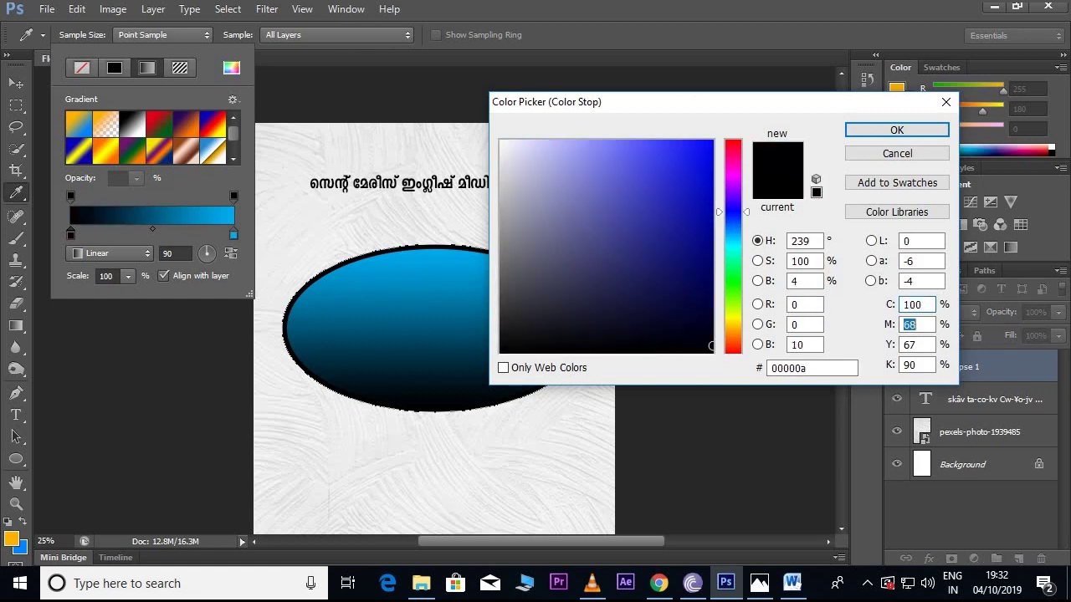
{"action": "key", "text": "Tab"}
{"action": "type", "text": "10"}
{"action": "type", "text": "0"}
{"action": "type", "text": "0"}
{"action": "key", "text": "Tab"}
{"action": "type", "text": "0"}
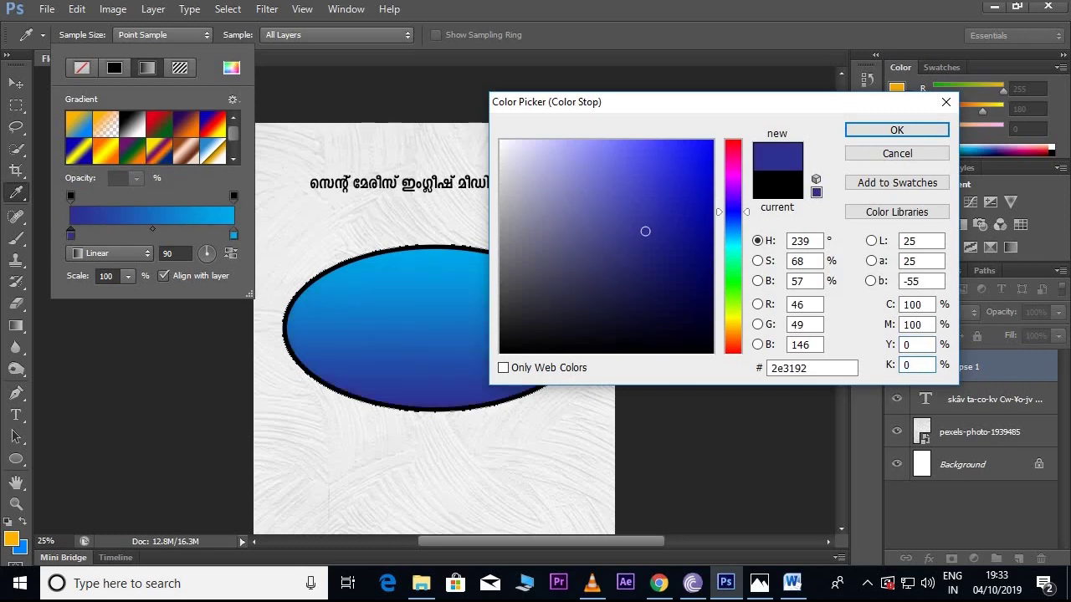
{"action": "left_click", "coordinate": [664, 197]}
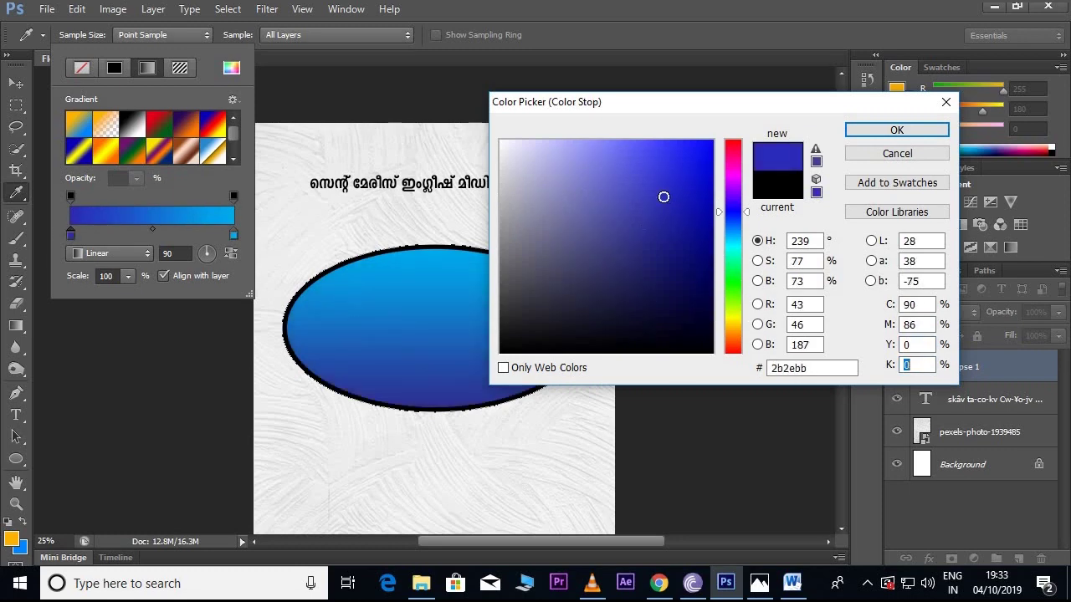
{"action": "left_click", "coordinate": [851, 132]}
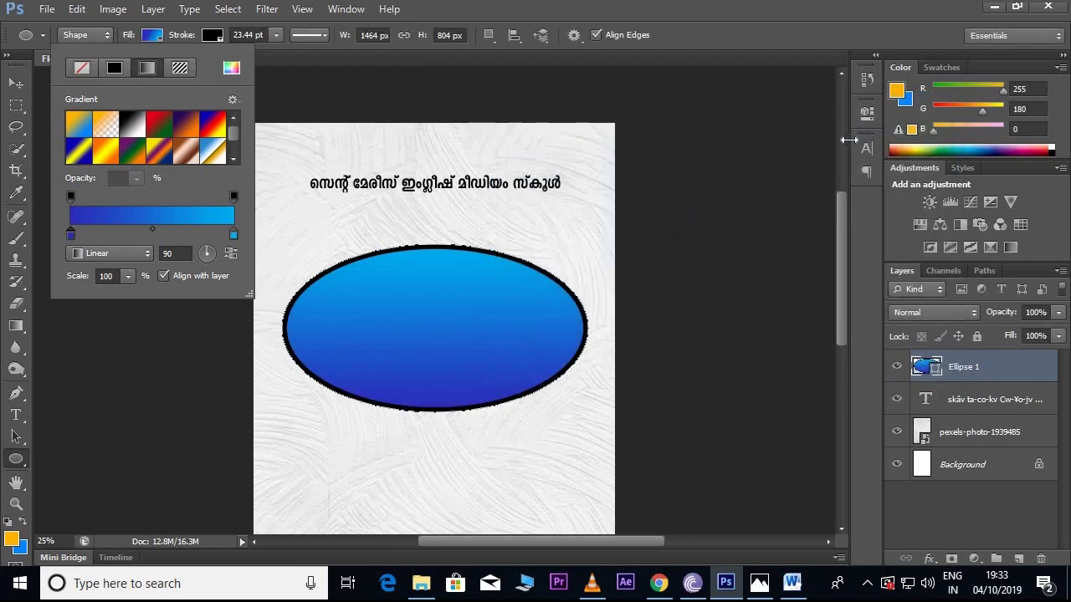
{"action": "left_click", "coordinate": [151, 37]}
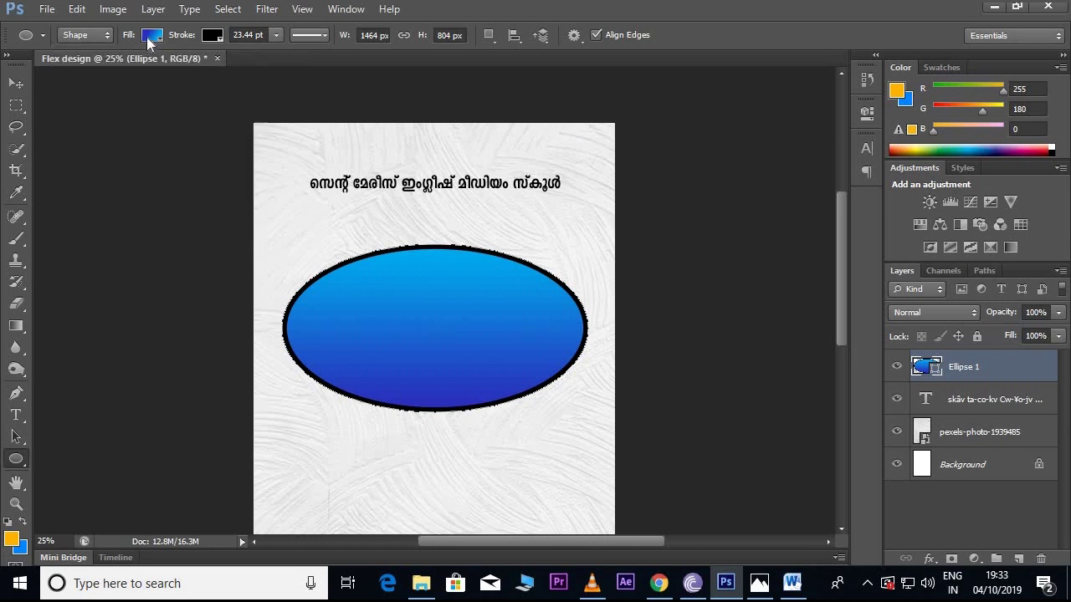
Change the ellipse outline colour from black to white.
{"action": "left_click", "coordinate": [212, 35]}
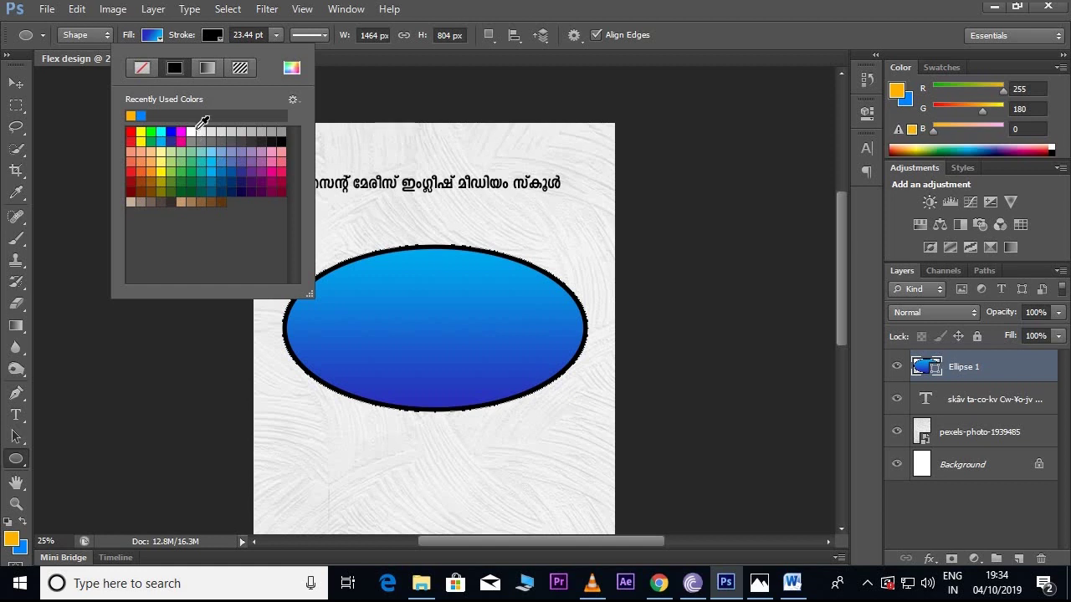
{"action": "left_click", "coordinate": [192, 131]}
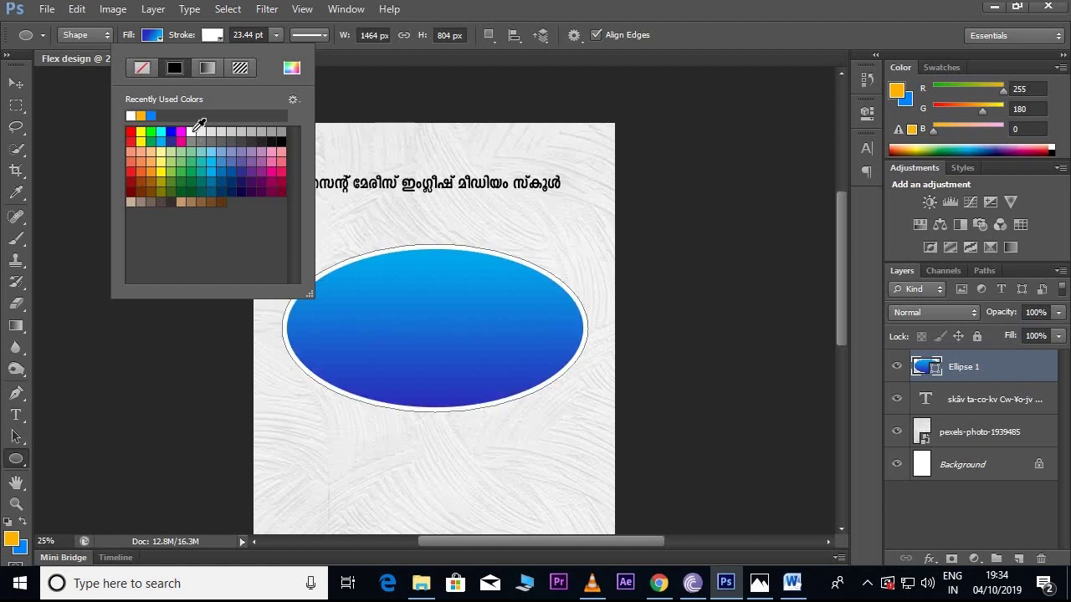
{"action": "left_click", "coordinate": [216, 36]}
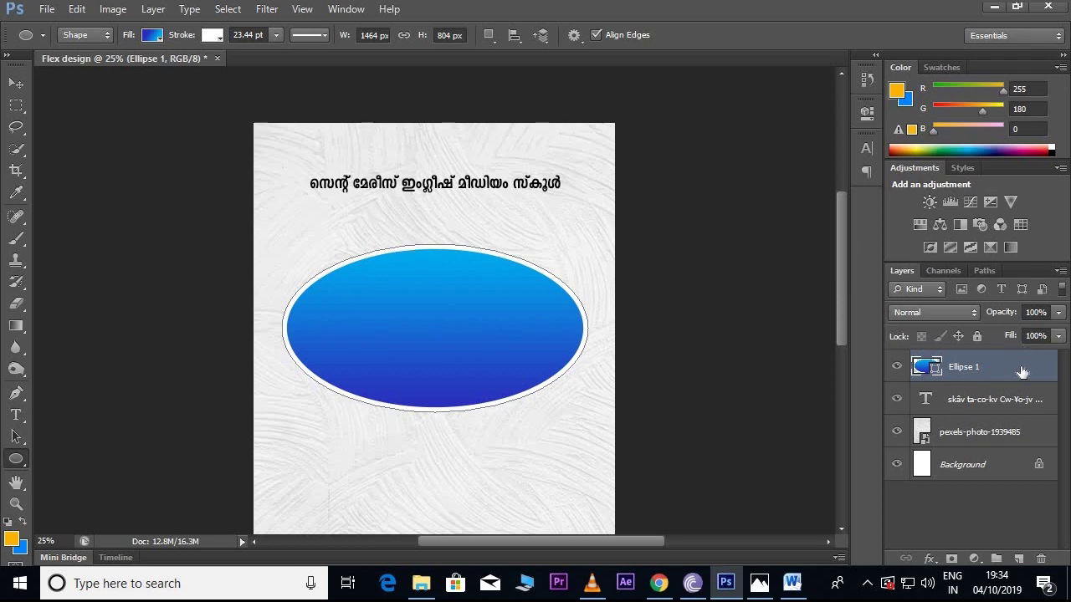
{"action": "left_click", "coordinate": [931, 558]}
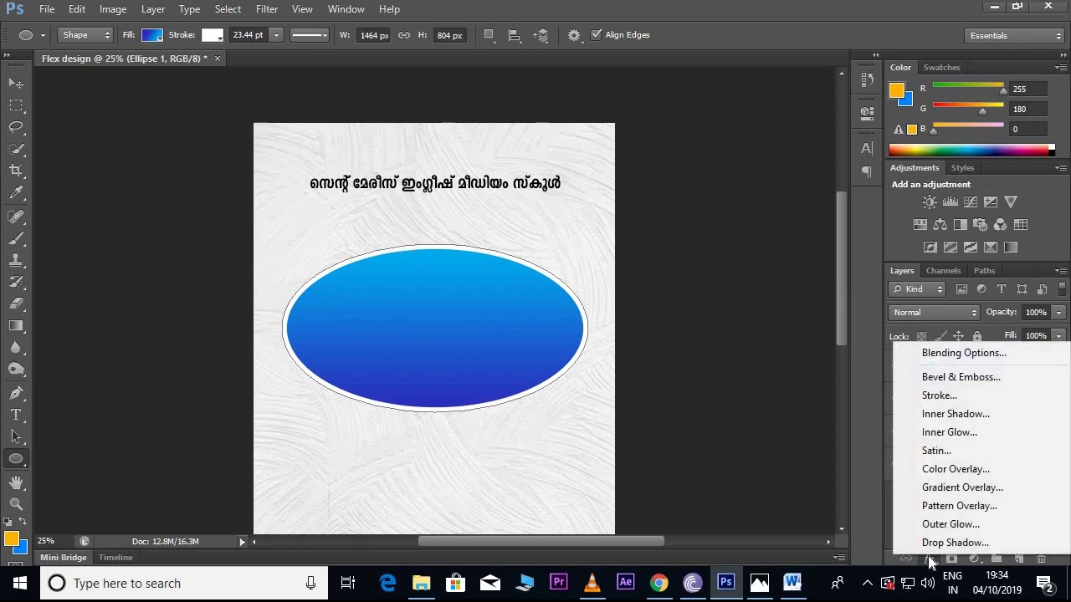
Add a drop shadow to the ellipse: 12 px distance, 43 px size, about 56% opacity.
{"action": "left_click", "coordinate": [930, 544]}
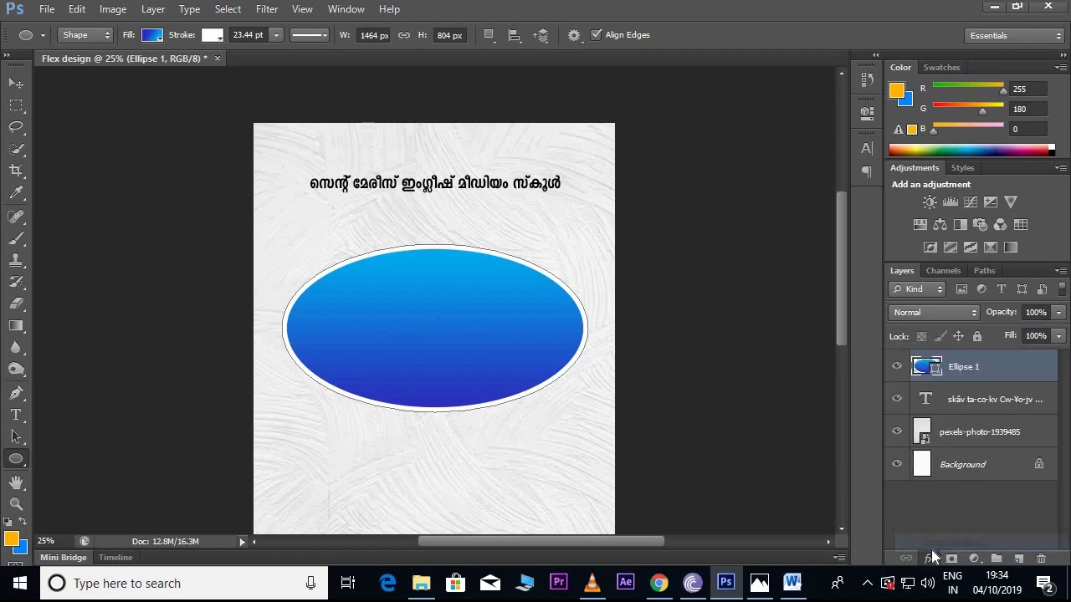
{"action": "left_click_drag", "start_coordinate": [675, 198], "coordinate": [855, 111]}
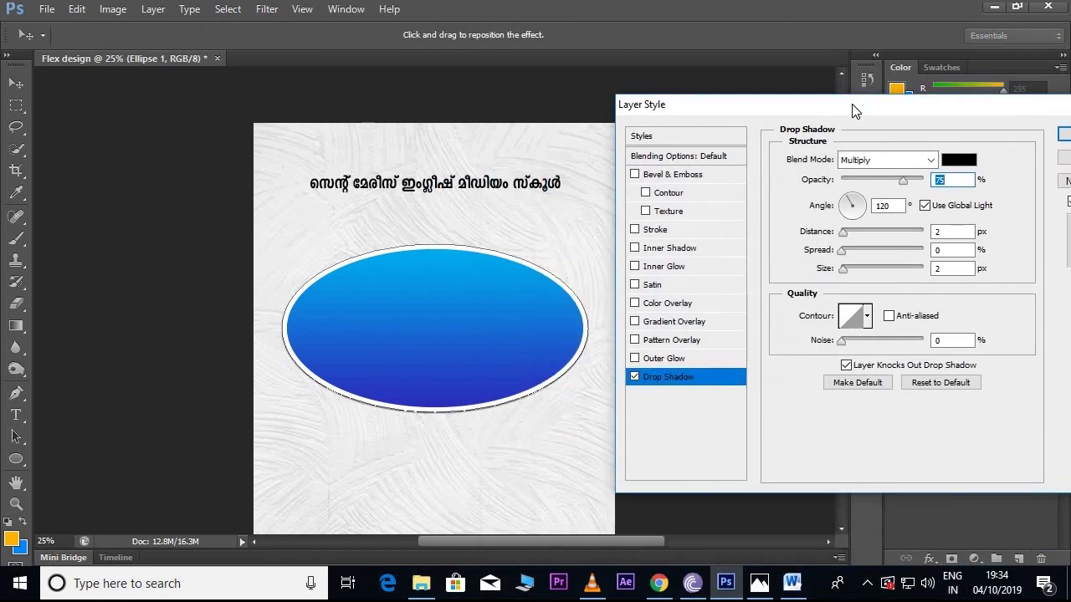
{"action": "left_click", "coordinate": [850, 235]}
{"action": "left_click_drag", "start_coordinate": [845, 272], "coordinate": [859, 267]}
{"action": "left_click_drag", "start_coordinate": [901, 180], "coordinate": [886, 178]}
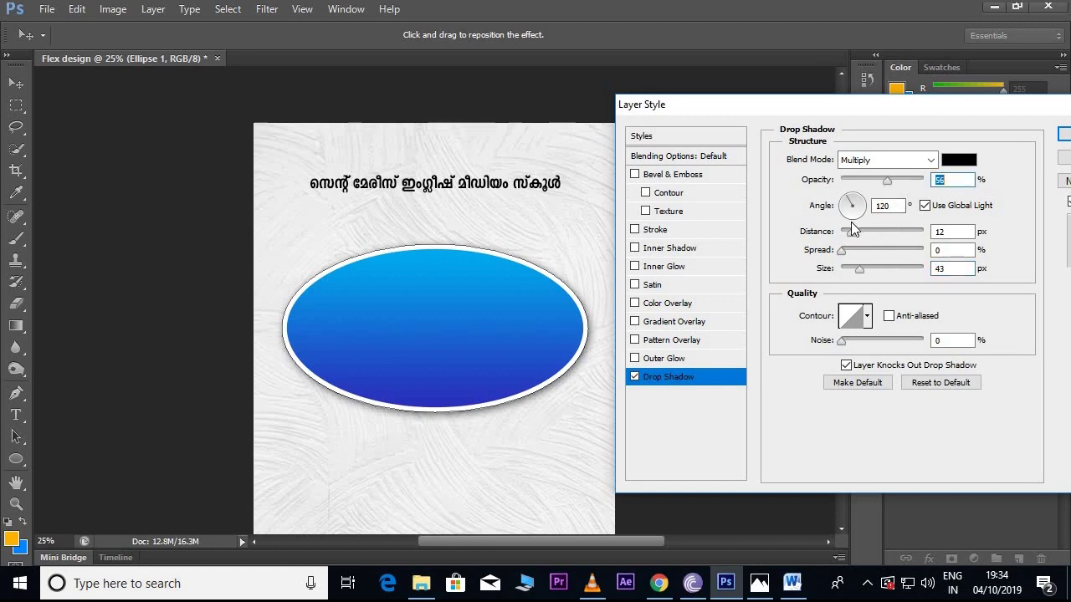
{"action": "left_click", "coordinate": [851, 238]}
{"action": "left_click_drag", "start_coordinate": [1009, 113], "coordinate": [911, 113]}
{"action": "left_click", "coordinate": [979, 138]}
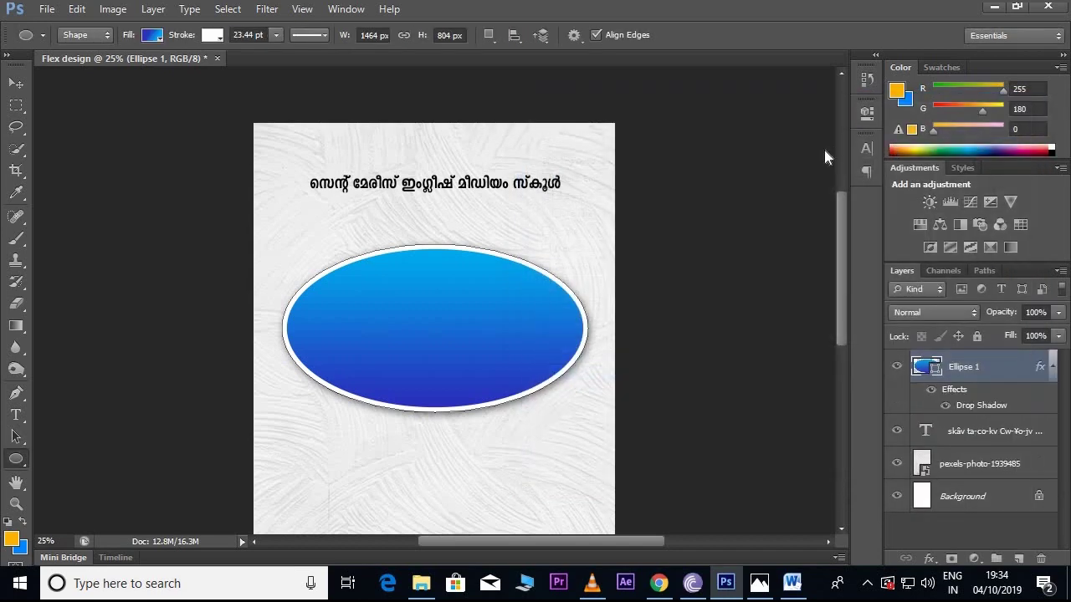
{"action": "left_click", "coordinate": [26, 87]}
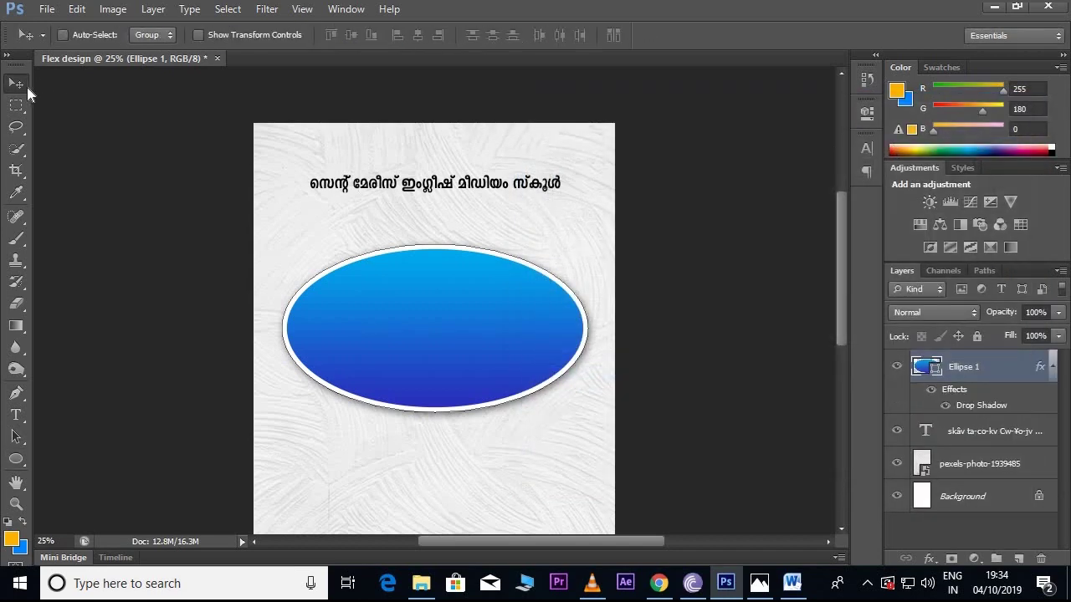
Rotate the ellipse -15°, move it to the poster top, and stack it below the heading.
{"action": "left_click_drag", "start_coordinate": [508, 358], "coordinate": [504, 294]}
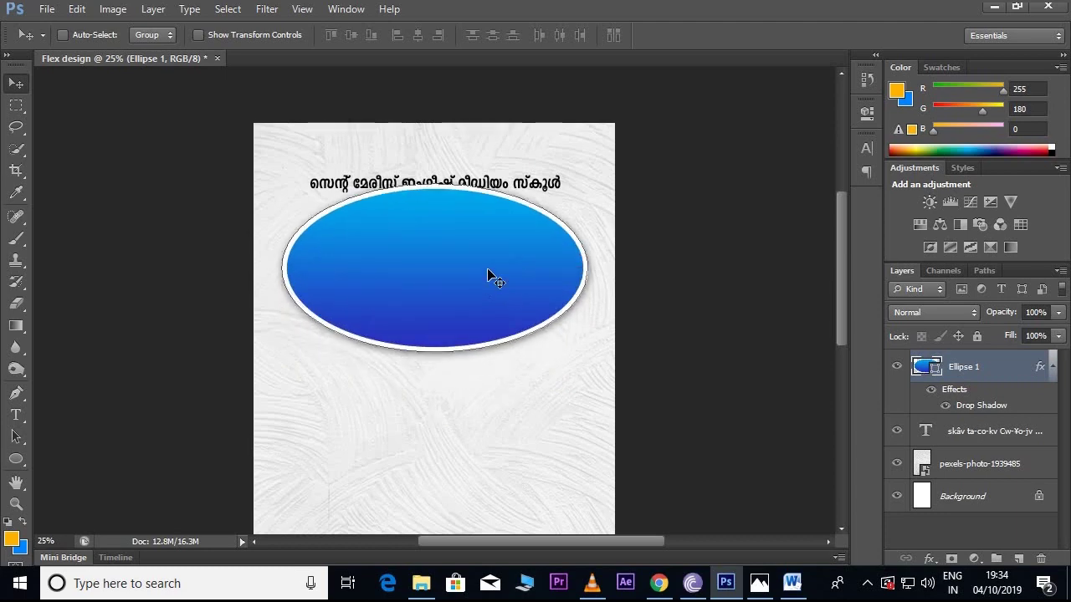
{"action": "left_click", "coordinate": [76, 9]}
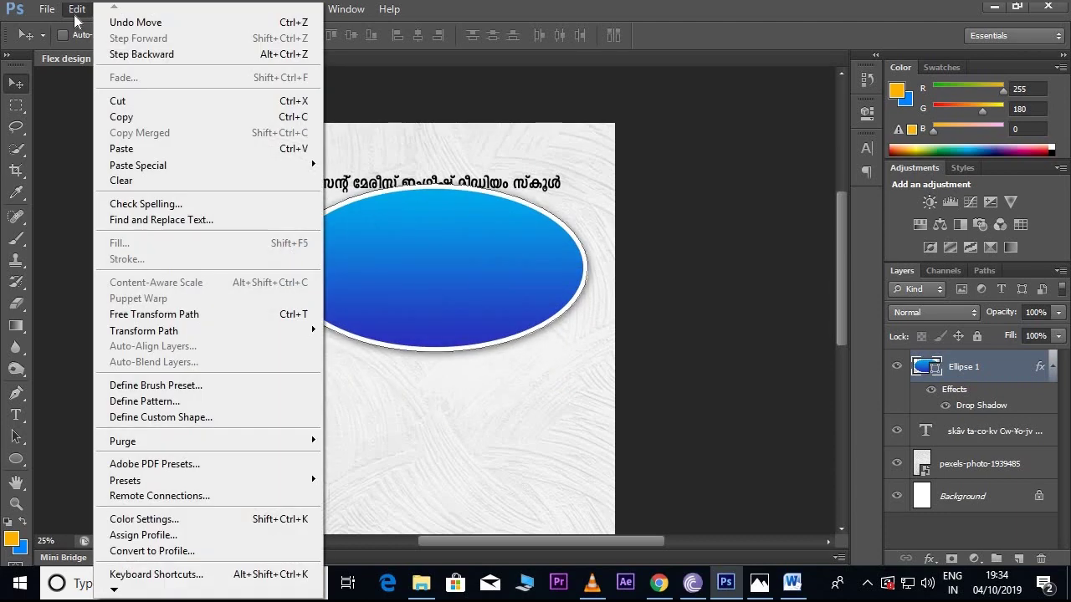
{"action": "left_click", "coordinate": [157, 315]}
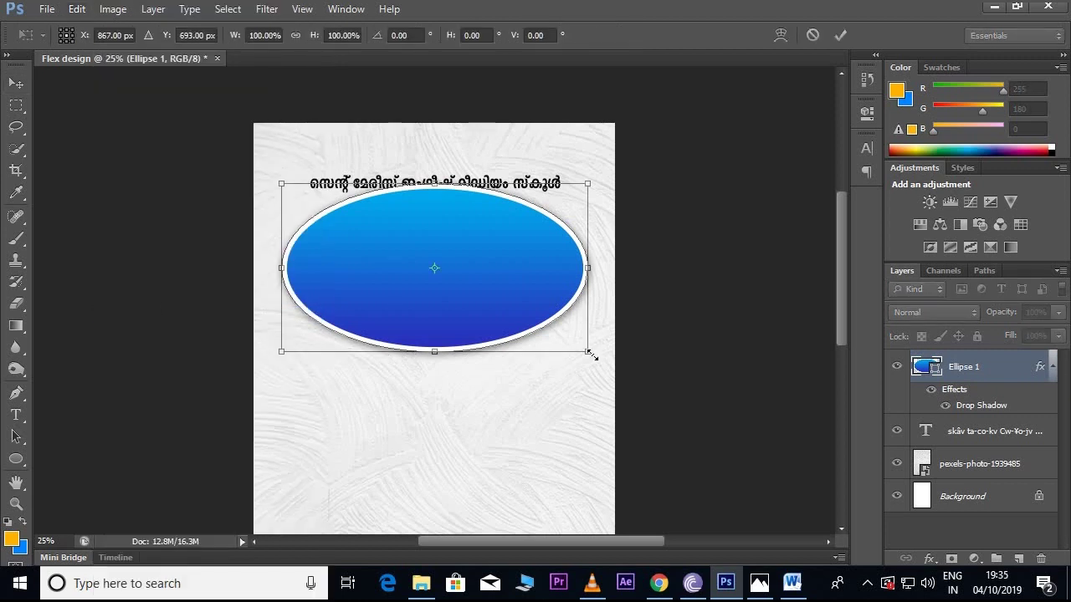
{"action": "left_click_drag", "start_coordinate": [604, 355], "coordinate": [733, 341]}
{"action": "left_click_drag", "start_coordinate": [575, 335], "coordinate": [547, 229]}
{"action": "key", "text": "Return"}
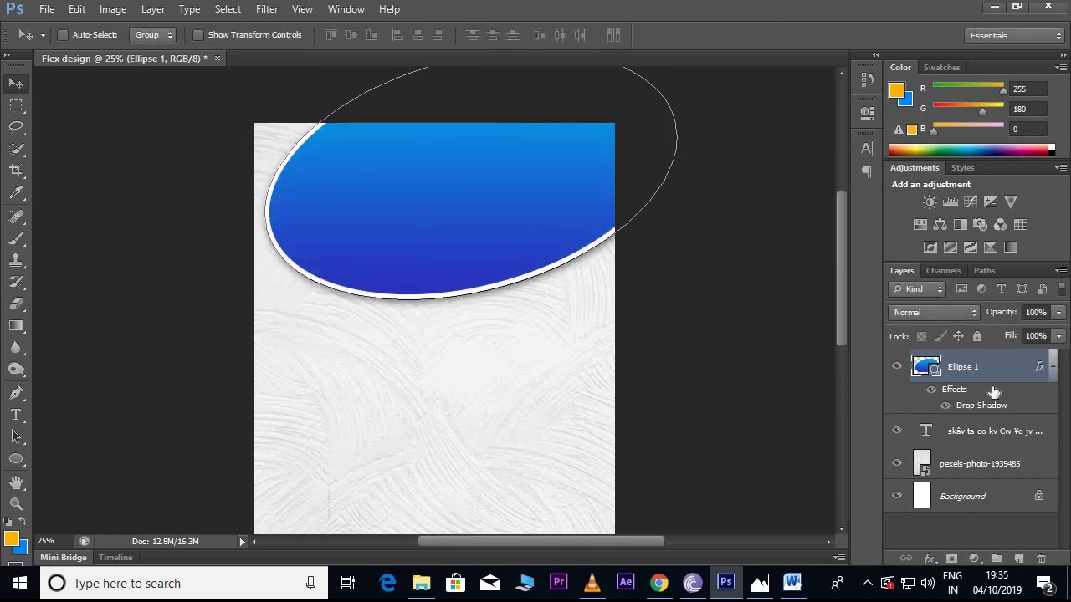
{"action": "left_click_drag", "start_coordinate": [1003, 370], "coordinate": [994, 449]}
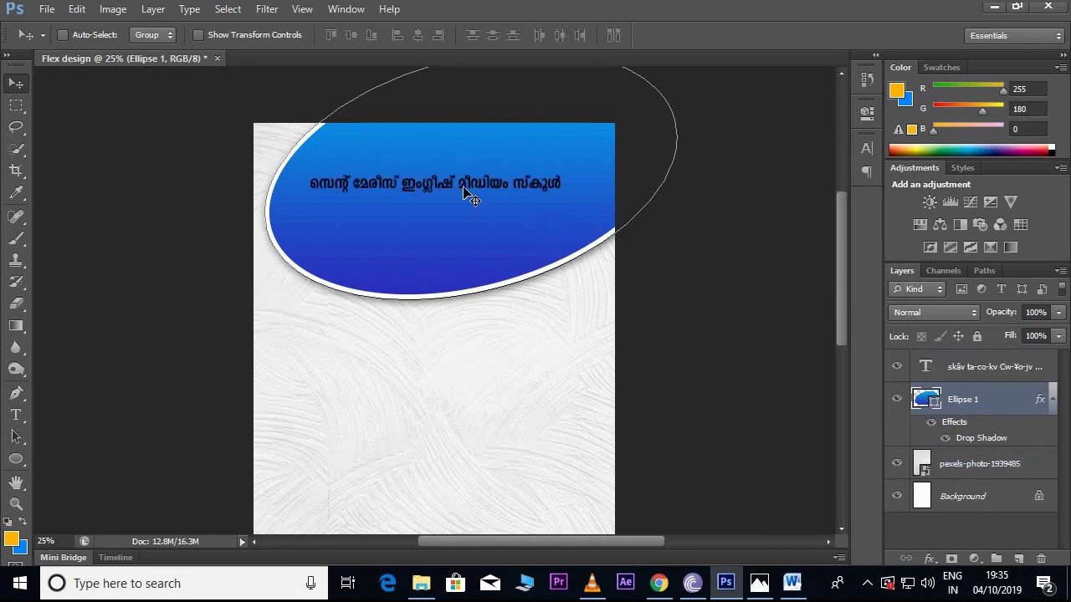
Make the Malayalam title text white at 170 pt.
{"action": "left_click", "coordinate": [16, 415]}
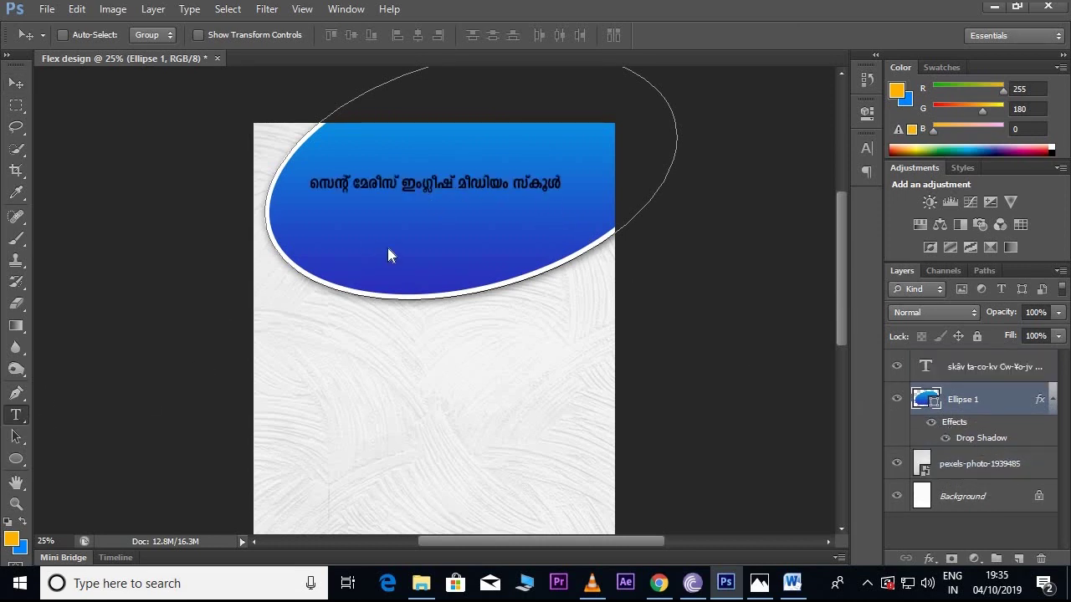
{"action": "left_click", "coordinate": [391, 183]}
{"action": "key", "text": "ctrl+a"}
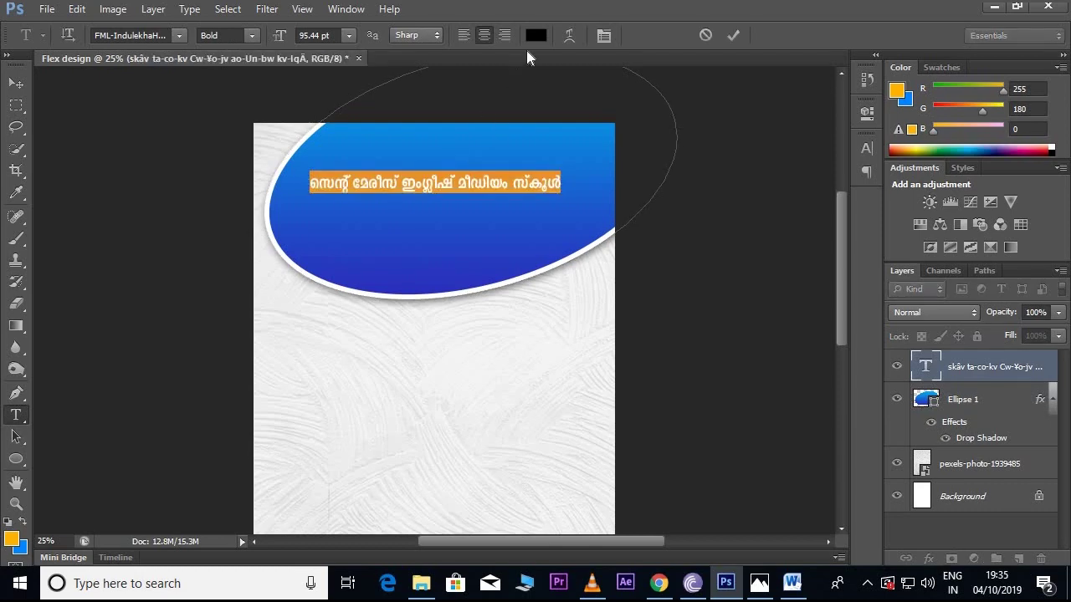
{"action": "left_click", "coordinate": [535, 35]}
{"action": "left_click_drag", "start_coordinate": [568, 204], "coordinate": [500, 140]}
{"action": "left_click", "coordinate": [910, 134]}
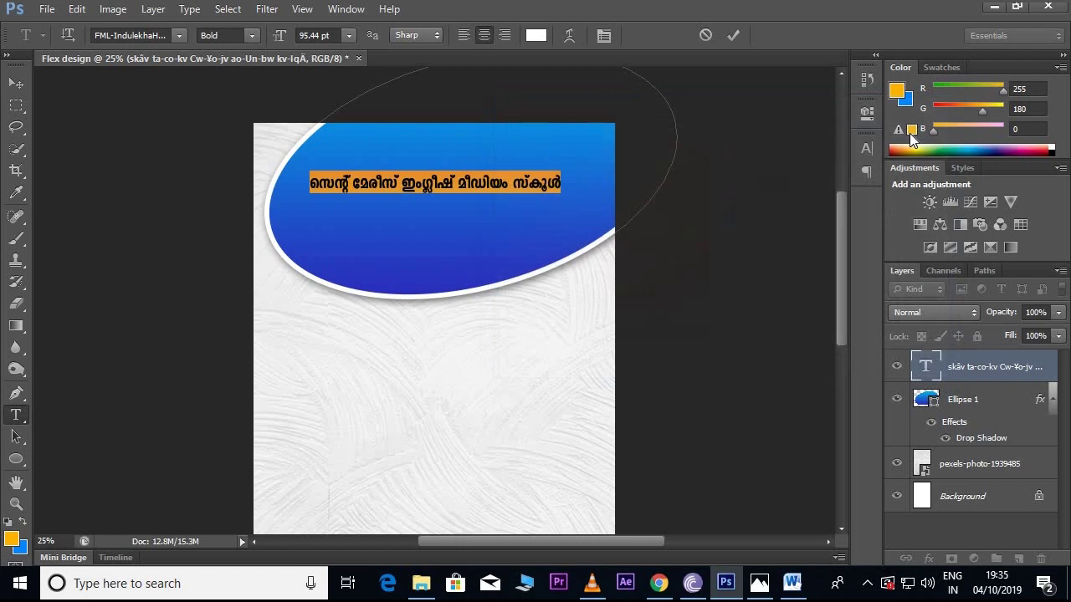
{"action": "left_click", "coordinate": [329, 35]}
{"action": "type", "text": "170"}
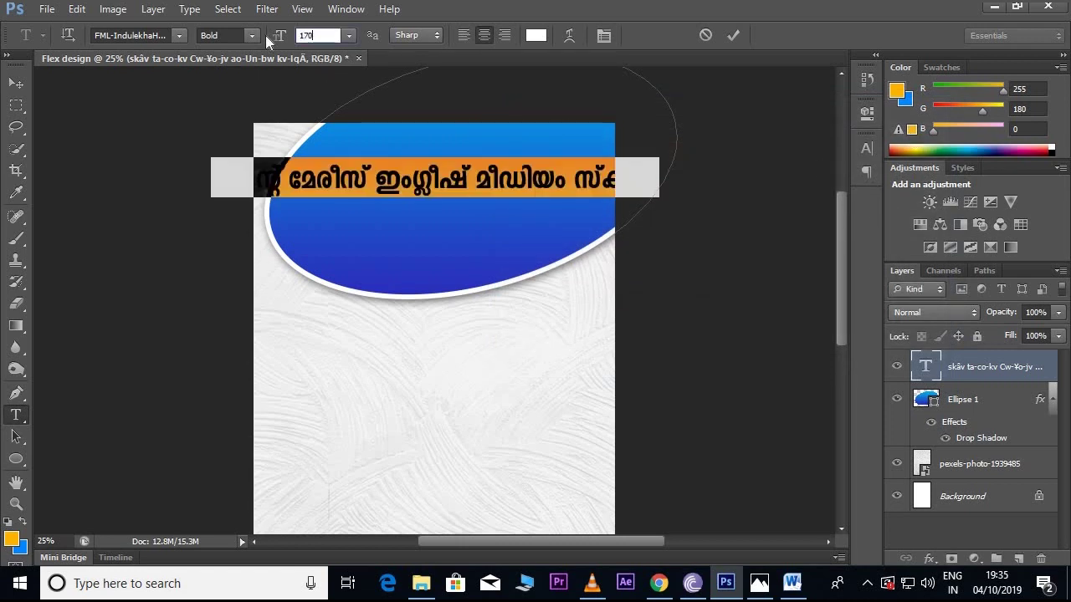
Break the title into two lines and widen its line spacing in the Character panel.
{"action": "left_click", "coordinate": [376, 180]}
{"action": "key", "text": "Return"}
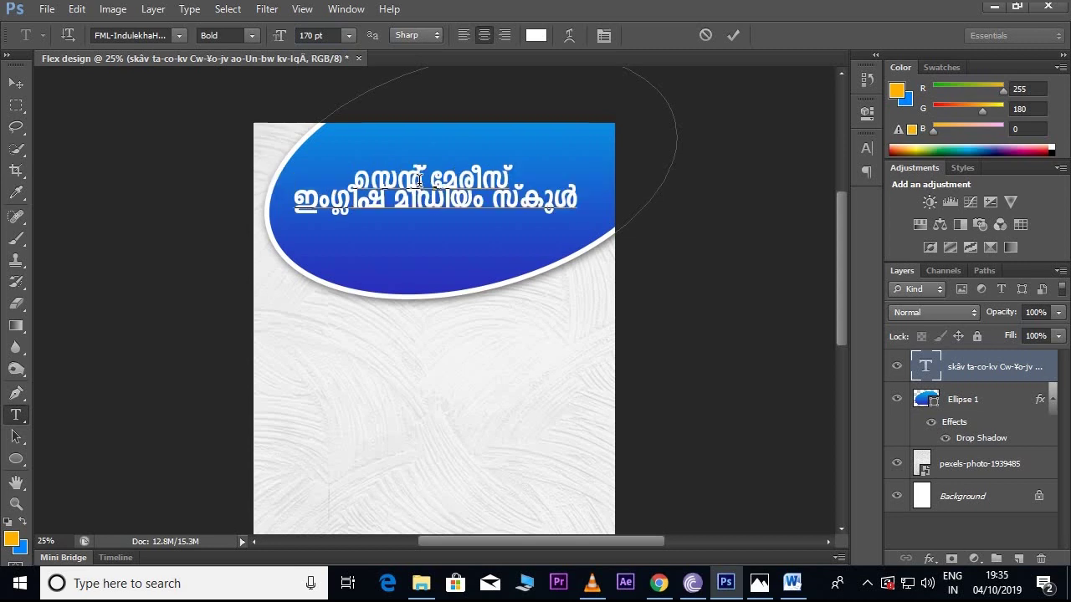
{"action": "key", "text": "ctrl+a"}
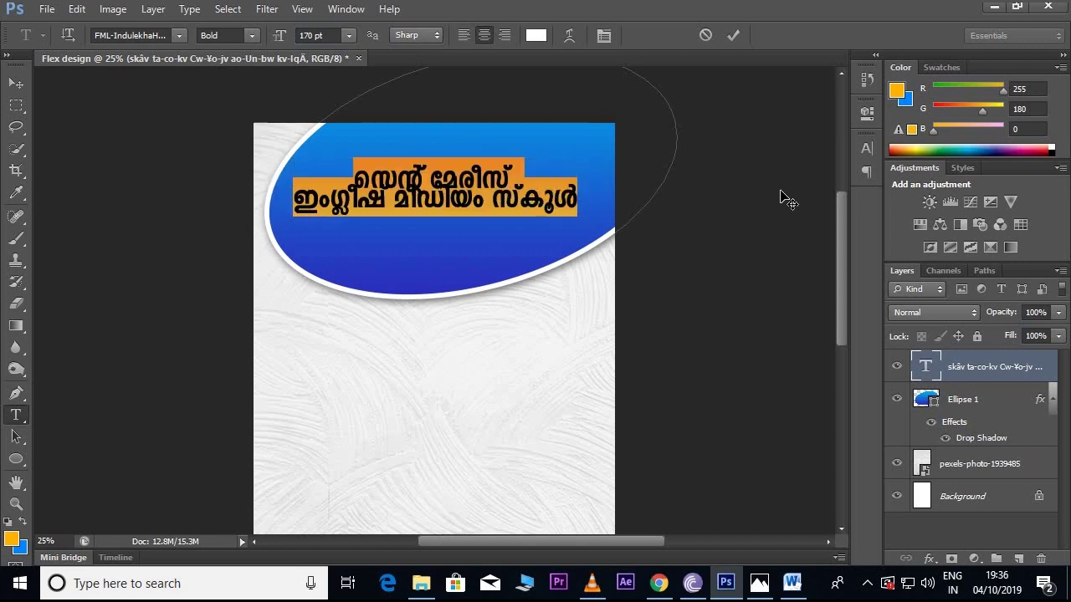
{"action": "left_click", "coordinate": [867, 153]}
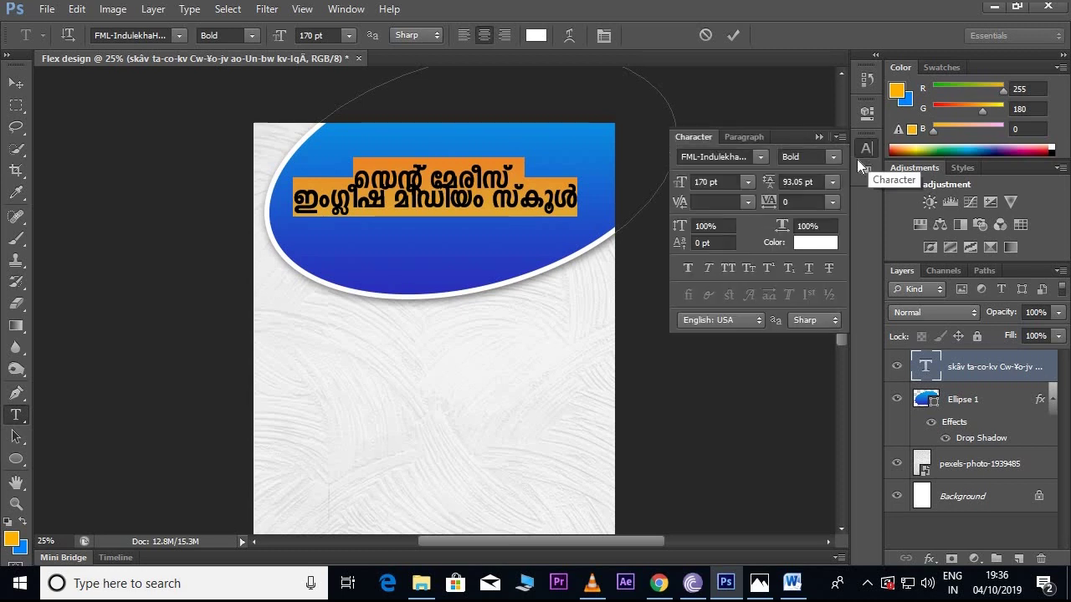
{"action": "left_click", "coordinate": [831, 181]}
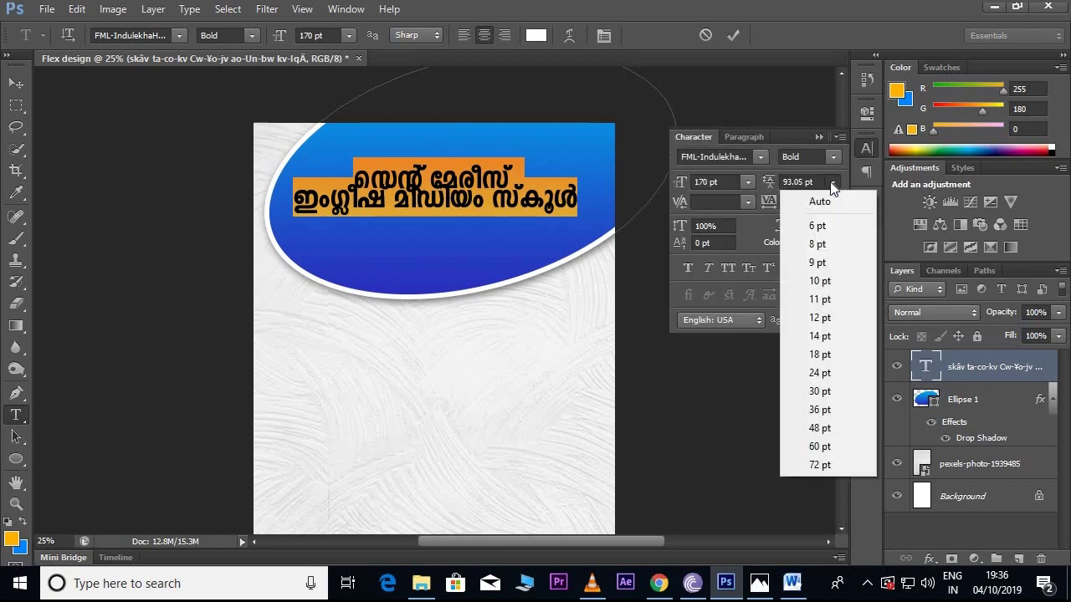
{"action": "left_click", "coordinate": [814, 189]}
{"action": "left_click", "coordinate": [788, 181]}
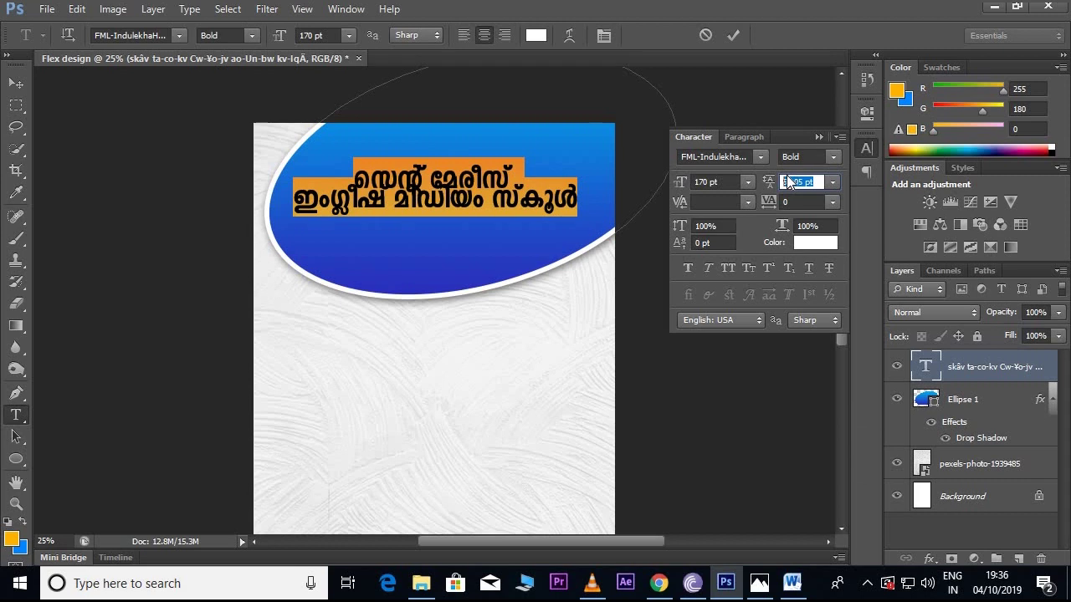
{"action": "type", "text": "180"}
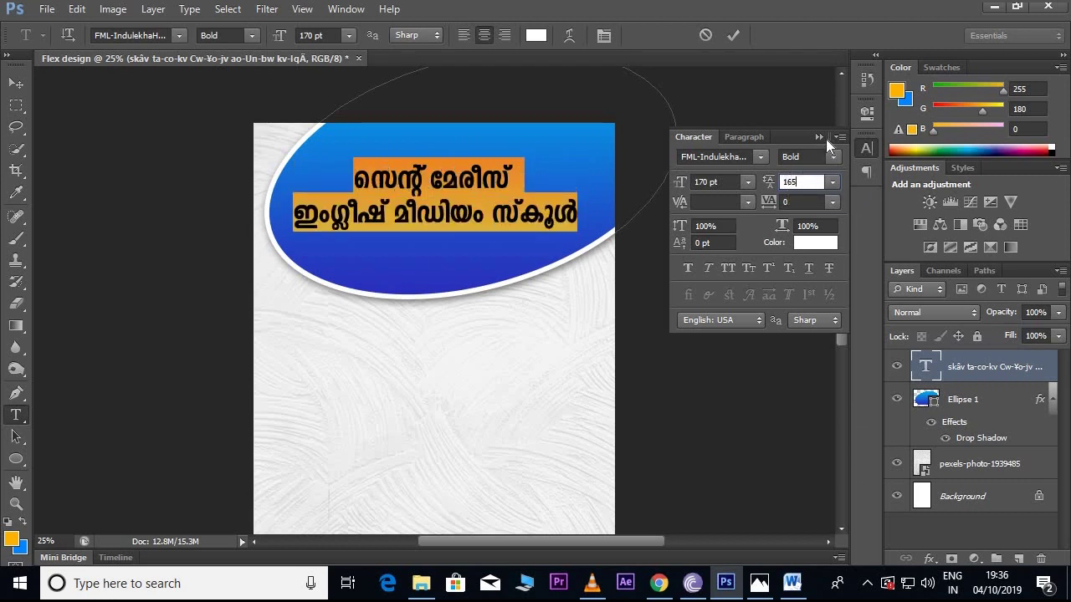
{"action": "left_click", "coordinate": [819, 137]}
{"action": "left_click", "coordinate": [501, 178]}
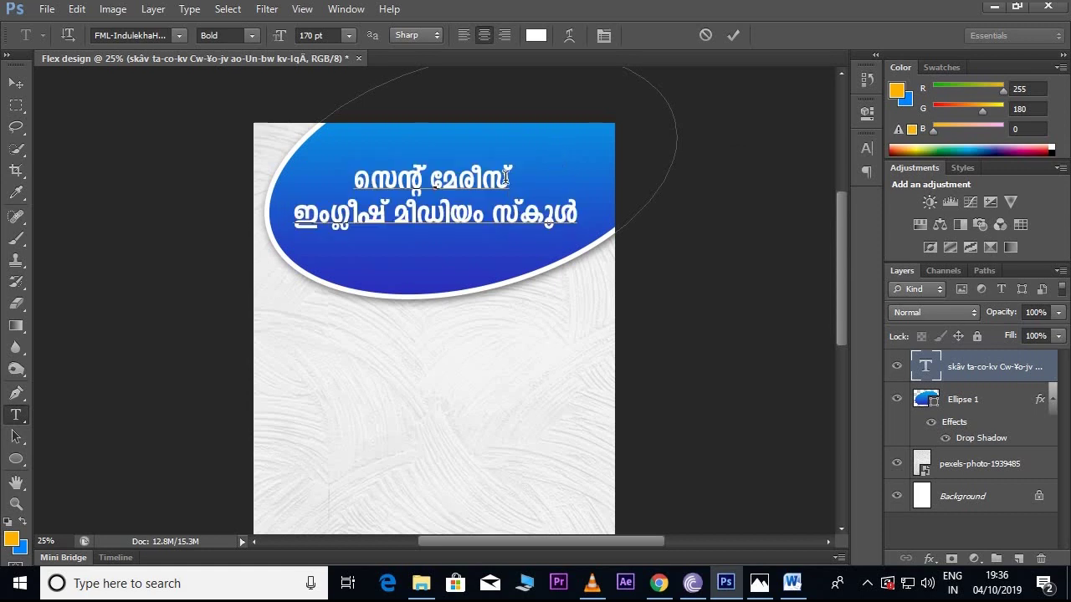
{"action": "left_click", "coordinate": [15, 83]}
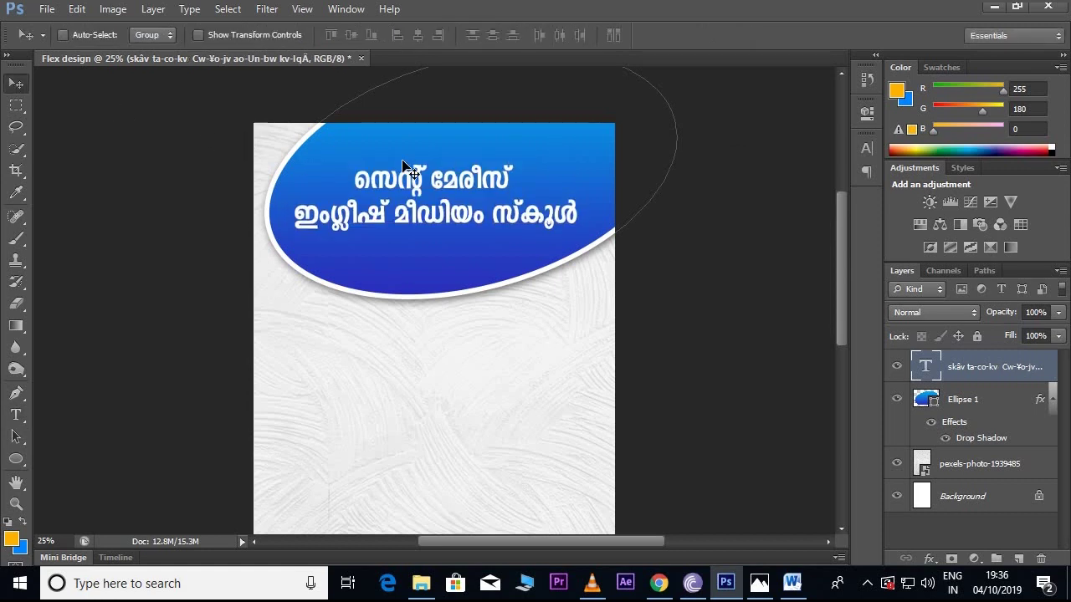
Nudge the white title higher on the ellipse and add a 40%-opacity drop shadow.
{"action": "left_click_drag", "start_coordinate": [470, 208], "coordinate": [512, 184]}
{"action": "key", "text": "shift+Up"}
{"action": "key", "text": "shift+Up"}
{"action": "key", "text": "shift+Up"}
{"action": "key", "text": "shift+Up"}
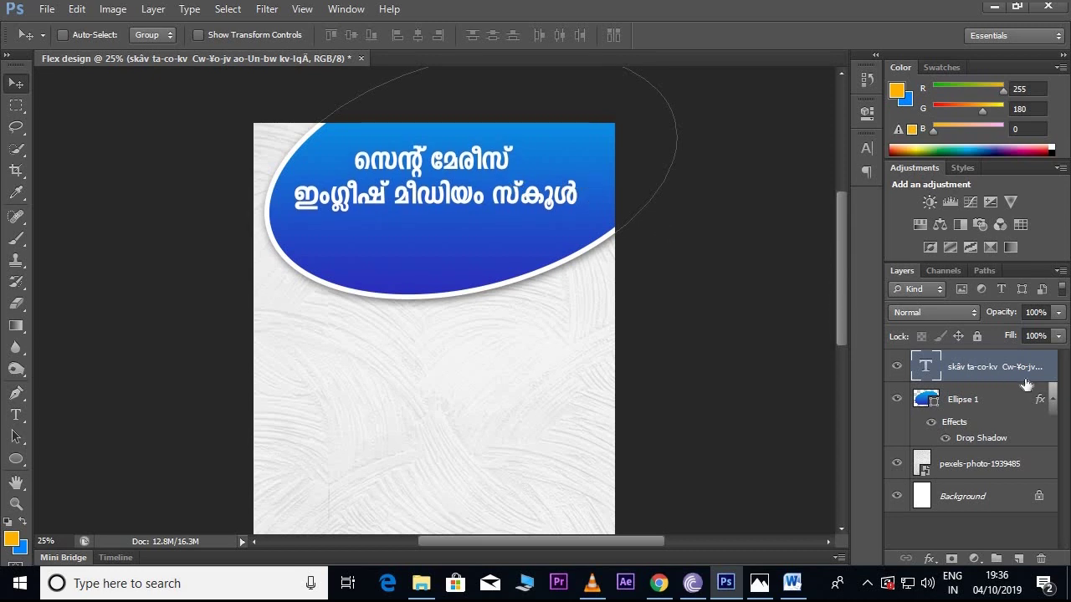
{"action": "left_click", "coordinate": [928, 557]}
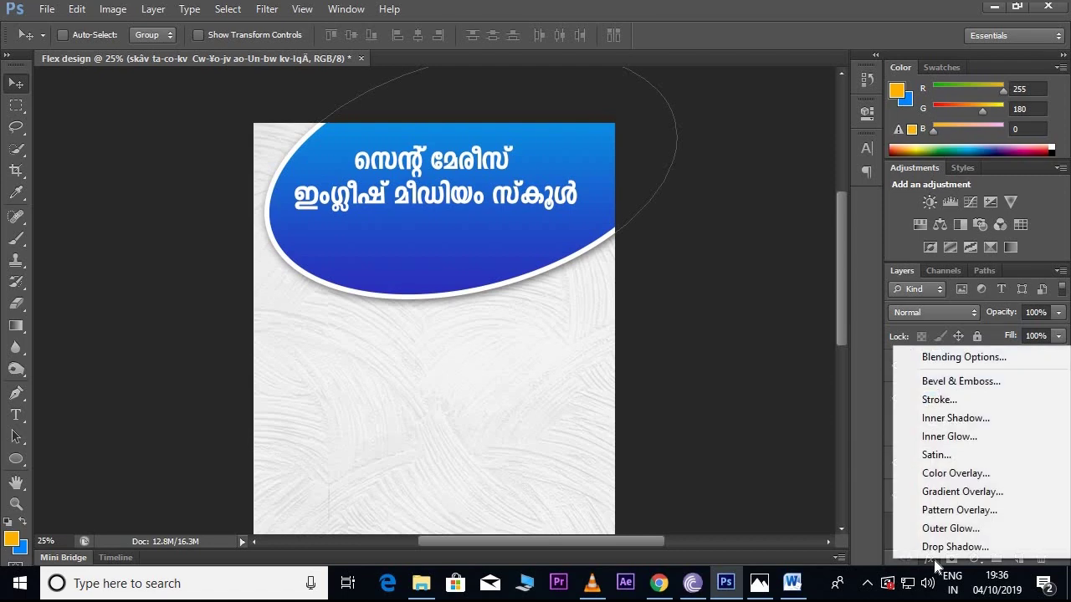
{"action": "left_click", "coordinate": [933, 546]}
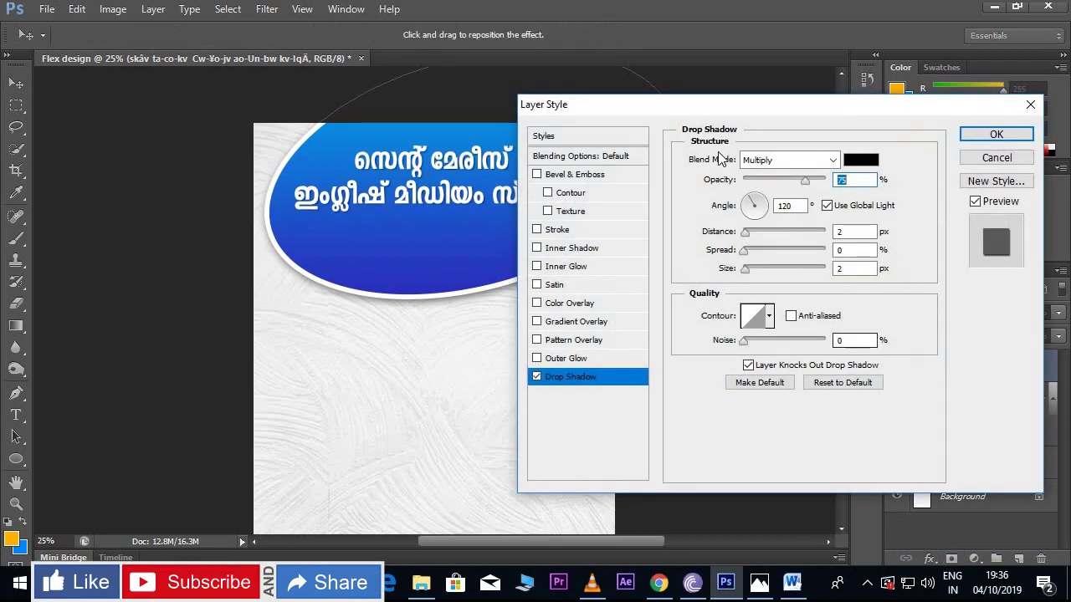
{"action": "left_click_drag", "start_coordinate": [688, 99], "coordinate": [778, 175]}
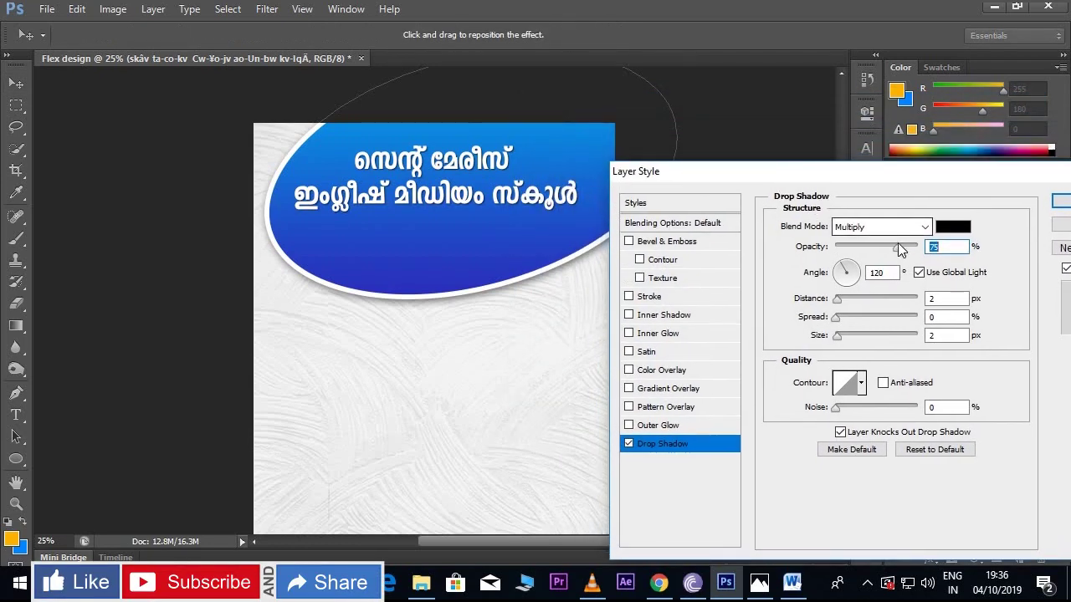
{"action": "left_click_drag", "start_coordinate": [897, 245], "coordinate": [867, 252]}
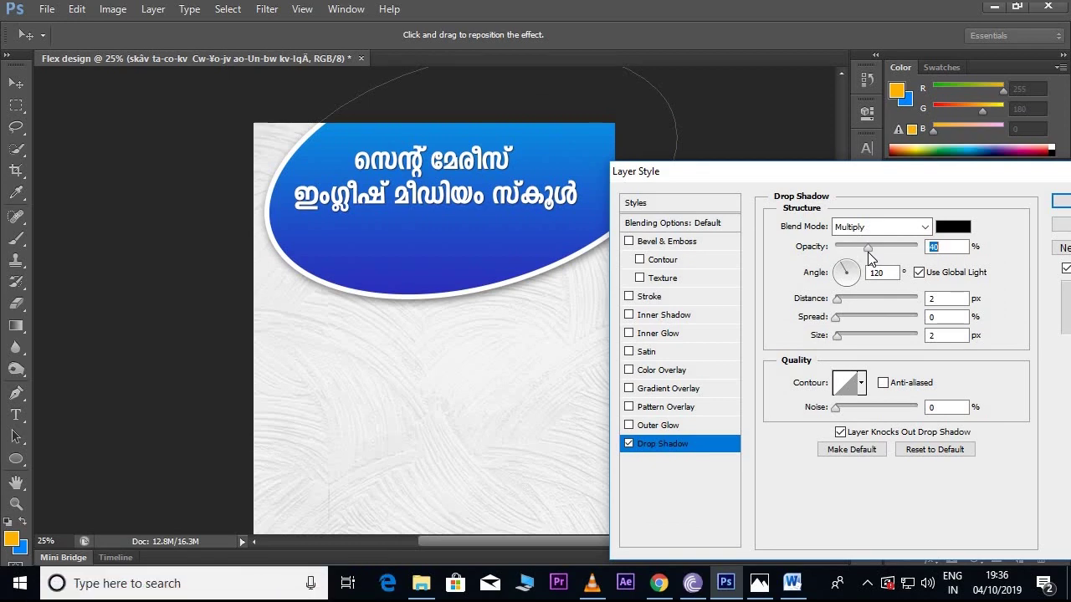
{"action": "left_click", "coordinate": [1061, 201]}
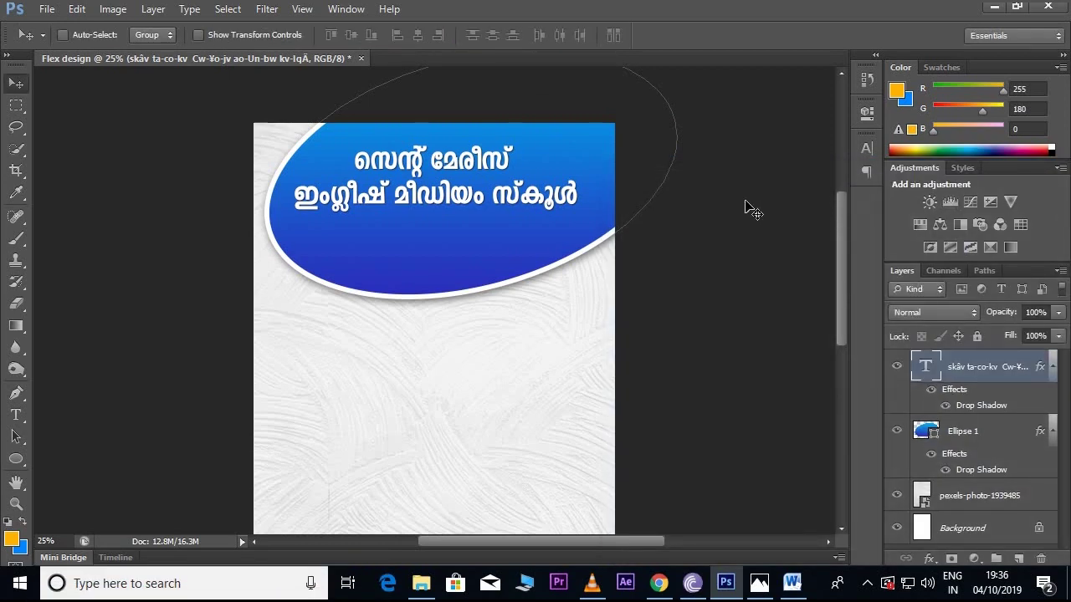
{"action": "scroll", "coordinate": [686, 229], "scroll_direction": "down", "scroll_amount": 3}
{"action": "scroll", "coordinate": [695, 239], "scroll_direction": "up", "scroll_amount": 2}
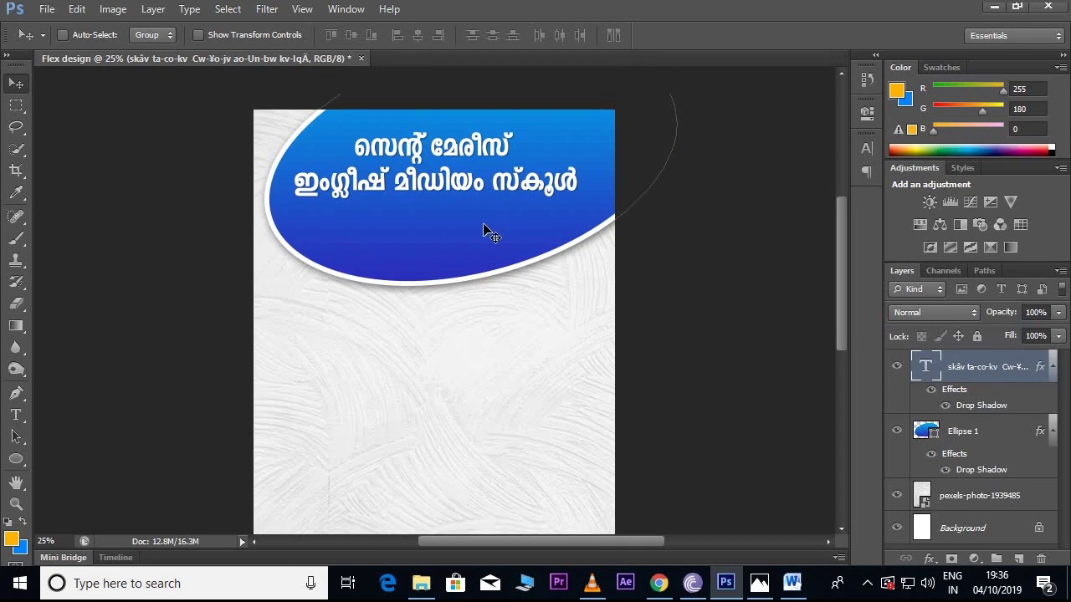
Select the second line of poster text in the Word document.
{"action": "left_click", "coordinate": [792, 583]}
{"action": "left_click_drag", "start_coordinate": [428, 243], "coordinate": [286, 243]}
{"action": "key", "text": "ctrl+c"}
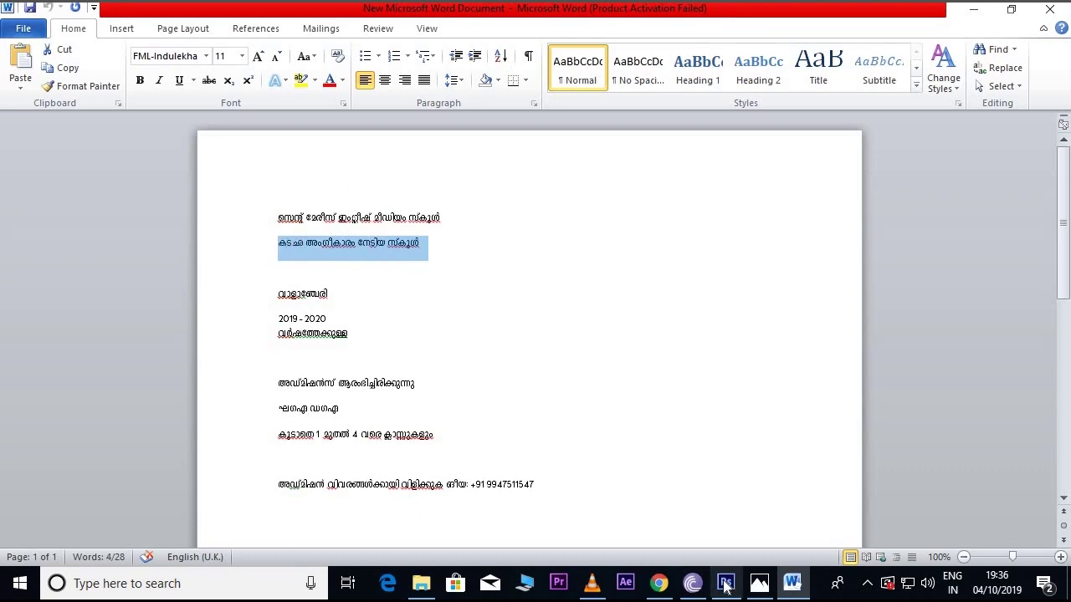
{"action": "left_click", "coordinate": [725, 583]}
Paste the copied Malayalam line as black text and move it onto the ellipse.
{"action": "key", "text": "t"}
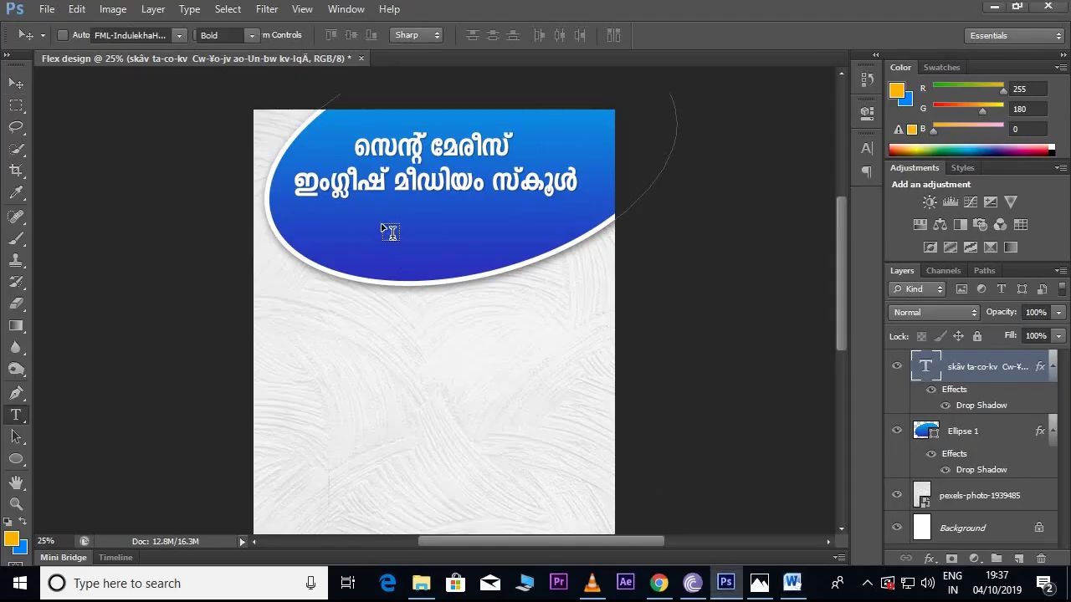
{"action": "left_click", "coordinate": [369, 351]}
{"action": "key", "text": "ctrl+v"}
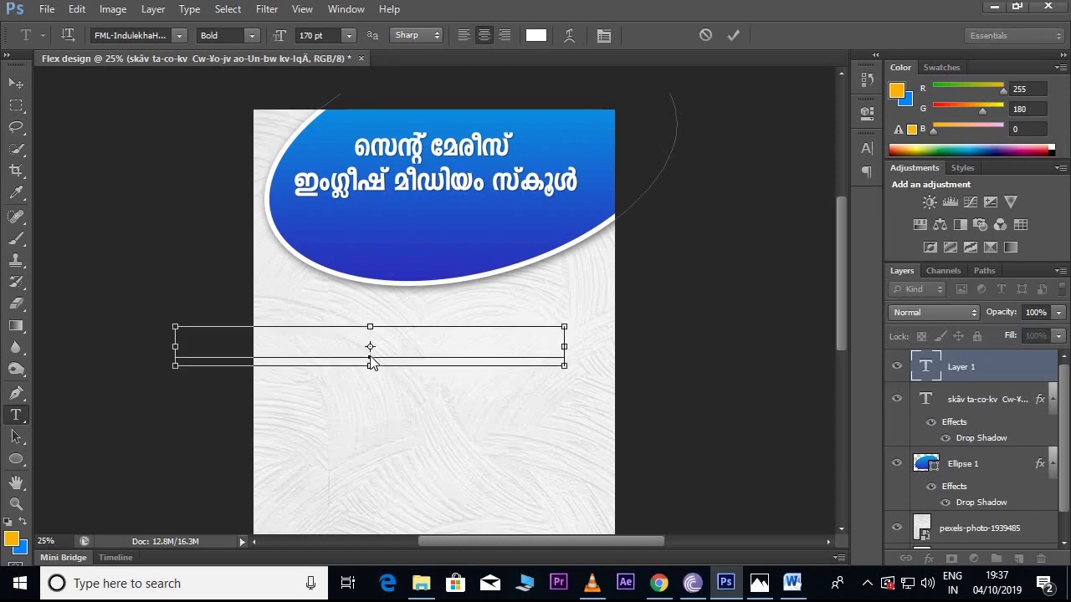
{"action": "key", "text": "ctrl+a"}
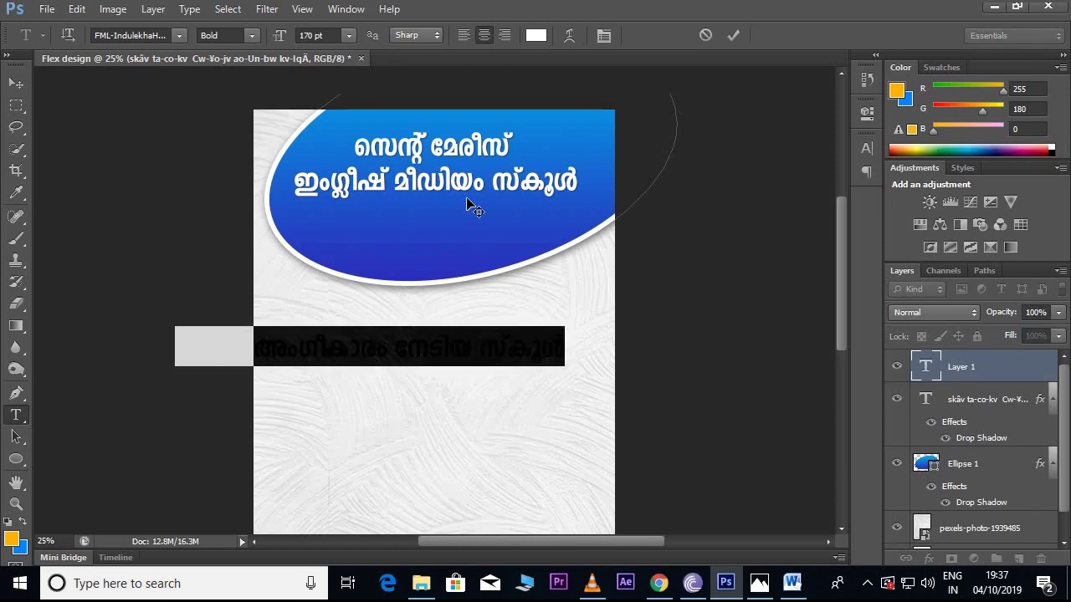
{"action": "left_click", "coordinate": [535, 37]}
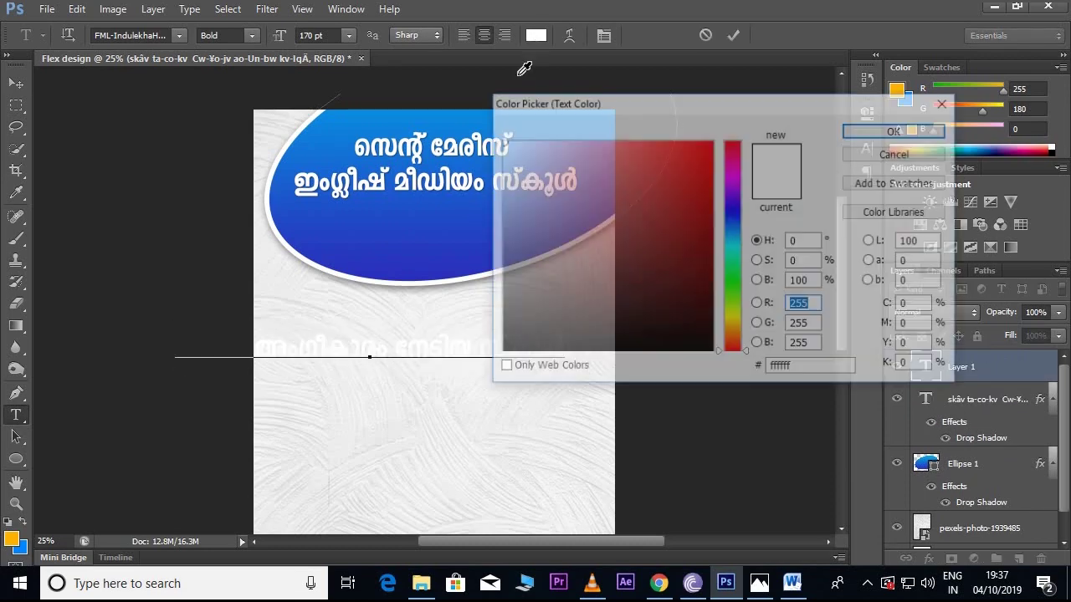
{"action": "left_click_drag", "start_coordinate": [495, 357], "coordinate": [497, 356]}
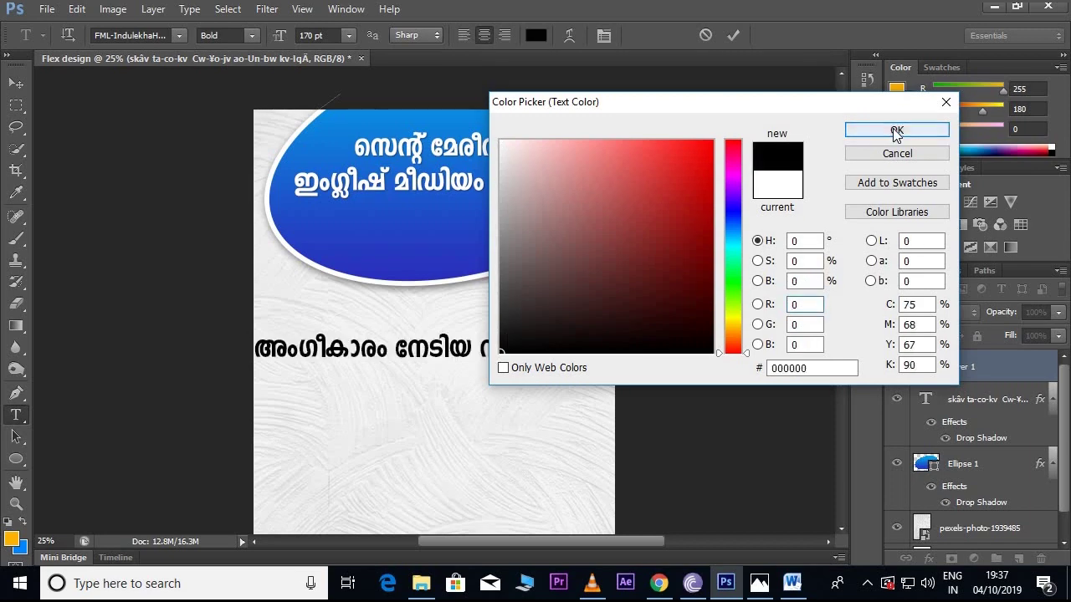
{"action": "left_click", "coordinate": [896, 134]}
{"action": "left_click", "coordinate": [16, 83]}
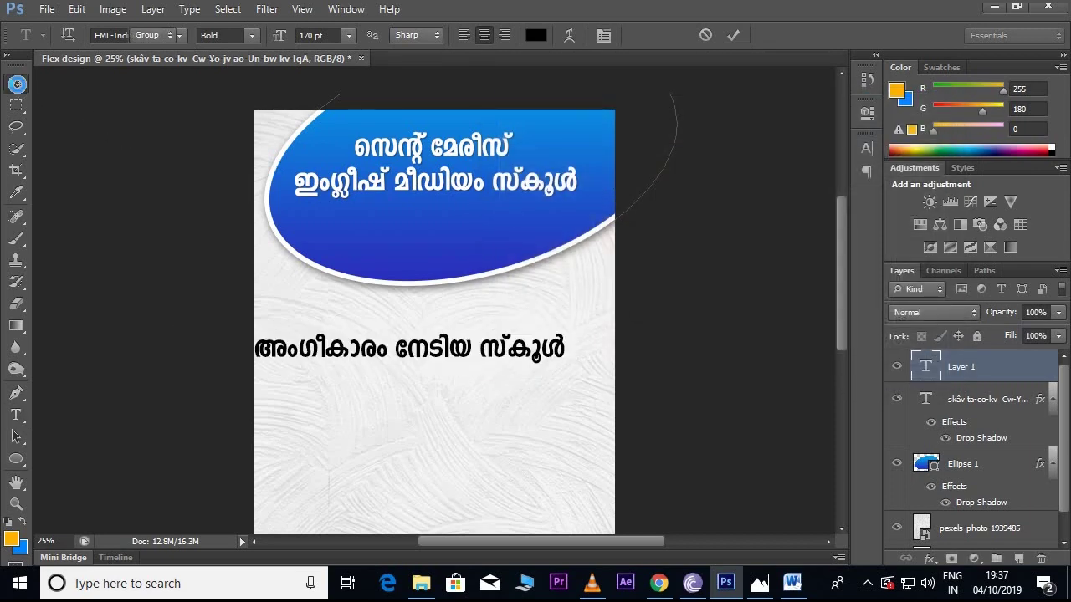
{"action": "left_click_drag", "start_coordinate": [343, 339], "coordinate": [449, 207]}
Set the line's font to FML-Karthika at 80 pt, then 81 pt.
{"action": "key", "text": "t"}
{"action": "left_click", "coordinate": [455, 223]}
{"action": "key", "text": "ctrl+a"}
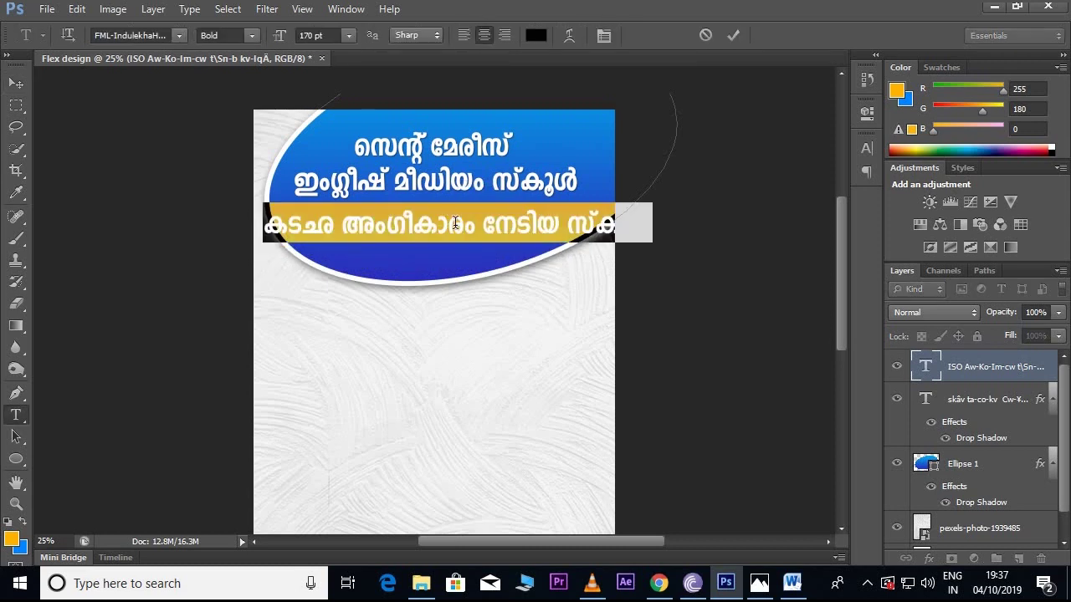
{"action": "left_click", "coordinate": [153, 32]}
{"action": "type", "text": "FML-Karthika"}
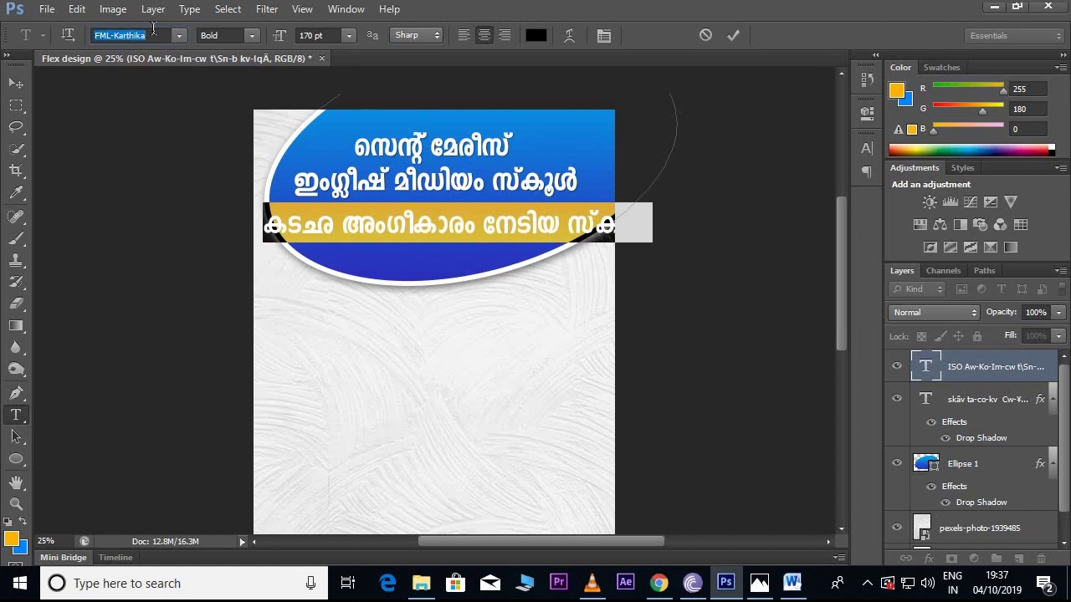
{"action": "key", "text": "Return"}
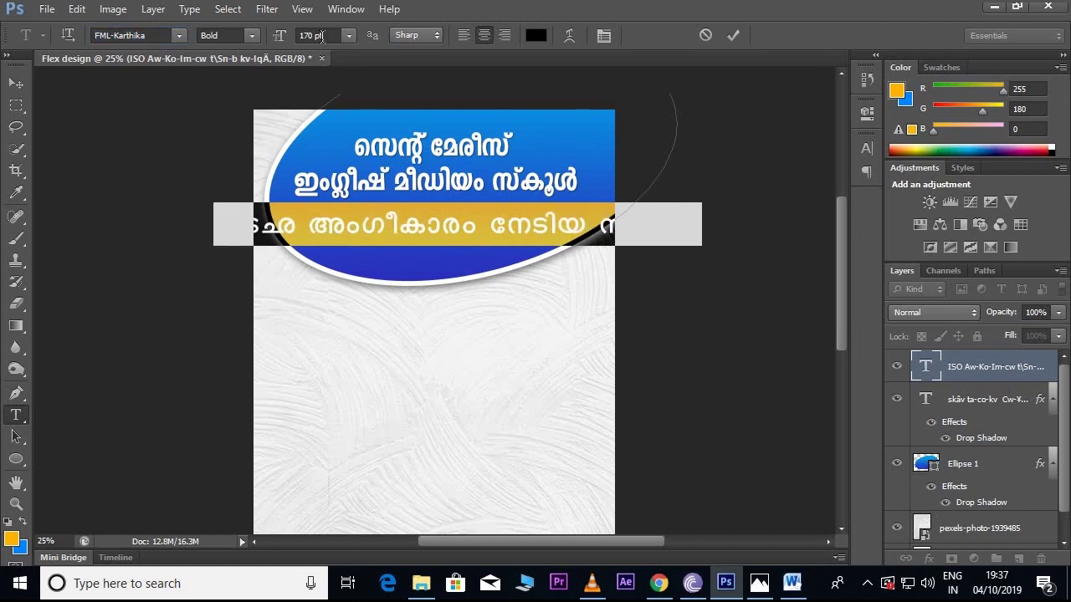
{"action": "key", "text": "Tab"}
{"action": "type", "text": "80"}
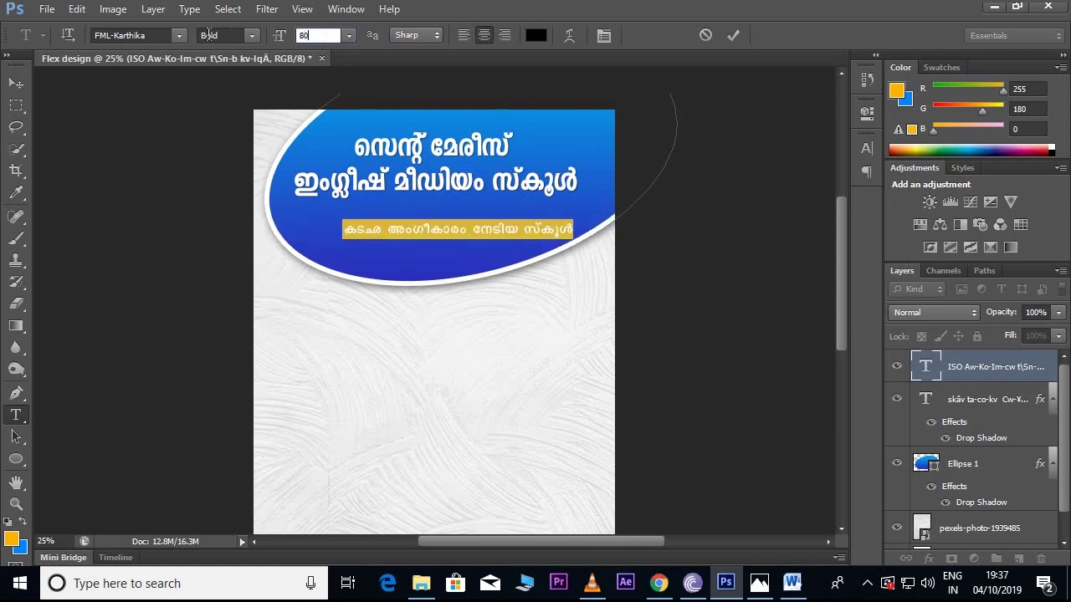
{"action": "key", "text": "Return"}
{"action": "type", "text": "81"}
Make the subtitle italic and replace its first word with ISO.
{"action": "left_click", "coordinate": [248, 39]}
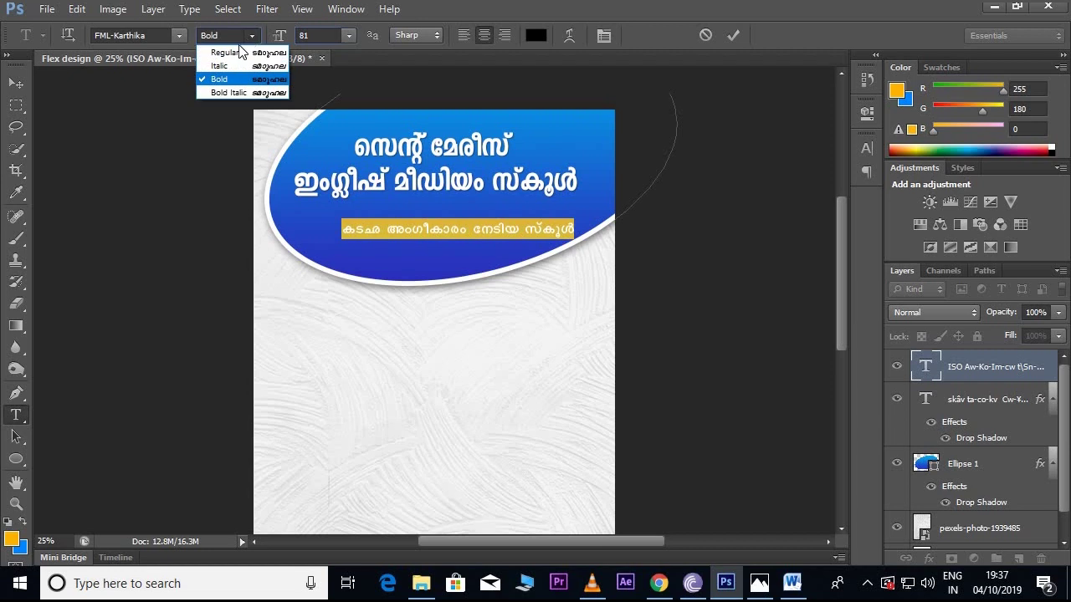
{"action": "left_click", "coordinate": [240, 62]}
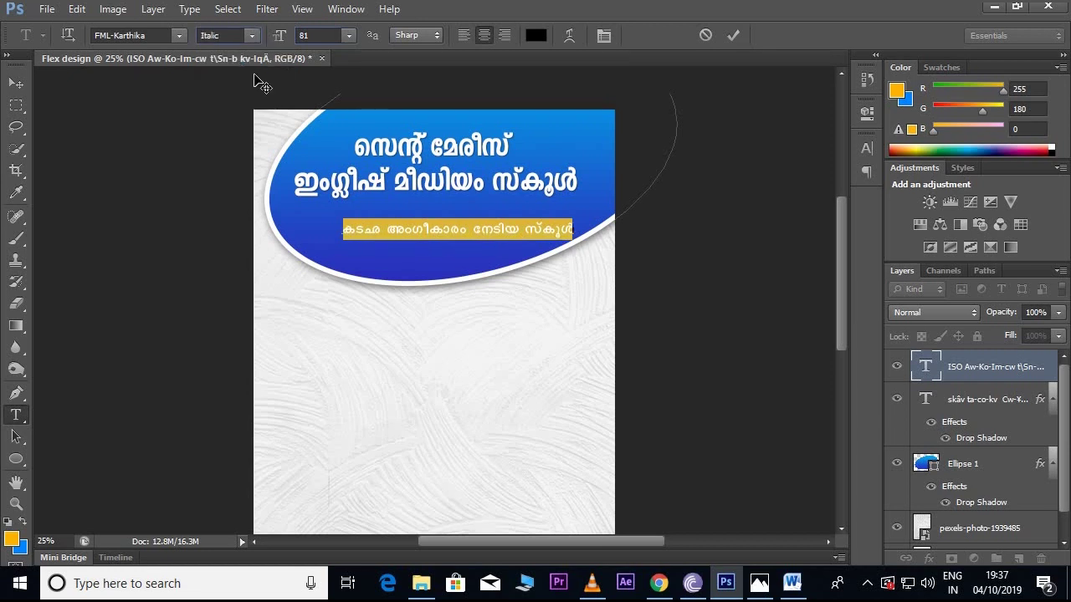
{"action": "left_click", "coordinate": [387, 228]}
{"action": "left_click_drag", "start_coordinate": [382, 228], "coordinate": [343, 228]}
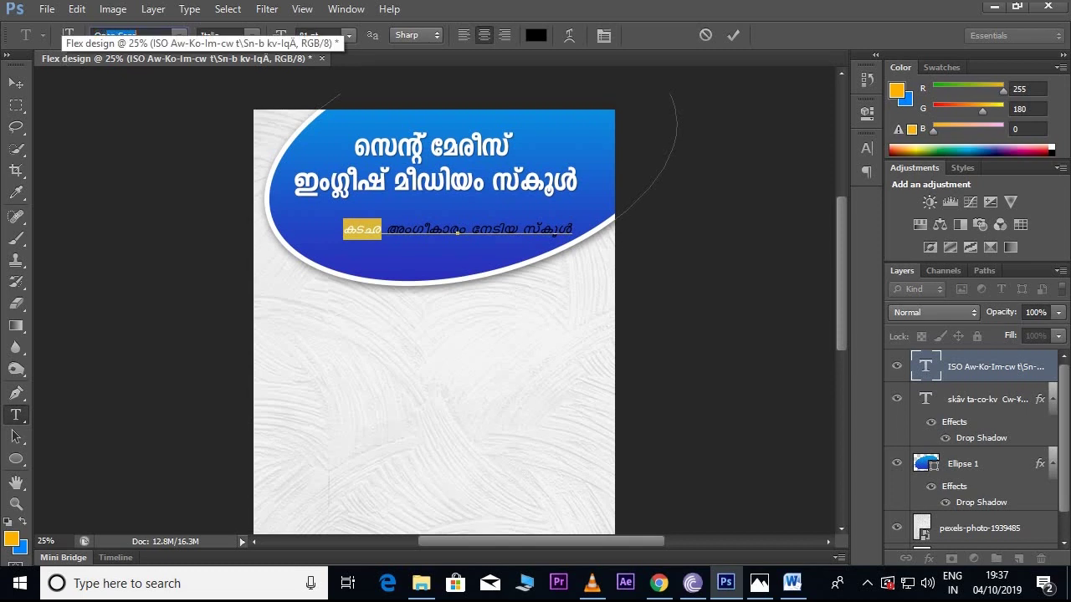
{"action": "key", "text": "Return"}
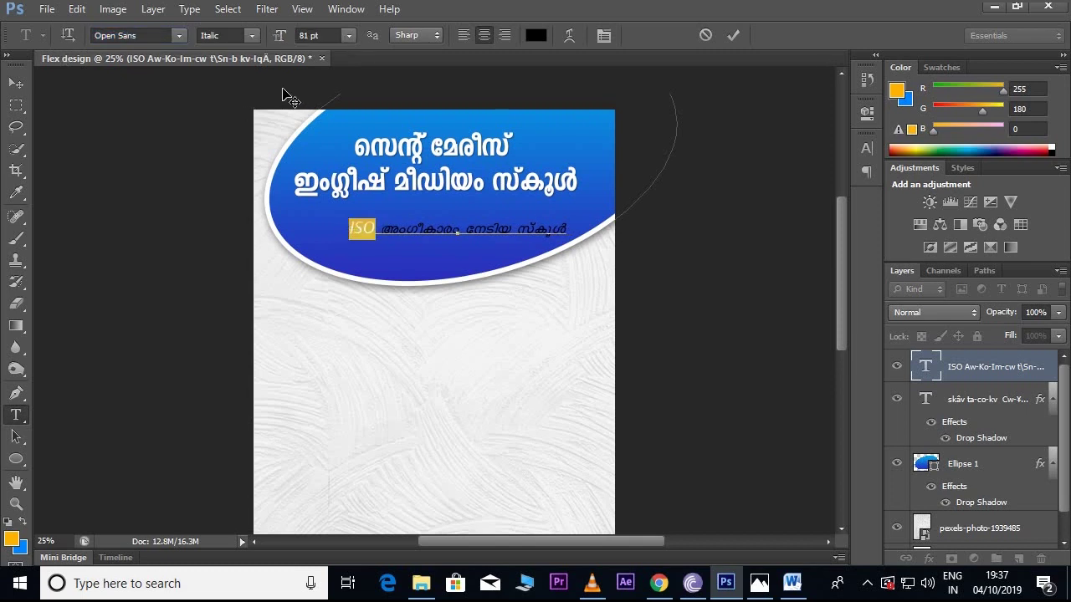
Make the ISO subtitle 60 pt white text.
{"action": "left_click", "coordinate": [346, 36]}
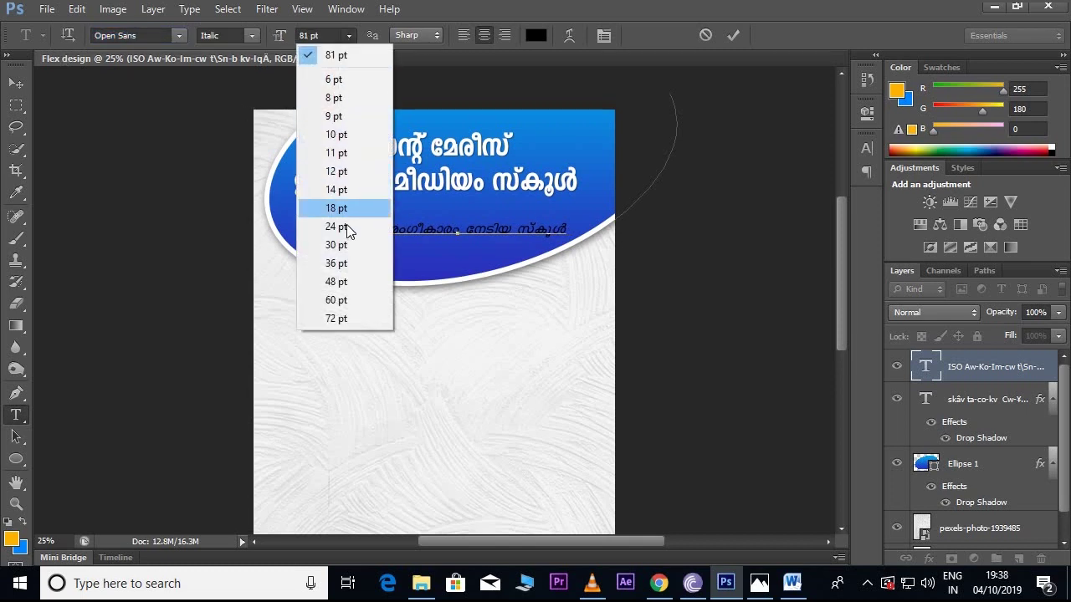
{"action": "left_click", "coordinate": [337, 300]}
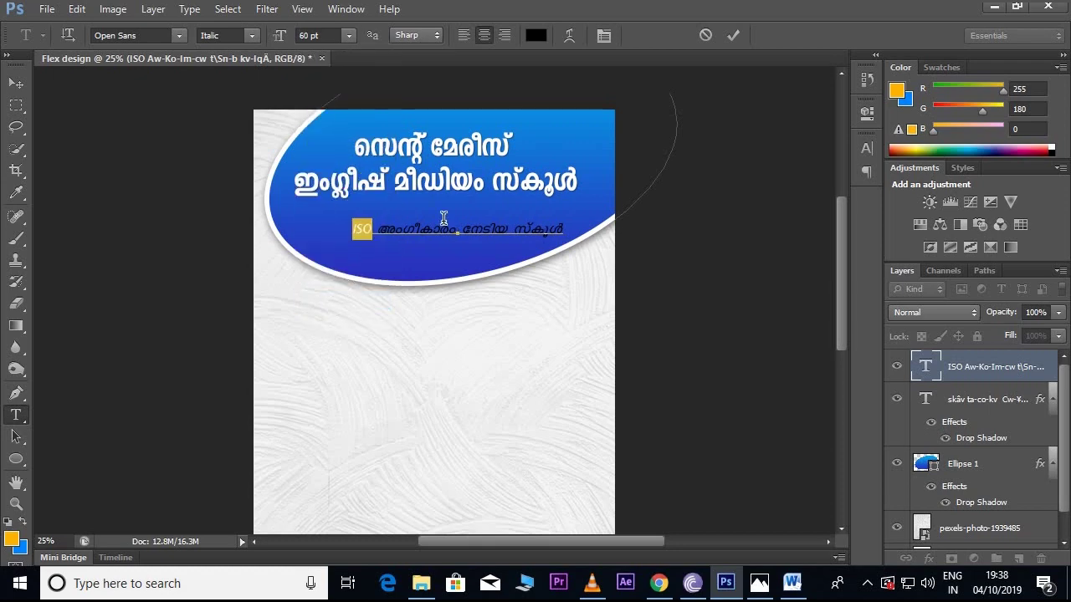
{"action": "left_click", "coordinate": [536, 35]}
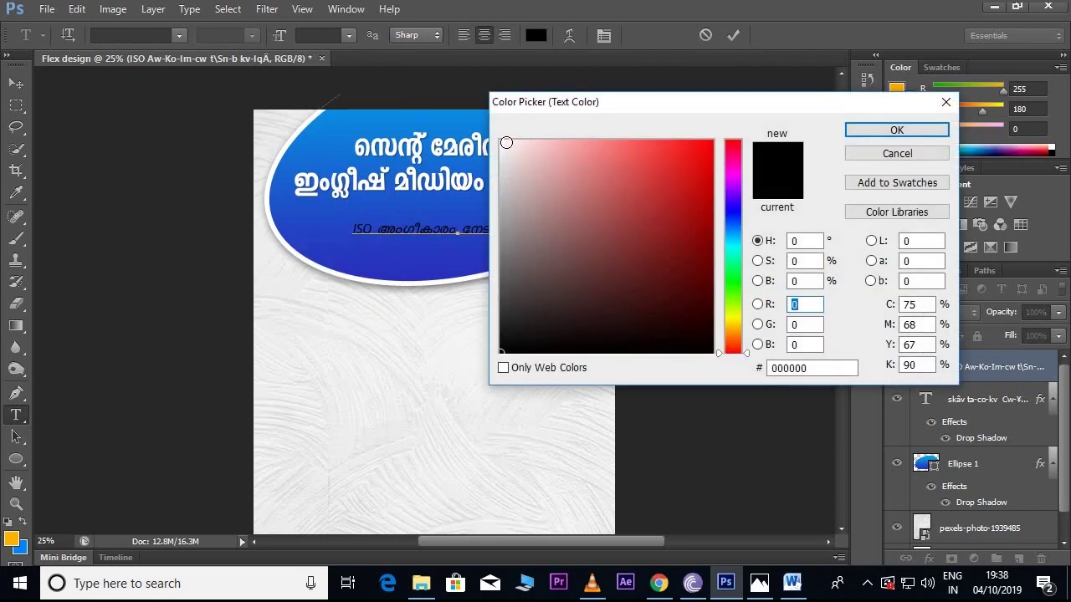
{"action": "left_click", "coordinate": [495, 135]}
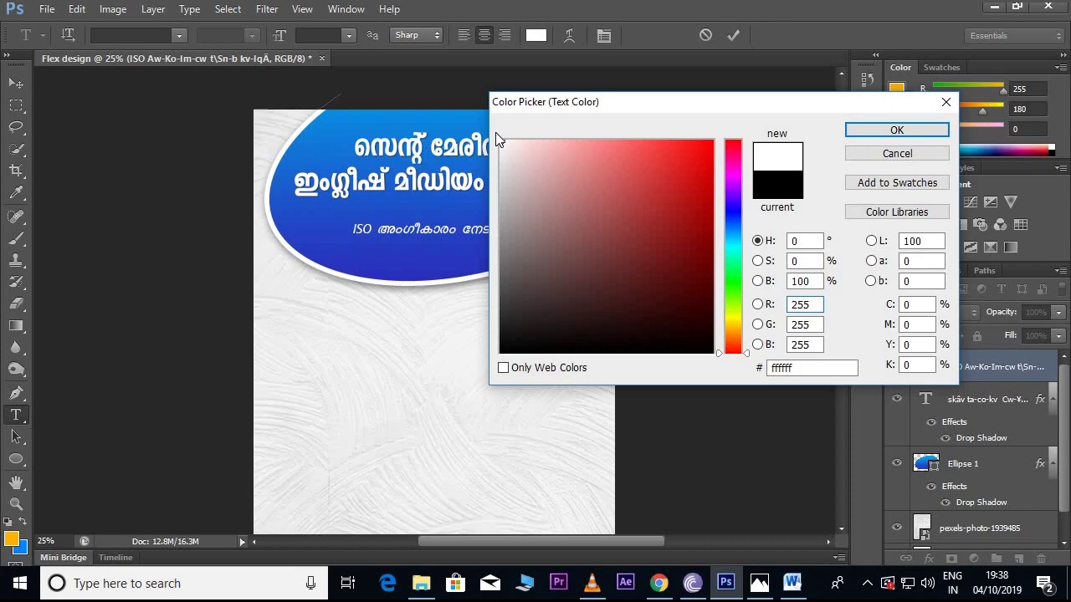
{"action": "left_click", "coordinate": [869, 131]}
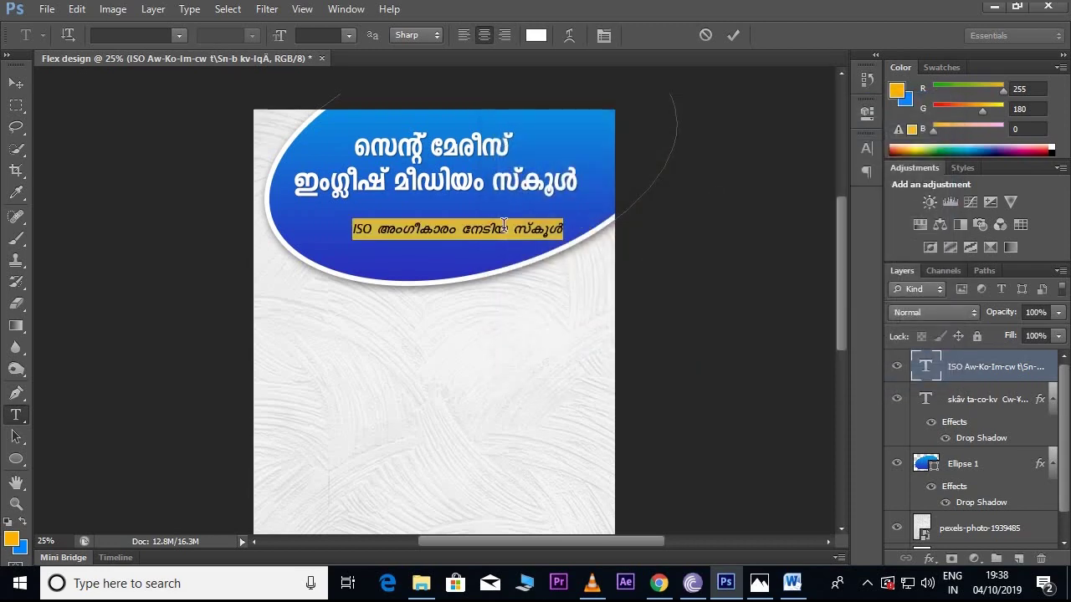
{"action": "left_click", "coordinate": [507, 228]}
{"action": "left_click", "coordinate": [15, 83]}
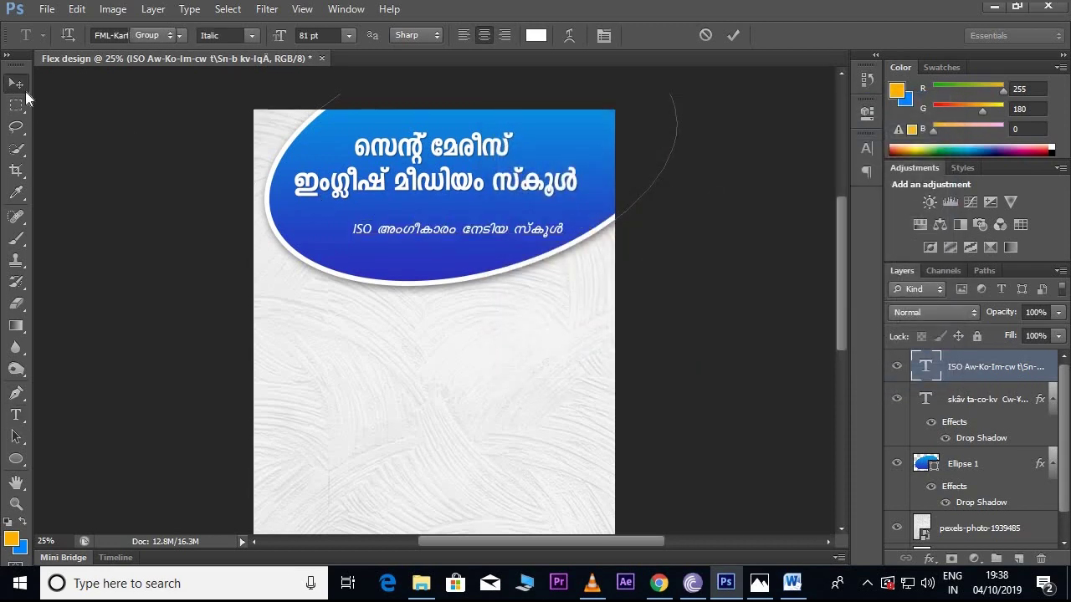
Position the ISO subtitle just beneath the blue heading.
{"action": "left_click_drag", "start_coordinate": [469, 229], "coordinate": [451, 205]}
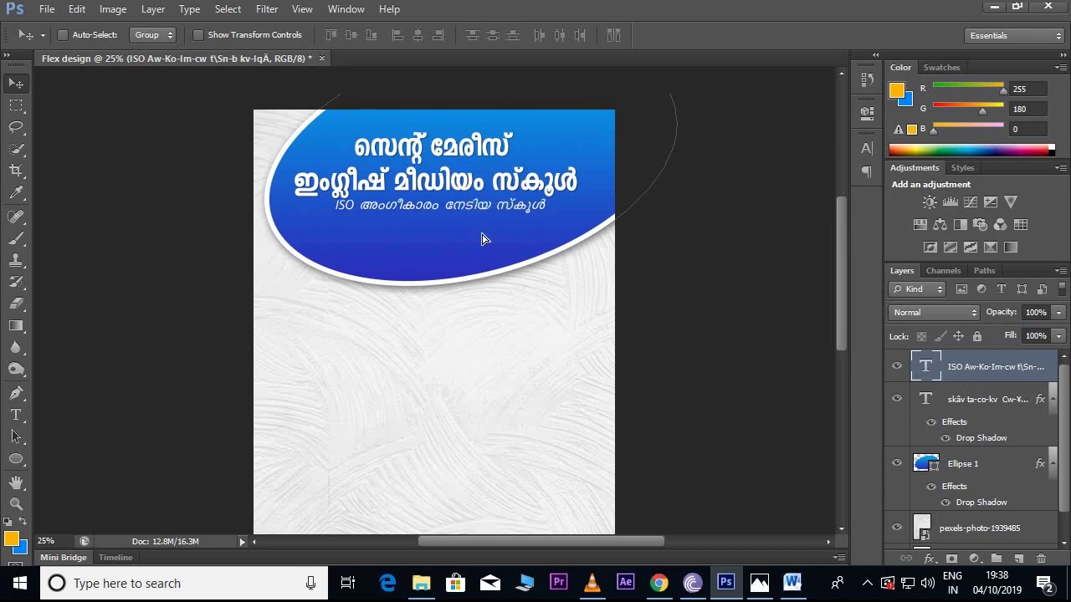
{"action": "key", "text": "Down"}
{"action": "key", "text": "Down"}
{"action": "key", "text": "Down"}
{"action": "key", "text": "Down"}
{"action": "key", "text": "Down"}
{"action": "key", "text": "Down"}
{"action": "key", "text": "Down"}
{"action": "key", "text": "Down"}
{"action": "key", "text": "Down"}
{"action": "key", "text": "Down"}
{"action": "key", "text": "Down"}
{"action": "key", "text": "Down"}
{"action": "key", "text": "Down"}
{"action": "key", "text": "Down"}
{"action": "key", "text": "Down"}
{"action": "key", "text": "Down"}
{"action": "key", "text": "Down"}
{"action": "key", "text": "Down"}
{"action": "key", "text": "Down"}
{"action": "key", "text": "Down"}
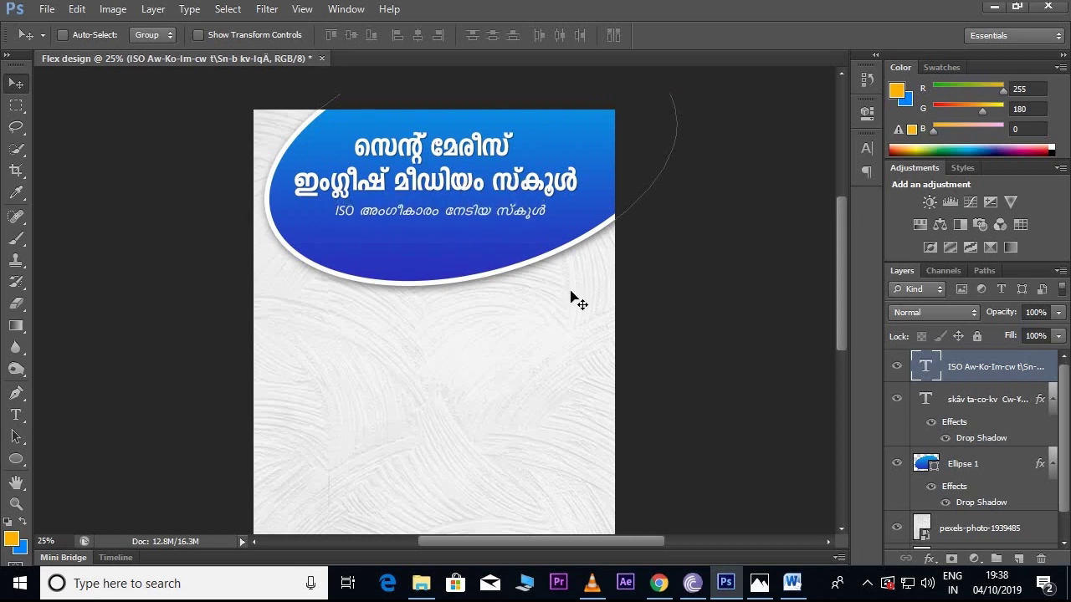
{"action": "key", "text": "Left"}
{"action": "key", "text": "Left"}
{"action": "key", "text": "Left"}
{"action": "key", "text": "Left"}
{"action": "key", "text": "Left"}
{"action": "key", "text": "Left"}
{"action": "key", "text": "Left"}
{"action": "key", "text": "Left"}
{"action": "key", "text": "Left"}
{"action": "key", "text": "Left"}
{"action": "key", "text": "Left"}
{"action": "key", "text": "Left"}
{"action": "key", "text": "Left"}
{"action": "key", "text": "Left"}
{"action": "key", "text": "Left"}
{"action": "key", "text": "Left"}
{"action": "key", "text": "Left"}
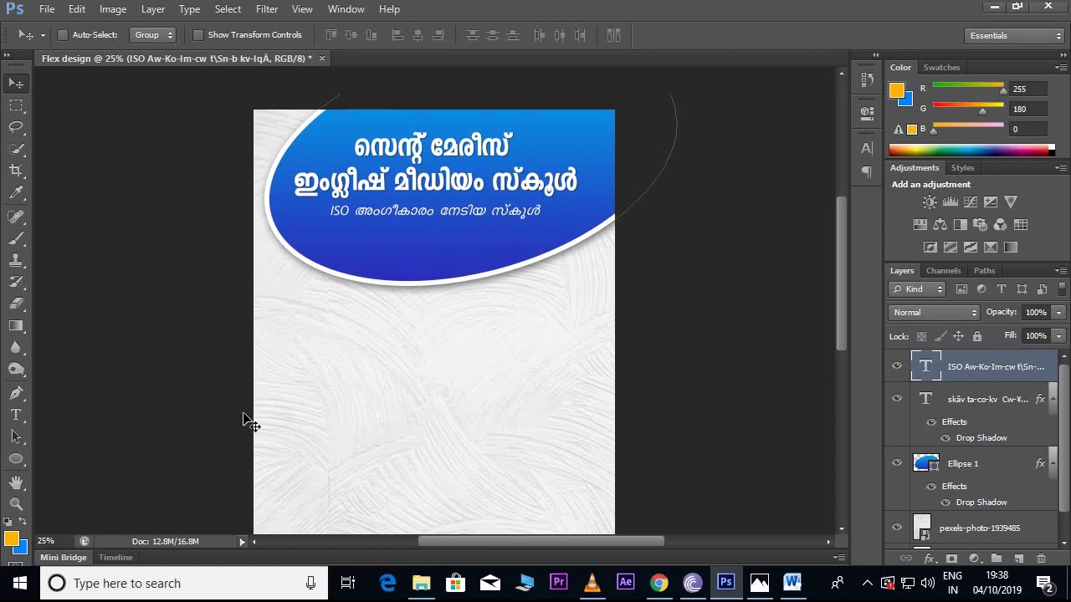
{"action": "left_click", "coordinate": [19, 462]}
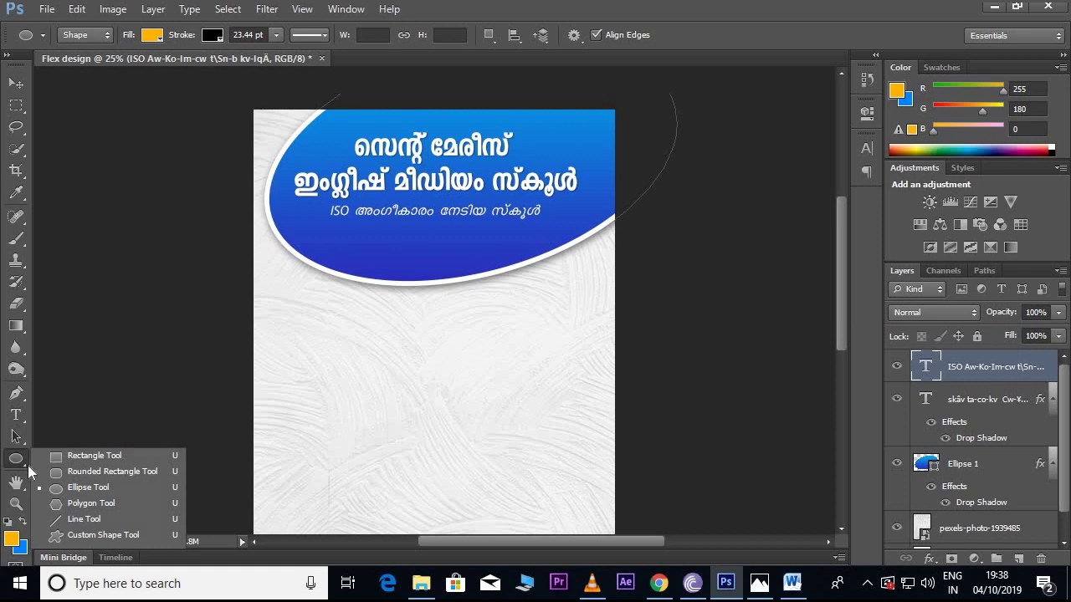
Draw a long rounded rectangle with 100 px corner radius below the subtitle.
{"action": "left_click", "coordinate": [70, 473]}
{"action": "left_click", "coordinate": [634, 35]}
{"action": "type", "text": "100"}
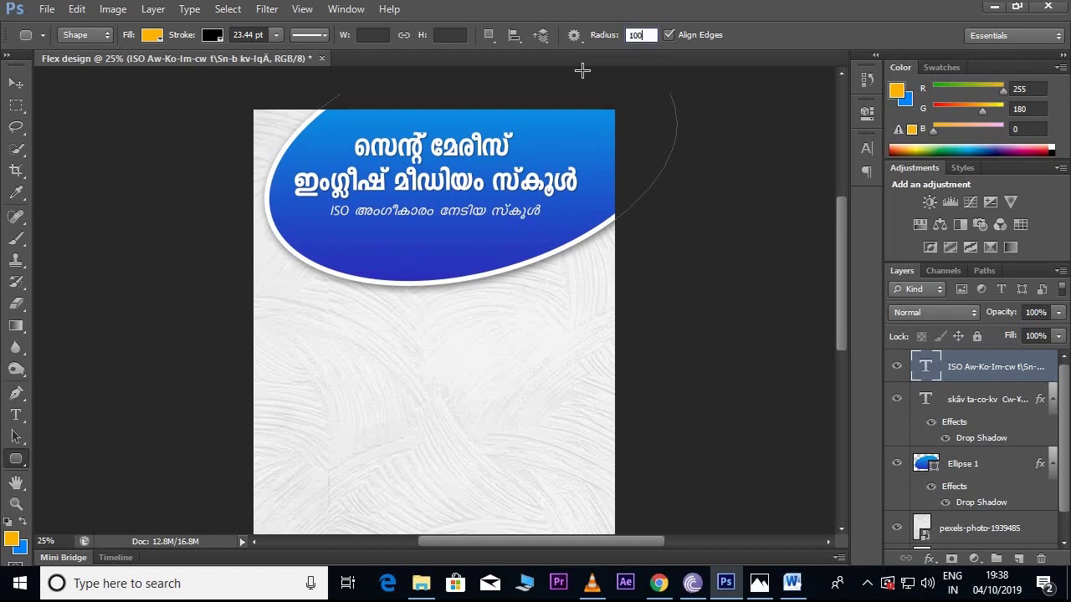
{"action": "key", "text": "Return"}
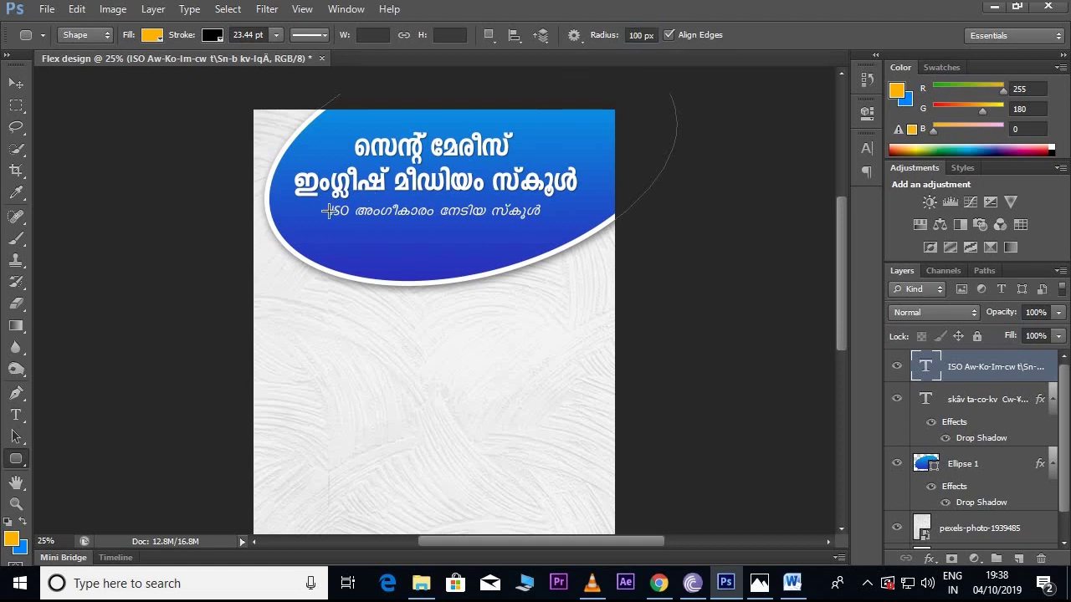
{"action": "mouse_move", "coordinate": [317, 225]}
{"action": "left_mouse_down"}
{"action": "mouse_move", "coordinate": [457, 248]}
{"action": "mouse_move", "coordinate": [517, 232]}
{"action": "mouse_move", "coordinate": [545, 237]}
{"action": "left_mouse_up"}
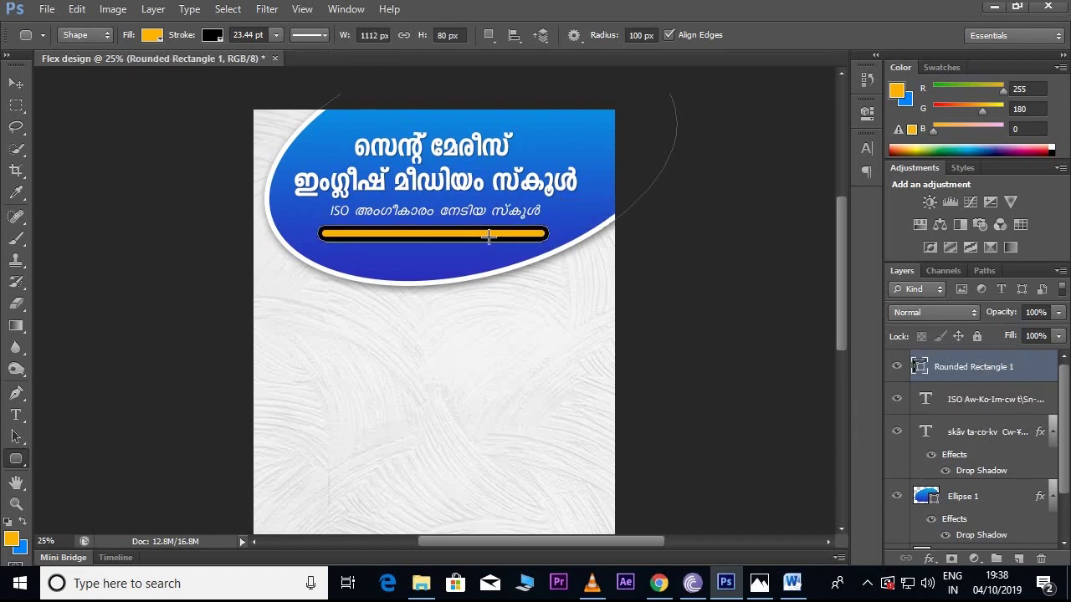
Give the bar no outline and a red fill.
{"action": "left_click", "coordinate": [211, 38]}
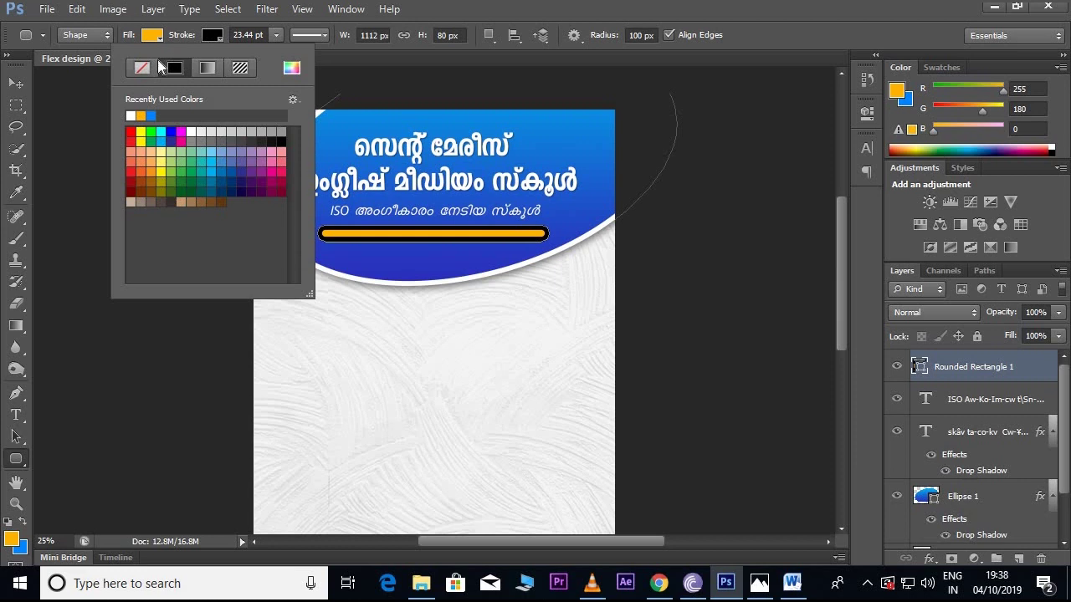
{"action": "left_click", "coordinate": [141, 68]}
{"action": "left_click", "coordinate": [154, 38]}
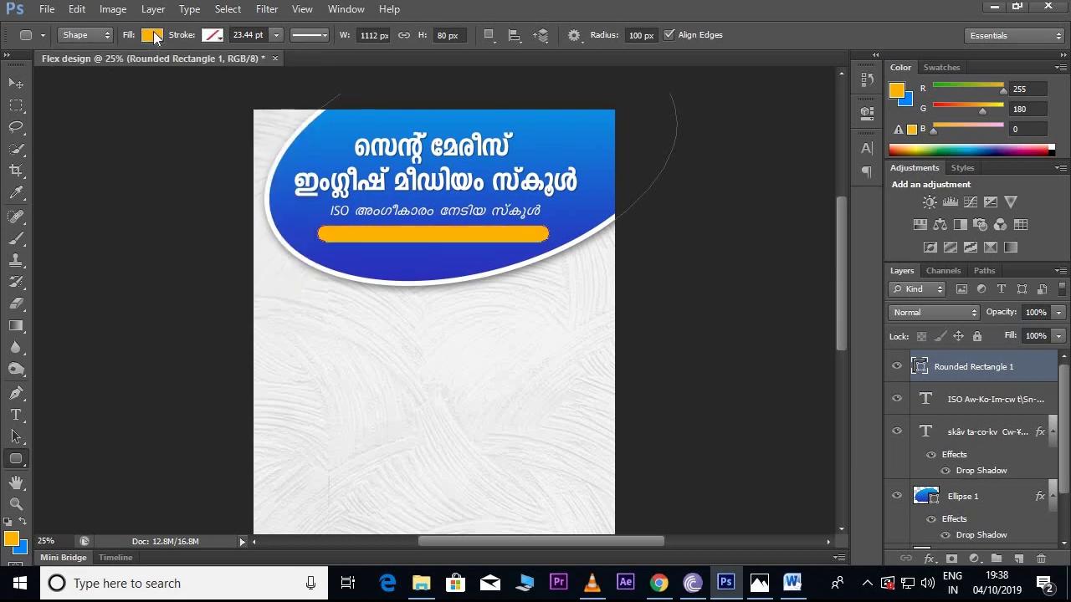
{"action": "left_click", "coordinate": [153, 38]}
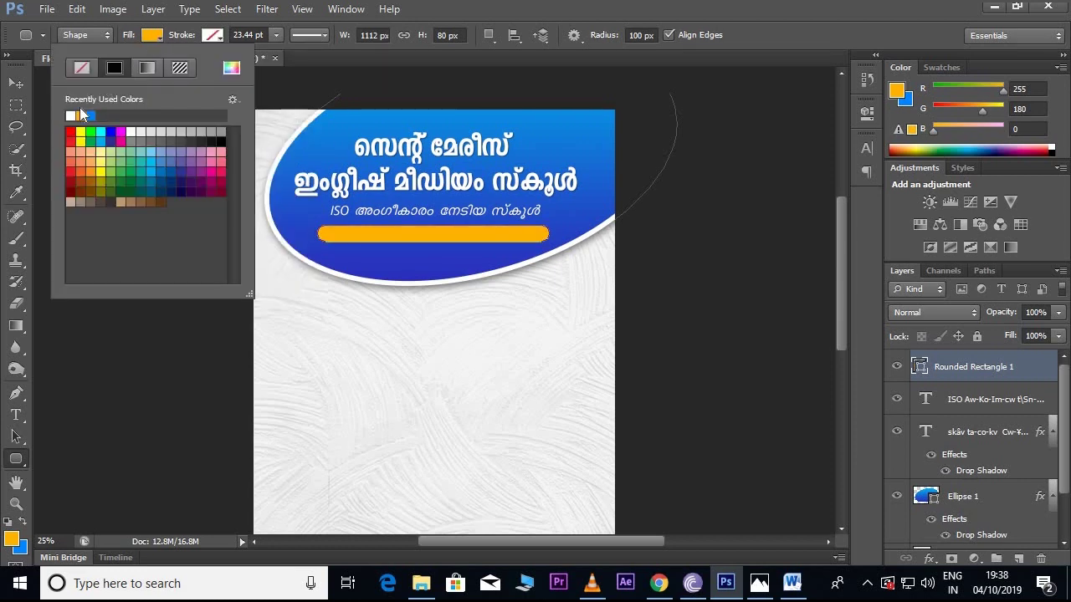
{"action": "left_click", "coordinate": [71, 131]}
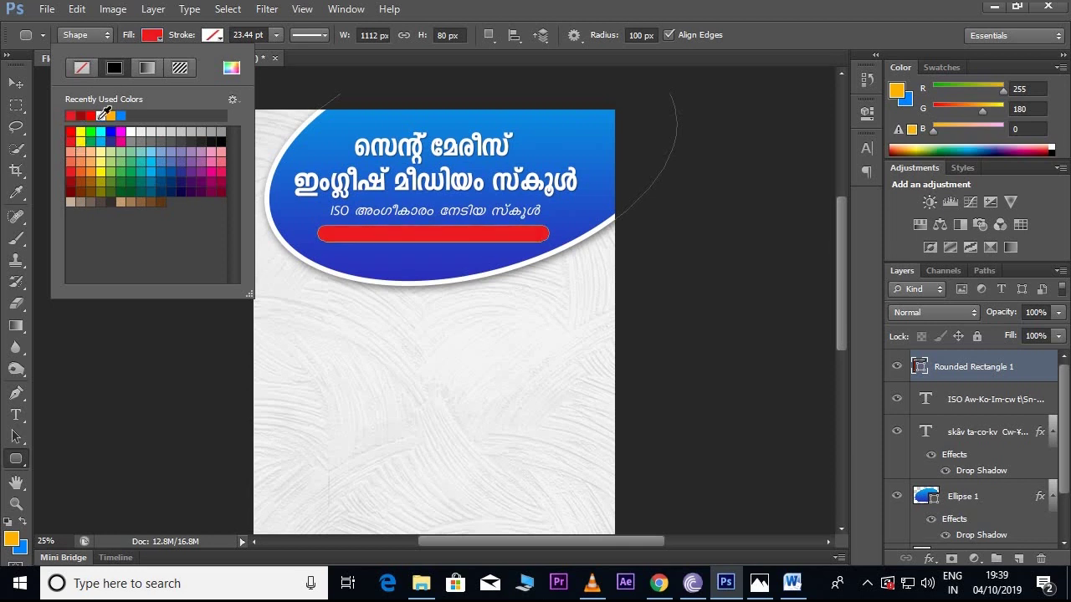
{"action": "left_click", "coordinate": [153, 38]}
{"action": "left_click", "coordinate": [17, 82]}
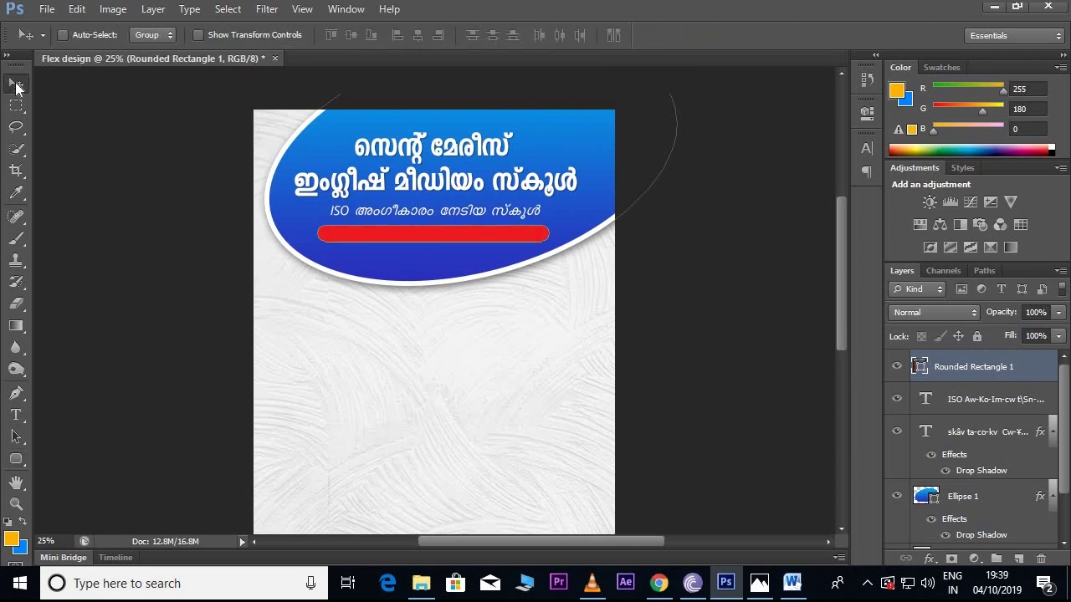
Place the red bar behind the ISO text and widen it slightly.
{"action": "left_click_drag", "start_coordinate": [457, 225], "coordinate": [457, 204]}
{"action": "left_click_drag", "start_coordinate": [962, 366], "coordinate": [982, 427]}
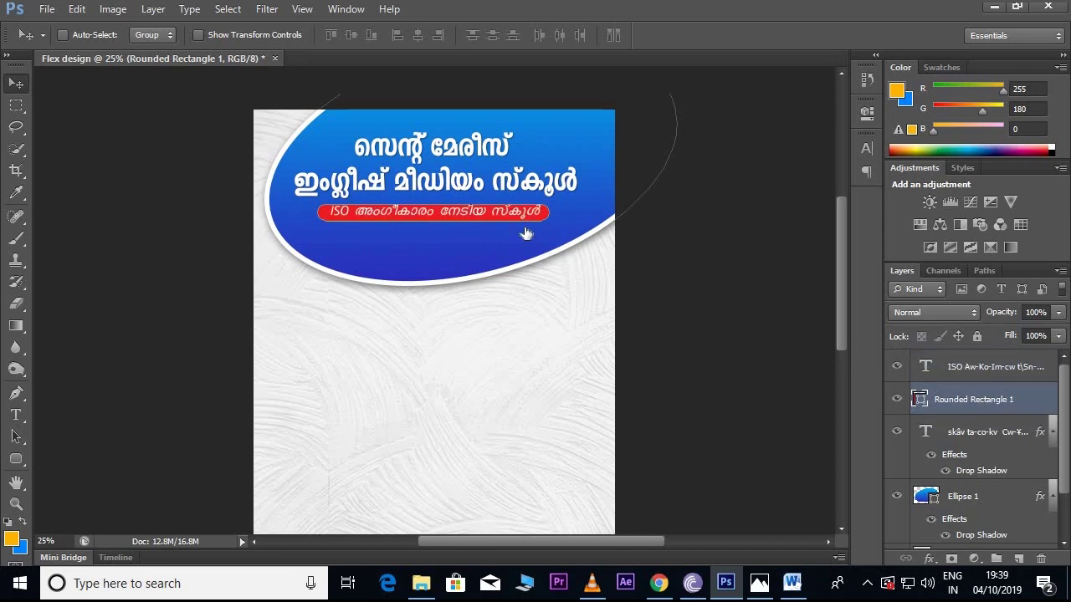
{"action": "left_click_drag", "start_coordinate": [497, 232], "coordinate": [506, 226]}
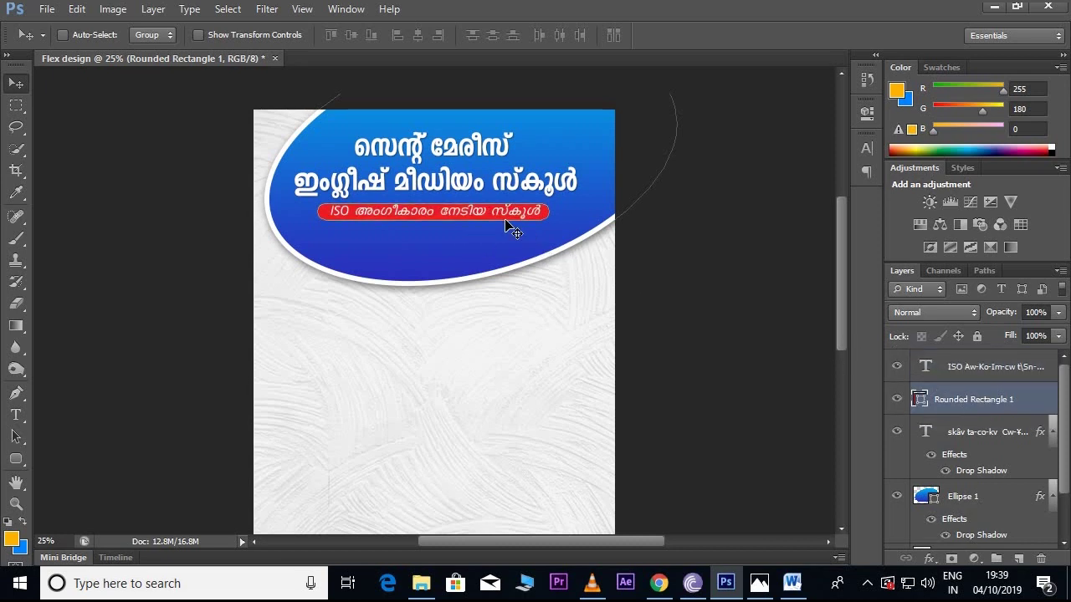
{"action": "left_click", "coordinate": [984, 368]}
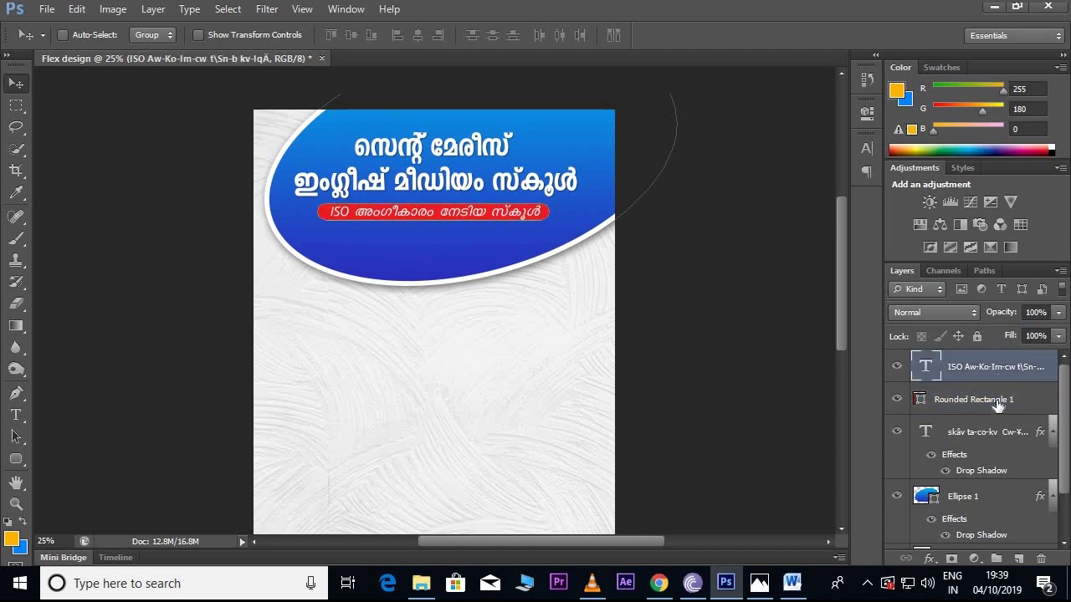
{"action": "left_click", "coordinate": [995, 401]}
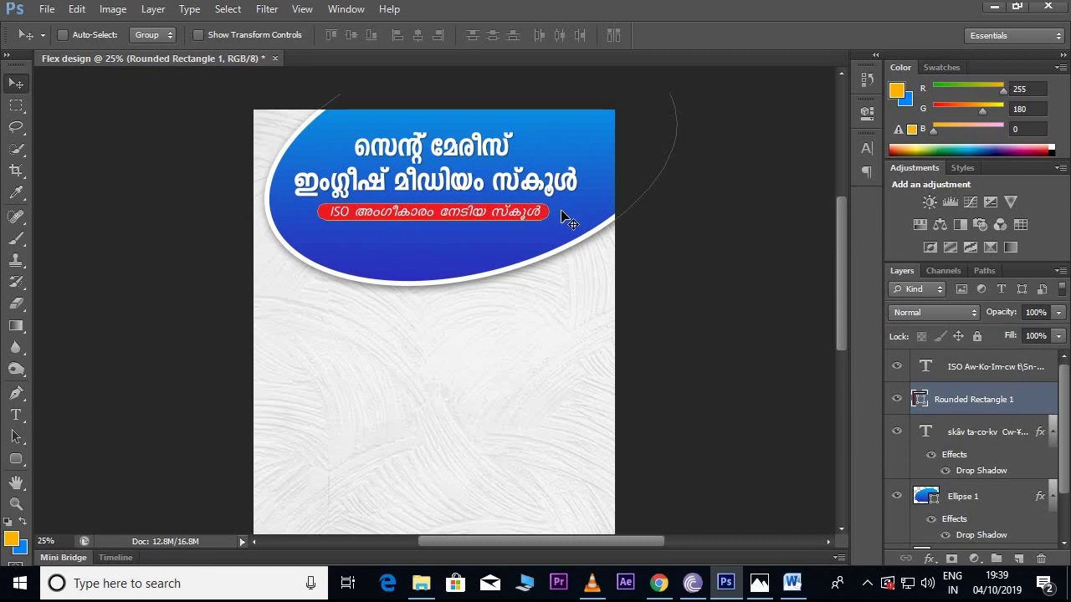
{"action": "key", "text": "ctrl+t"}
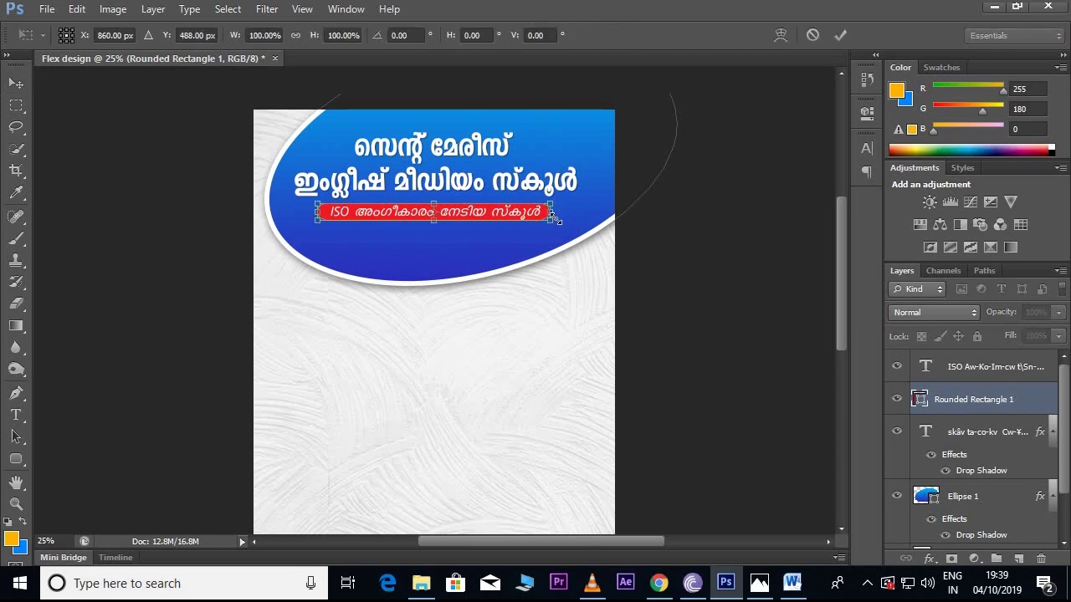
{"action": "left_click_drag", "start_coordinate": [554, 226], "coordinate": [565, 226]}
{"action": "key", "text": "Return"}
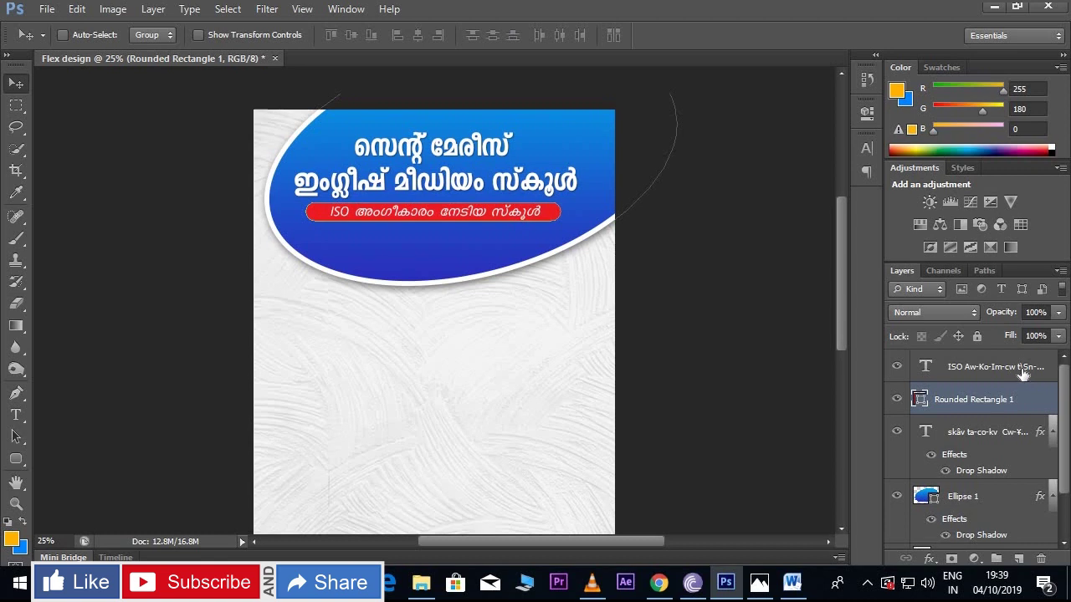
Centre the ISO line horizontally under the heading.
{"action": "left_click", "coordinate": [1027, 376]}
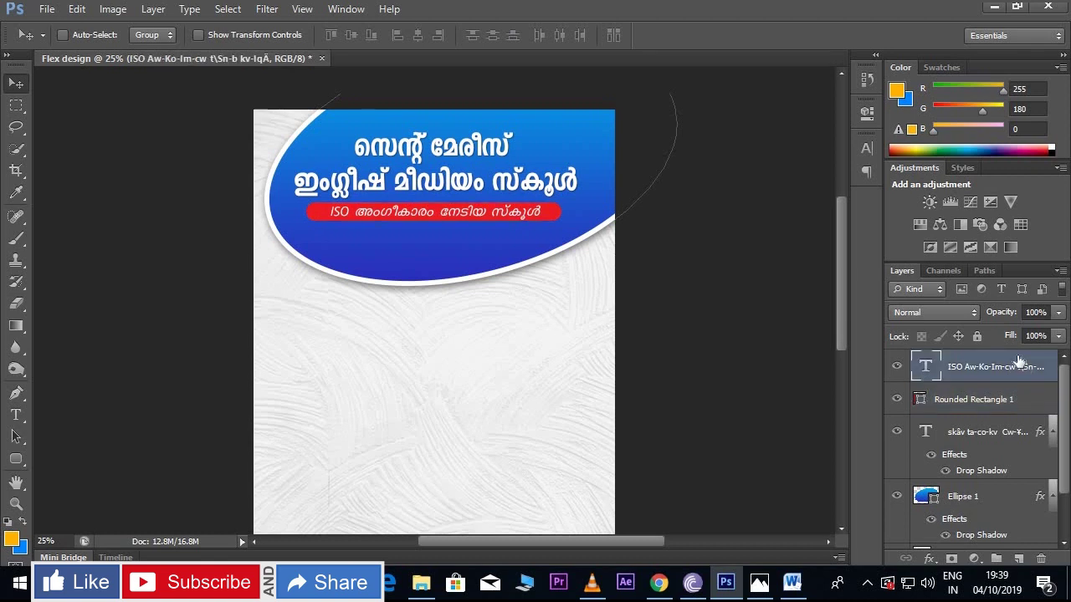
{"action": "left_click", "coordinate": [1006, 432], "text": "ctrl"}
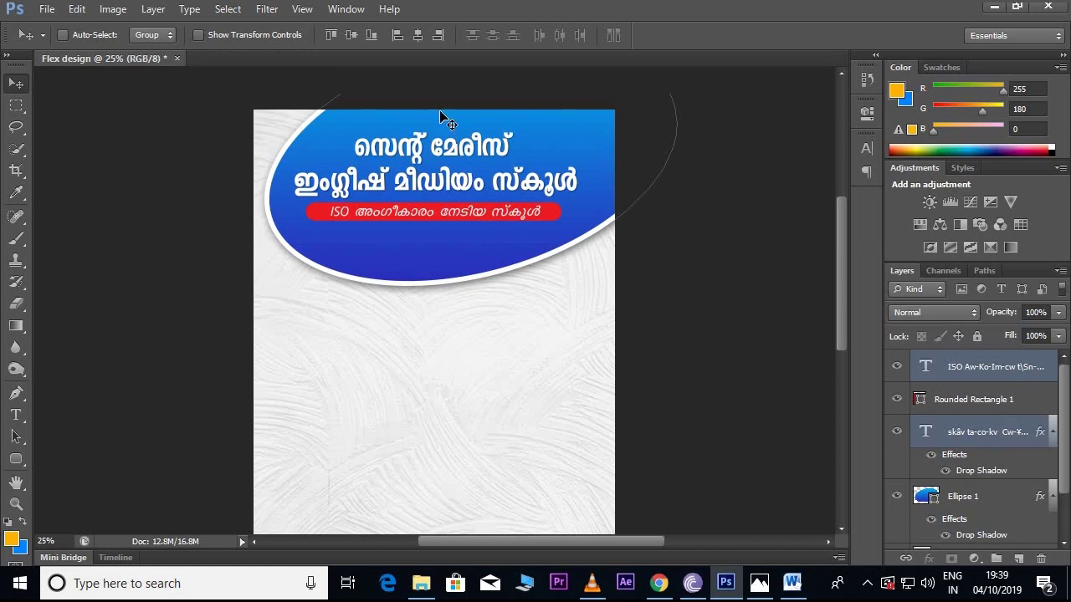
{"action": "left_click", "coordinate": [413, 38]}
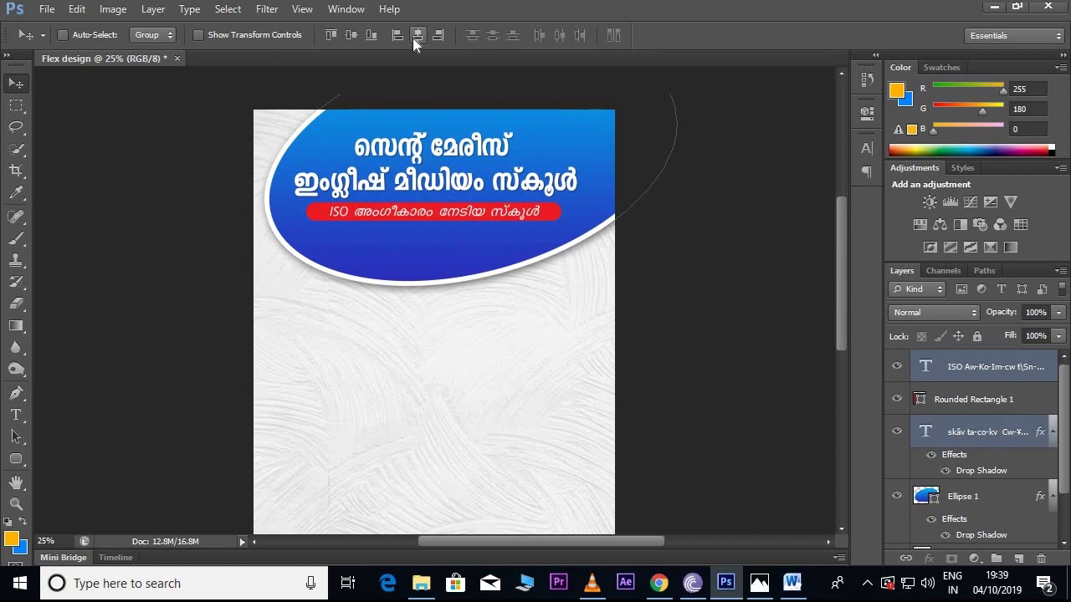
{"action": "left_click", "coordinate": [983, 368]}
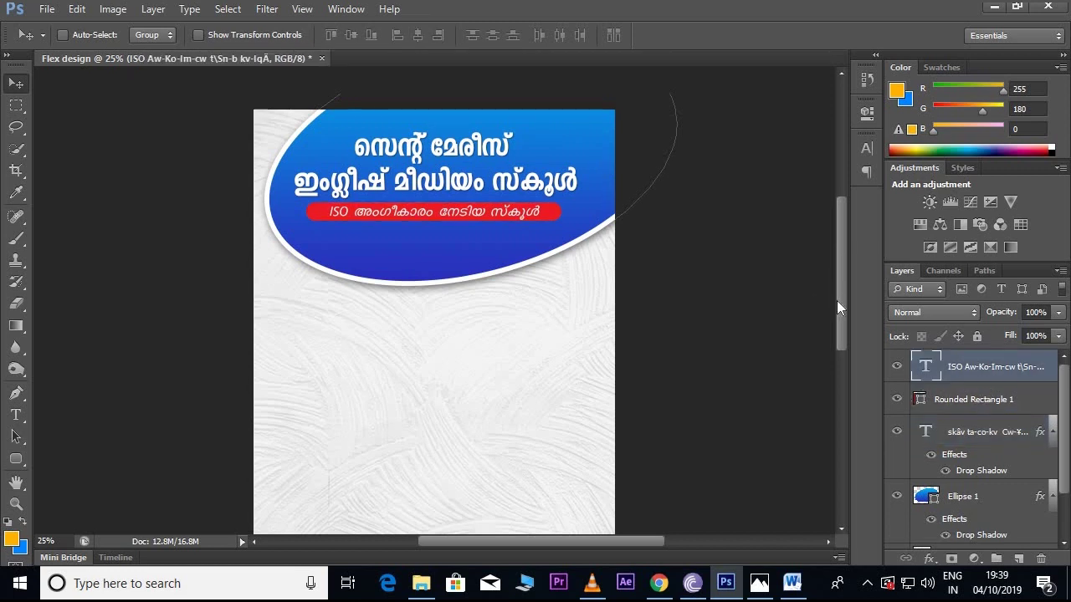
Select the place name വാളാഞ്ചേരി in the Word text and return to the poster.
{"action": "left_click", "coordinate": [796, 583]}
{"action": "left_click_drag", "start_coordinate": [334, 295], "coordinate": [280, 291]}
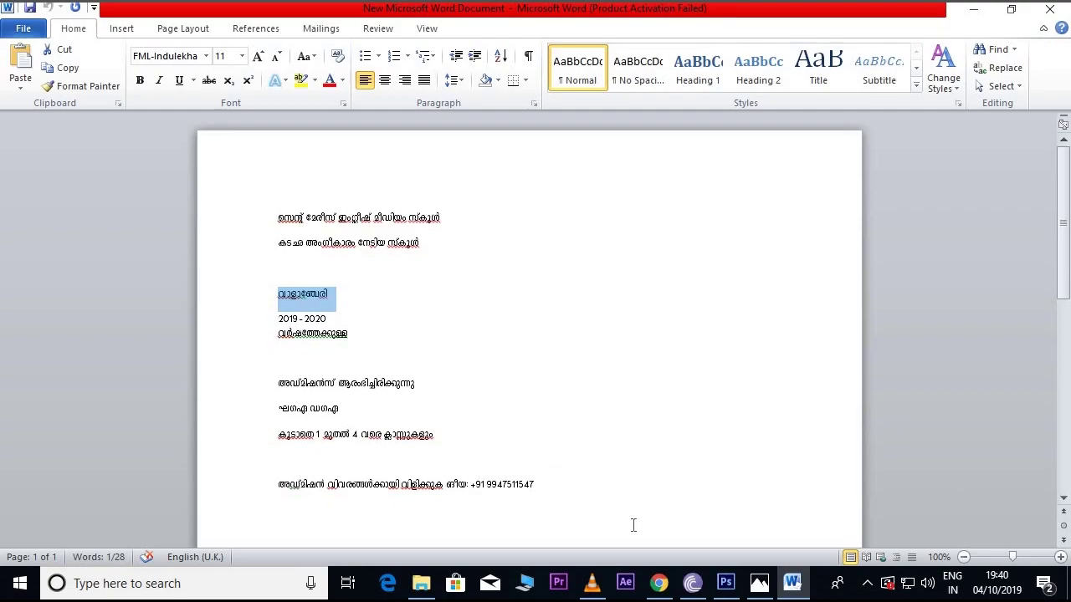
{"action": "left_click", "coordinate": [726, 583]}
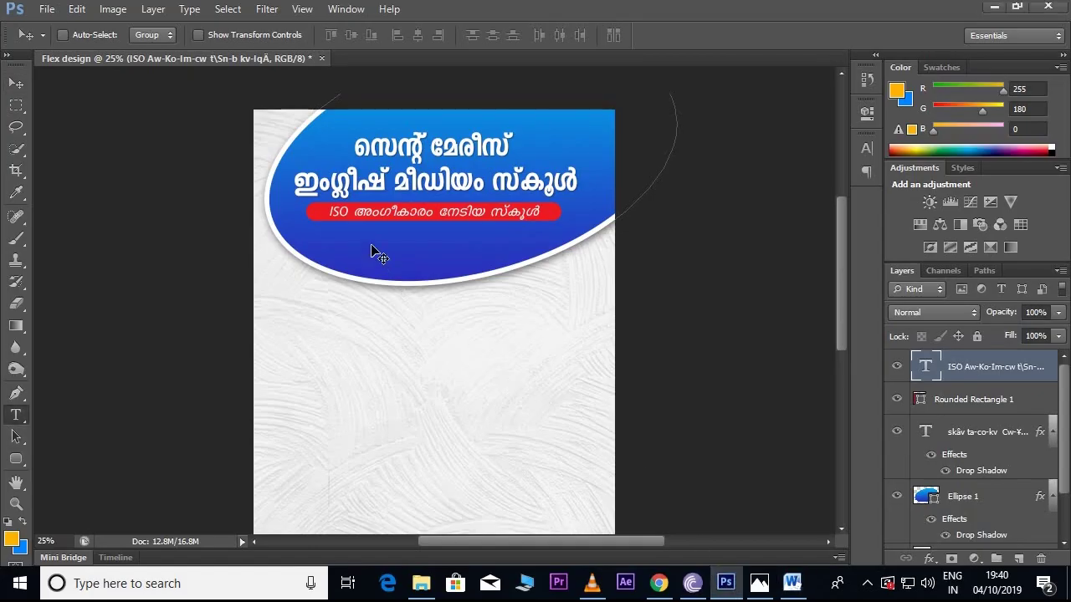
Paste the place name as a new text line in Regular style, size 11.
{"action": "left_click", "coordinate": [379, 251]}
{"action": "type", "text": "വാളാഞ്ചേരി"}
{"action": "key", "text": "ctrl+a"}
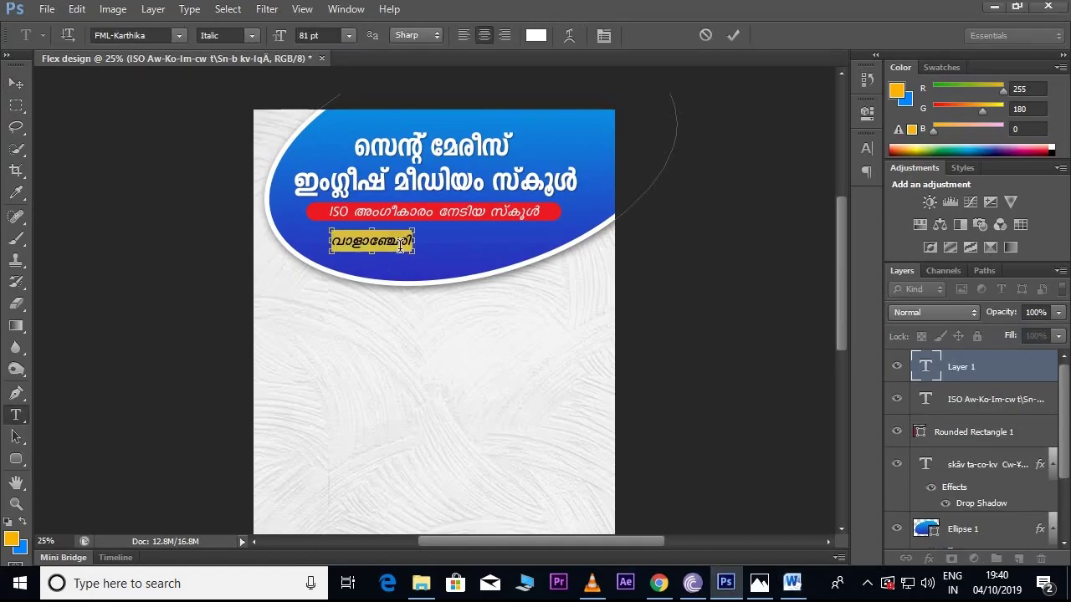
{"action": "left_click", "coordinate": [253, 50]}
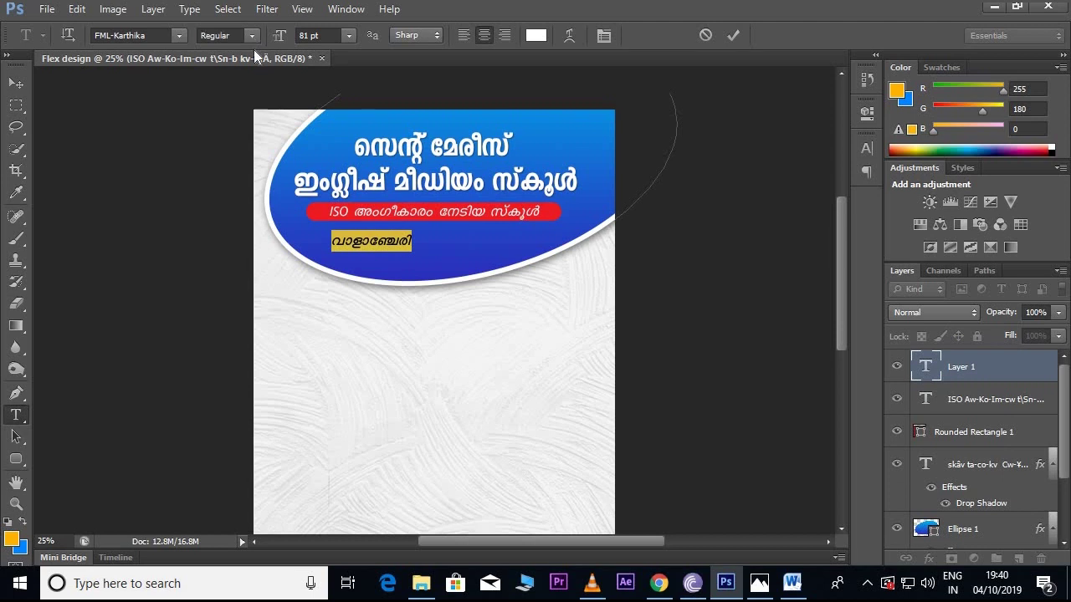
{"action": "left_click", "coordinate": [339, 36]}
{"action": "type", "text": "11"}
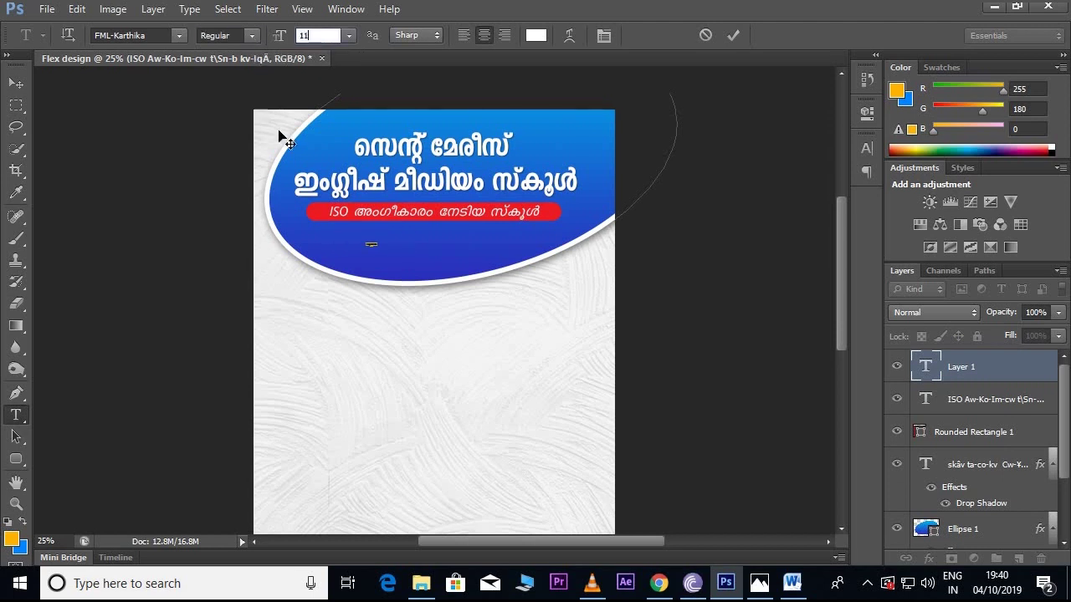
{"action": "key", "text": "Return"}
{"action": "left_click", "coordinate": [16, 83]}
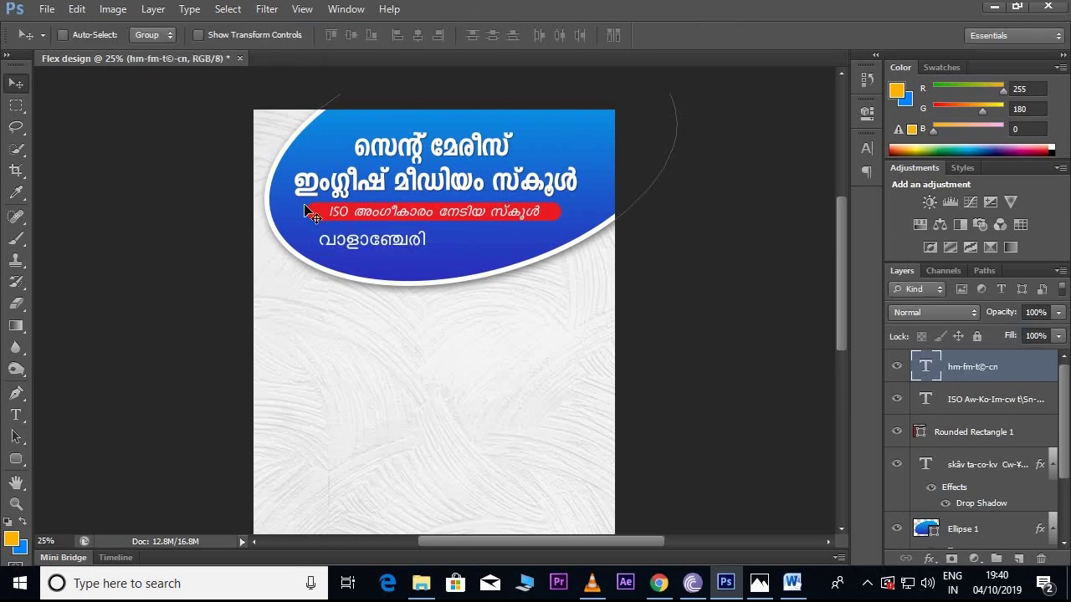
Move the place name under the ISO strip and centre it with the heading layers.
{"action": "left_click_drag", "start_coordinate": [395, 234], "coordinate": [451, 247]}
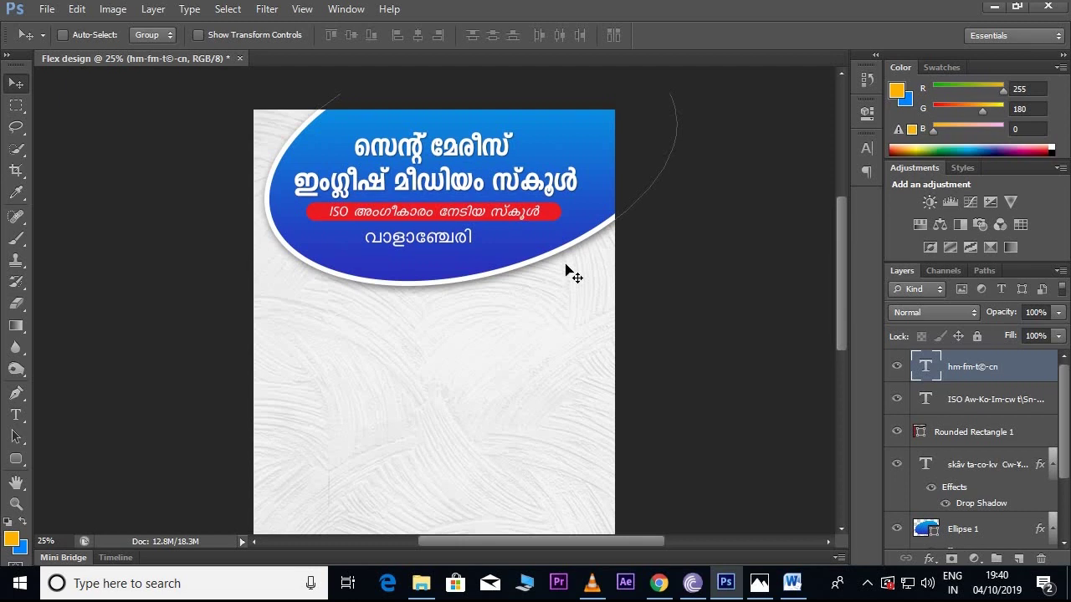
{"action": "key", "text": "shift+Right"}
{"action": "key", "text": "shift+Right"}
{"action": "key", "text": "shift+Right"}
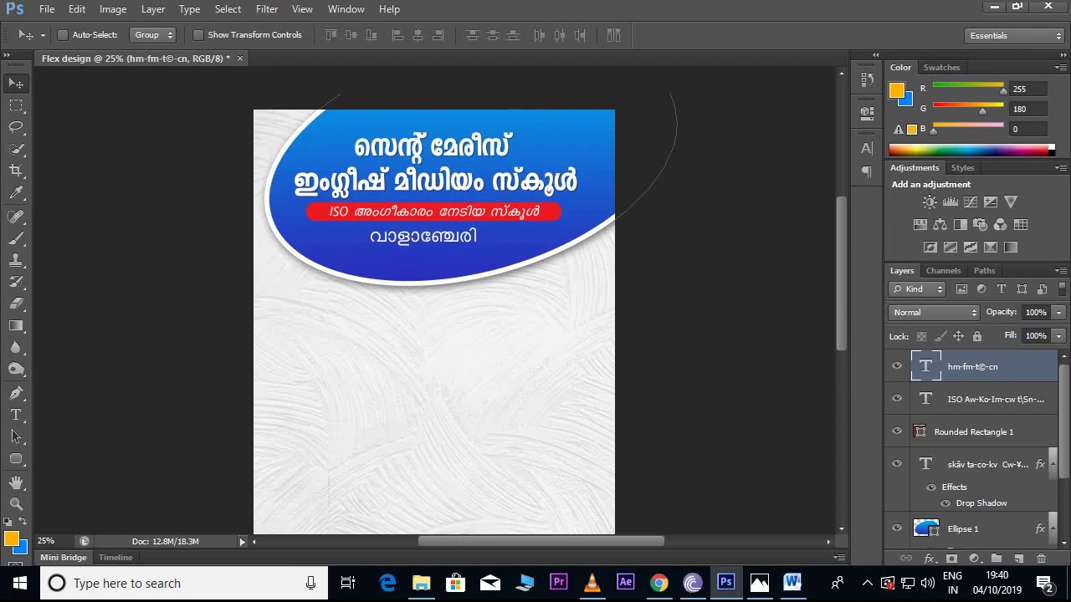
{"action": "left_click", "coordinate": [1037, 408], "text": "ctrl"}
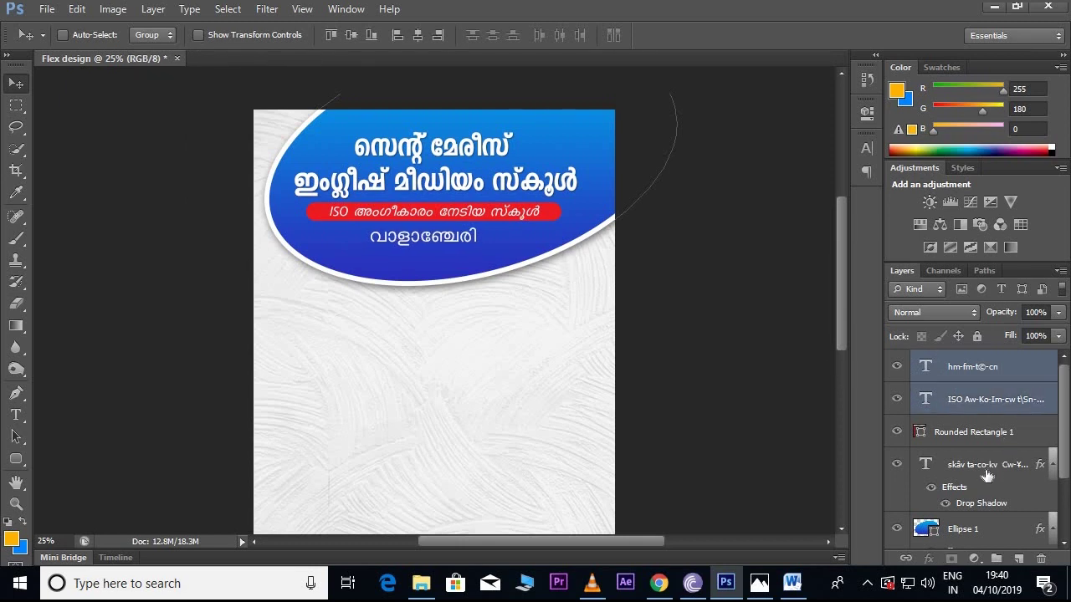
{"action": "left_click", "coordinate": [987, 474], "text": "ctrl"}
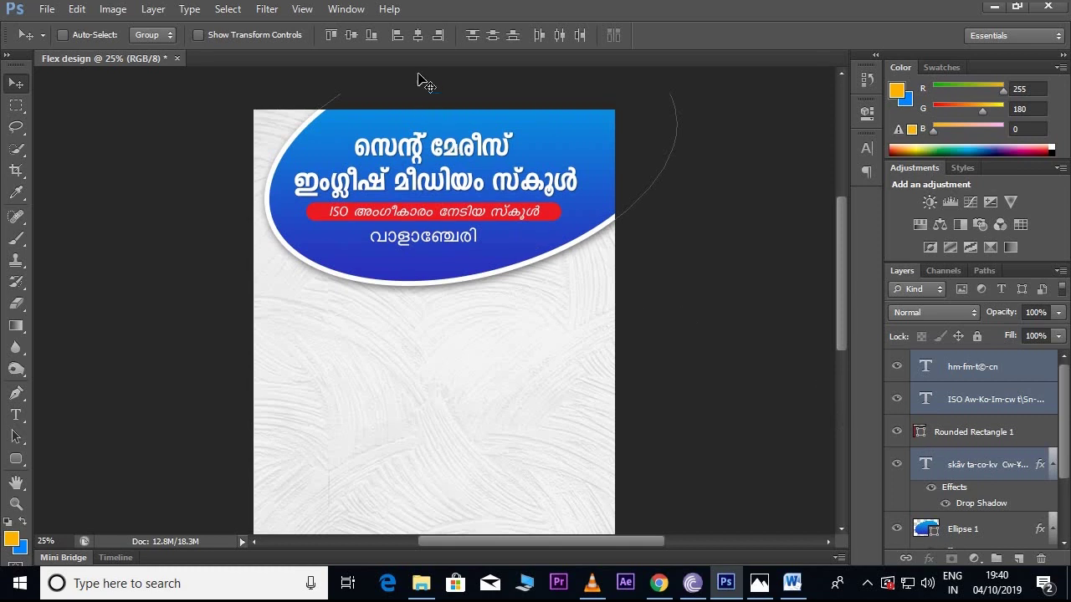
{"action": "left_click", "coordinate": [413, 41]}
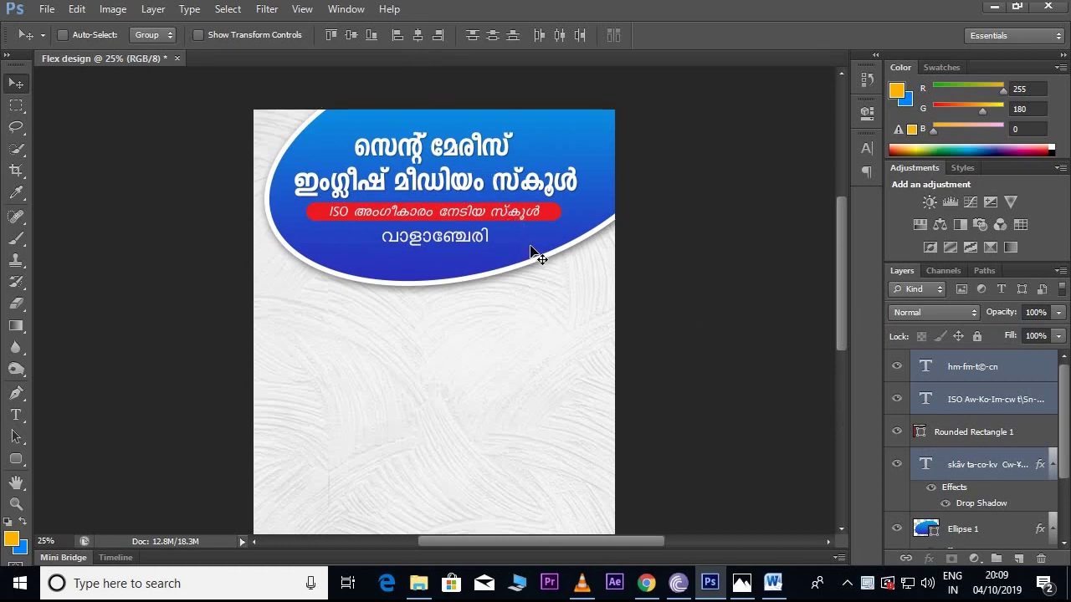
Select the Ellipse 1 banner layer and nudge it up two Shift+Up steps.
{"action": "right_click", "coordinate": [530, 246]}
{"action": "left_click", "coordinate": [544, 256]}
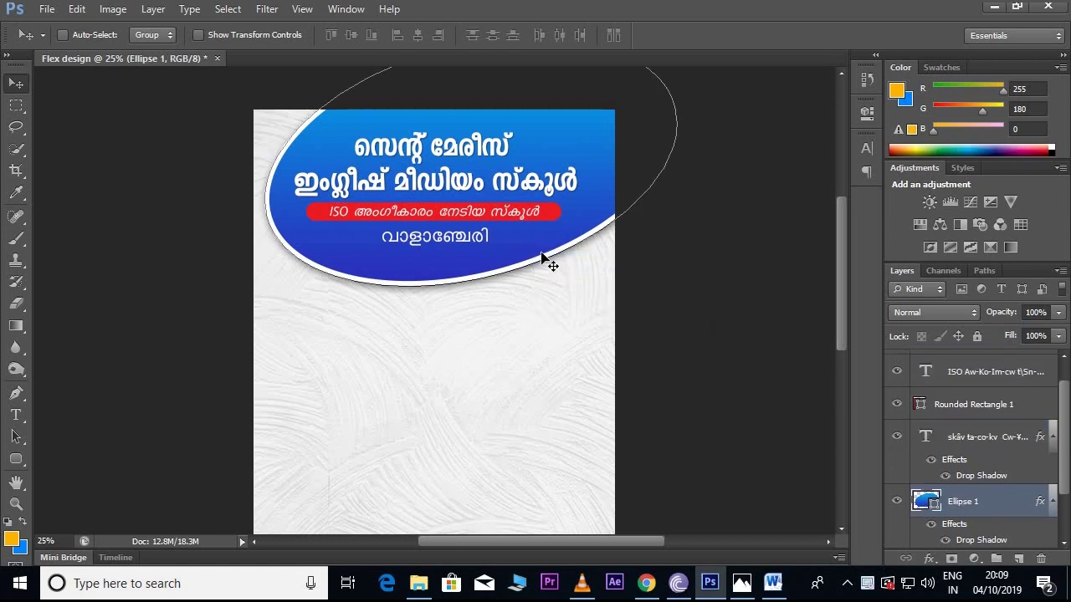
{"action": "key", "text": "shift+Up"}
{"action": "key", "text": "shift+Up"}
{"action": "key", "text": "shift+Up"}
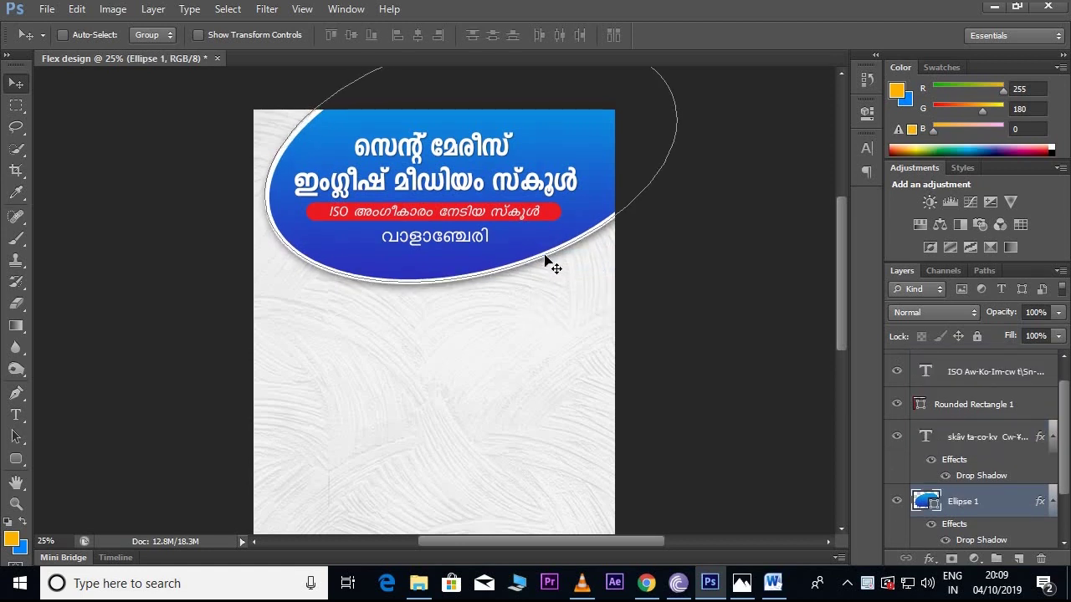
{"action": "key", "text": "shift+Up"}
{"action": "key", "text": "shift+Up"}
{"action": "key", "text": "shift+Up"}
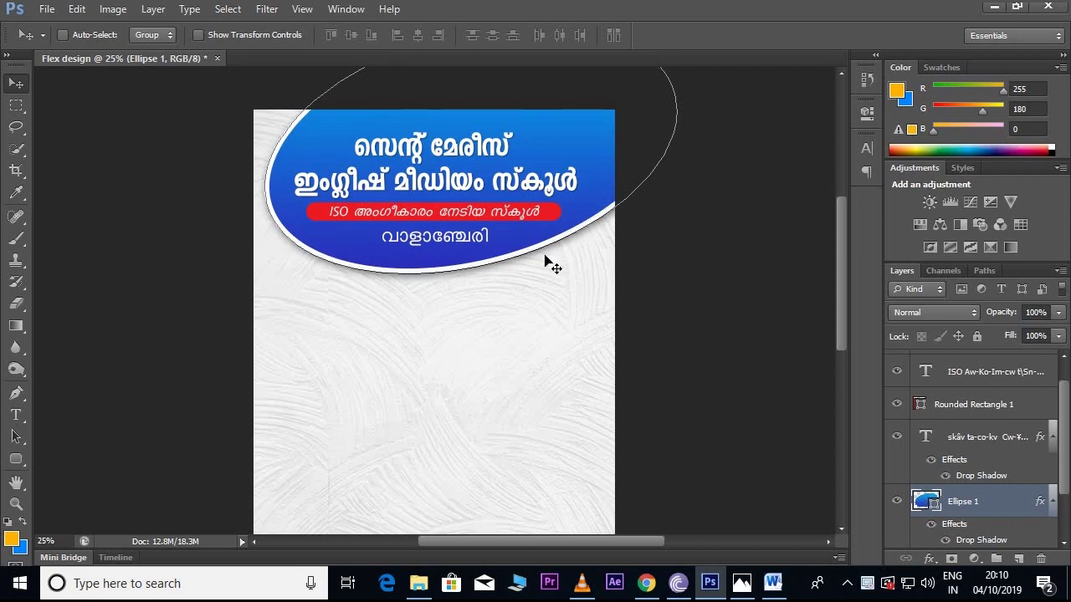
{"action": "scroll", "coordinate": [552, 277], "scroll_direction": "down", "scroll_amount": 2}
{"action": "scroll", "coordinate": [566, 277], "scroll_direction": "down", "scroll_amount": 1}
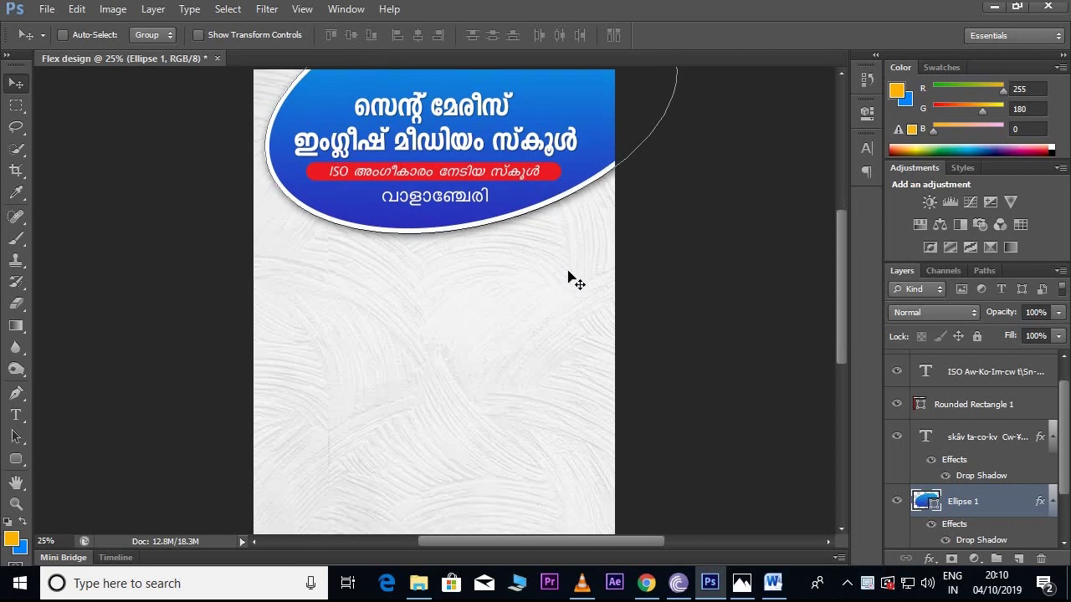
Copy the 2019 – 2020 paragraph from Word into a new text box below the banner.
{"action": "left_click", "coordinate": [772, 583]}
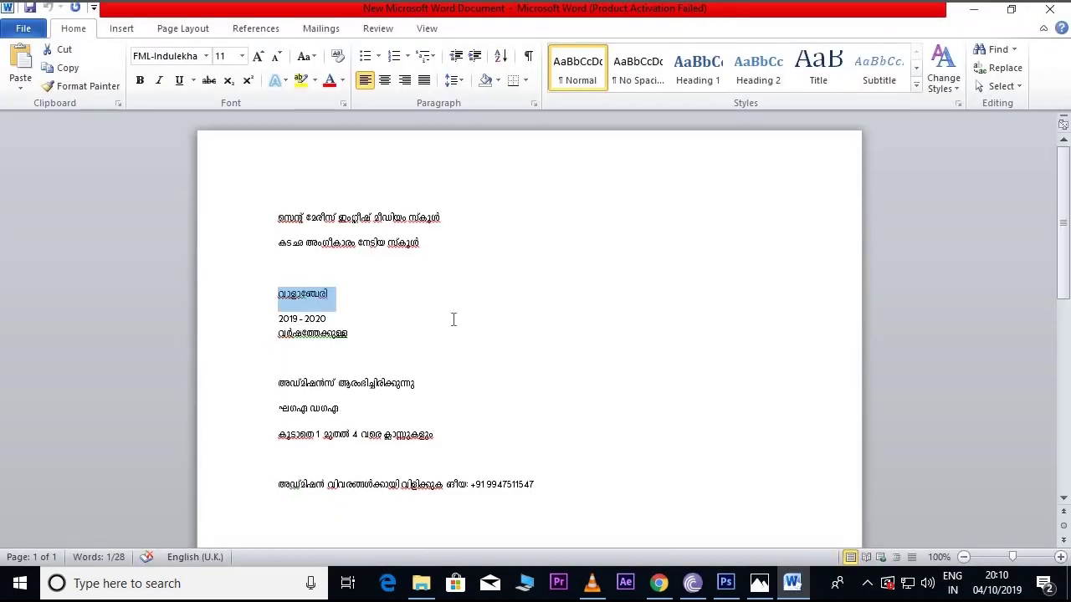
{"action": "triple_click", "coordinate": [366, 335]}
{"action": "key", "text": "ctrl+c"}
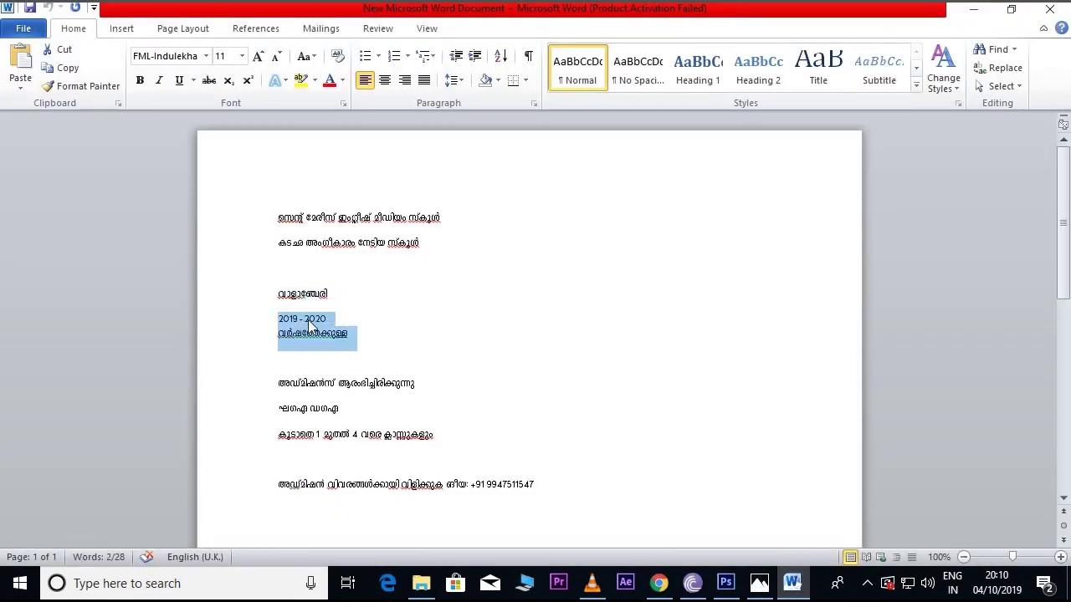
{"action": "left_click", "coordinate": [725, 583]}
{"action": "scroll", "coordinate": [493, 368], "scroll_direction": "down", "scroll_amount": 2}
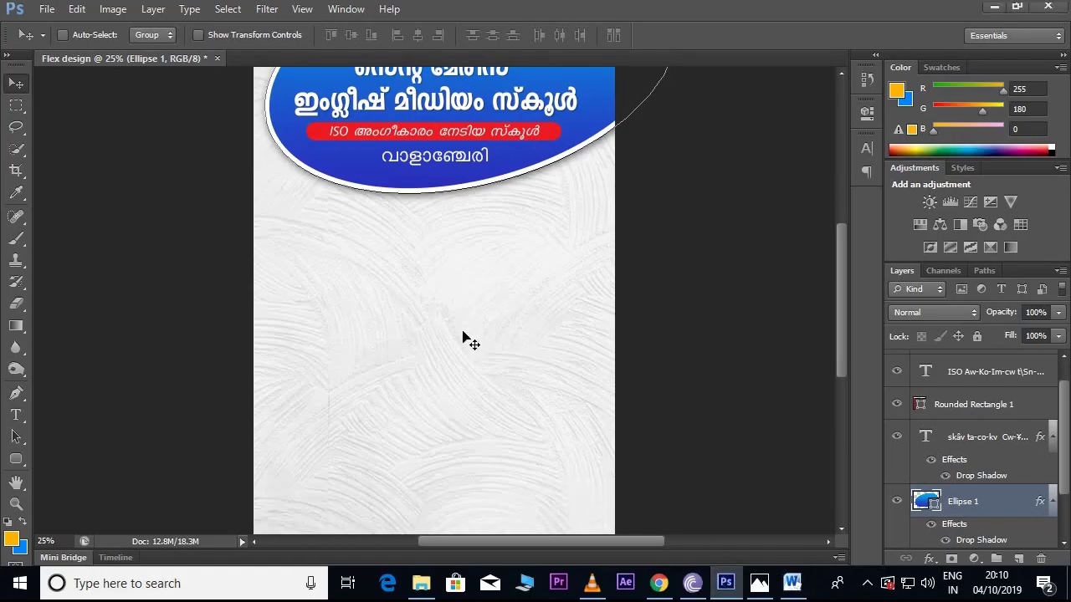
{"action": "left_click", "coordinate": [16, 414]}
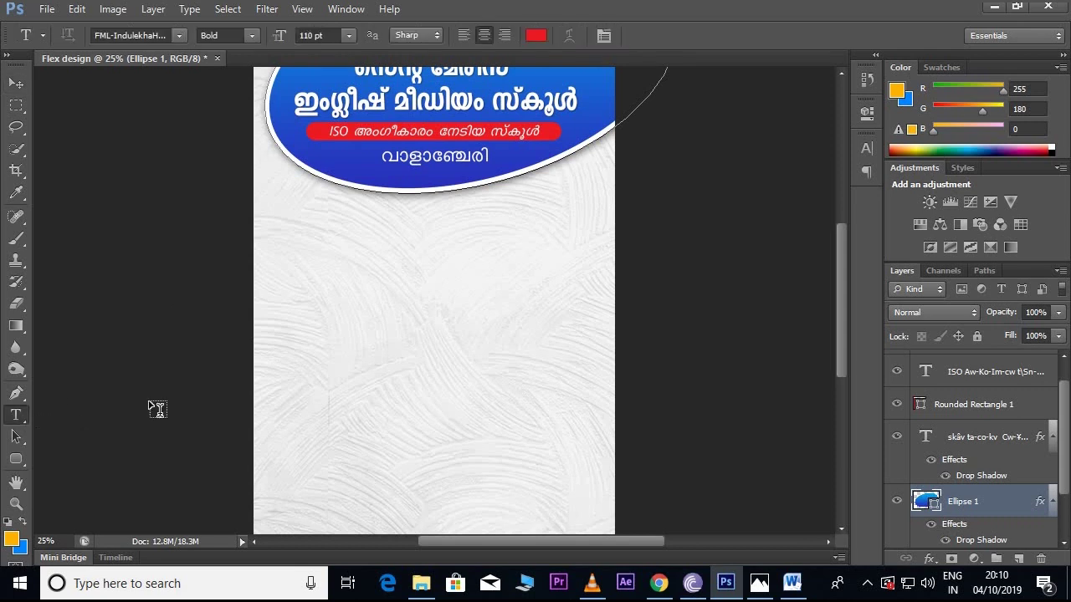
{"action": "left_click_drag", "start_coordinate": [354, 224], "coordinate": [538, 344]}
{"action": "key", "text": "ctrl+v"}
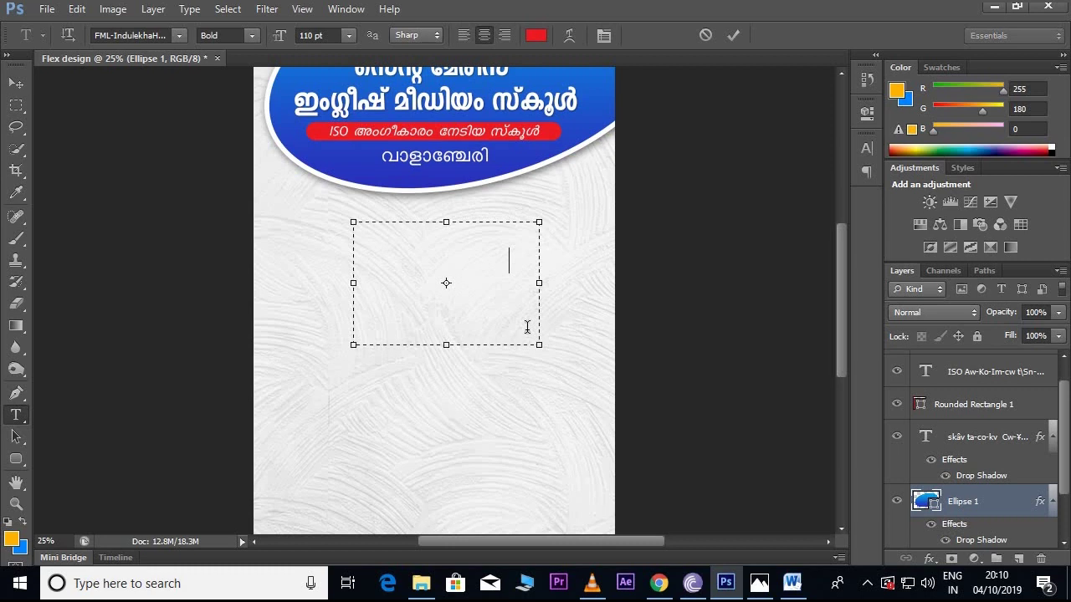
{"action": "key", "text": "ctrl+a"}
Size the year line at 188 pt and the വർഷത്തേക്കുള്ള line at 121 pt.
{"action": "left_click", "coordinate": [478, 221]}
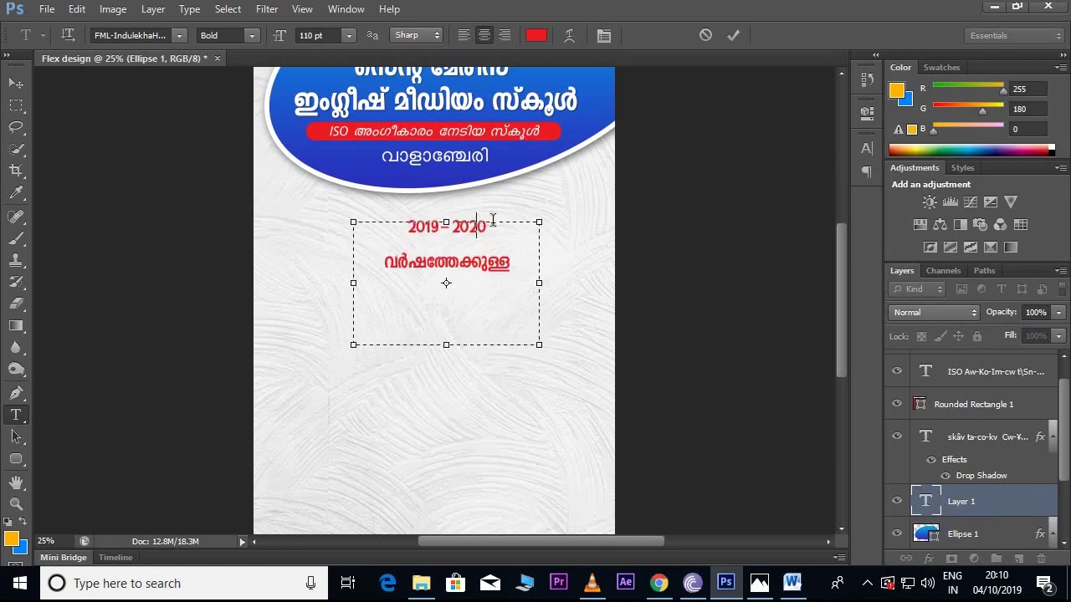
{"action": "left_click_drag", "start_coordinate": [497, 222], "coordinate": [404, 226]}
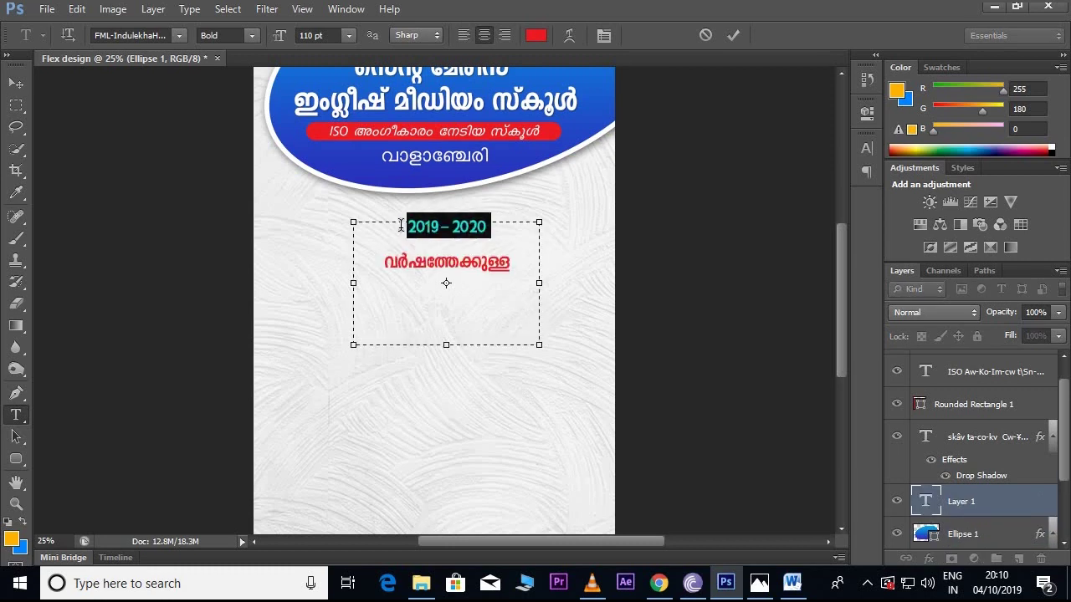
{"action": "left_click", "coordinate": [318, 35]}
{"action": "type", "text": "1"}
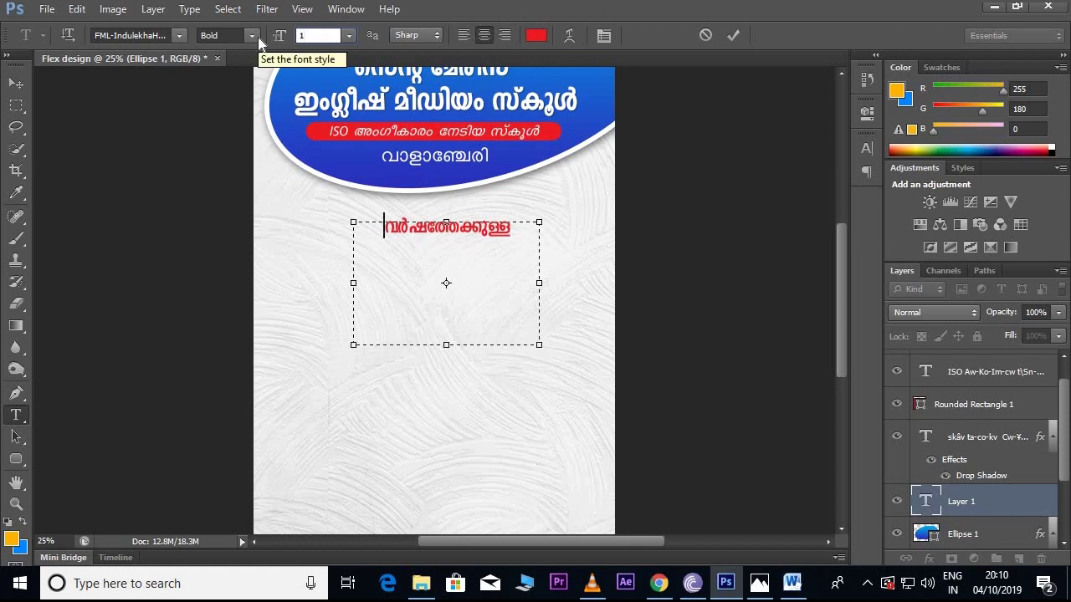
{"action": "type", "text": "88"}
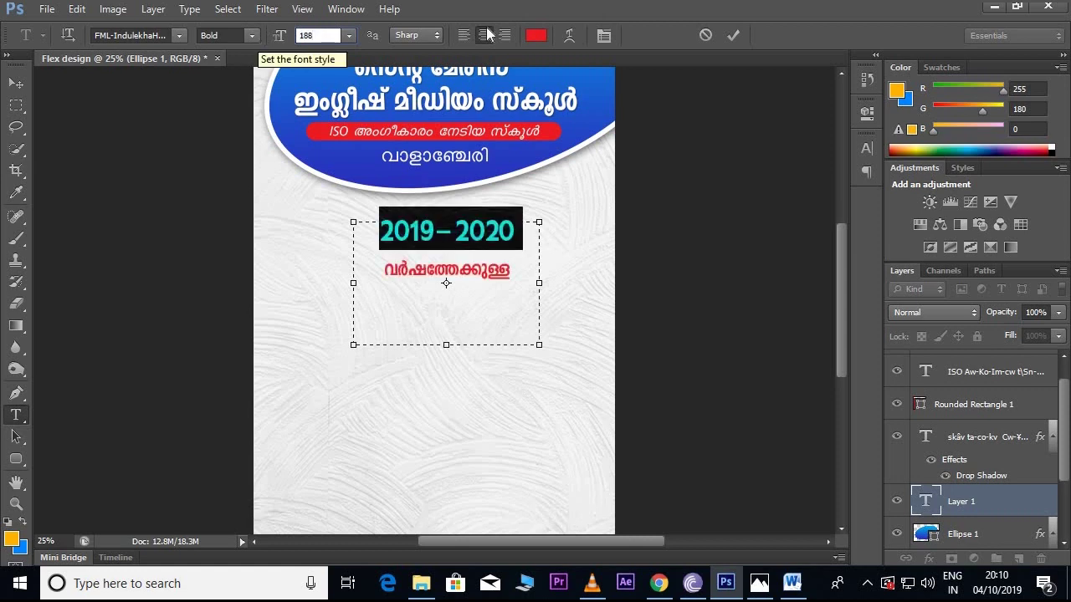
{"action": "left_click_drag", "start_coordinate": [519, 272], "coordinate": [382, 273]}
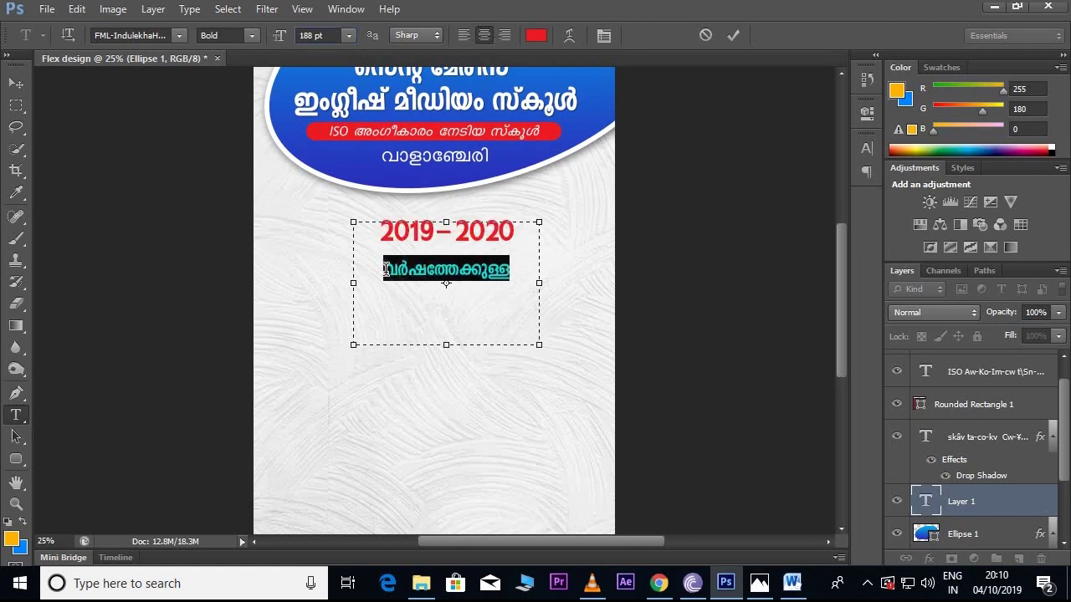
{"action": "left_click", "coordinate": [278, 37]}
{"action": "type", "text": "121"}
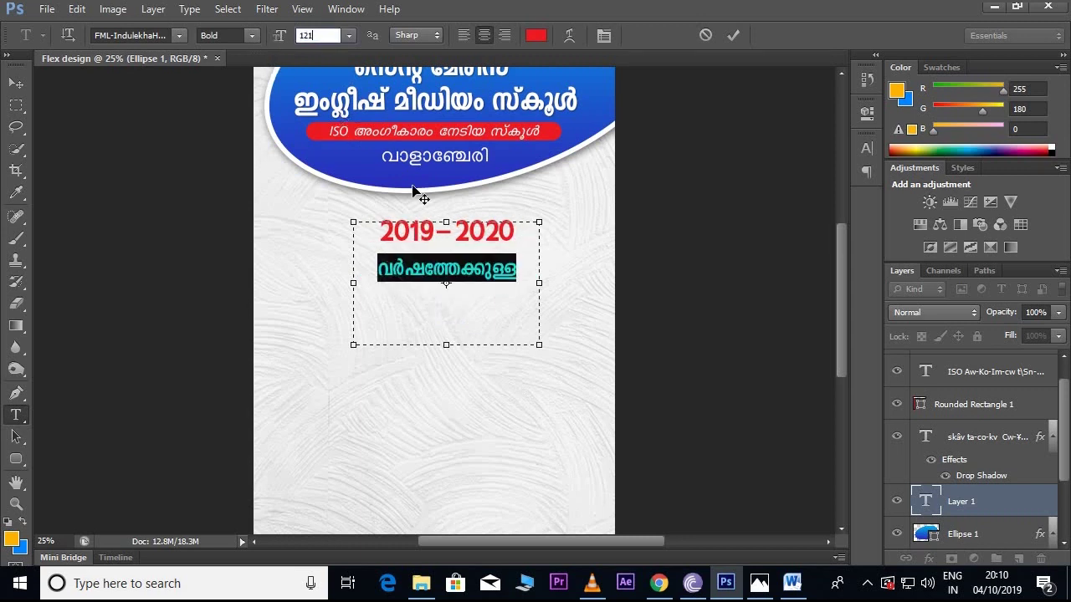
Set 116 pt line spacing for both lines and shrink the text box to fit.
{"action": "left_click", "coordinate": [455, 263]}
{"action": "key", "text": "ctrl+a"}
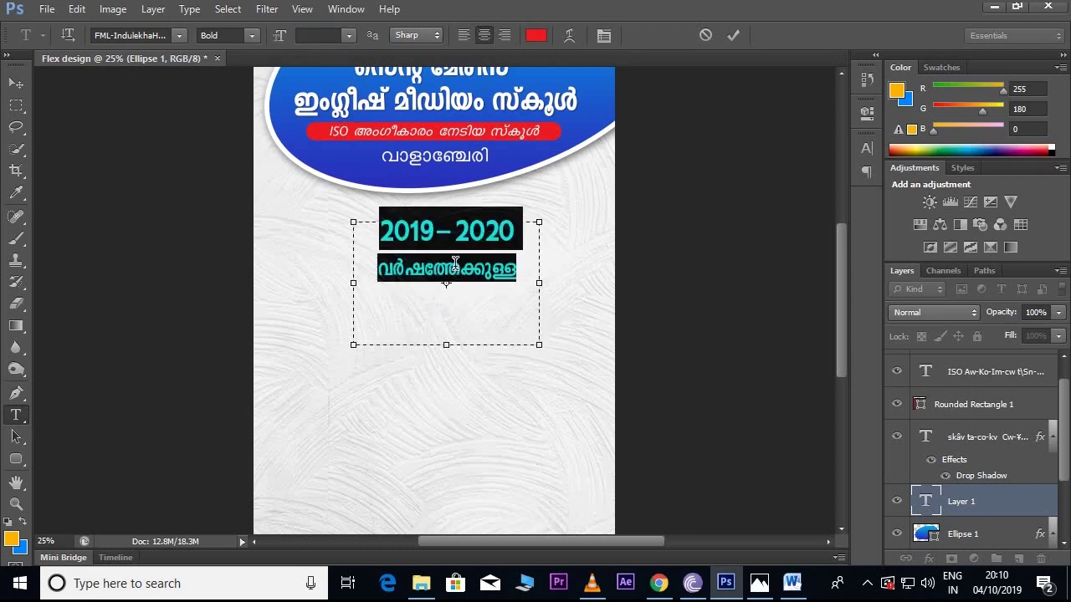
{"action": "left_click", "coordinate": [866, 148]}
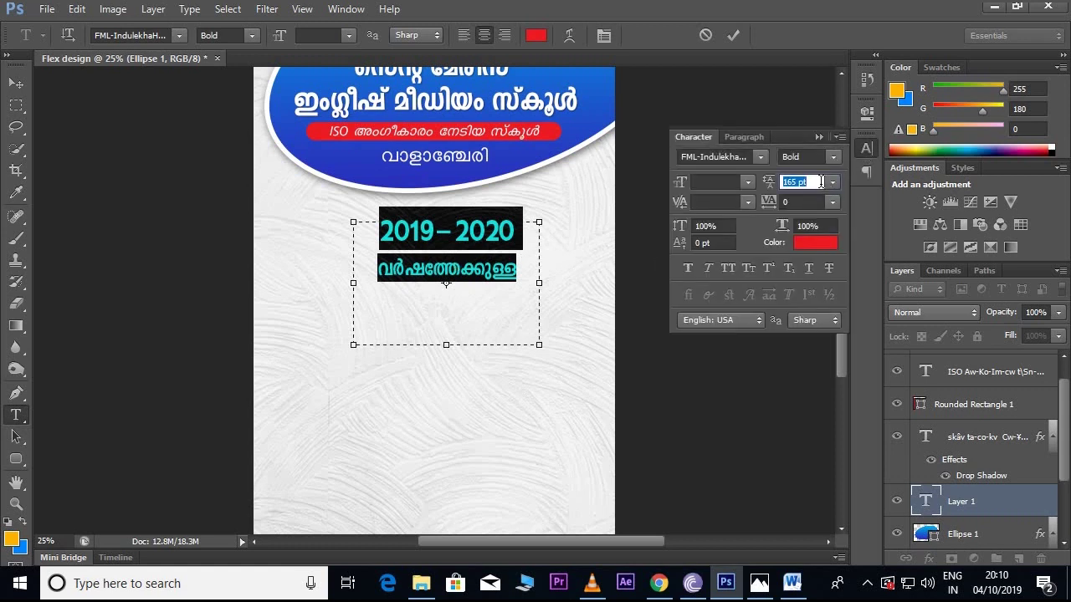
{"action": "type", "text": "116"}
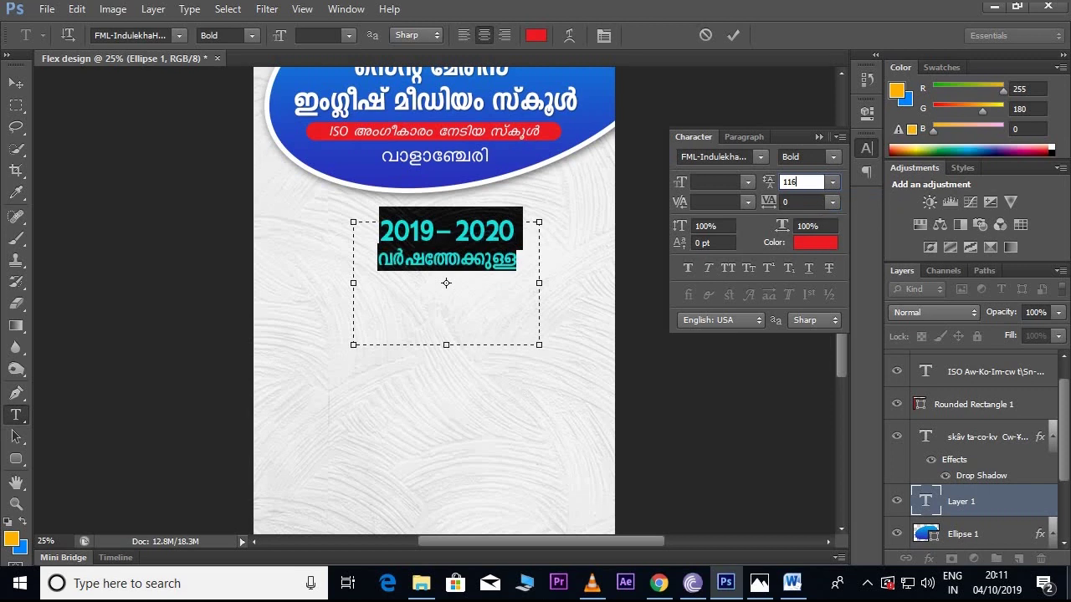
{"action": "left_click", "coordinate": [818, 136]}
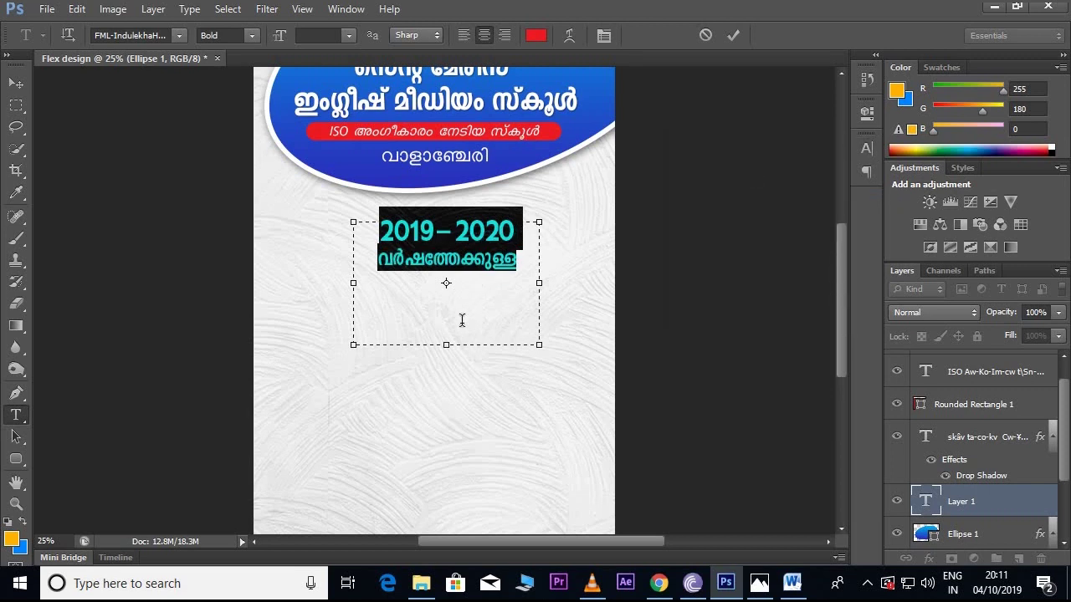
{"action": "left_click_drag", "start_coordinate": [449, 328], "coordinate": [450, 284]}
{"action": "left_click", "coordinate": [16, 83]}
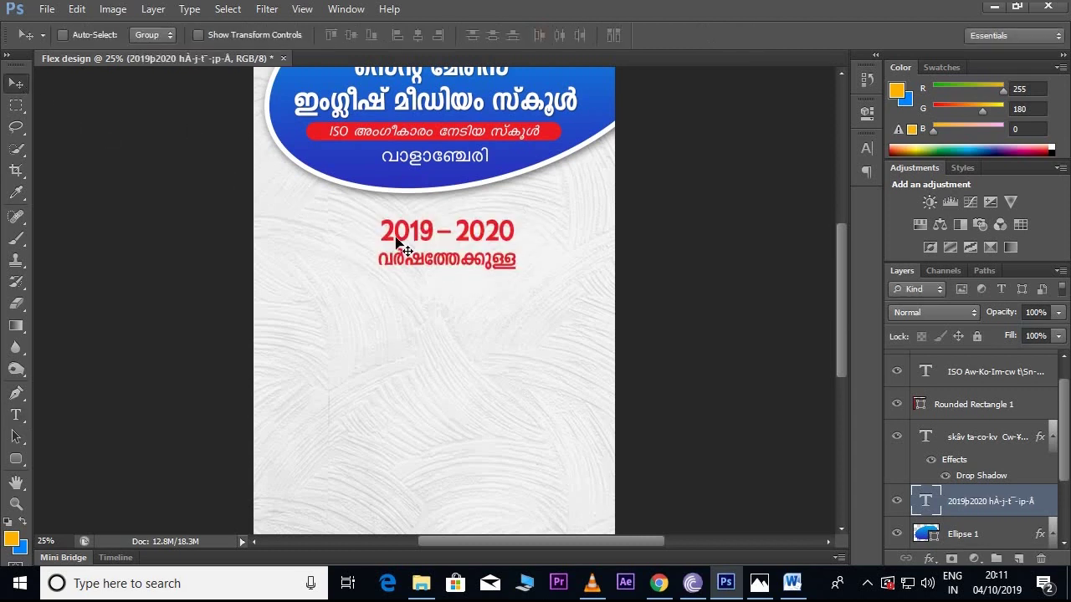
Nudge the year block left and up, then select the admissions line in Word.
{"action": "left_click_drag", "start_coordinate": [439, 255], "coordinate": [429, 256]}
{"action": "key", "text": "shift+Up"}
{"action": "key", "text": "shift+Up"}
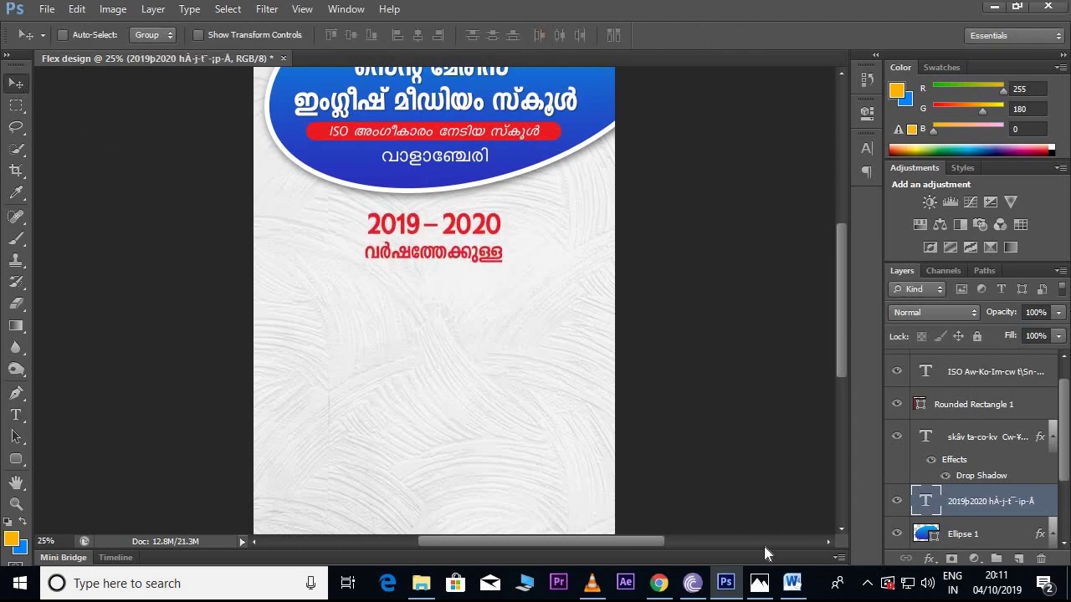
{"action": "left_click", "coordinate": [793, 583]}
{"action": "left_click_drag", "start_coordinate": [280, 383], "coordinate": [416, 383]}
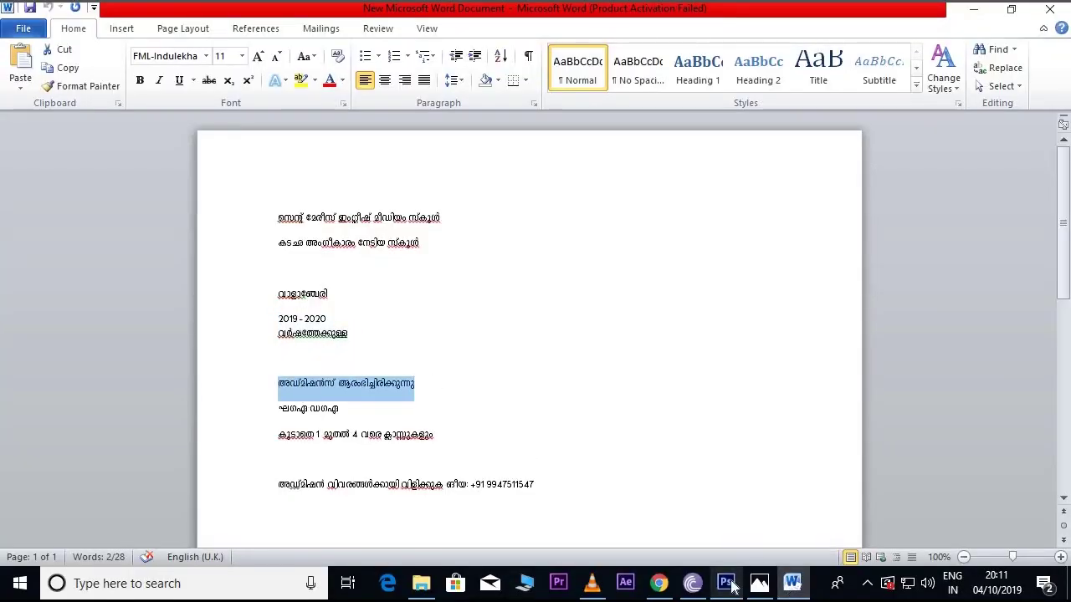
Create a text box below the year lines for the admissions text at 229 pt.
{"action": "left_click", "coordinate": [724, 580]}
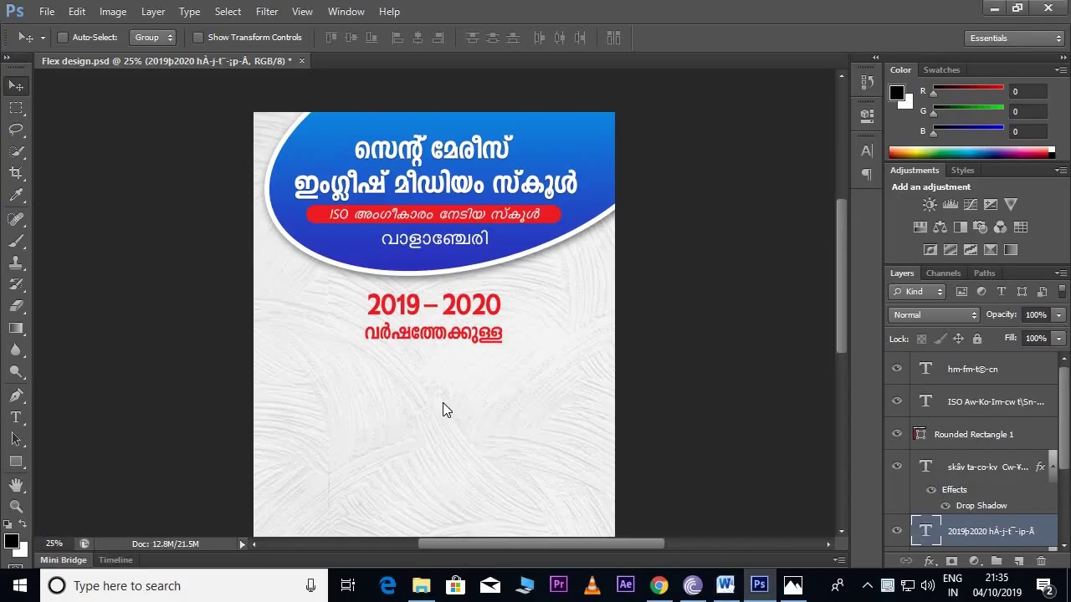
{"action": "scroll", "coordinate": [444, 410], "scroll_direction": "down", "scroll_amount": 1}
{"action": "key", "text": "t"}
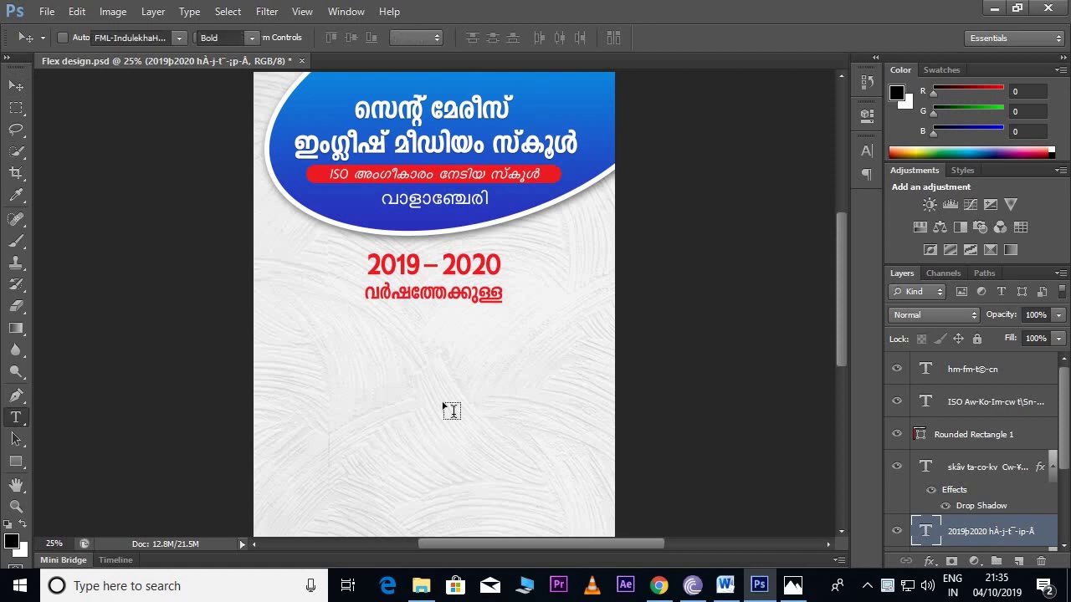
{"action": "left_click_drag", "start_coordinate": [287, 320], "coordinate": [589, 442]}
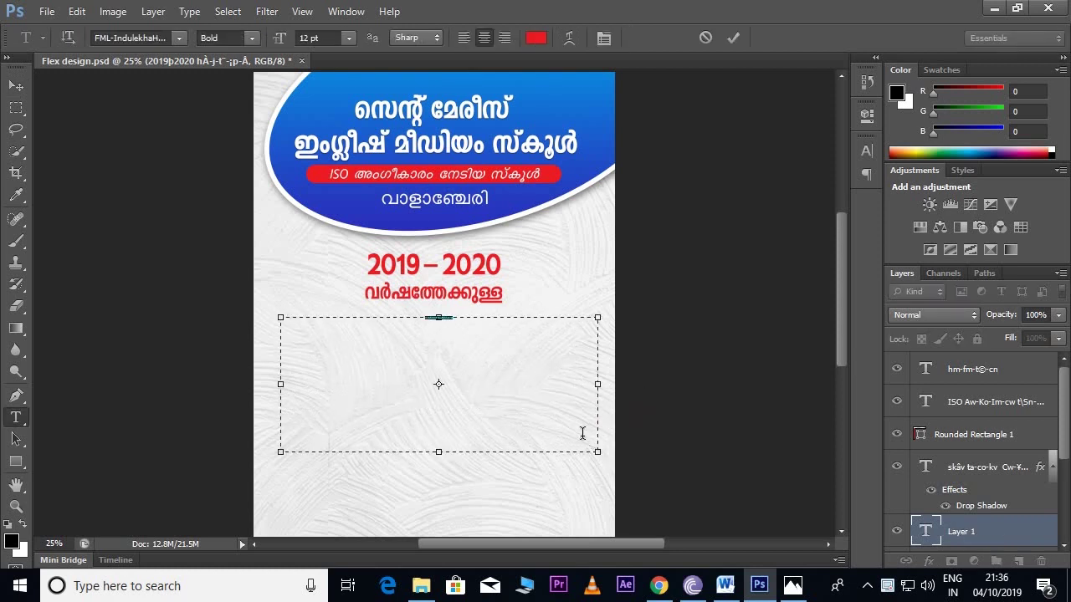
{"action": "left_click", "coordinate": [321, 38]}
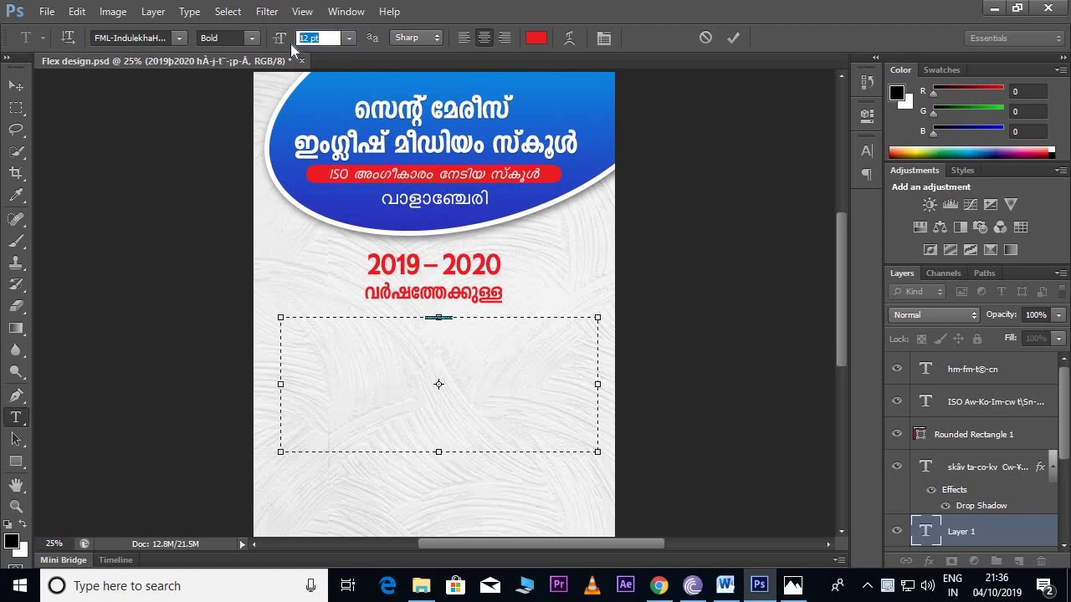
{"action": "type", "text": "229"}
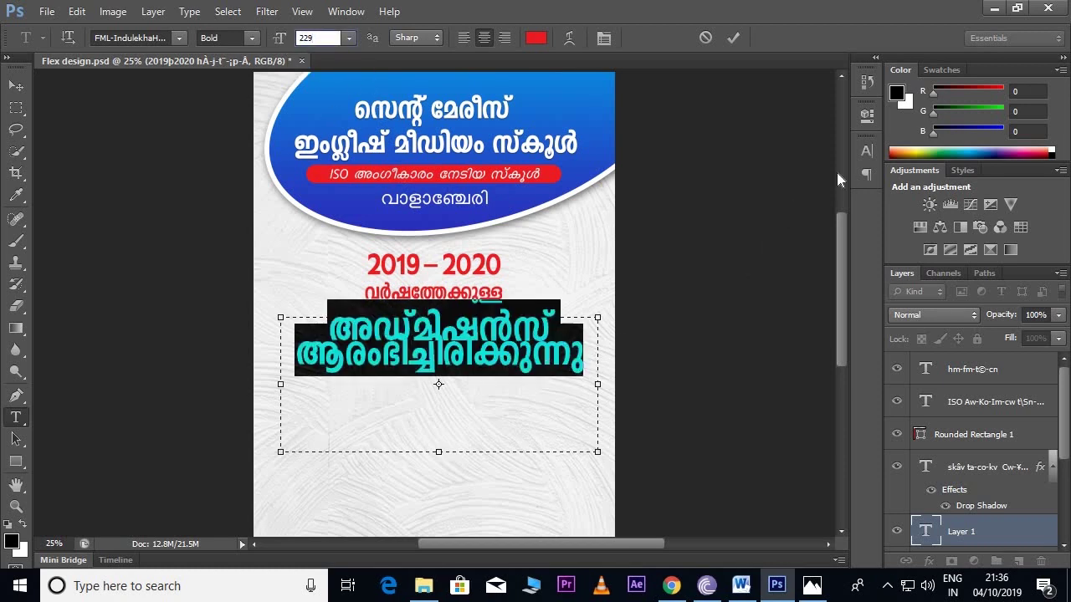
Set 200 pt leading and colour the admissions text green #099326.
{"action": "left_click", "coordinate": [857, 155]}
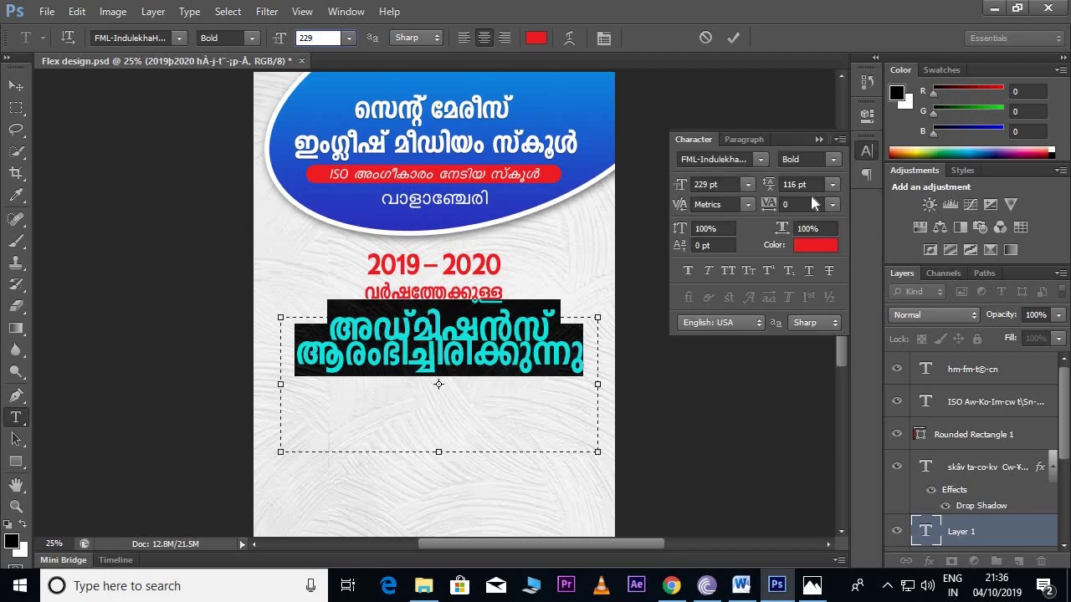
{"action": "left_click", "coordinate": [799, 184]}
{"action": "type", "text": "200"}
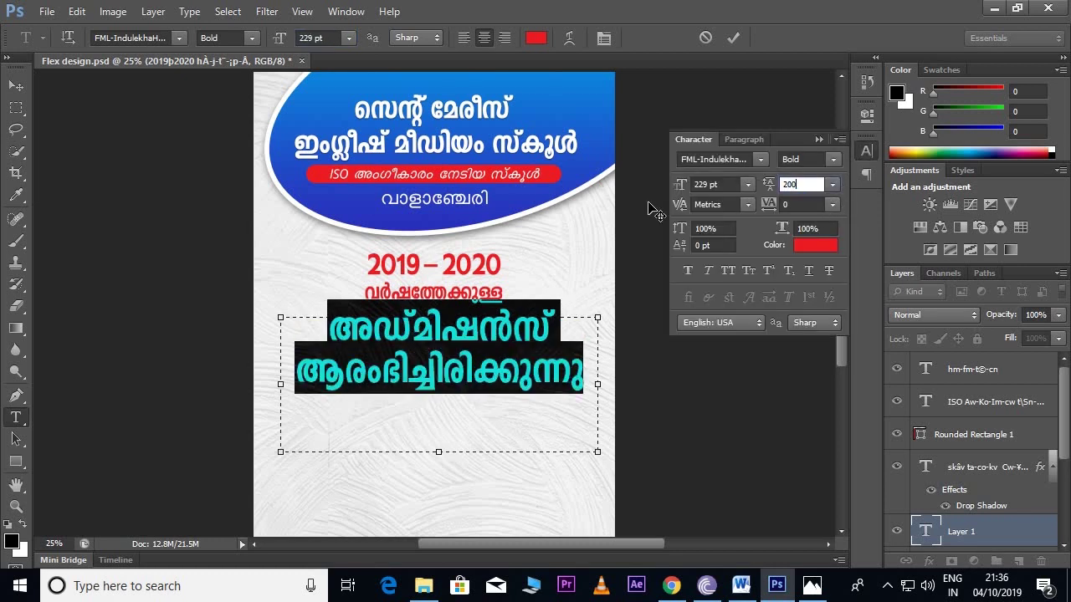
{"action": "left_click", "coordinate": [816, 246]}
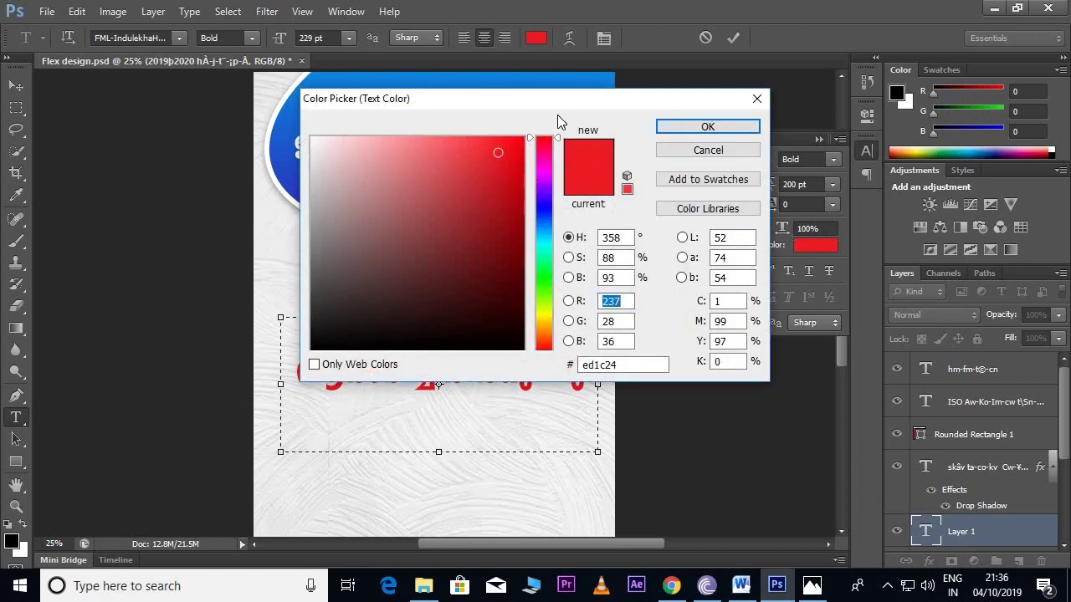
{"action": "left_click_drag", "start_coordinate": [544, 105], "coordinate": [864, 98]}
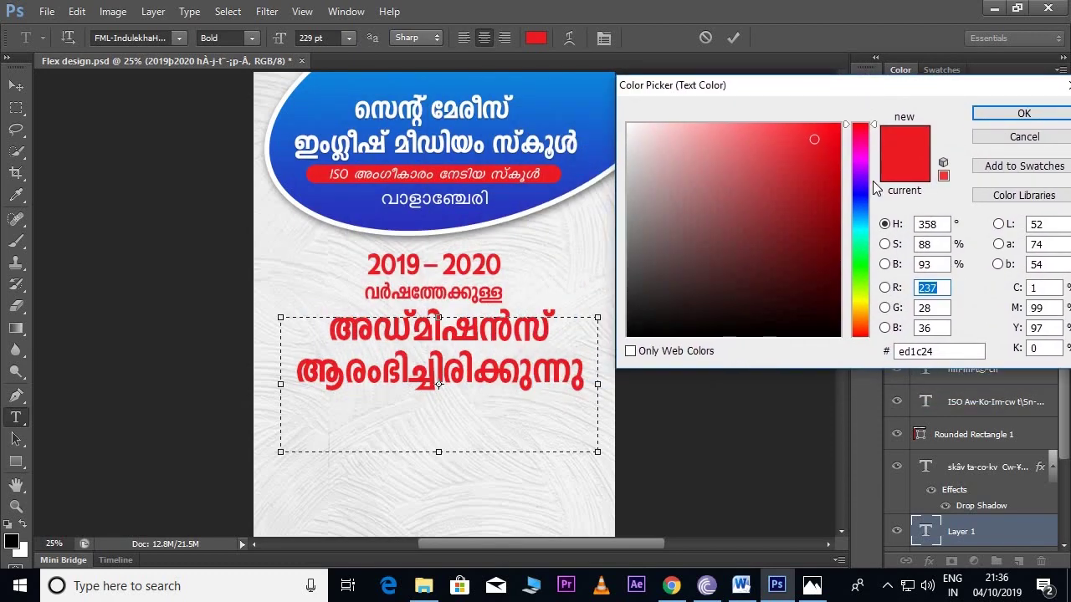
{"action": "left_click_drag", "start_coordinate": [858, 242], "coordinate": [854, 258]}
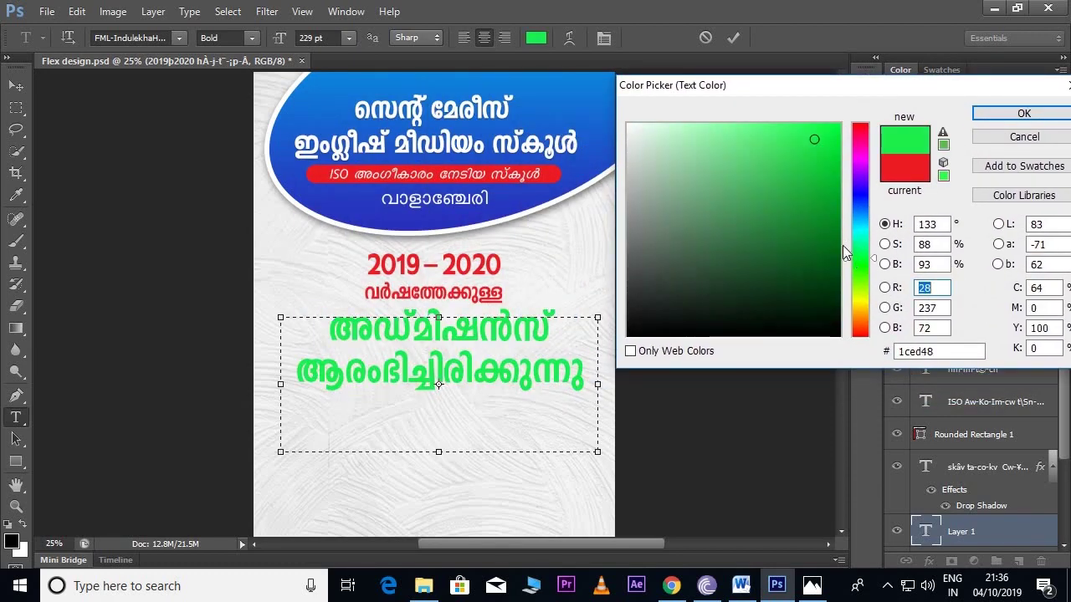
{"action": "left_click", "coordinate": [831, 236]}
{"action": "left_click", "coordinate": [815, 220]}
{"action": "left_click", "coordinate": [827, 213]}
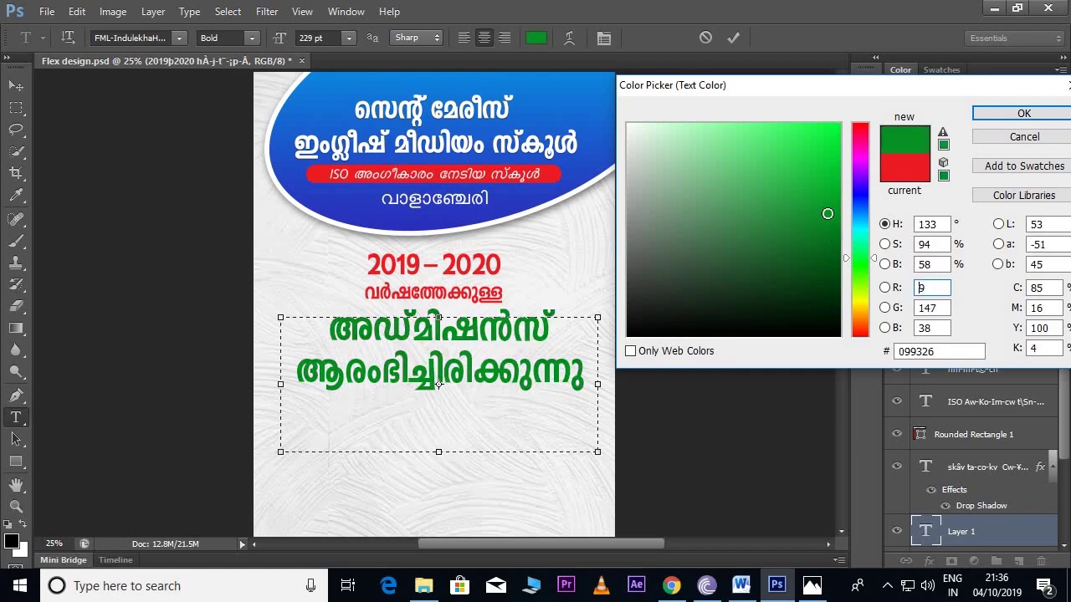
{"action": "left_click", "coordinate": [988, 118]}
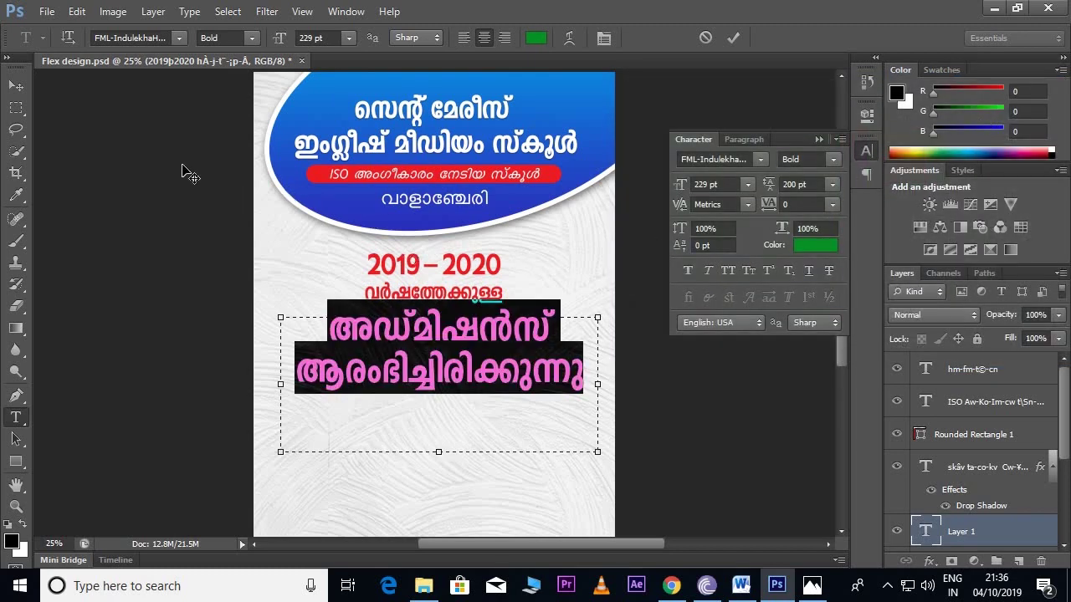
Commit the admissions text and nudge it slightly left.
{"action": "left_click", "coordinate": [16, 86]}
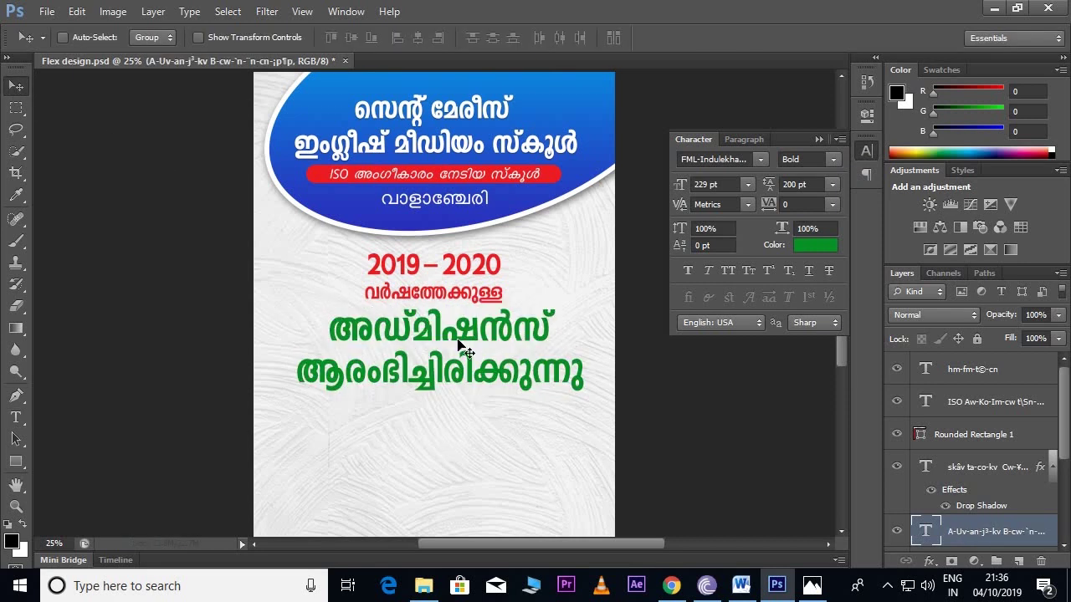
{"action": "left_click_drag", "start_coordinate": [452, 344], "coordinate": [436, 344]}
{"action": "scroll", "coordinate": [454, 353], "scroll_direction": "down", "scroll_amount": 4}
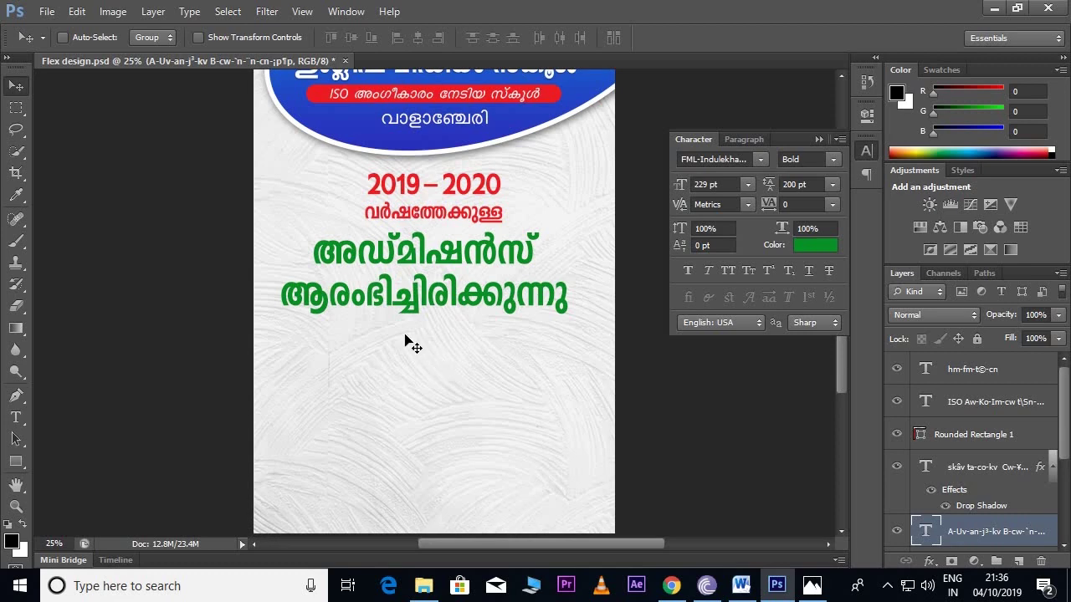
Open the children photo JPG and paste it into the Flex design poster.
{"action": "left_click", "coordinate": [47, 12]}
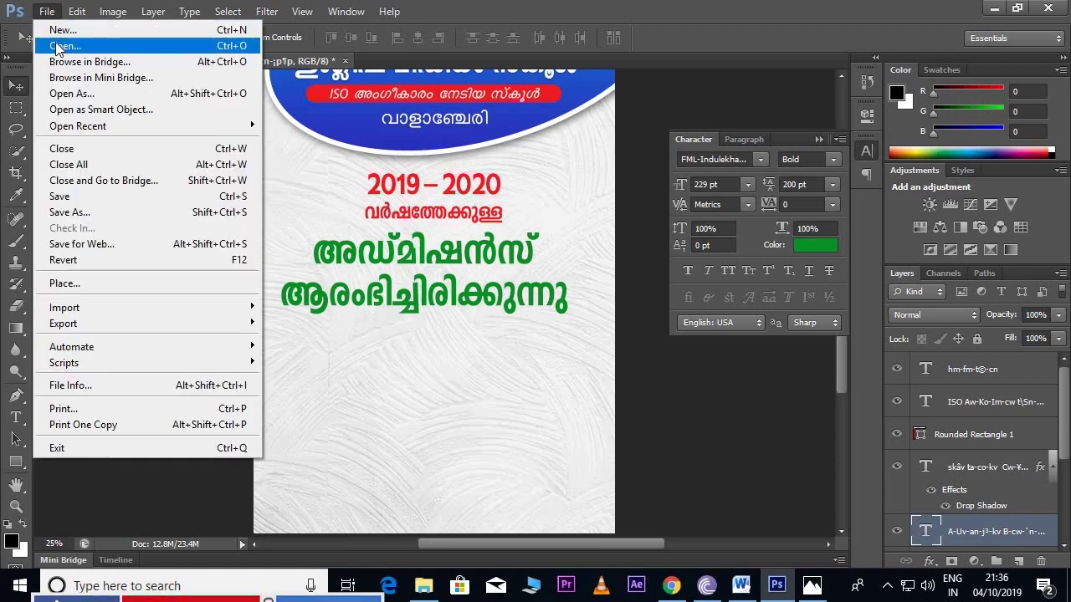
{"action": "left_click", "coordinate": [60, 45]}
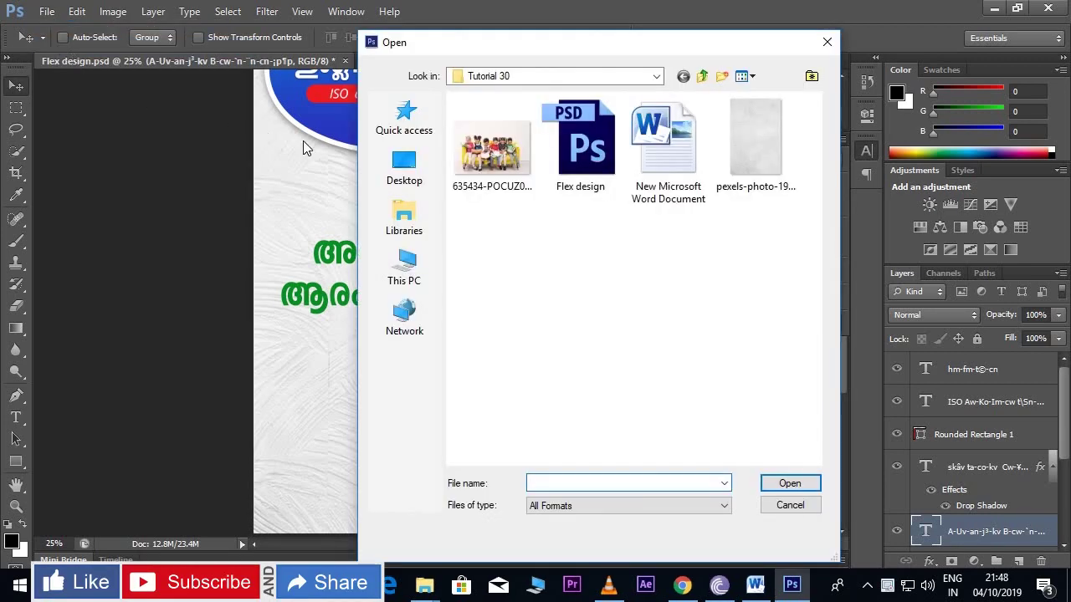
{"action": "double_click", "coordinate": [516, 149]}
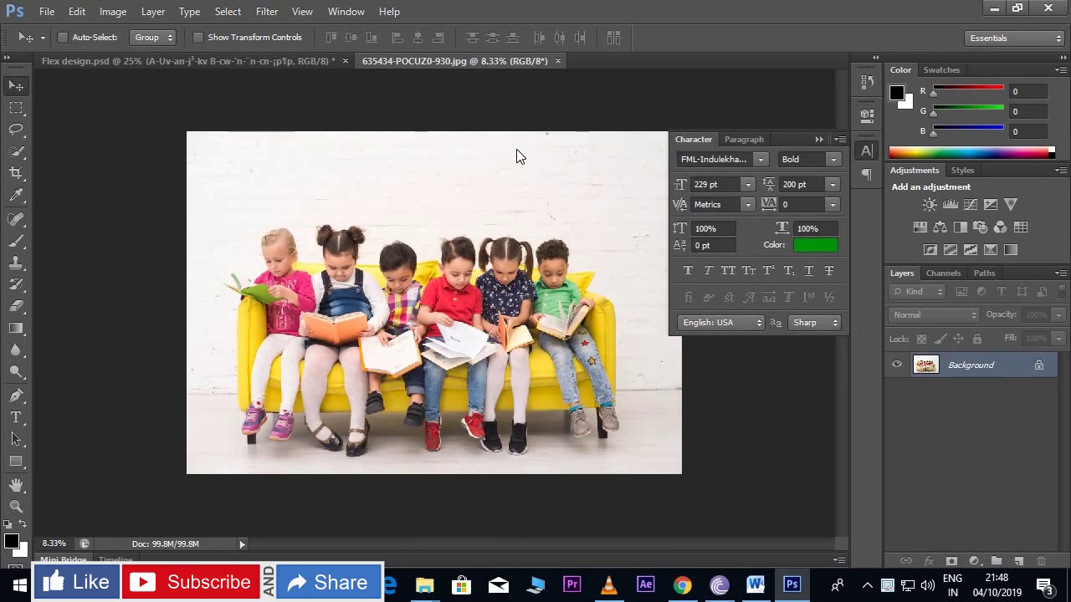
{"action": "left_click", "coordinate": [283, 63]}
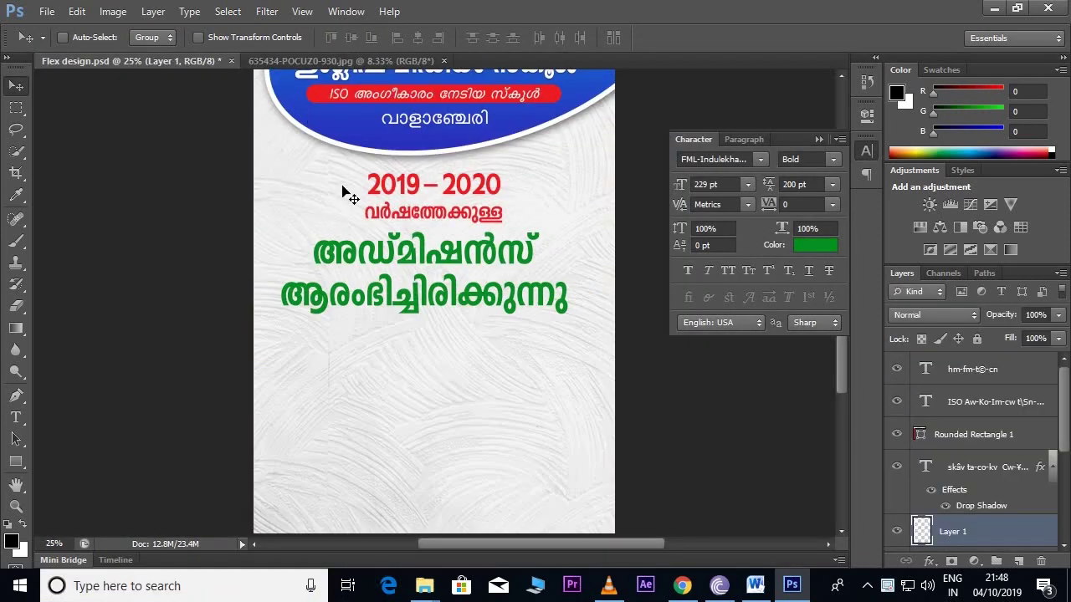
{"action": "key", "text": "ctrl+v"}
Scale the photo to the poster's width under the headline and move its layer below the text layers.
{"action": "key", "text": "ctrl+t"}
{"action": "key", "text": "ctrl+minus"}
{"action": "key", "text": "ctrl+minus"}
{"action": "key", "text": "ctrl+minus"}
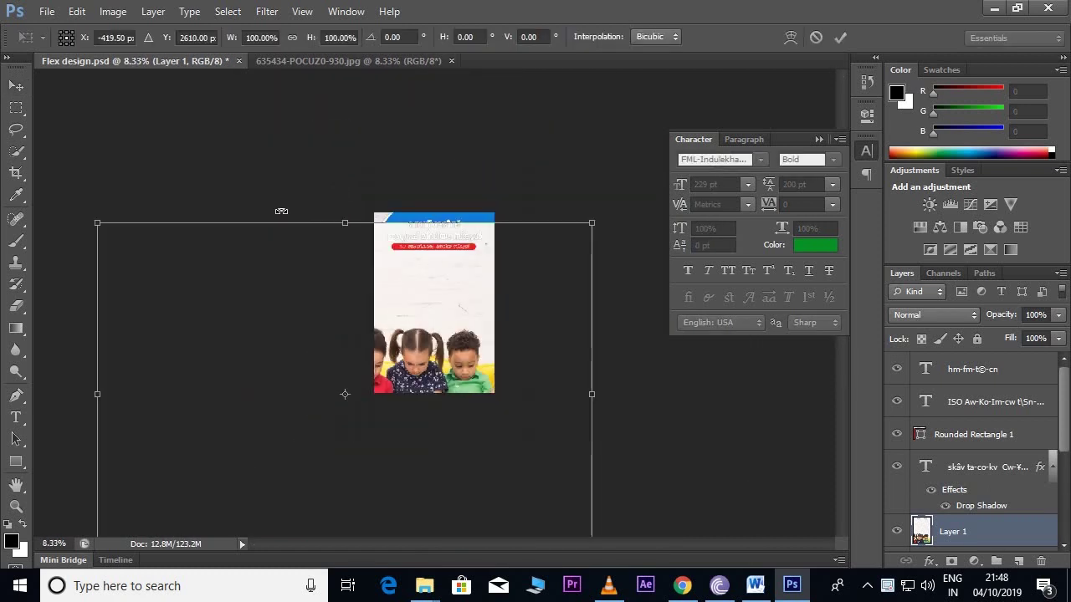
{"action": "left_click_drag", "start_coordinate": [107, 240], "coordinate": [435, 344]}
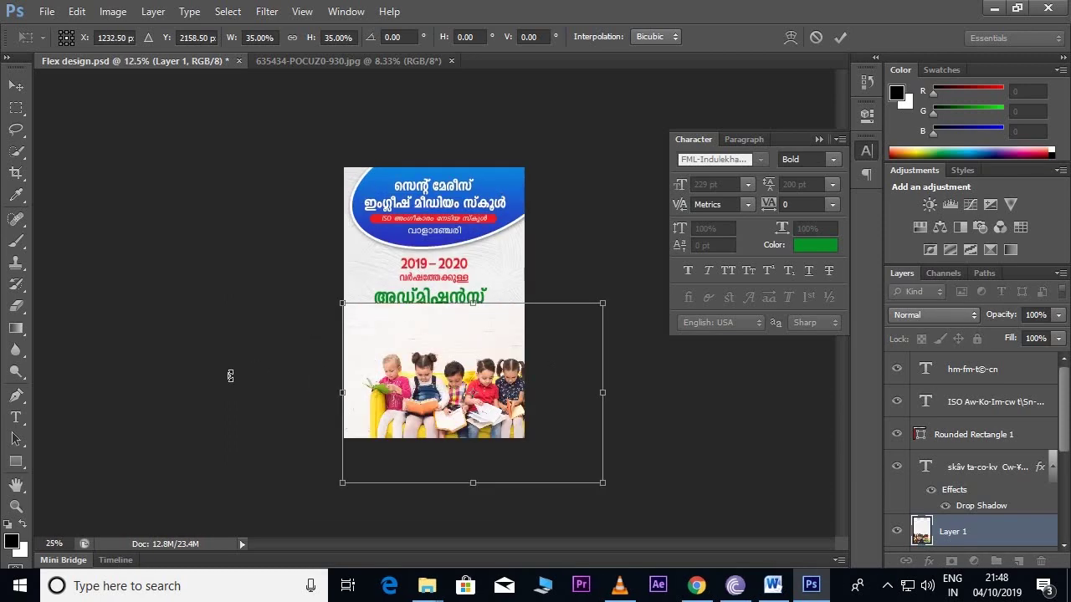
{"action": "key", "text": "ctrl+plus"}
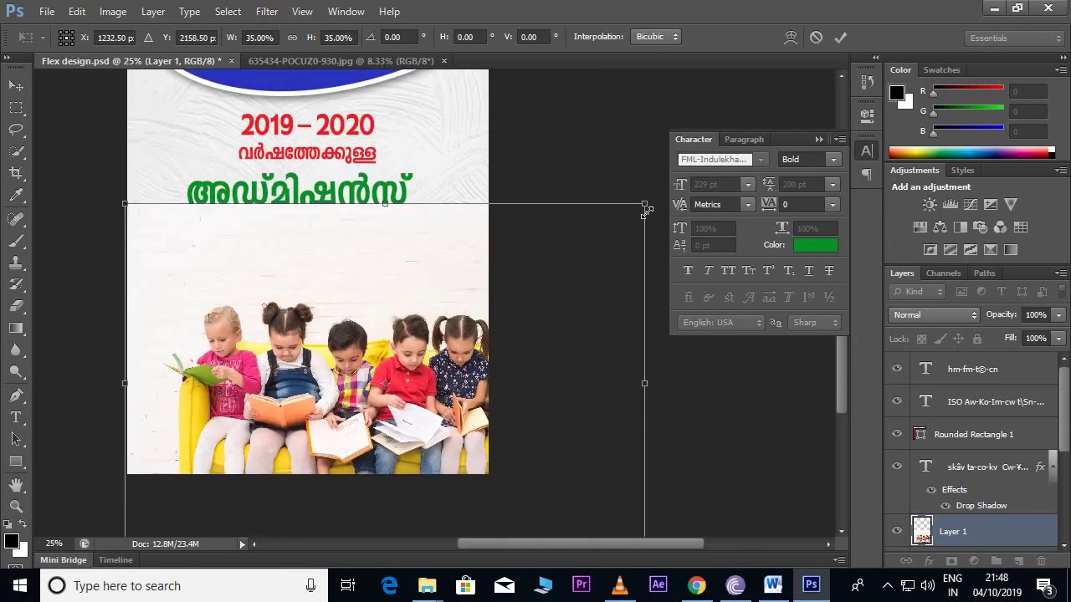
{"action": "left_click_drag", "start_coordinate": [599, 249], "coordinate": [500, 349]}
{"action": "left_click_drag", "start_coordinate": [460, 383], "coordinate": [464, 281]}
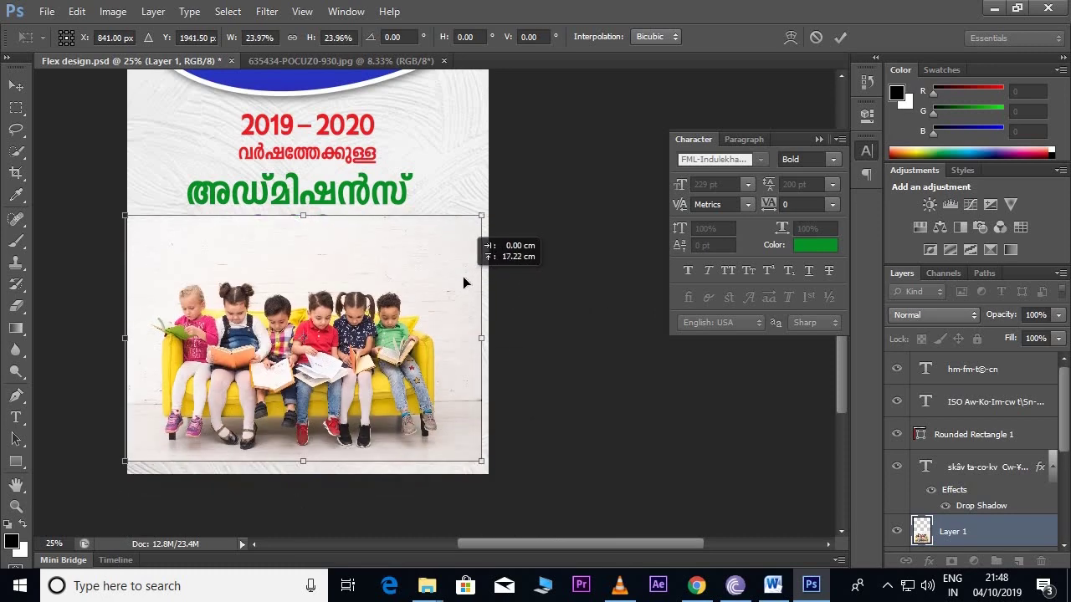
{"action": "left_click_drag", "start_coordinate": [483, 216], "coordinate": [507, 195]}
{"action": "key", "text": "Return"}
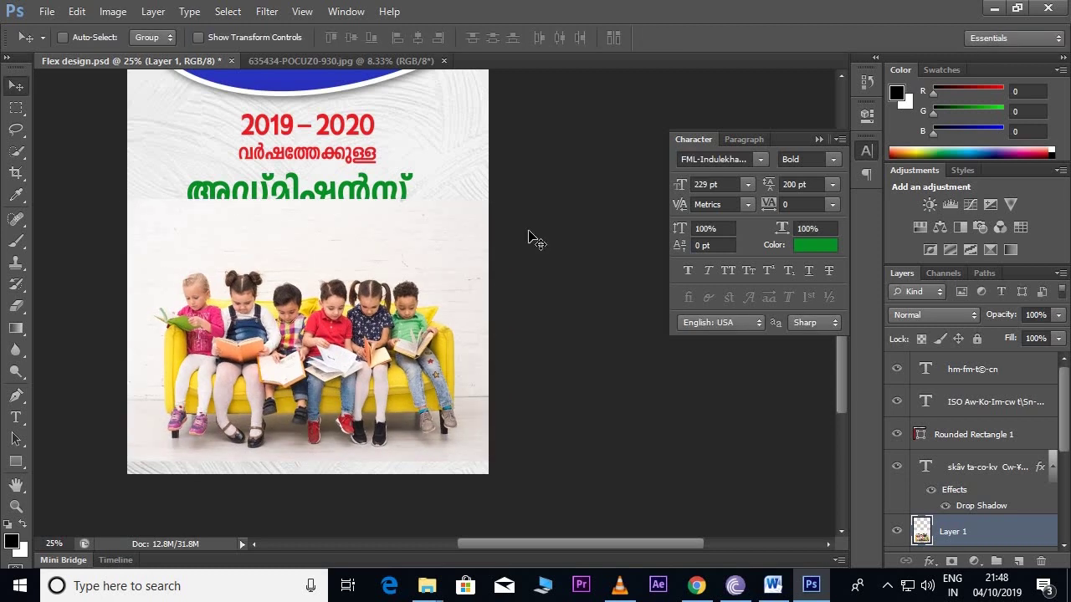
{"action": "scroll", "coordinate": [1034, 500], "scroll_direction": "down", "scroll_amount": 4}
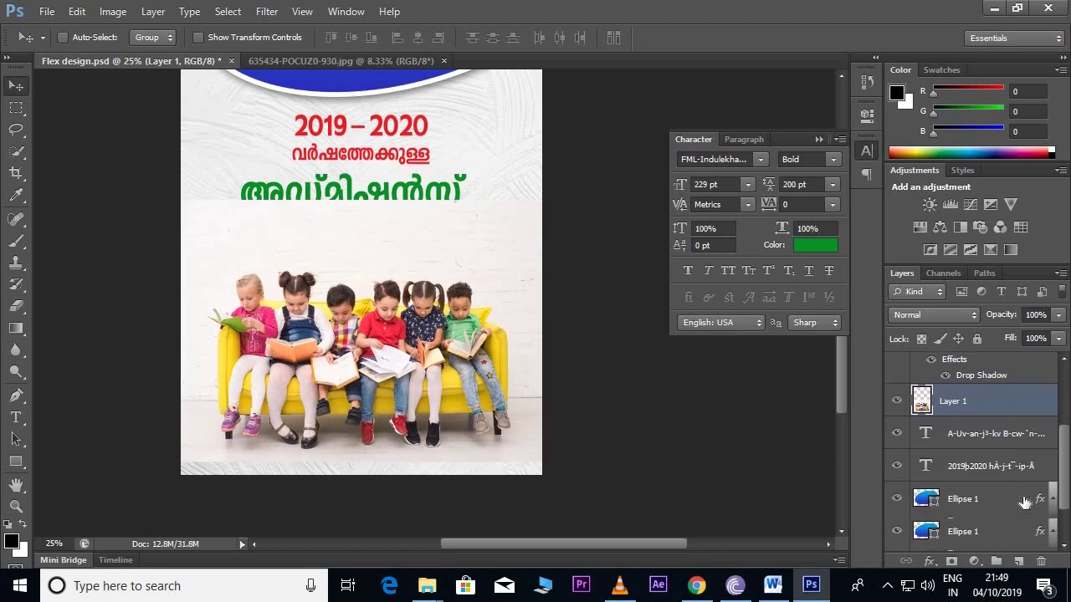
{"action": "left_click_drag", "start_coordinate": [993, 402], "coordinate": [1000, 489]}
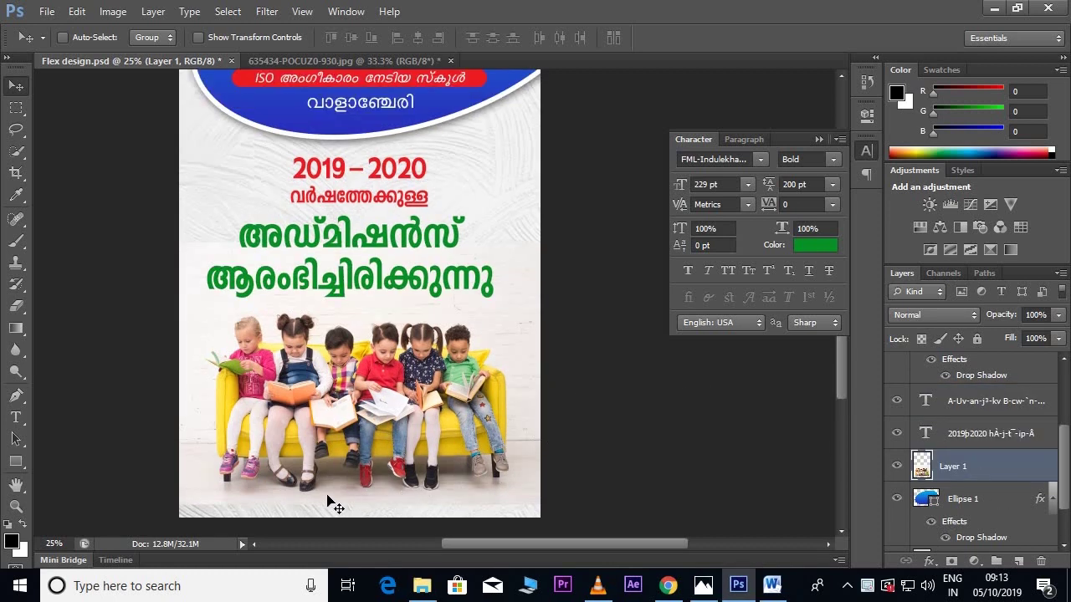
Draw a bar across the poster bottom filled with a red-to-dark-red (770000) gradient.
{"action": "left_click", "coordinate": [16, 460]}
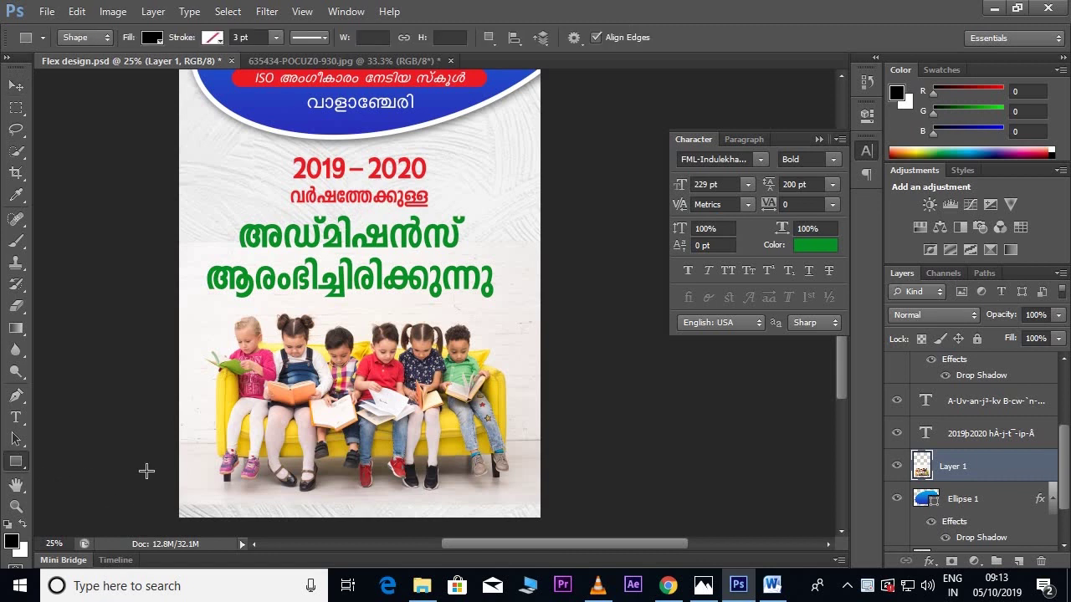
{"action": "left_click_drag", "start_coordinate": [175, 464], "coordinate": [540, 519]}
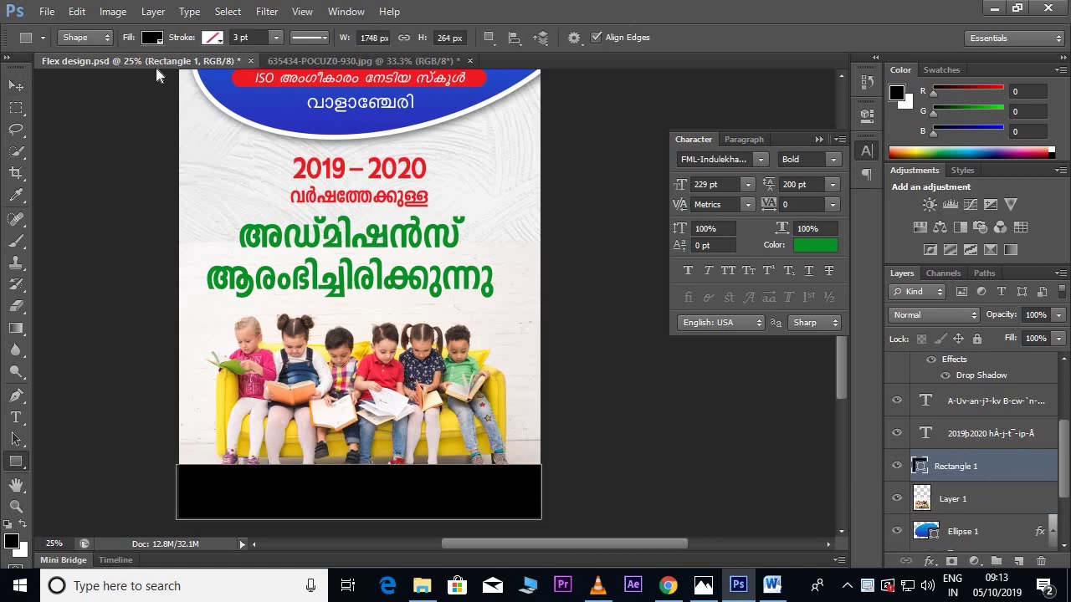
{"action": "left_click", "coordinate": [143, 38]}
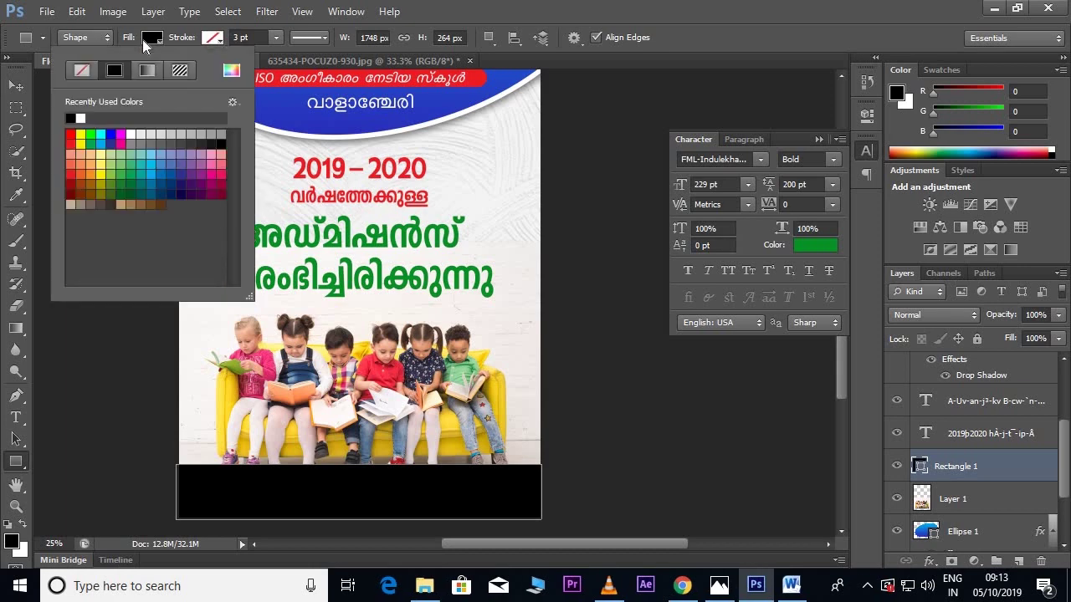
{"action": "left_click", "coordinate": [151, 73]}
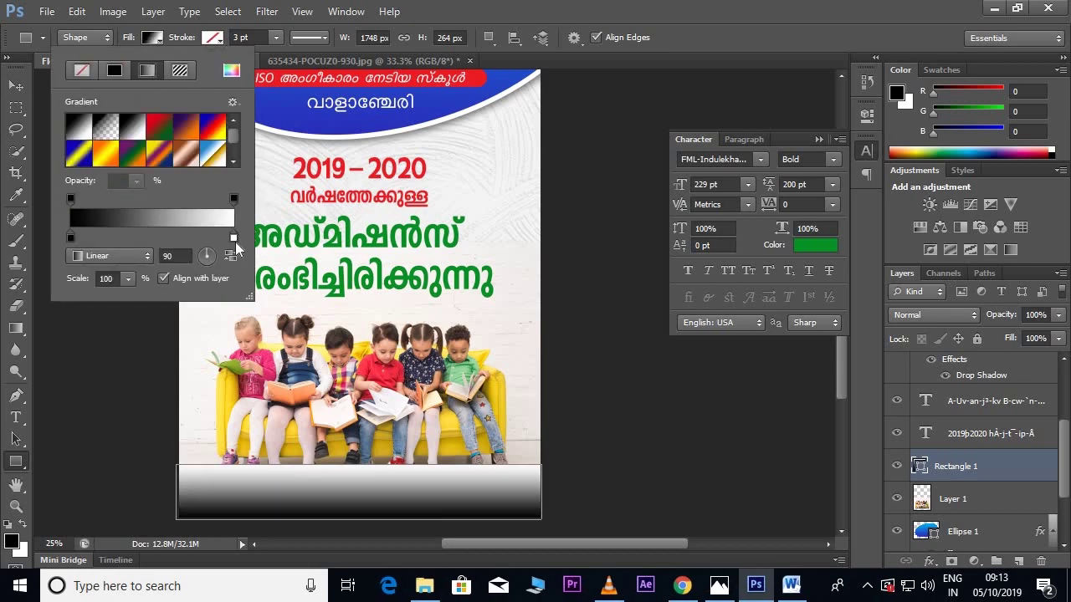
{"action": "double_click", "coordinate": [235, 239]}
{"action": "left_click_drag", "start_coordinate": [769, 147], "coordinate": [778, 150]}
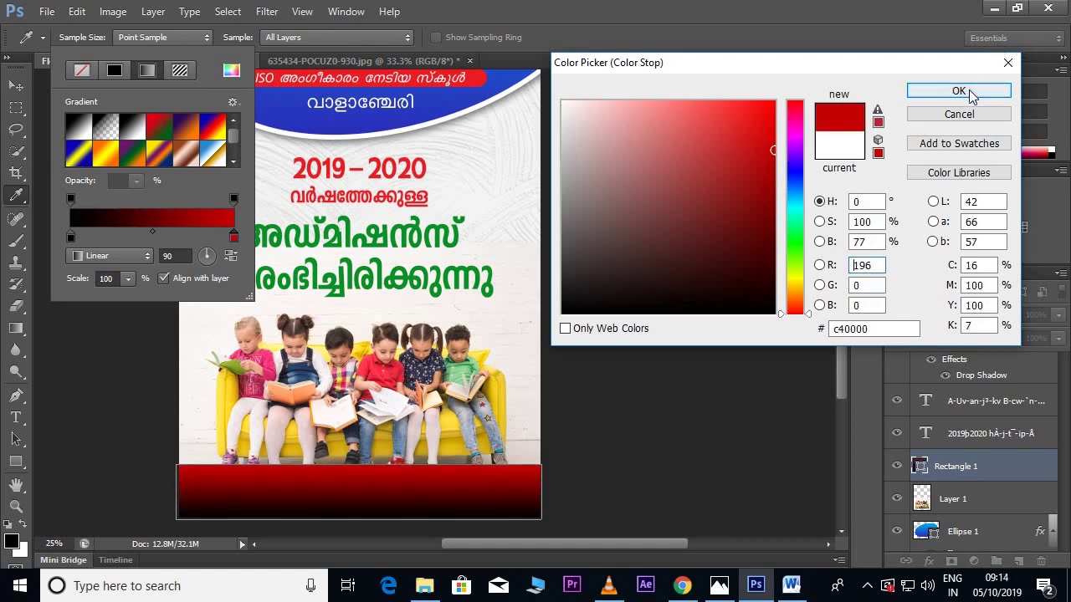
{"action": "left_click", "coordinate": [943, 91]}
{"action": "double_click", "coordinate": [70, 236]}
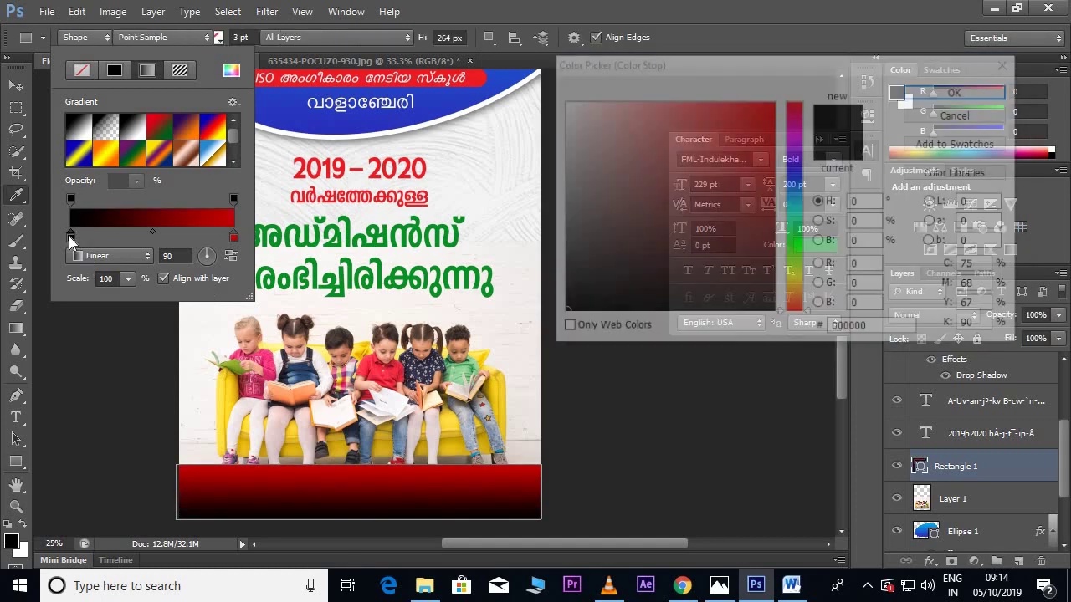
{"action": "left_click", "coordinate": [772, 183]}
{"action": "left_click_drag", "start_coordinate": [772, 183], "coordinate": [775, 214]}
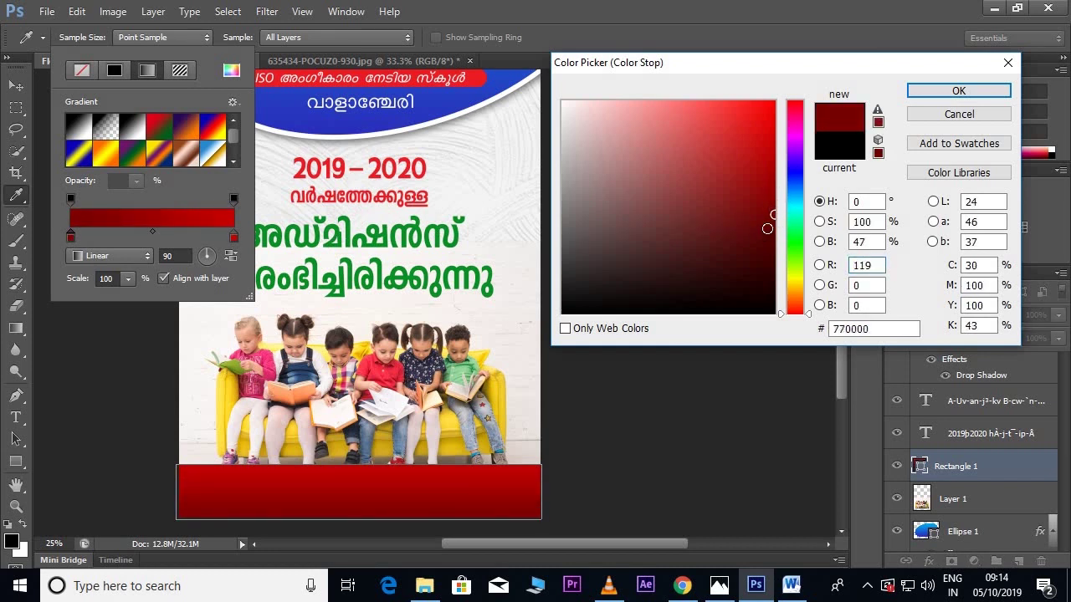
{"action": "left_click", "coordinate": [958, 90]}
{"action": "left_click", "coordinate": [149, 39]}
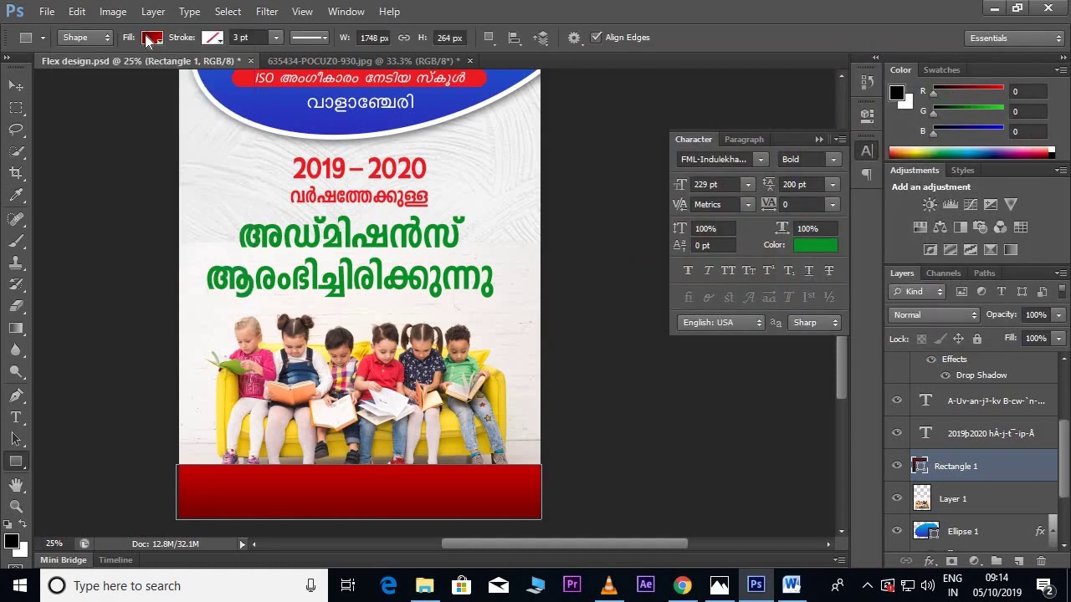
Copy the last contact-number line from the Word document.
{"action": "left_click", "coordinate": [18, 86]}
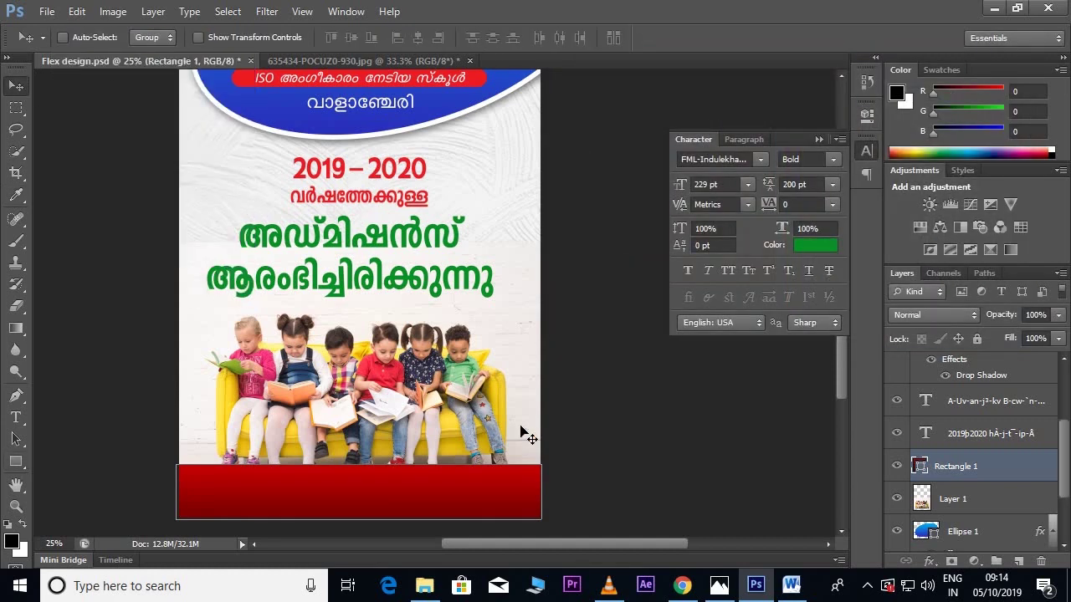
{"action": "left_click", "coordinate": [790, 586]}
{"action": "scroll", "coordinate": [394, 423], "scroll_direction": "down", "scroll_amount": 1}
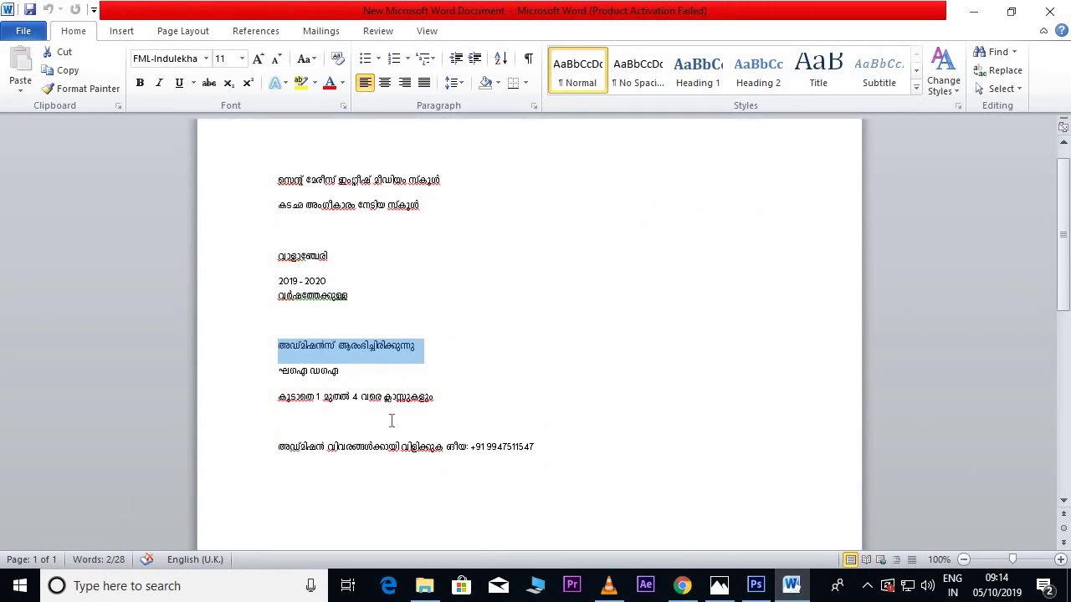
{"action": "left_click_drag", "start_coordinate": [282, 454], "coordinate": [539, 448]}
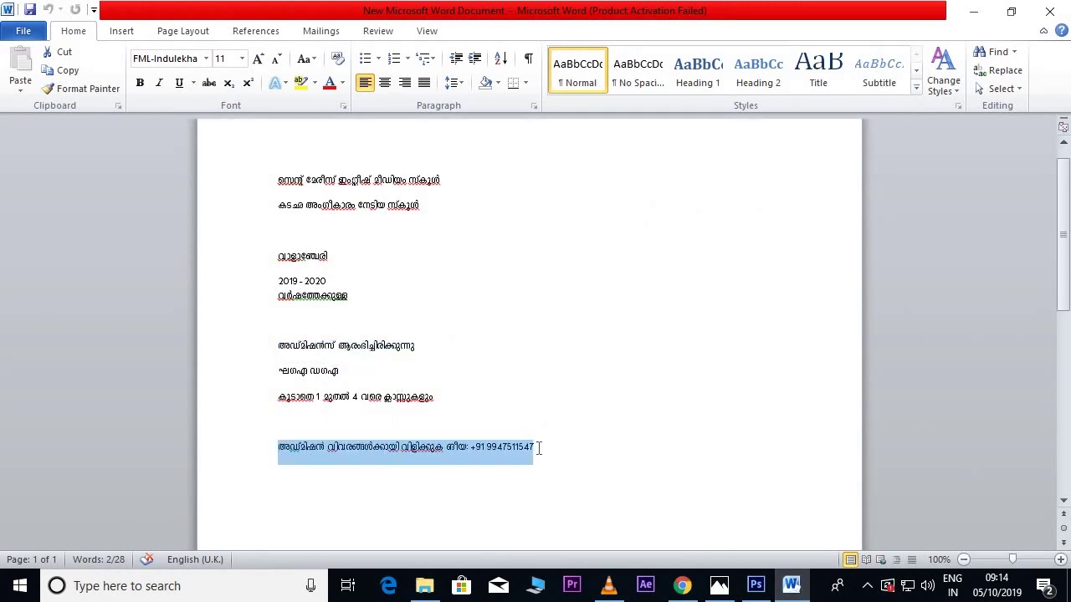
{"action": "key", "text": "ctrl+c"}
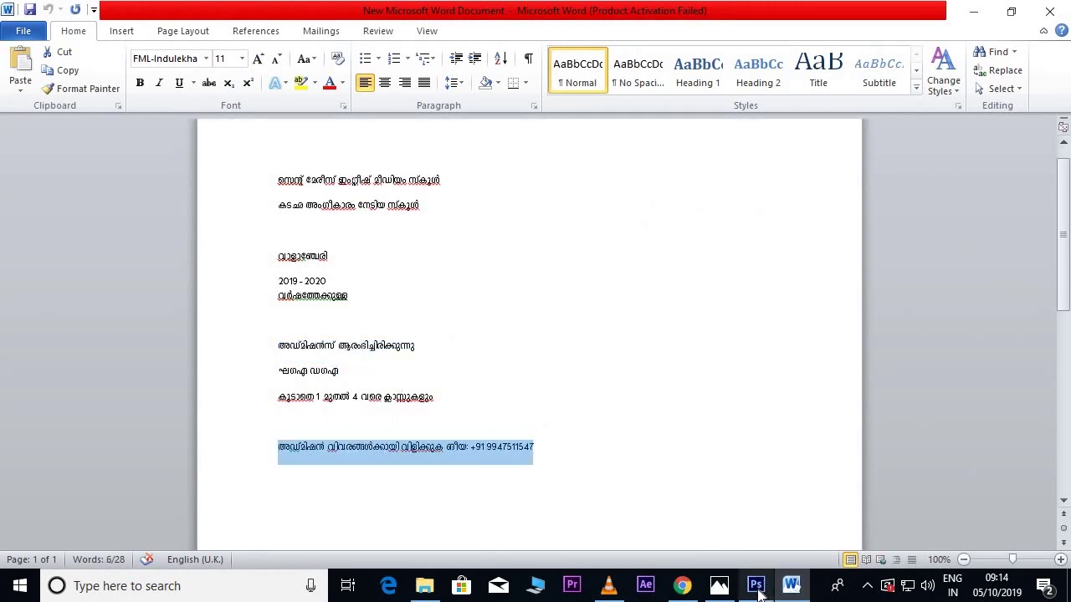
{"action": "left_click", "coordinate": [755, 585]}
Paste the contact line as a new text layer set to 113 pt.
{"action": "scroll", "coordinate": [421, 422], "scroll_direction": "down", "scroll_amount": 1}
{"action": "key", "text": "t"}
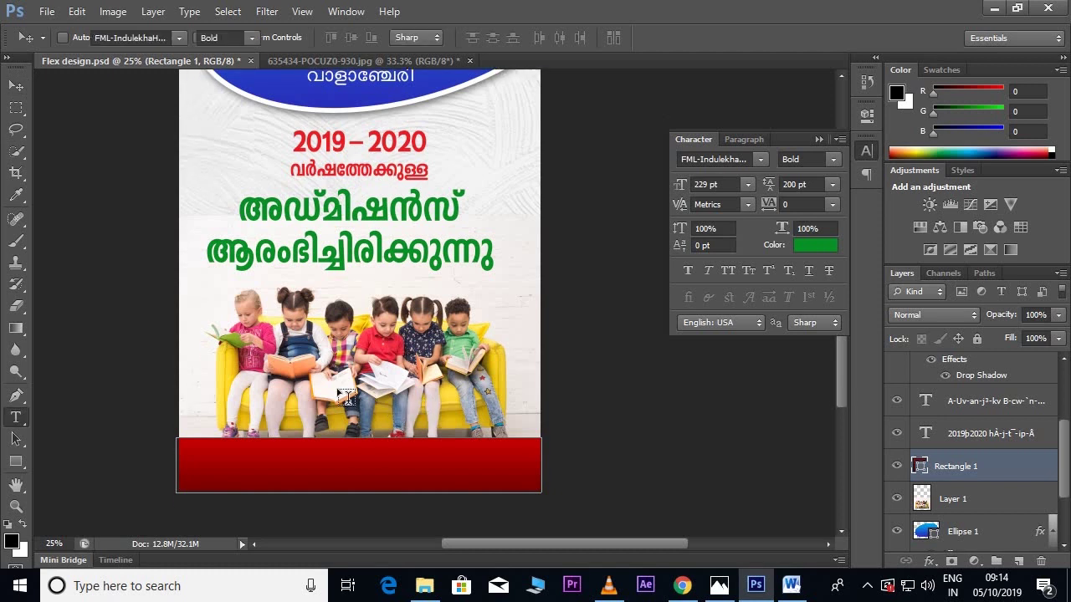
{"action": "left_click", "coordinate": [242, 391]}
{"action": "key", "text": "ctrl+v"}
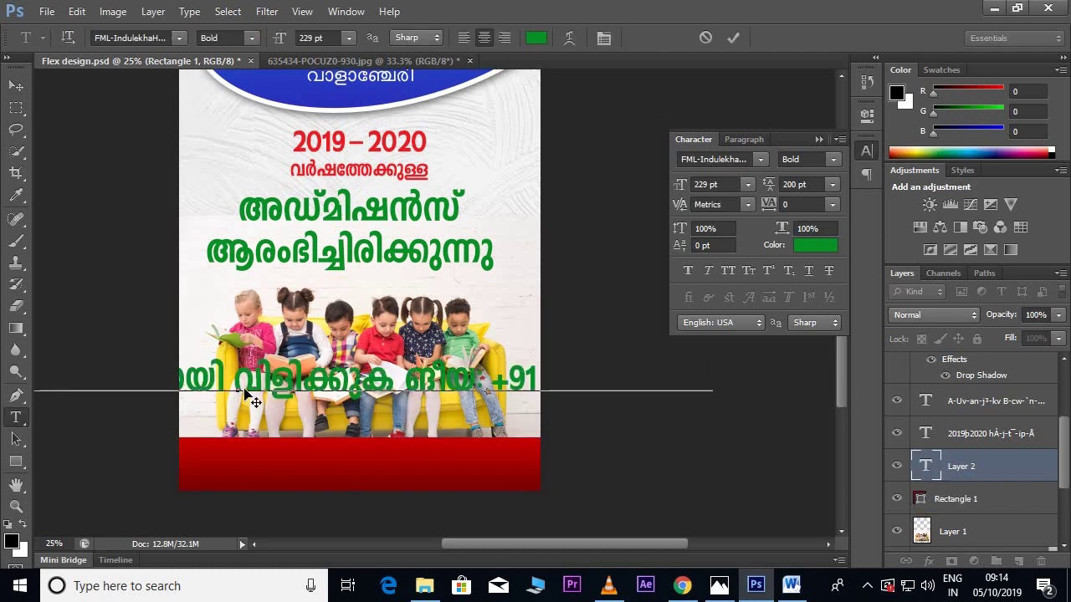
{"action": "key", "text": "ctrl+a"}
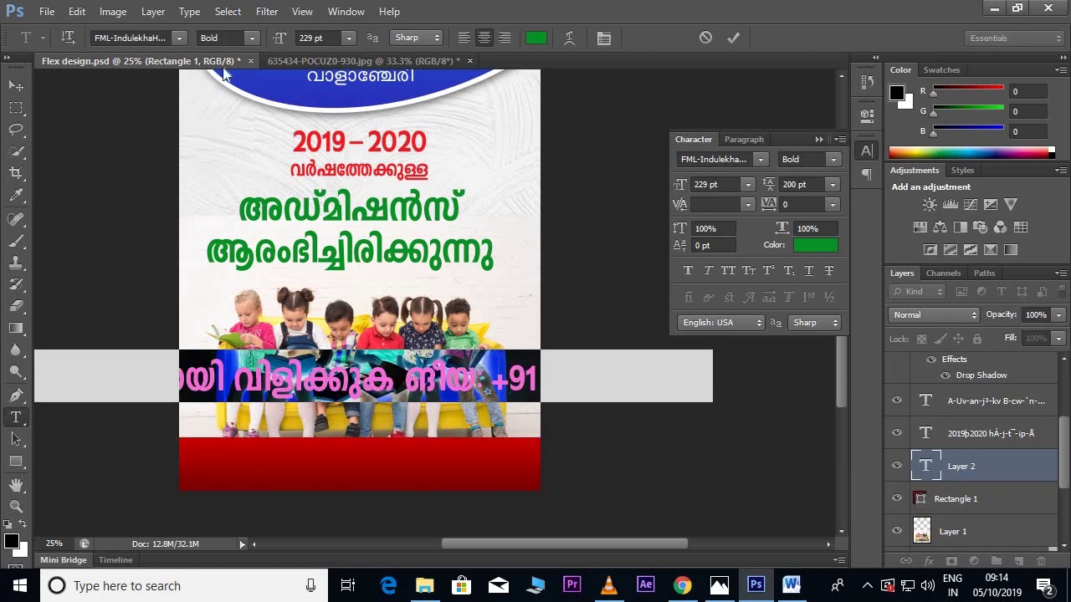
{"action": "double_click", "coordinate": [312, 39]}
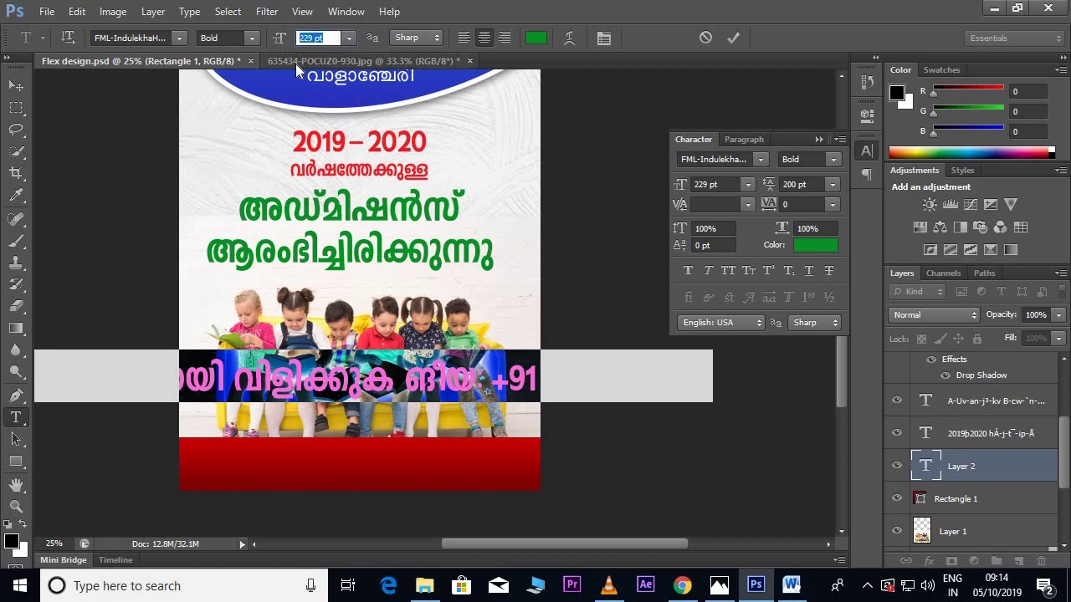
{"action": "type", "text": "11"}
{"action": "key", "text": "Return"}
{"action": "type", "text": "110"}
{"action": "key", "text": "Return"}
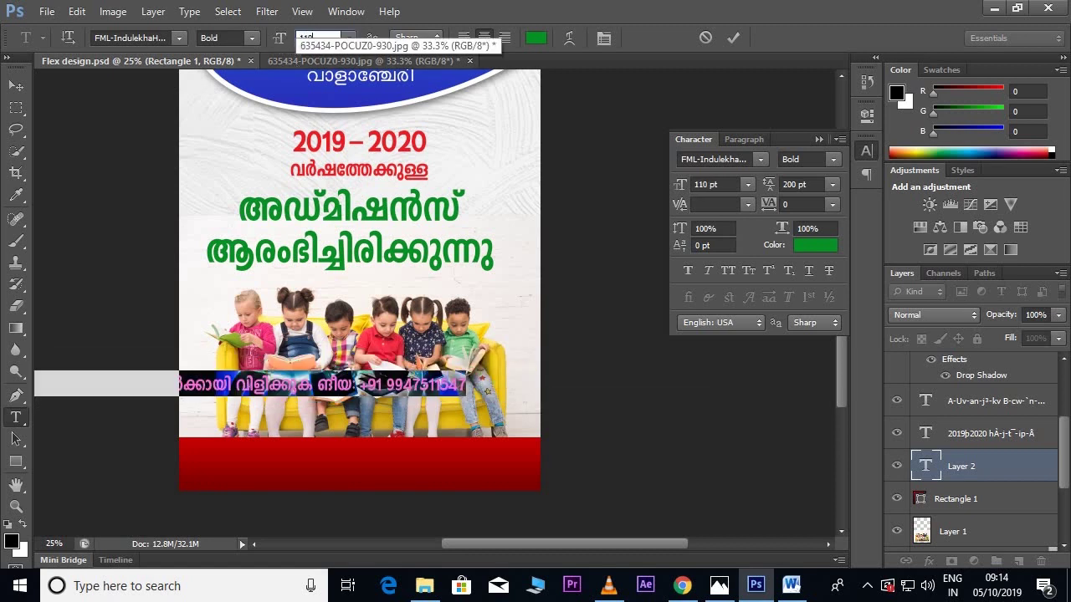
{"action": "type", "text": "113"}
{"action": "key", "text": "Return"}
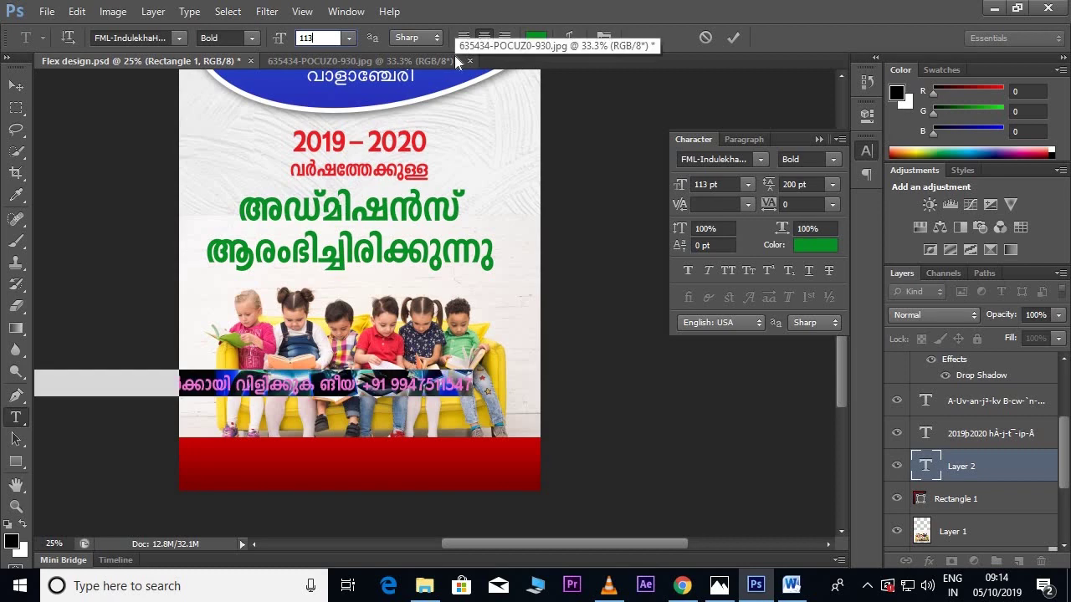
Make the contact text white and move it down into the red footer.
{"action": "left_click", "coordinate": [535, 38]}
{"action": "left_click_drag", "start_coordinate": [569, 123], "coordinate": [532, 83]}
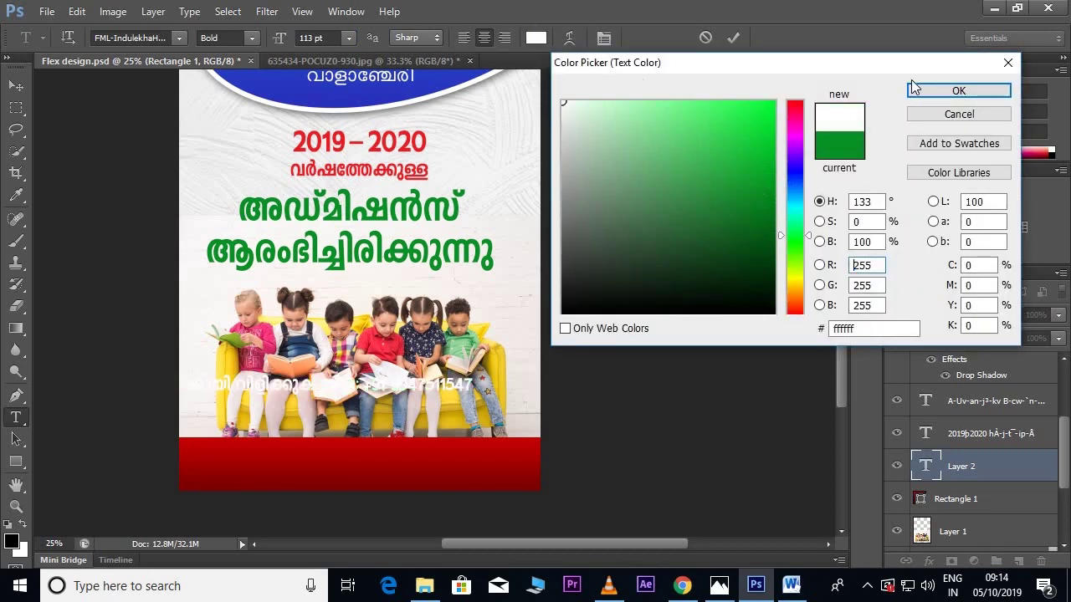
{"action": "left_click", "coordinate": [916, 90]}
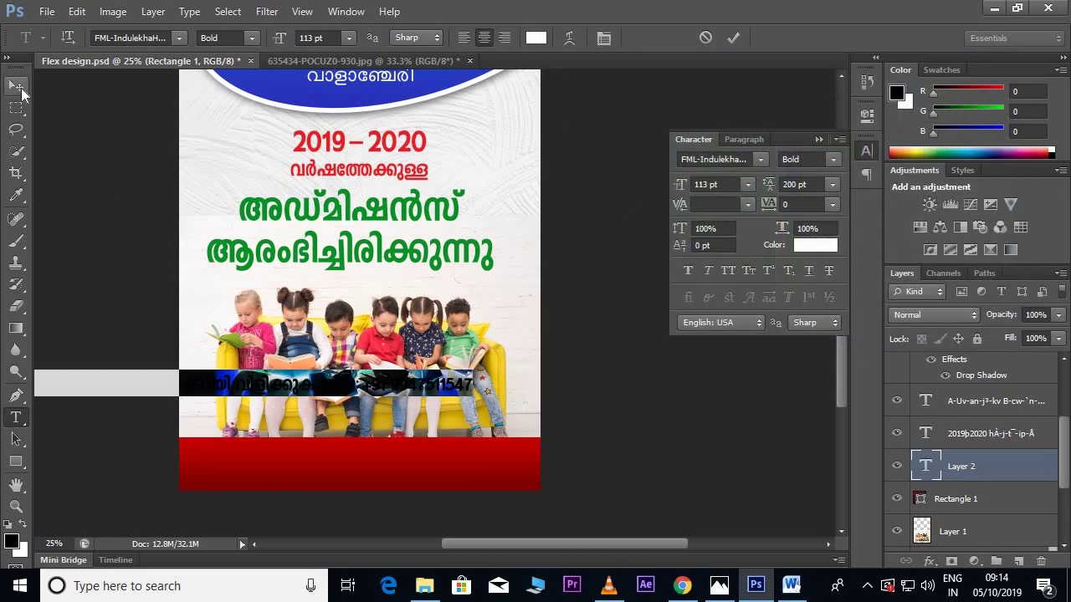
{"action": "left_click", "coordinate": [20, 92]}
{"action": "left_click_drag", "start_coordinate": [419, 385], "coordinate": [419, 457]}
Set the footer text's line spacing to 100 pt.
{"action": "key", "text": "t"}
{"action": "left_click", "coordinate": [510, 452]}
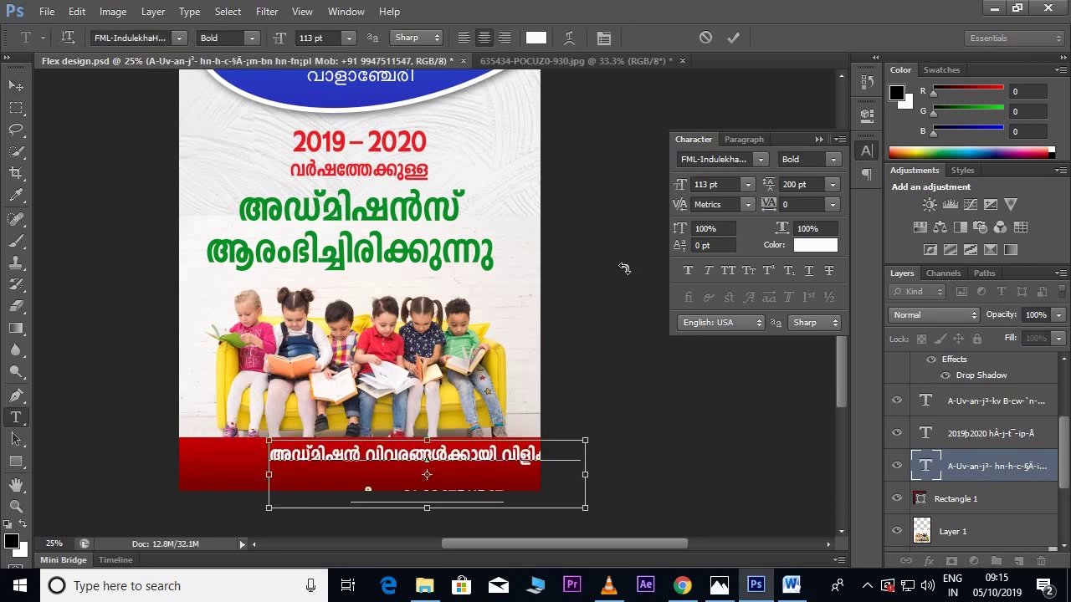
{"action": "key", "text": "ctrl+a"}
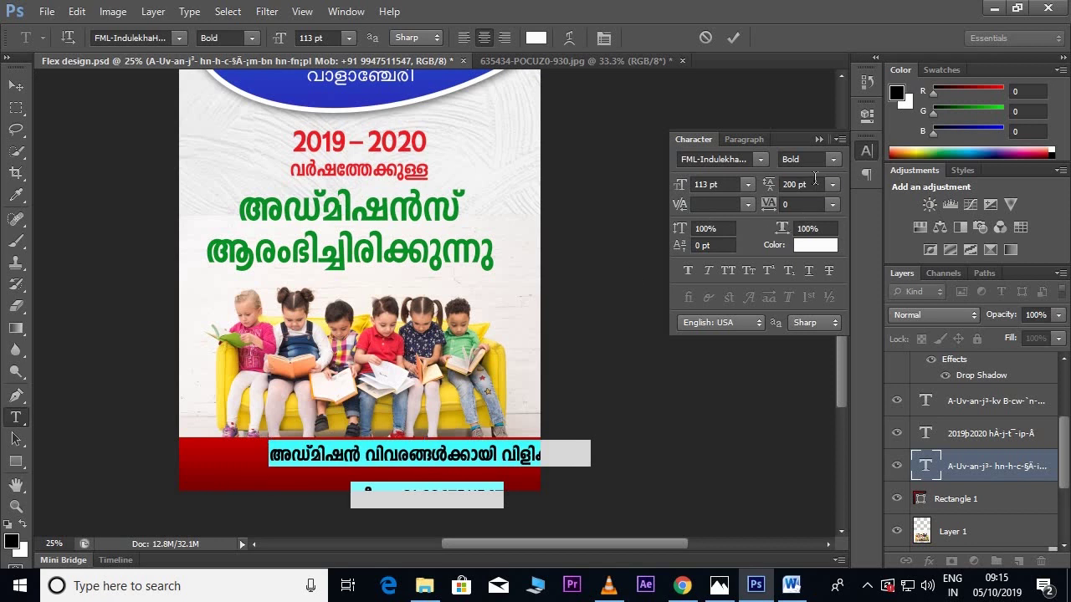
{"action": "left_click", "coordinate": [803, 184]}
{"action": "type", "text": "100"}
{"action": "key", "text": "Return"}
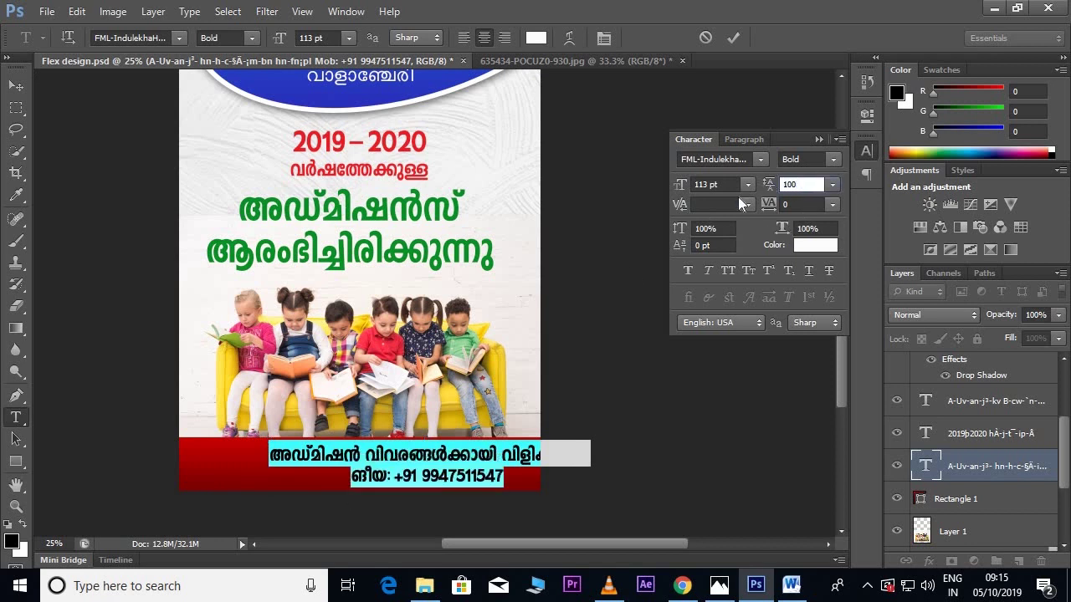
Set the phone-number second line in Roboto at 90 pt.
{"action": "left_click", "coordinate": [504, 475]}
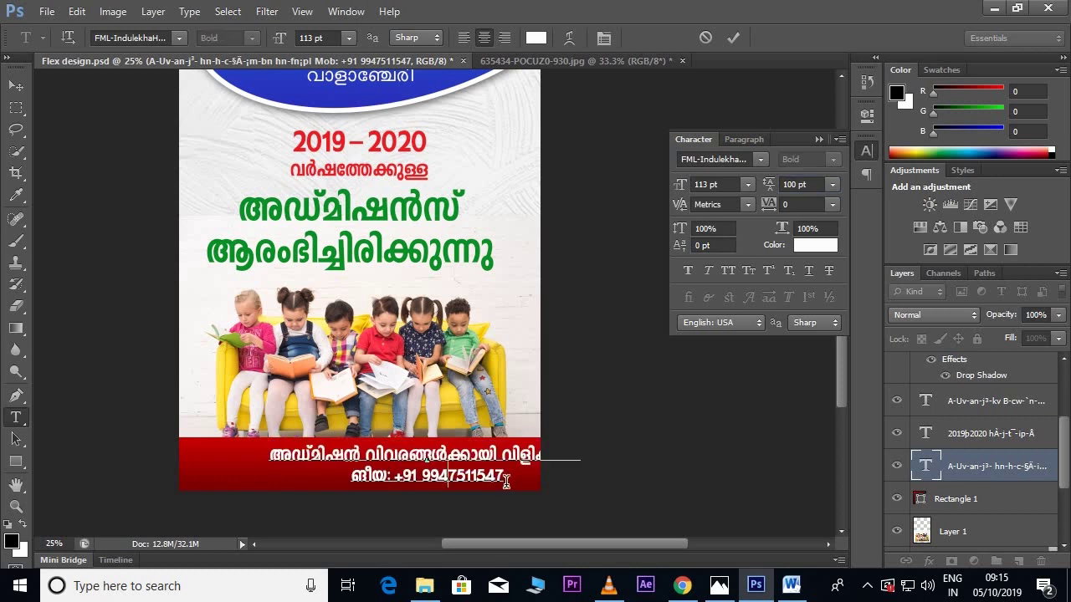
{"action": "left_click_drag", "start_coordinate": [503, 475], "coordinate": [350, 476]}
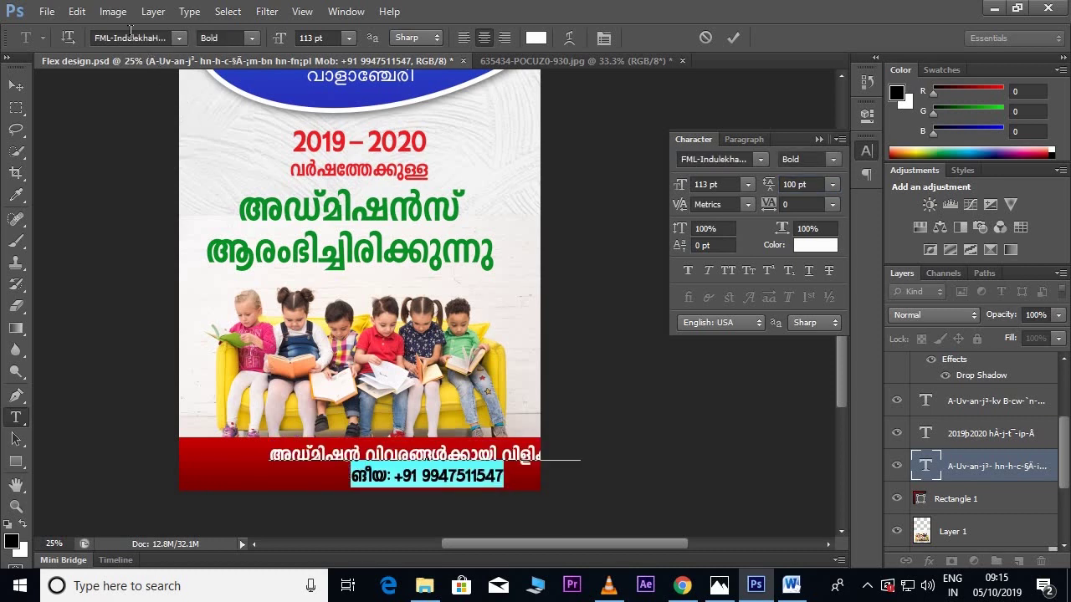
{"action": "left_click", "coordinate": [155, 33]}
{"action": "type", "text": "ro"}
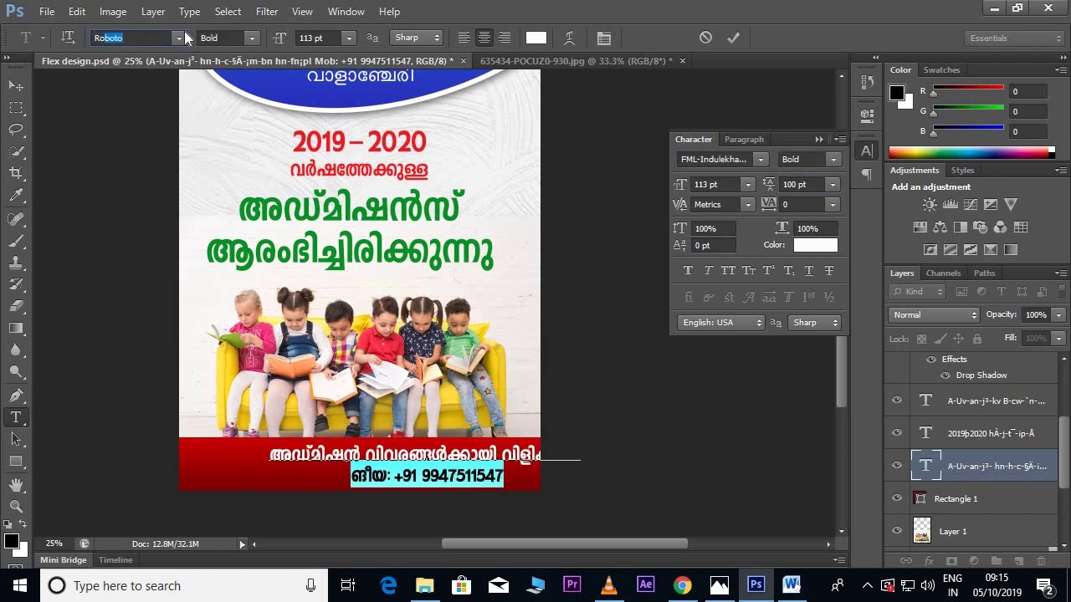
{"action": "key", "text": "Return"}
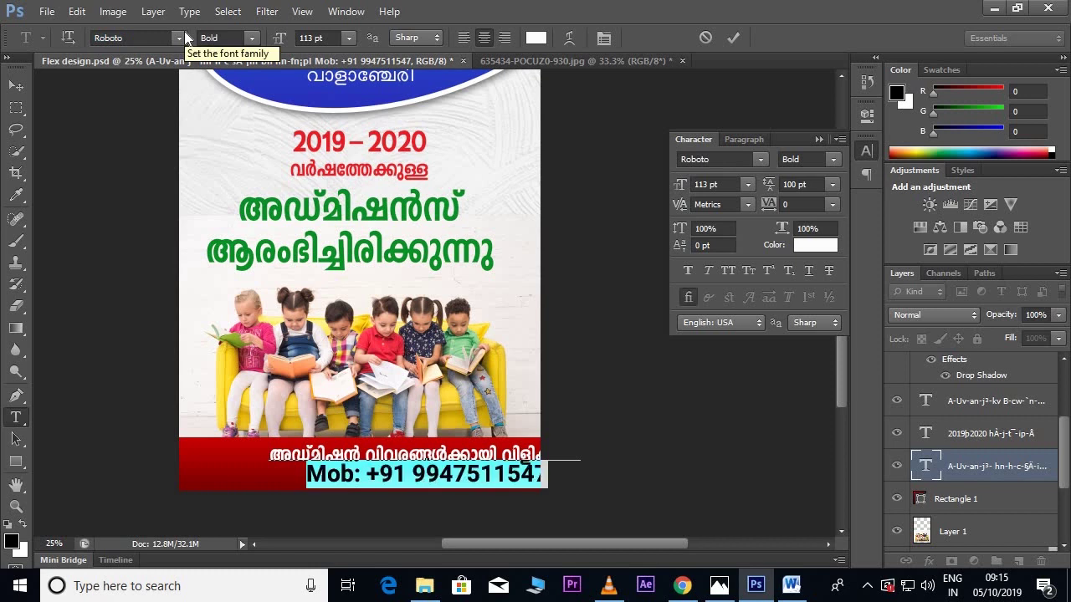
{"action": "left_click", "coordinate": [328, 38]}
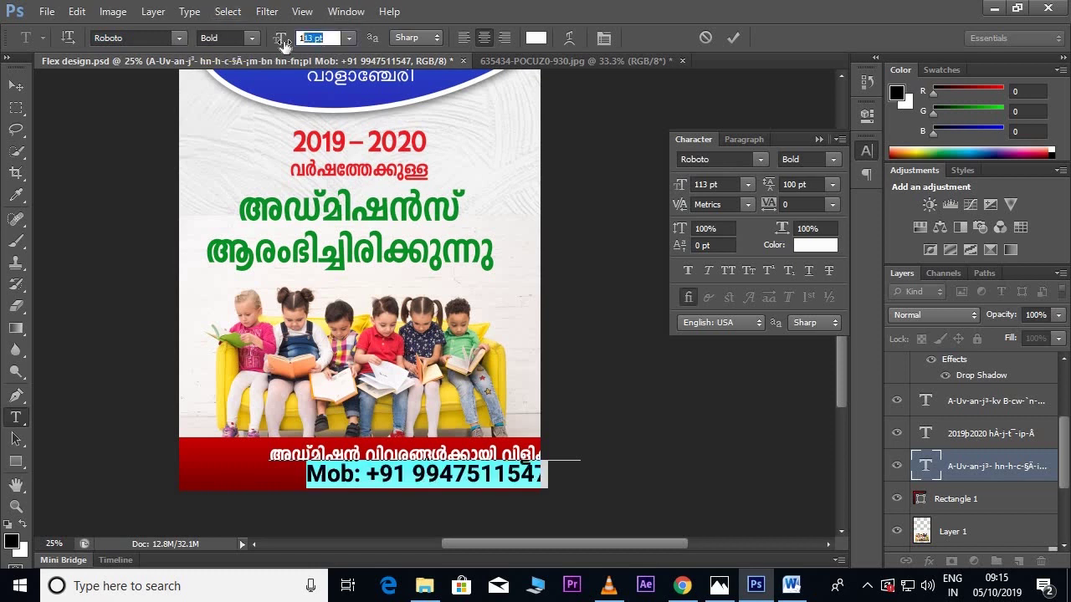
{"action": "type", "text": "90"}
{"action": "key", "text": "Return"}
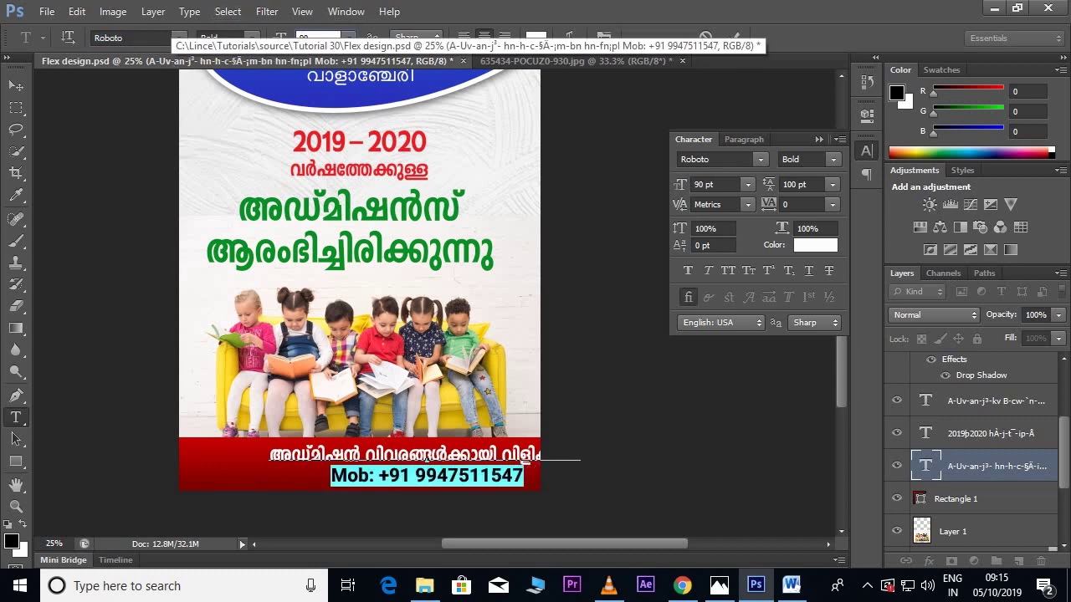
{"action": "type", "text": "9"}
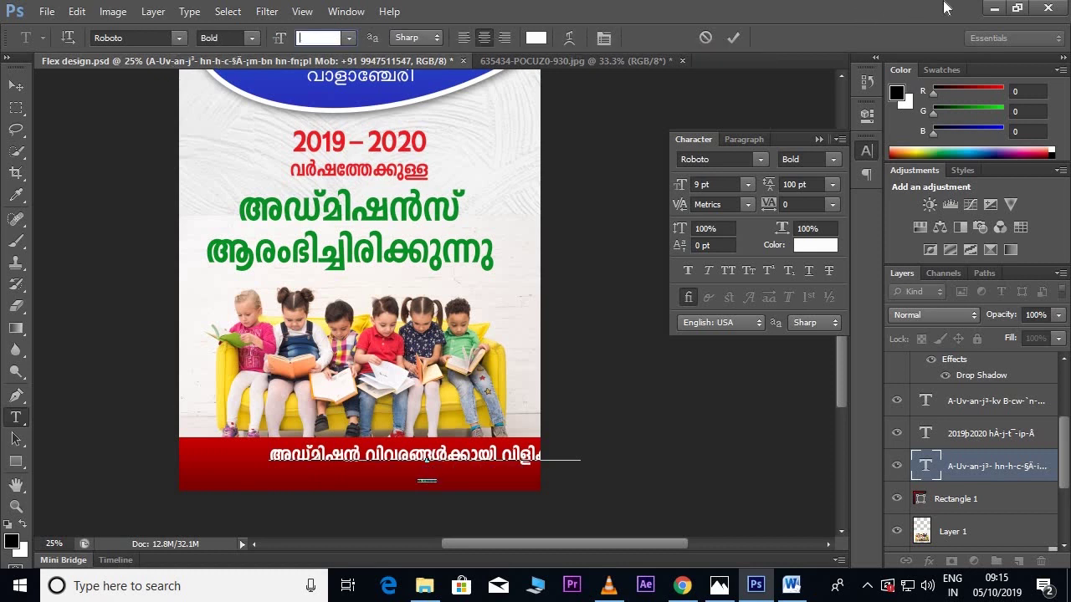
{"action": "type", "text": "0"}
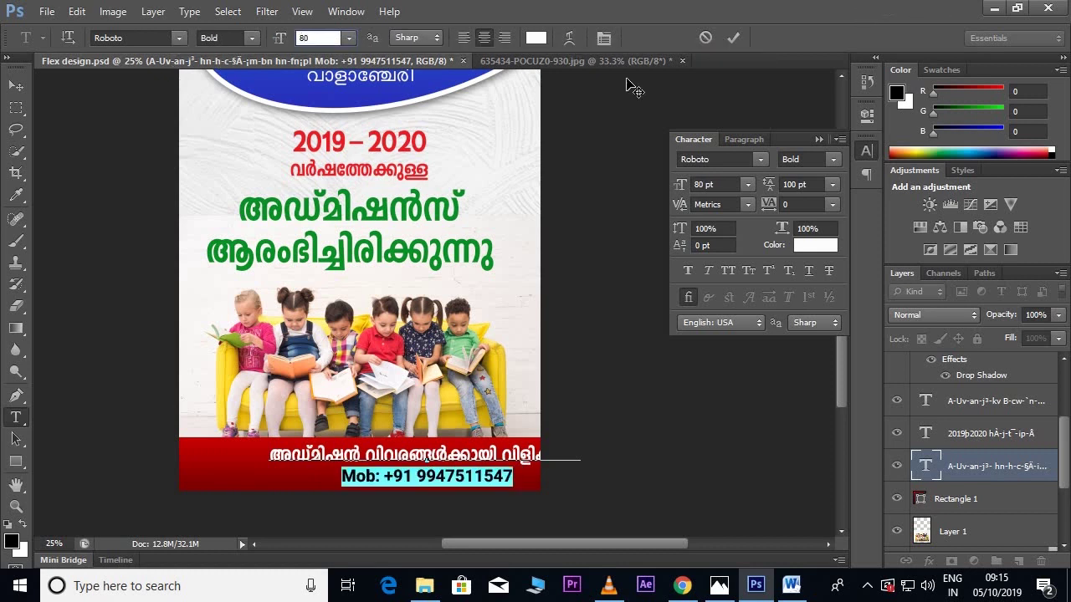
Shift the footer text left to centre it and nudge it slightly up.
{"action": "left_click", "coordinate": [16, 86]}
{"action": "left_click_drag", "start_coordinate": [468, 459], "coordinate": [407, 458]}
{"action": "key", "text": "shift+Up"}
{"action": "key", "text": "shift+Up"}
{"action": "key", "text": "shift+Up"}
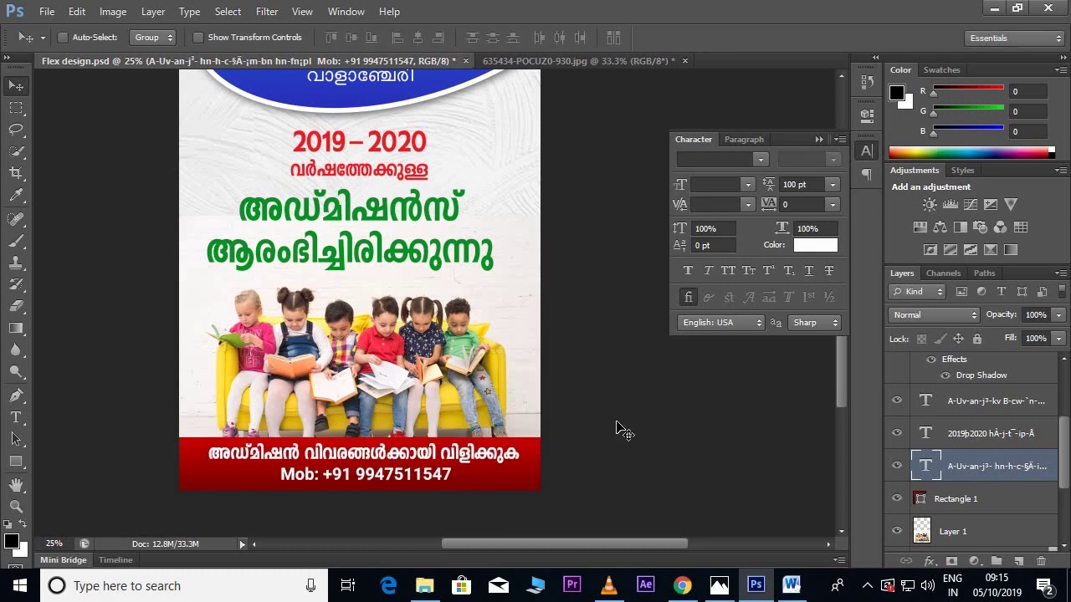
{"action": "key", "text": "shift+Up"}
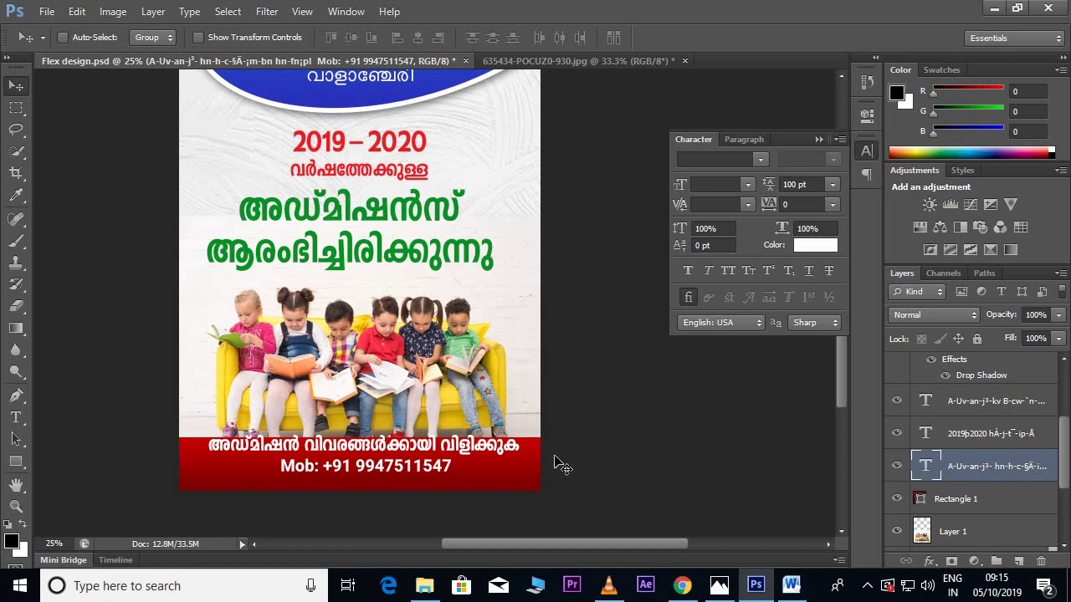
Extend the red footer rectangle's top edge upward to make it taller.
{"action": "right_click", "coordinate": [521, 462]}
{"action": "left_click", "coordinate": [574, 472]}
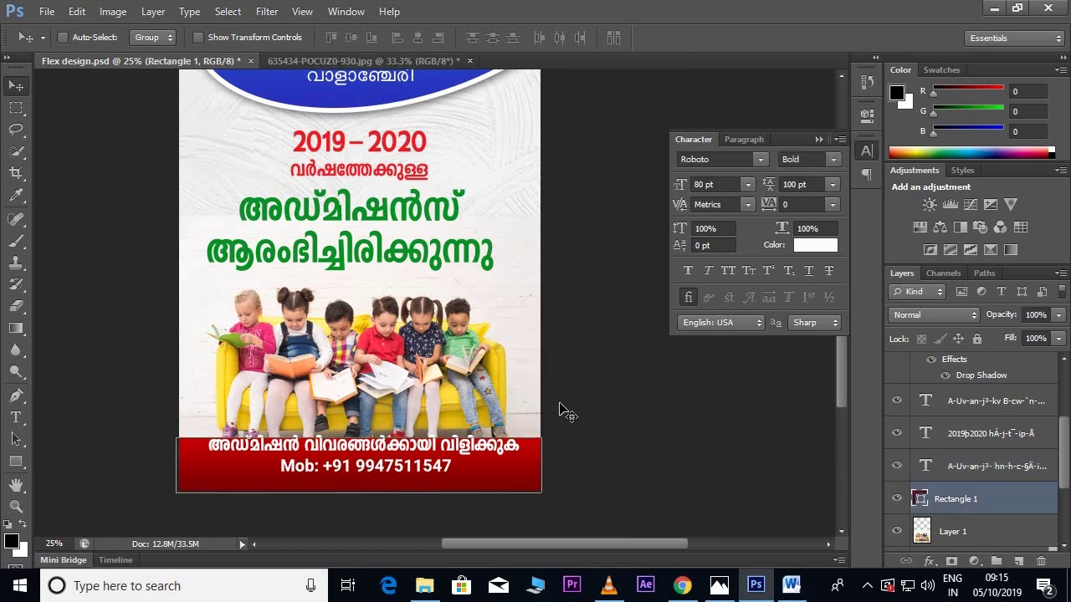
{"action": "key", "text": "ctrl+t"}
{"action": "left_click_drag", "start_coordinate": [360, 438], "coordinate": [362, 428]}
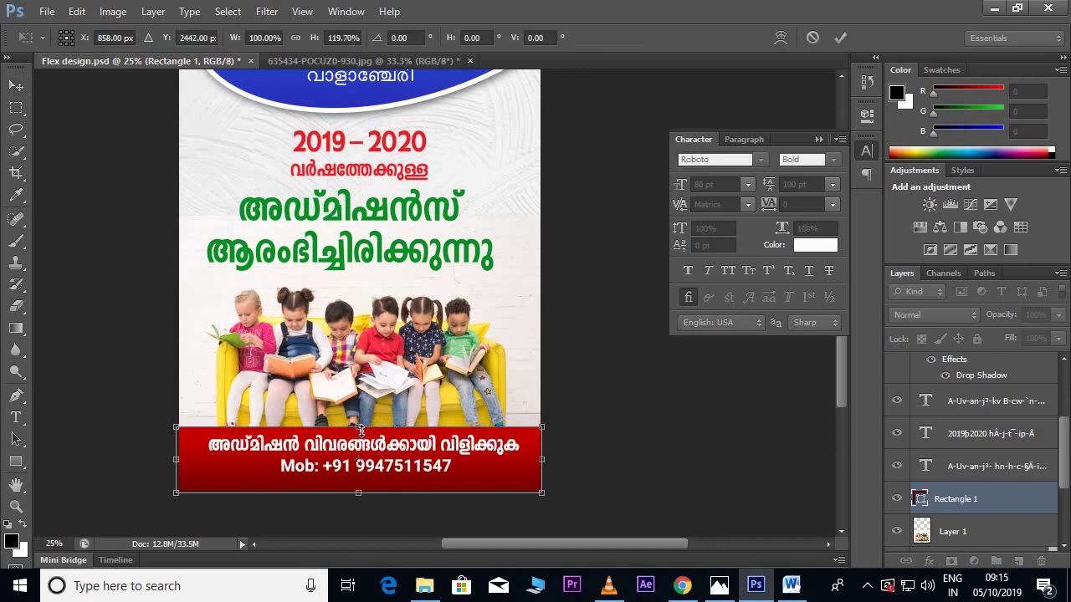
{"action": "key", "text": "Return"}
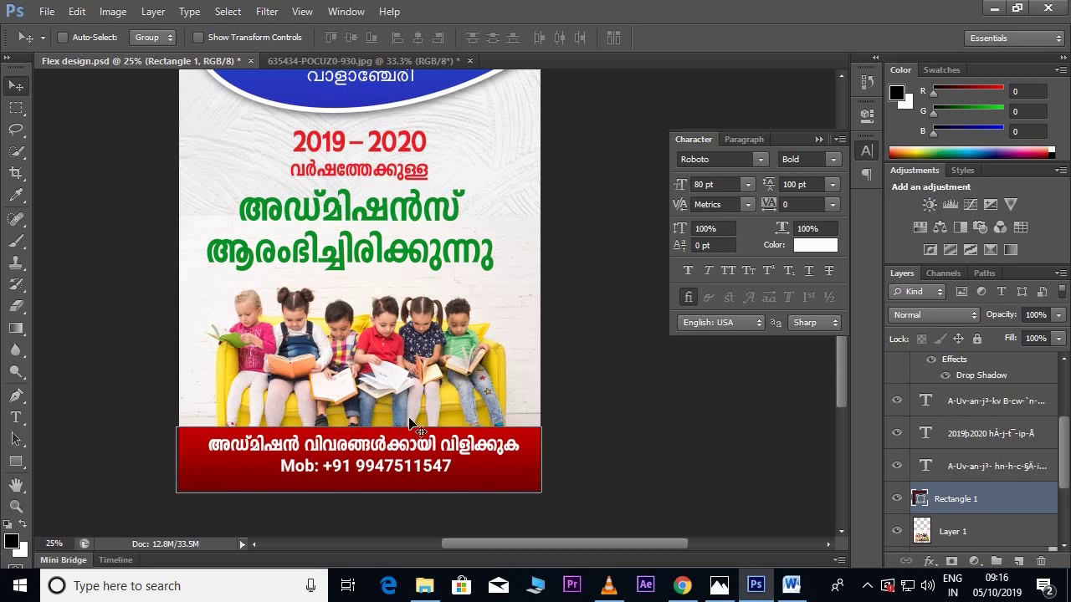
Move the children photo up slightly.
{"action": "right_click", "coordinate": [396, 381]}
{"action": "left_click", "coordinate": [417, 390]}
{"action": "left_click_drag", "start_coordinate": [502, 366], "coordinate": [499, 350]}
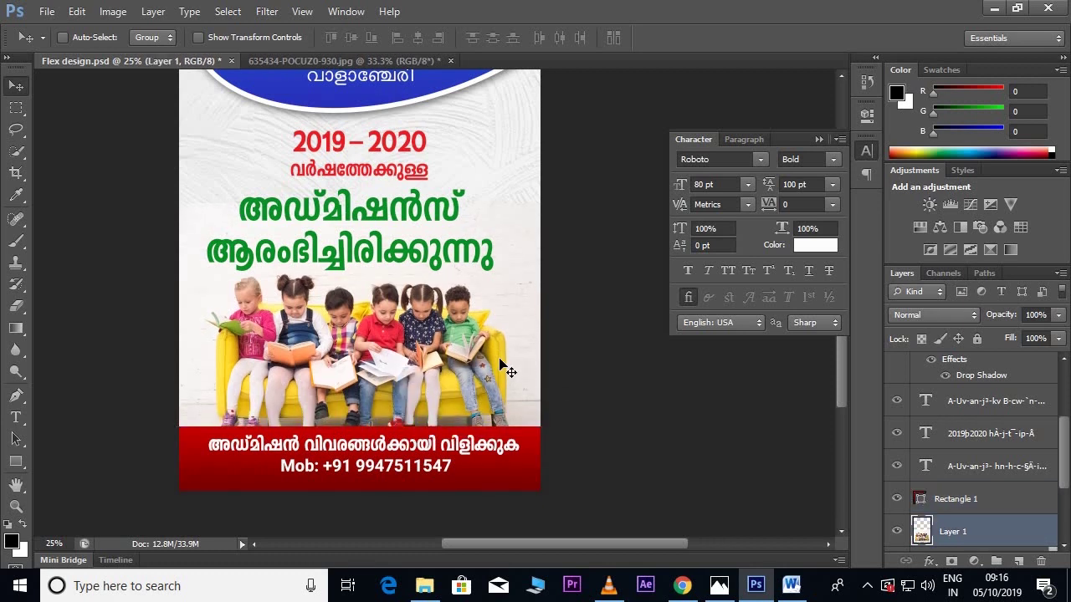
{"action": "left_click_drag", "start_coordinate": [466, 433], "coordinate": [487, 430]}
Nudge the phone number text slightly left and save the poster.
{"action": "right_click", "coordinate": [483, 447]}
{"action": "left_click", "coordinate": [494, 455]}
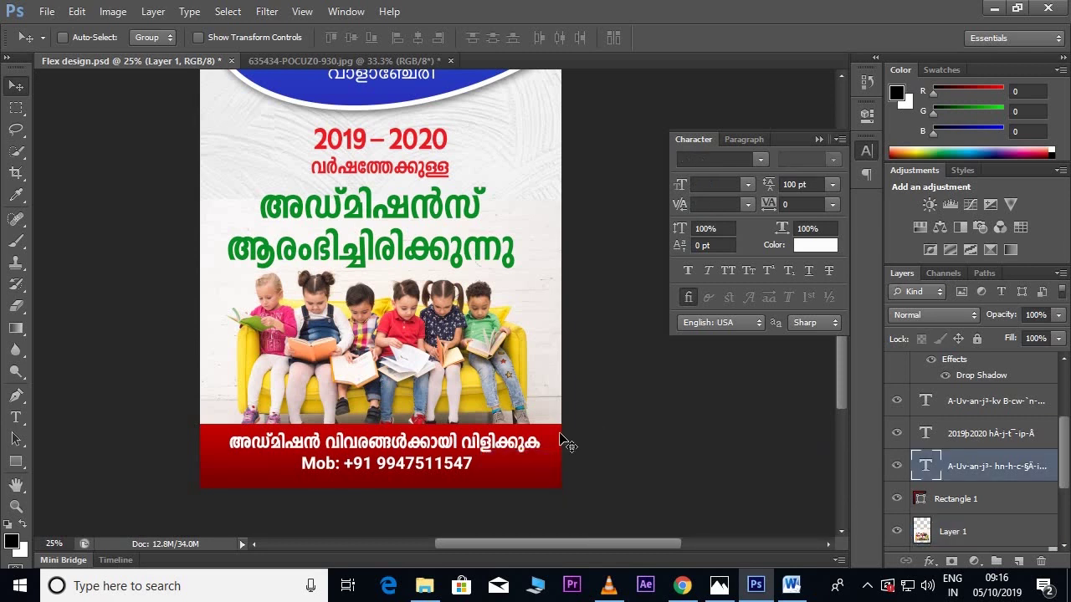
{"action": "left_click_drag", "start_coordinate": [566, 442], "coordinate": [565, 445]}
{"action": "key", "text": "Left"}
{"action": "key", "text": "Left"}
{"action": "key", "text": "Left"}
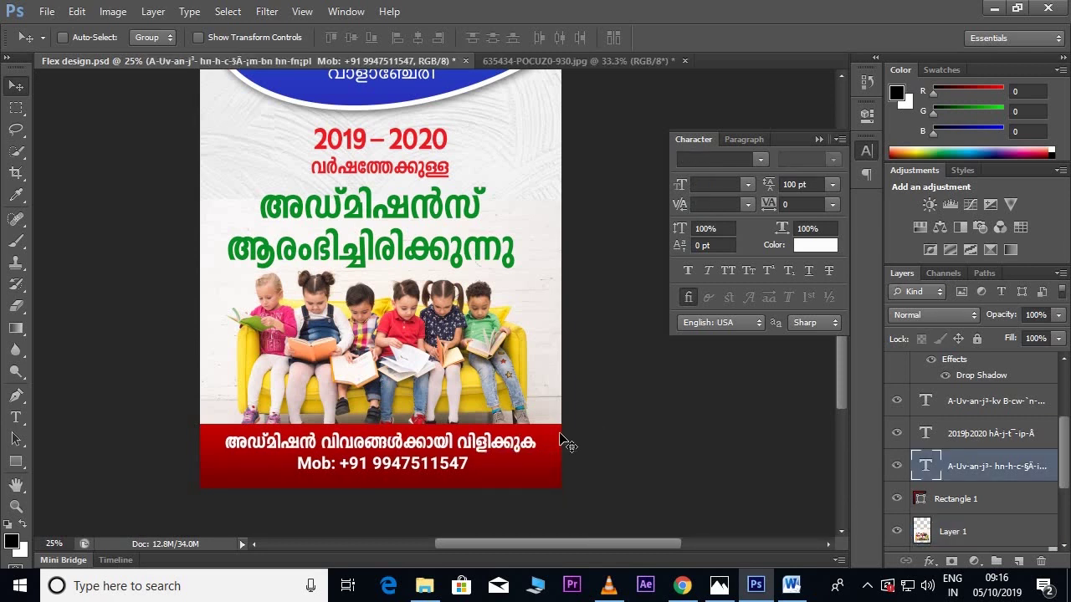
{"action": "key", "text": "ctrl+s"}
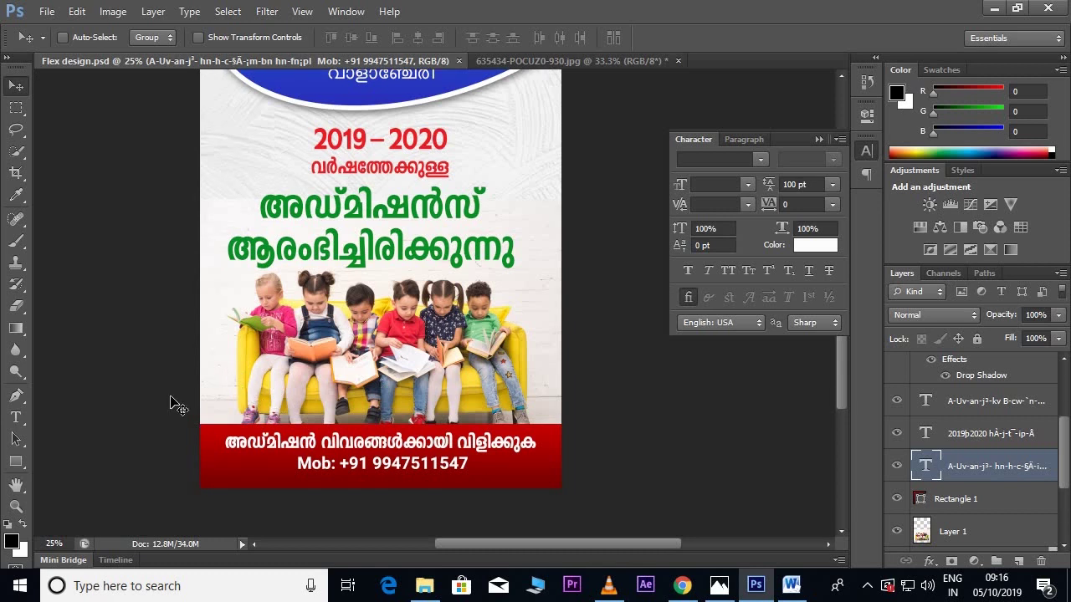
Choose the Rounded Rectangle tool with orange #ffb400 as the foreground colour.
{"action": "left_click", "coordinate": [24, 461]}
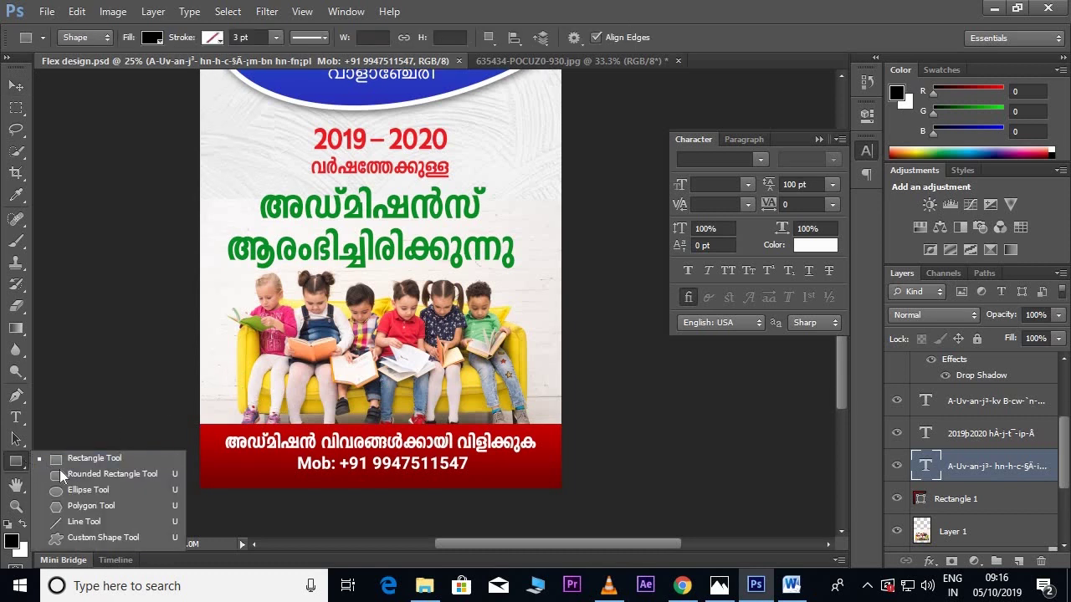
{"action": "left_click", "coordinate": [63, 473]}
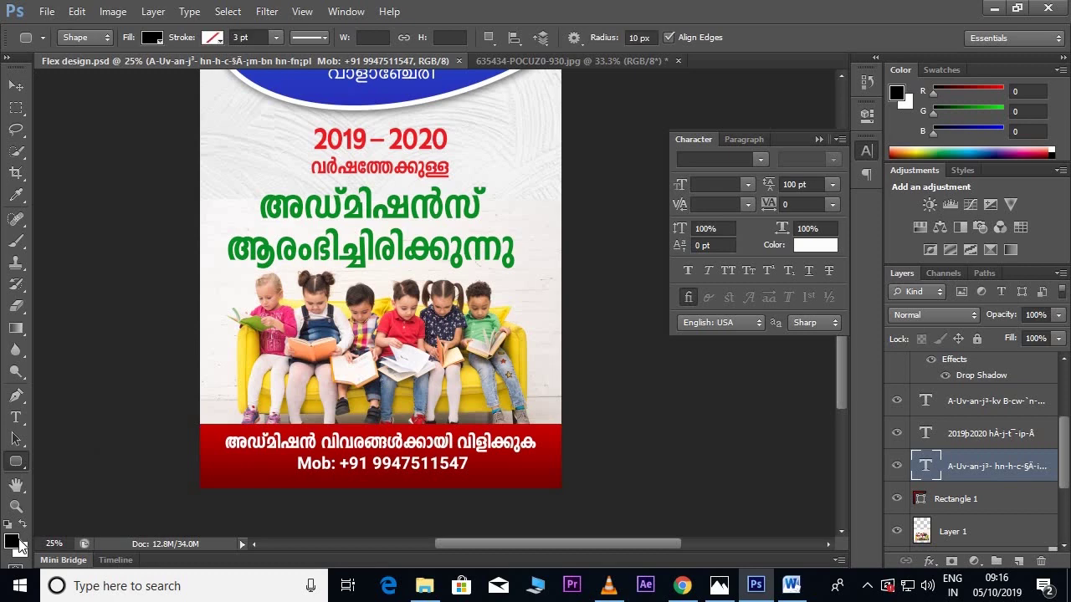
{"action": "left_click", "coordinate": [15, 543]}
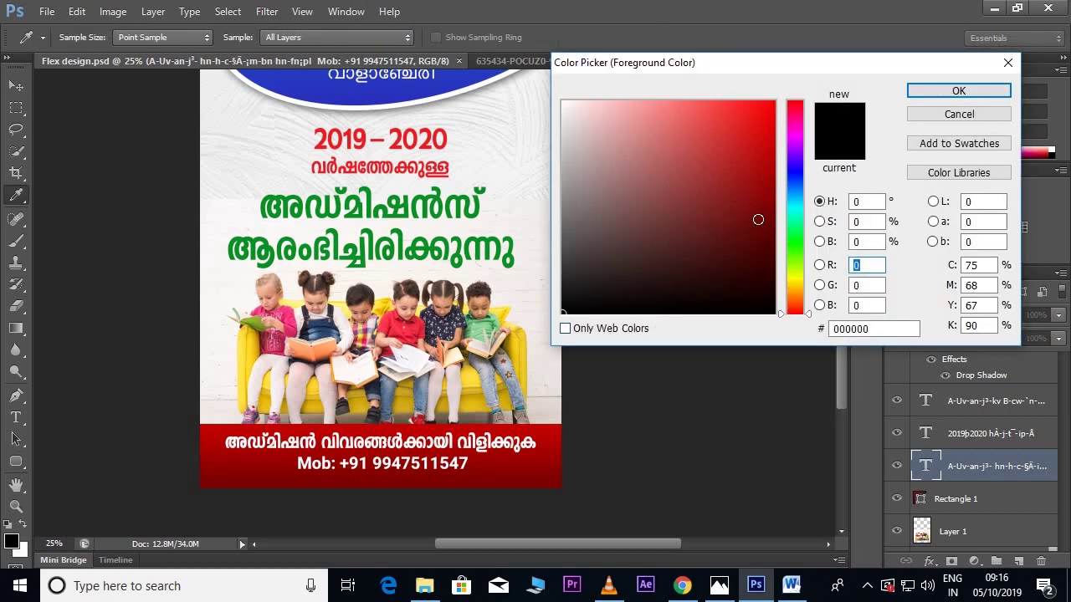
{"action": "left_click", "coordinate": [846, 328]}
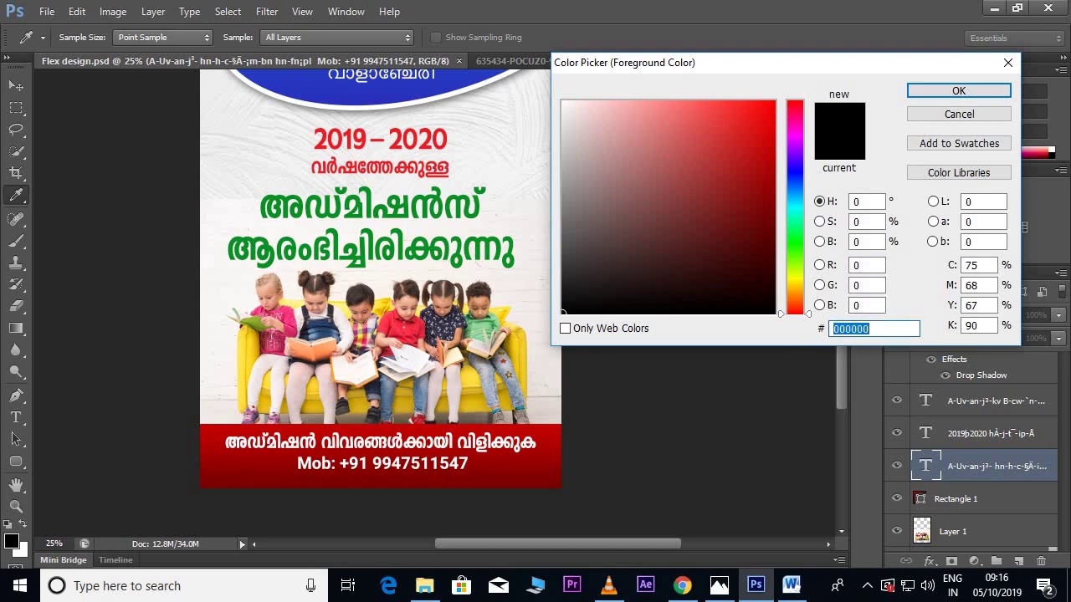
{"action": "type", "text": "ffb400"}
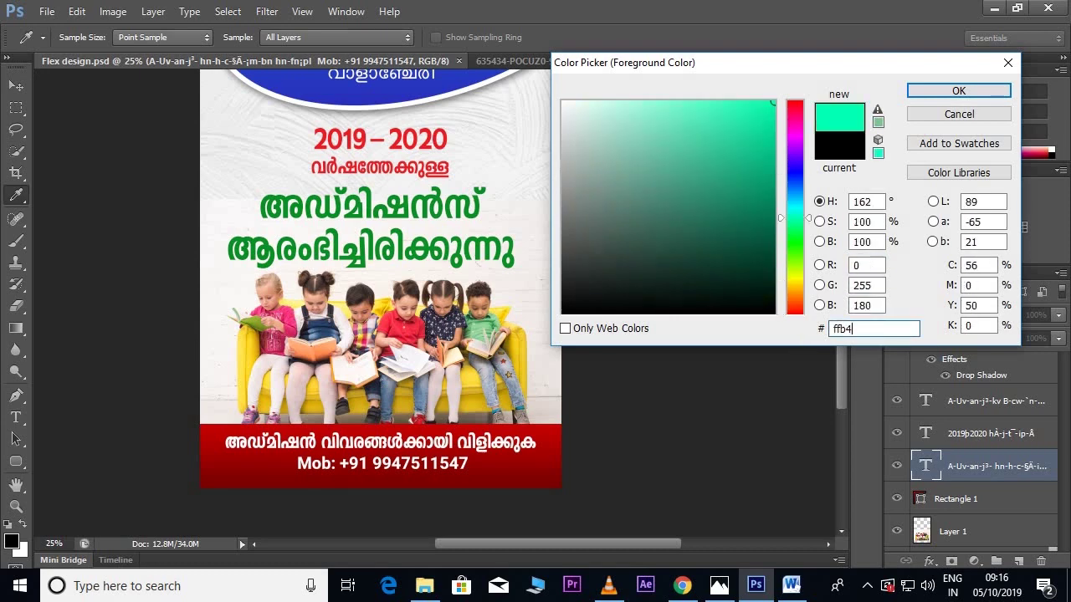
{"action": "left_click", "coordinate": [937, 92]}
{"action": "key", "text": "u"}
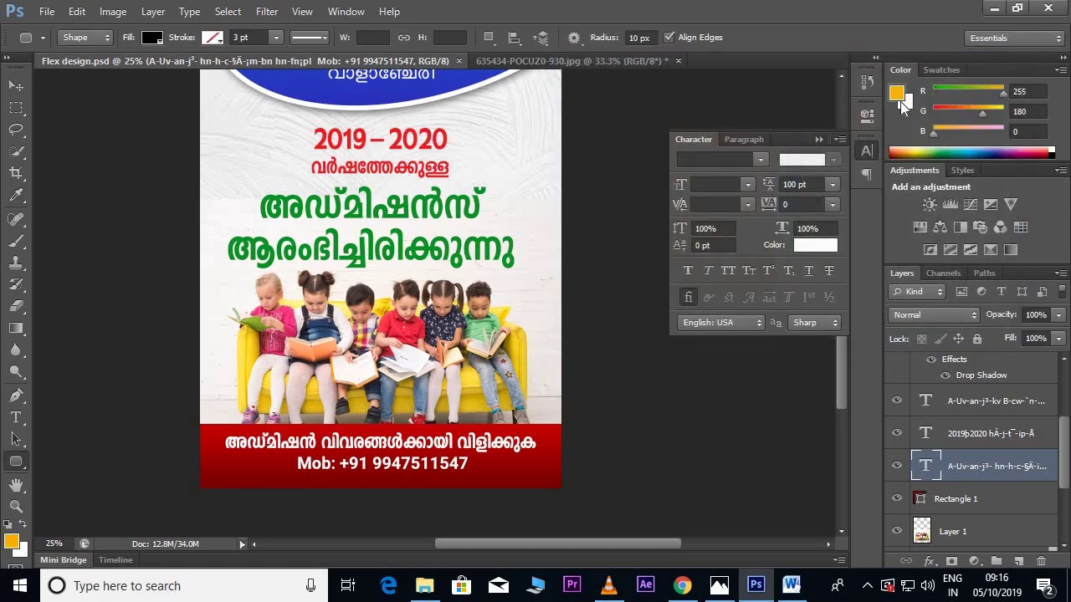
Draw an orange rounded rectangle with a 40 px corner radius over the children photo.
{"action": "left_click_drag", "start_coordinate": [235, 279], "coordinate": [278, 321]}
{"action": "key", "text": "ctrl+z"}
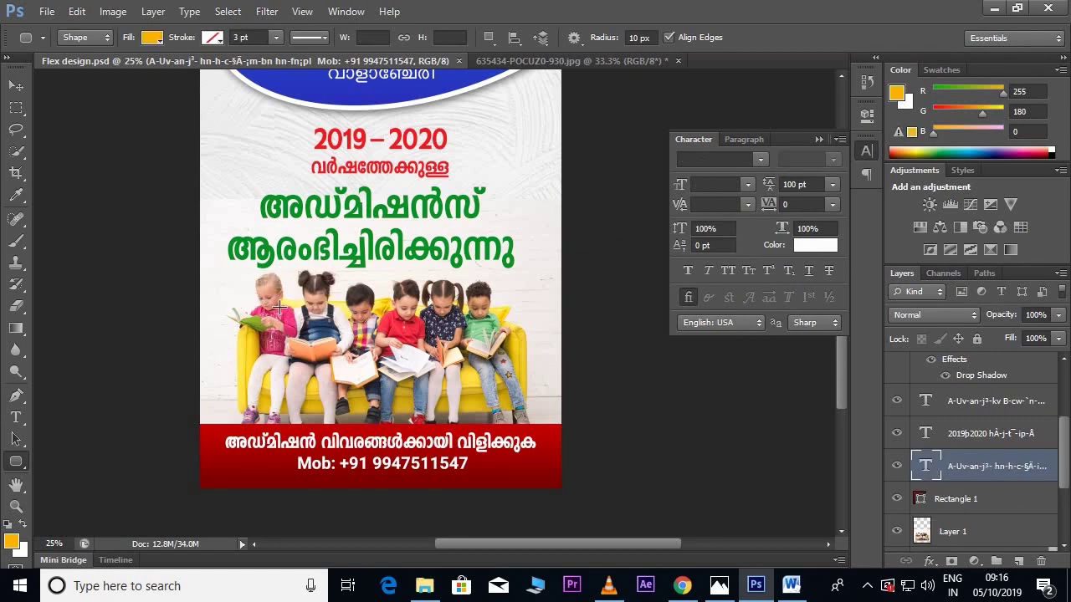
{"action": "left_click", "coordinate": [640, 36]}
{"action": "type", "text": "35"}
{"action": "key", "text": "Return"}
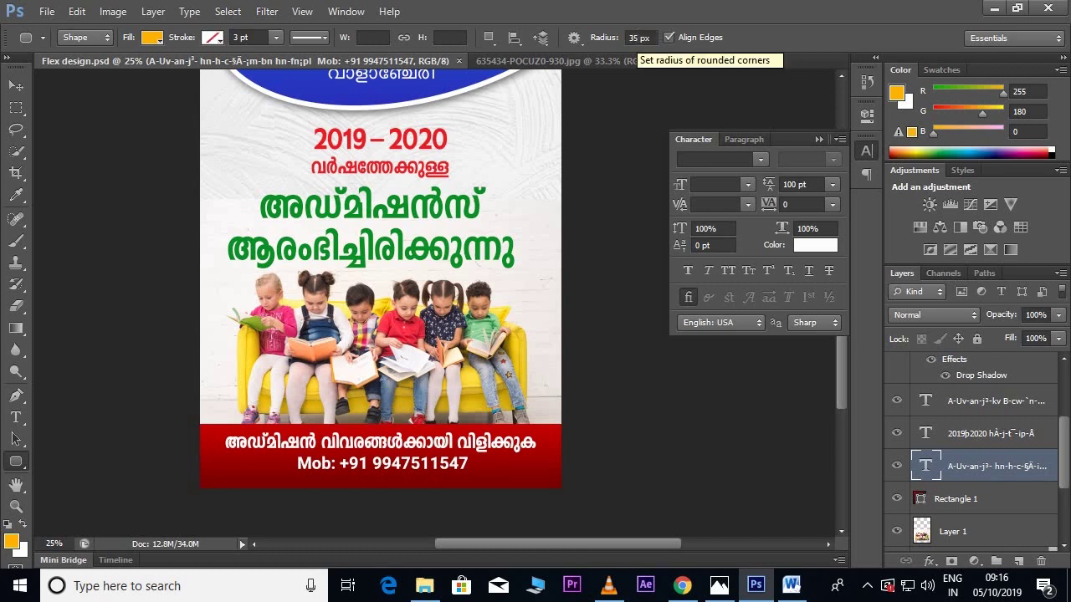
{"action": "left_click_drag", "start_coordinate": [249, 296], "coordinate": [346, 371]}
{"action": "key", "text": "ctrl+z"}
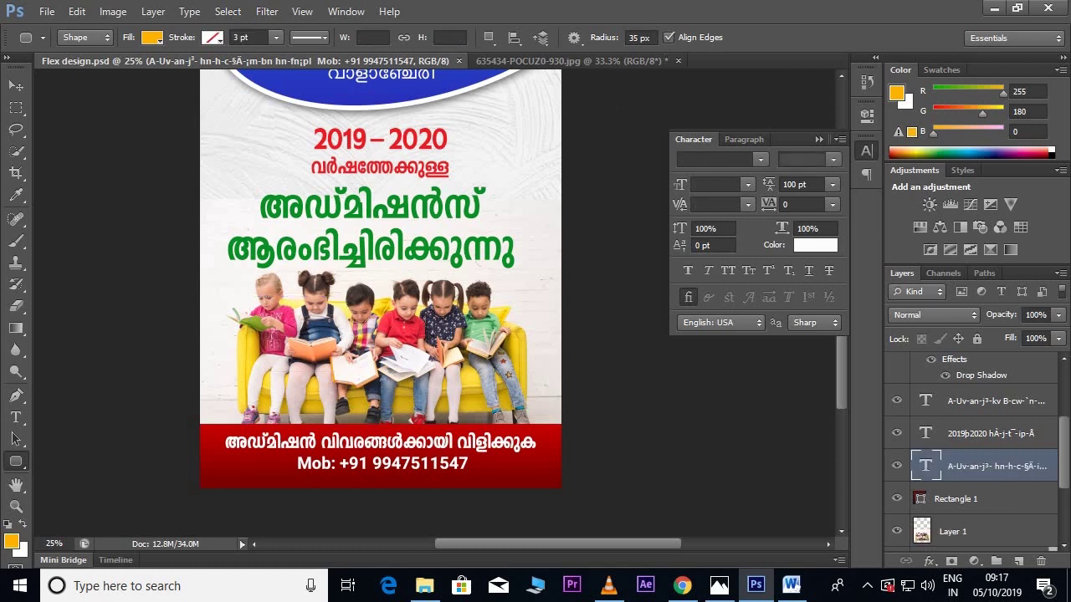
{"action": "left_click", "coordinate": [589, 45]}
{"action": "type", "text": "40"}
{"action": "key", "text": "Return"}
{"action": "left_click_drag", "start_coordinate": [220, 286], "coordinate": [371, 429]}
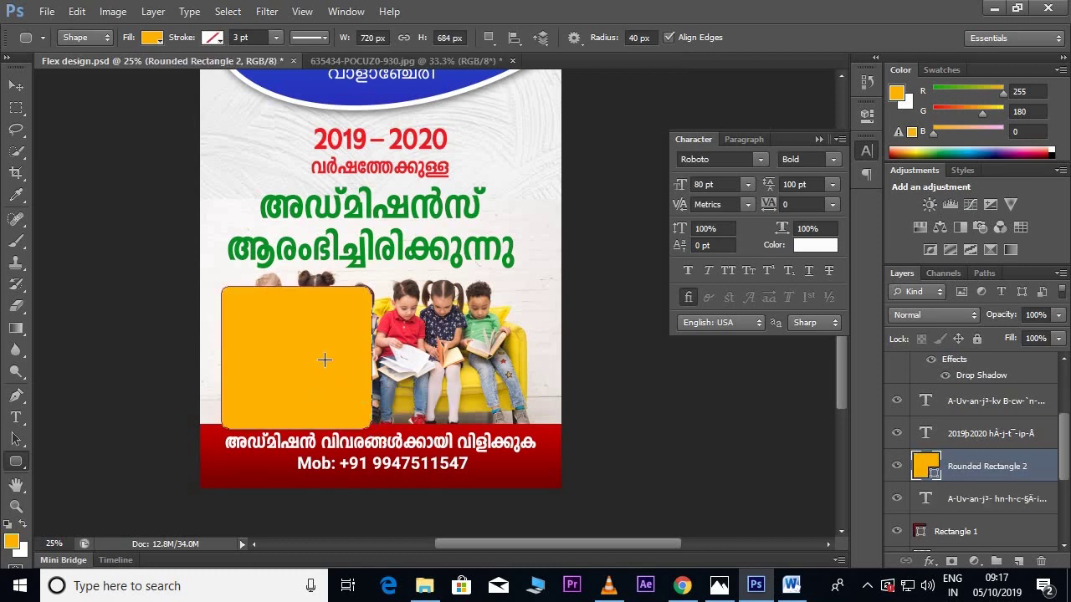
Give the rounded rectangle a thick white outline of about 16 pt.
{"action": "left_click", "coordinate": [212, 39]}
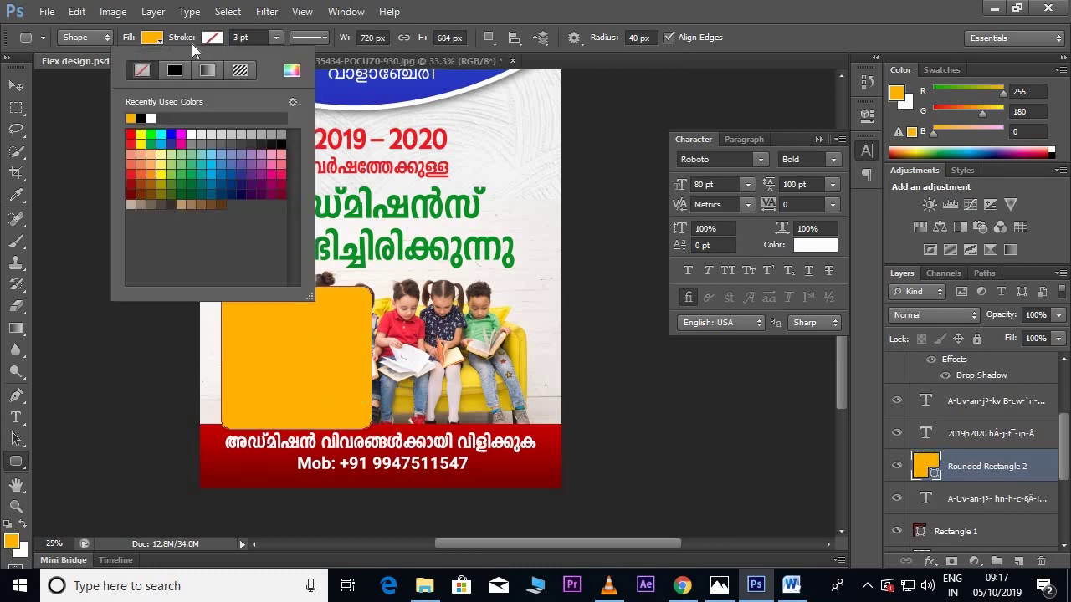
{"action": "left_click", "coordinate": [152, 118]}
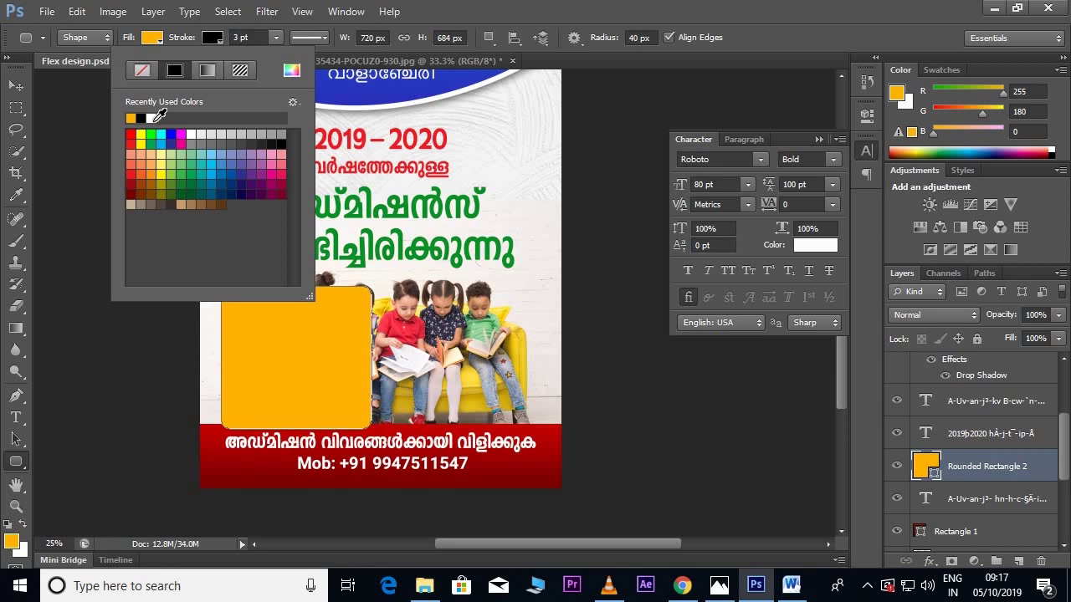
{"action": "left_click", "coordinate": [271, 37]}
{"action": "left_click", "coordinate": [272, 38]}
{"action": "left_click_drag", "start_coordinate": [279, 57], "coordinate": [293, 59]}
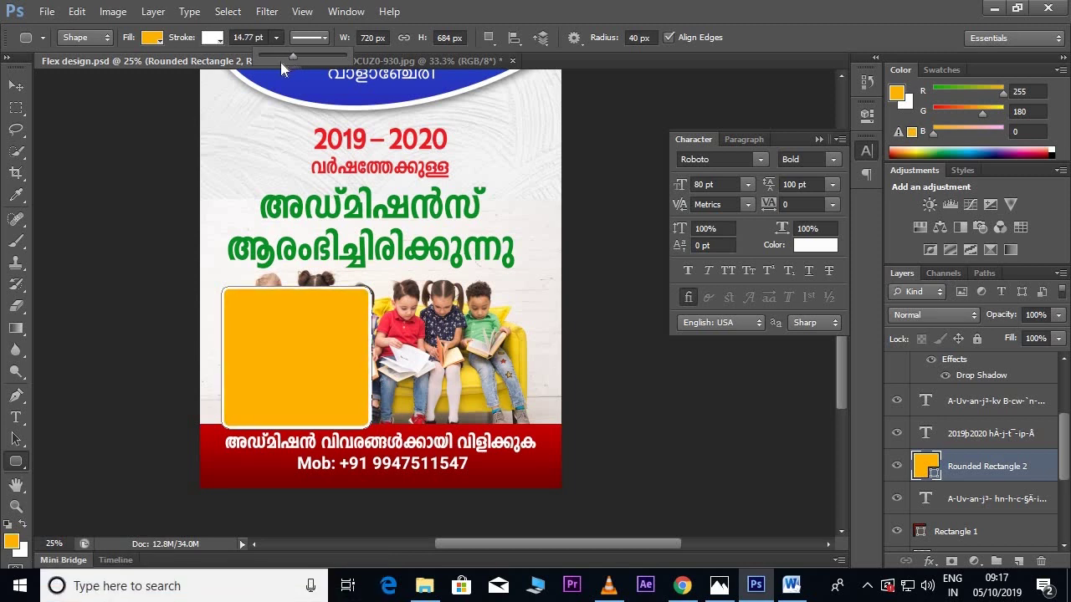
{"action": "left_click", "coordinate": [23, 94]}
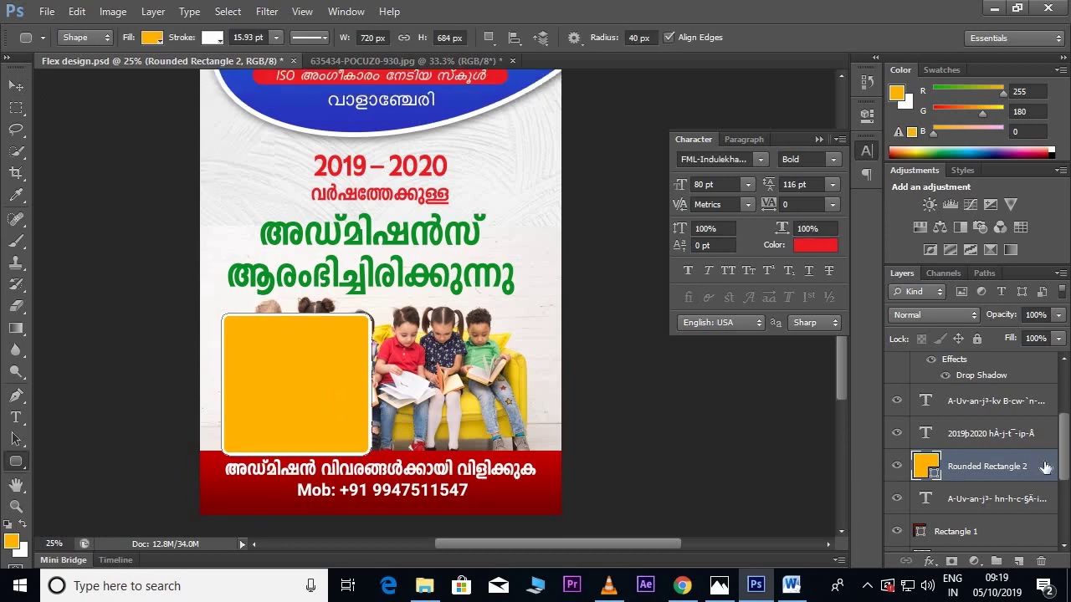
{"action": "left_click", "coordinate": [933, 561]}
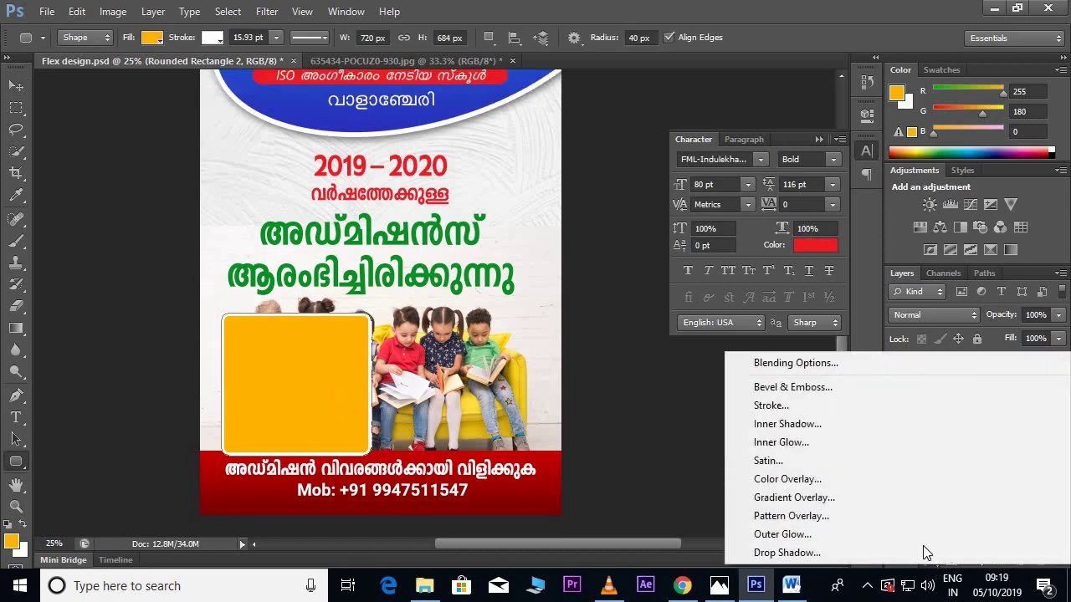
Add a drop shadow with distance 17, size 35 and 62% opacity.
{"action": "left_click", "coordinate": [826, 550]}
{"action": "left_click_drag", "start_coordinate": [650, 203], "coordinate": [661, 203]}
{"action": "left_click_drag", "start_coordinate": [660, 240], "coordinate": [661, 240]}
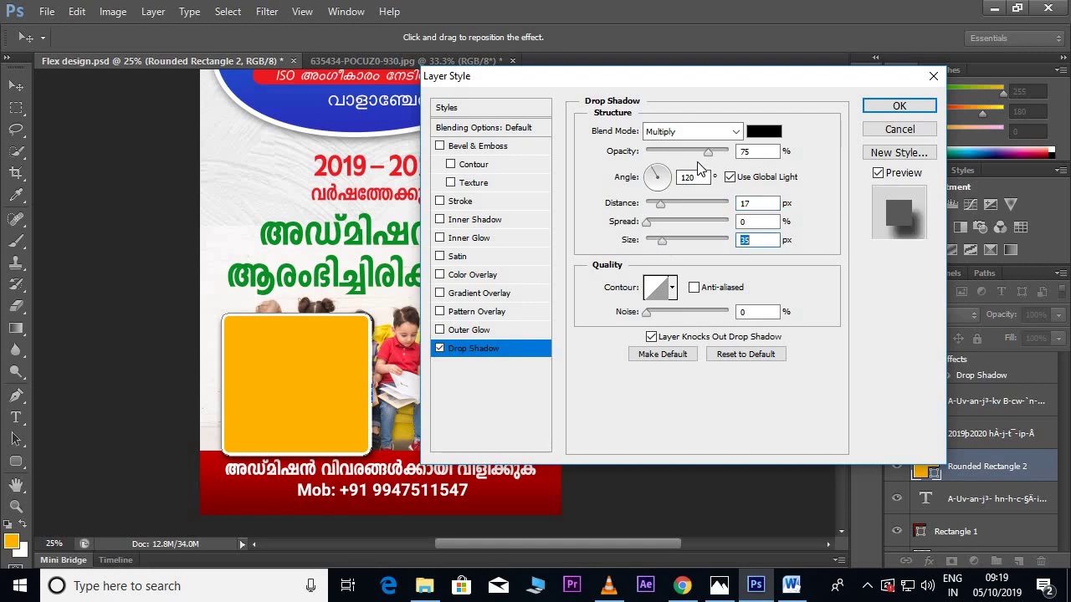
{"action": "left_click_drag", "start_coordinate": [705, 152], "coordinate": [696, 151]}
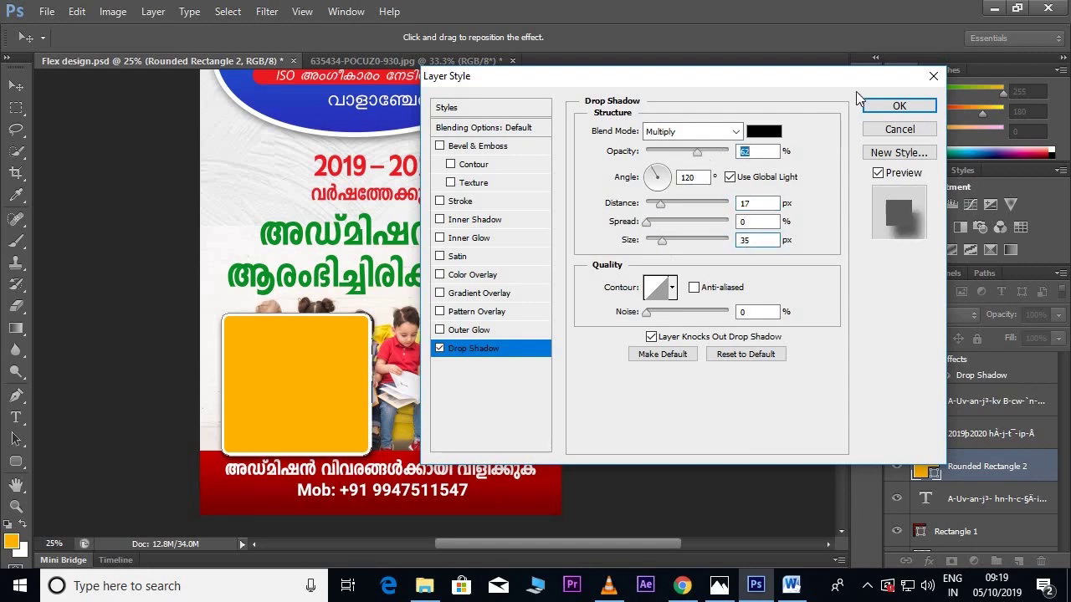
{"action": "left_click", "coordinate": [880, 106]}
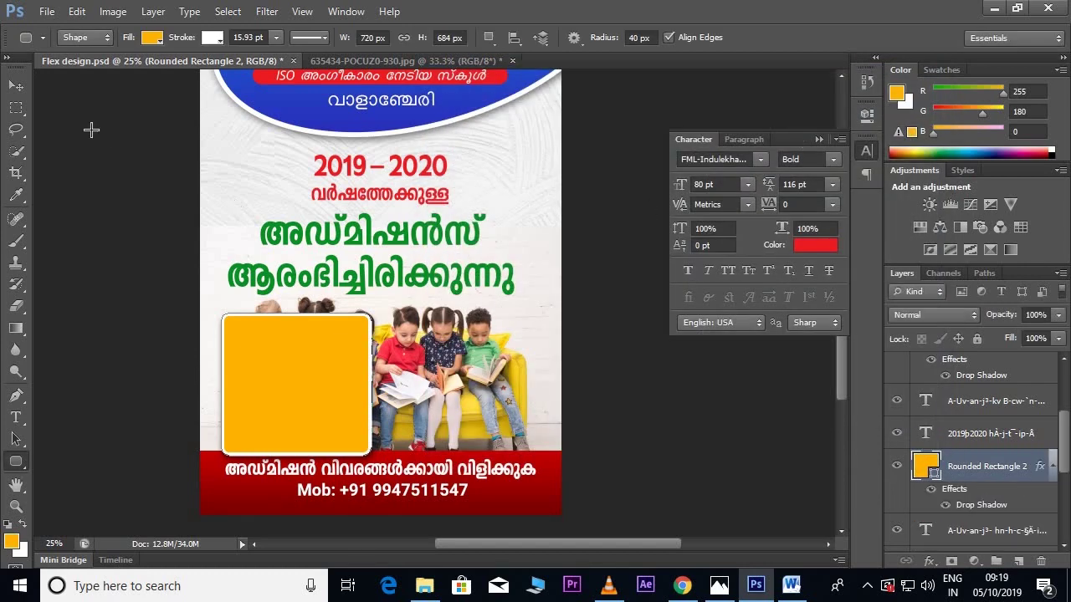
Tilt the orange rectangle, move it to the lower left, and place its layer below the red footer.
{"action": "left_click", "coordinate": [16, 87]}
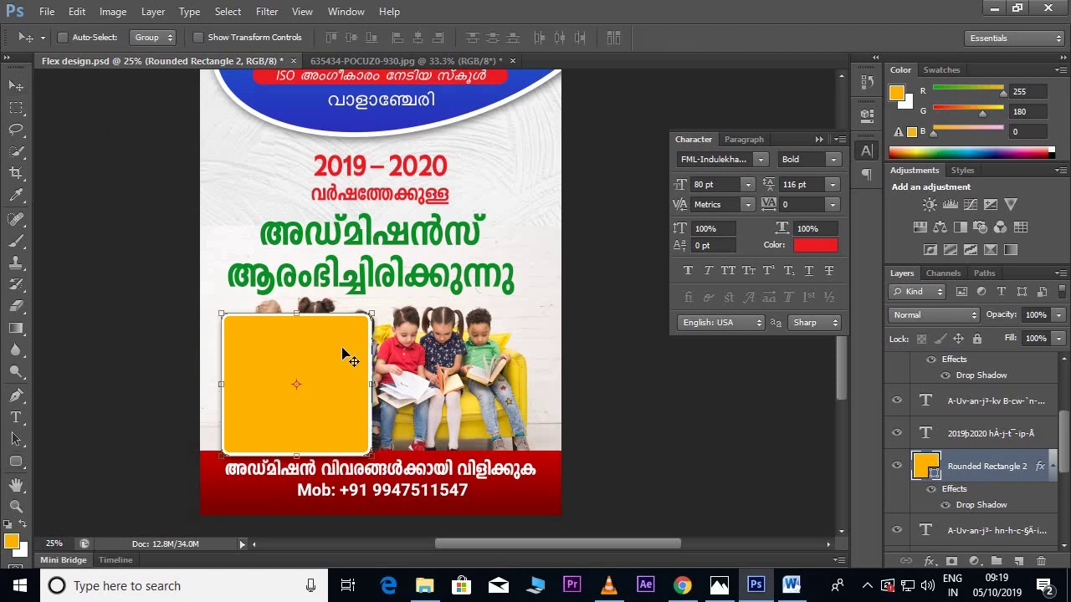
{"action": "key", "text": "ctrl+t"}
{"action": "left_click_drag", "start_coordinate": [388, 311], "coordinate": [402, 362]}
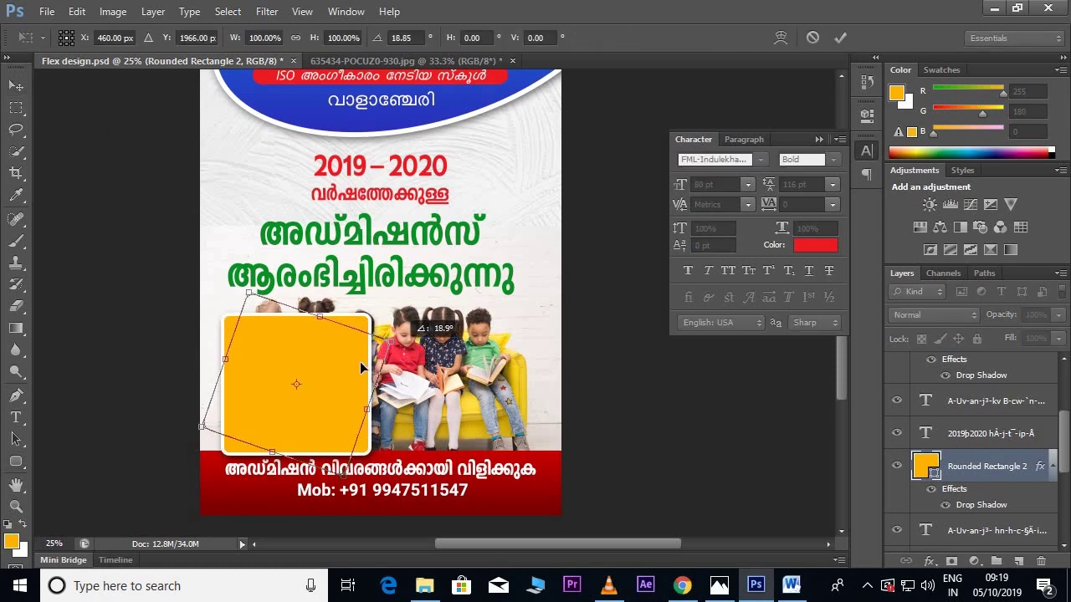
{"action": "left_click_drag", "start_coordinate": [318, 387], "coordinate": [294, 401]}
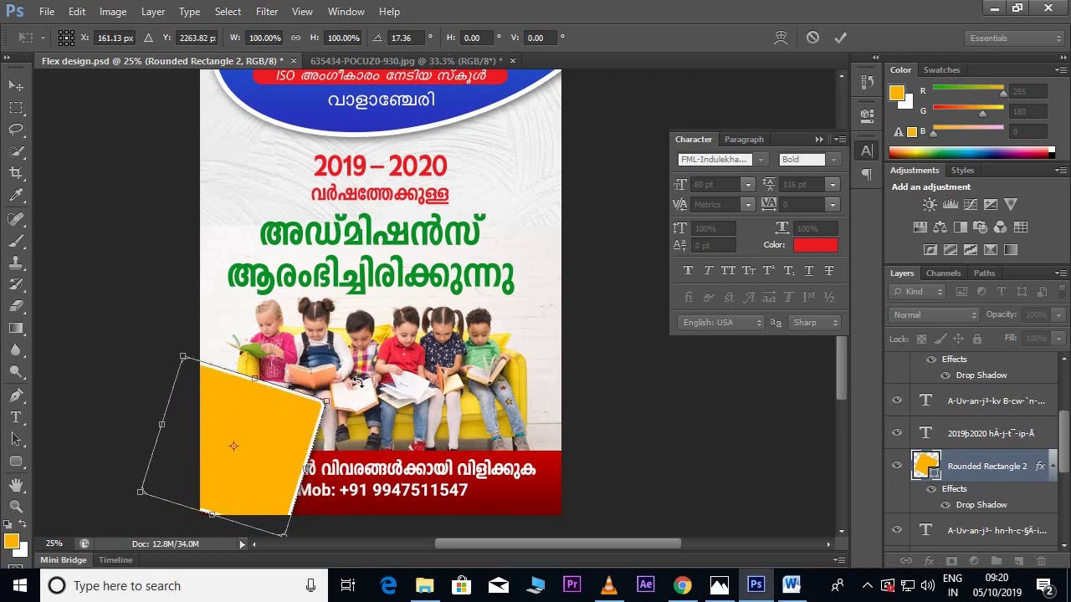
{"action": "key", "text": "Return"}
{"action": "scroll", "coordinate": [977, 482], "scroll_direction": "down", "scroll_amount": 1}
{"action": "scroll", "coordinate": [977, 482], "scroll_direction": "down", "scroll_amount": 1}
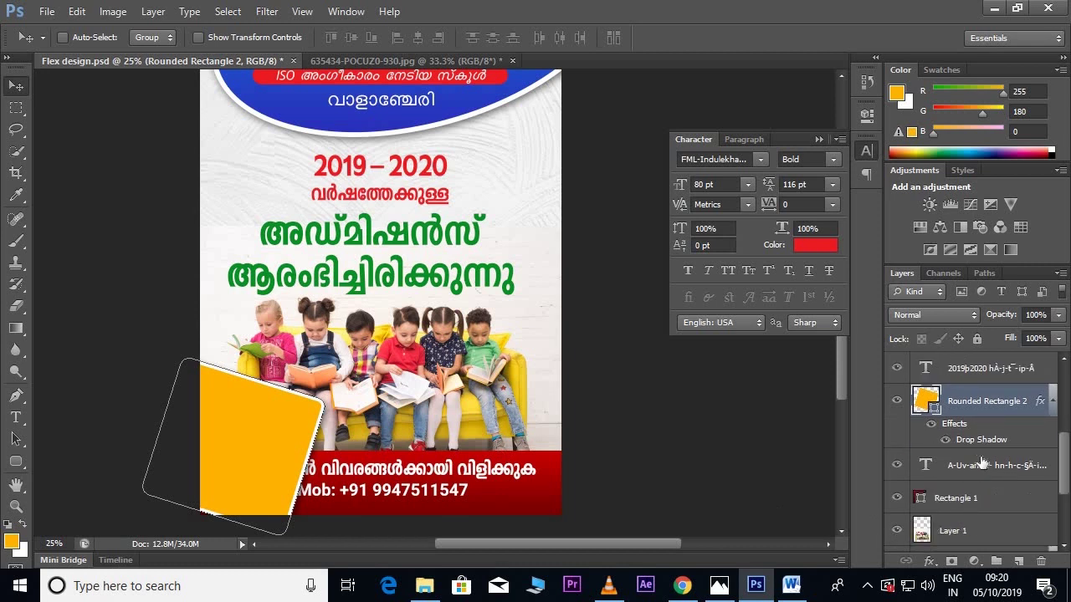
{"action": "left_click_drag", "start_coordinate": [997, 397], "coordinate": [996, 527]}
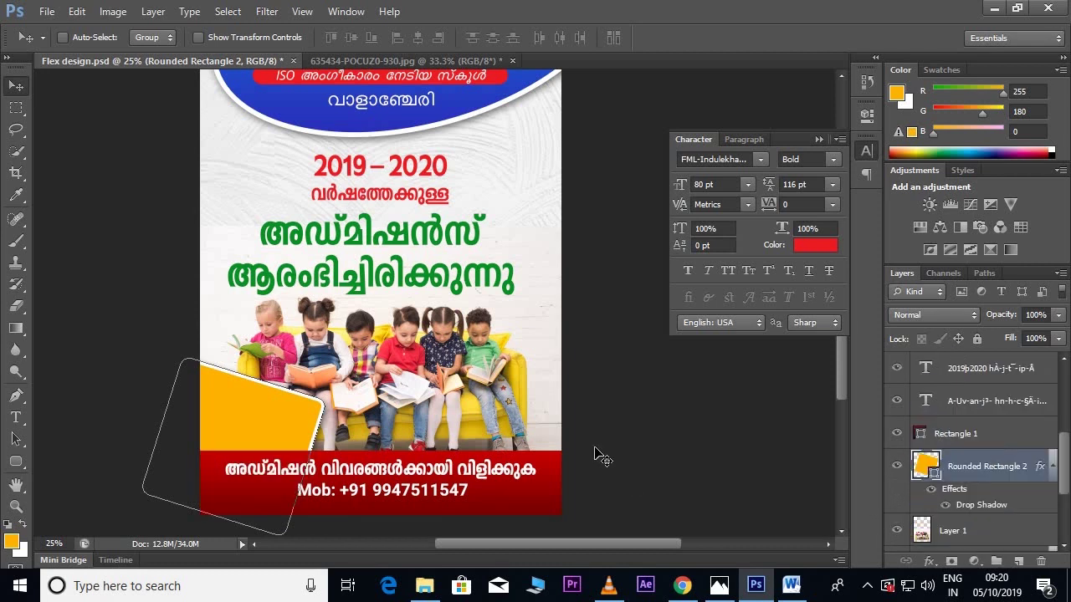
Select the short LKG UKG class-label line in the Word document.
{"action": "left_click", "coordinate": [780, 586]}
{"action": "left_click", "coordinate": [345, 371]}
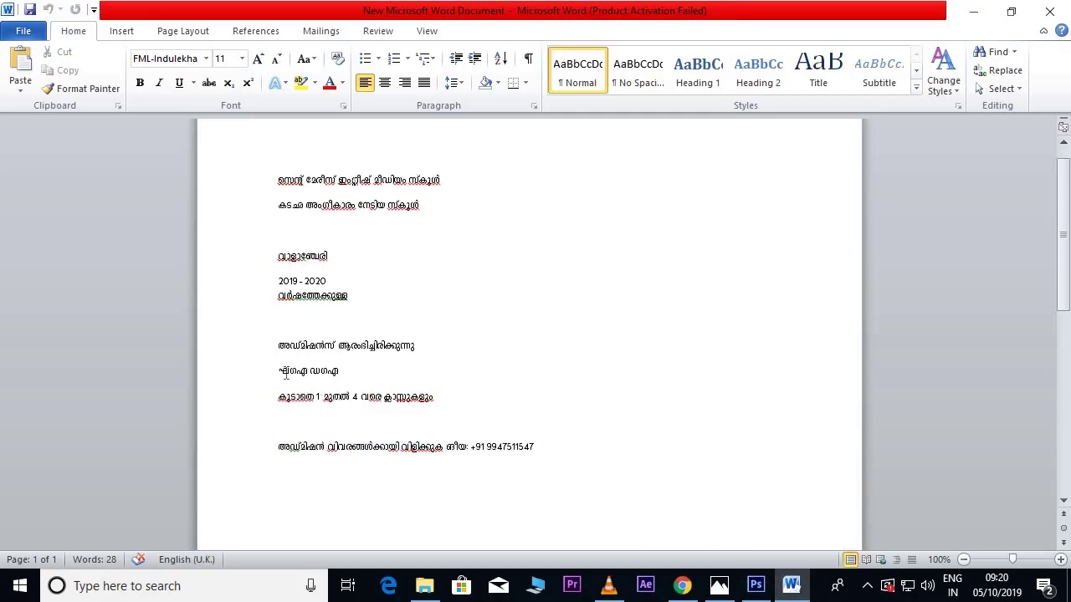
{"action": "left_click_drag", "start_coordinate": [345, 372], "coordinate": [280, 376]}
{"action": "key", "text": "ctrl+c"}
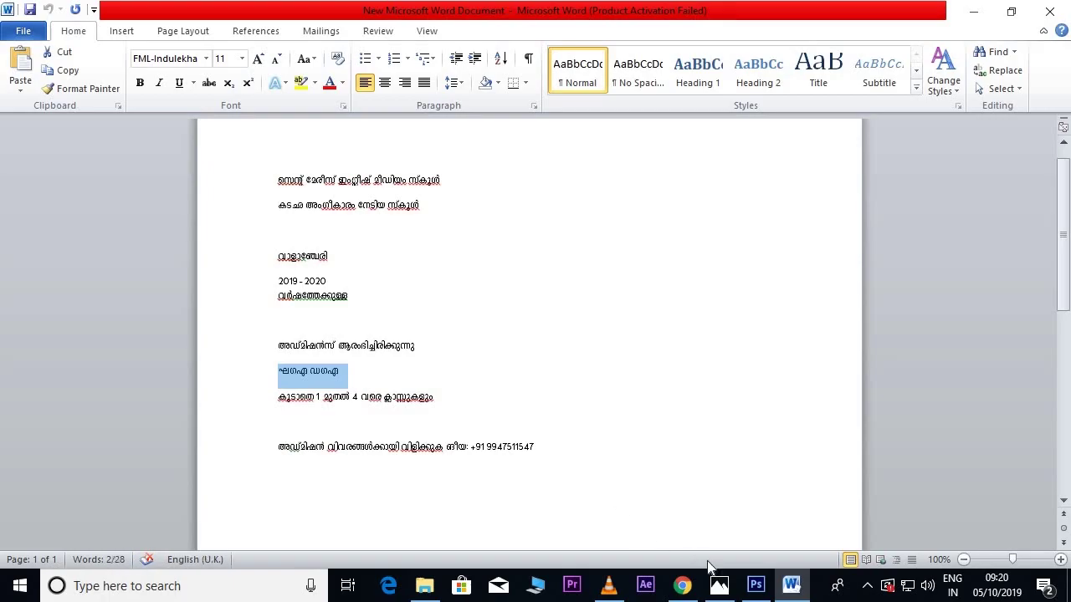
{"action": "left_click", "coordinate": [755, 585]}
Paste the LKG UKG label as a new text layer in Roboto on the photo.
{"action": "key", "text": "t"}
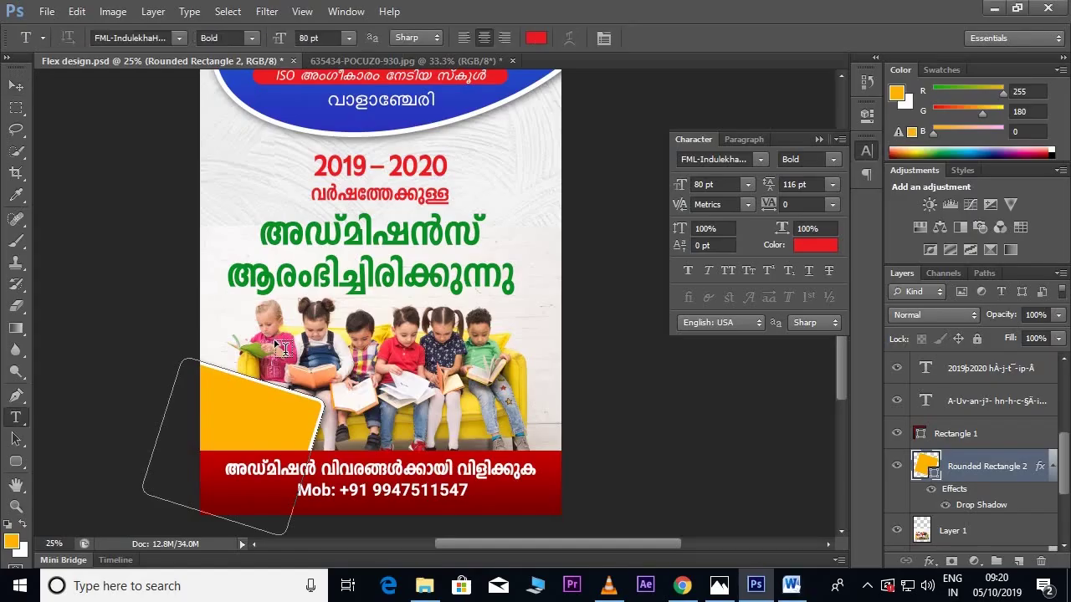
{"action": "left_click", "coordinate": [284, 349]}
{"action": "key", "text": "ctrl+v"}
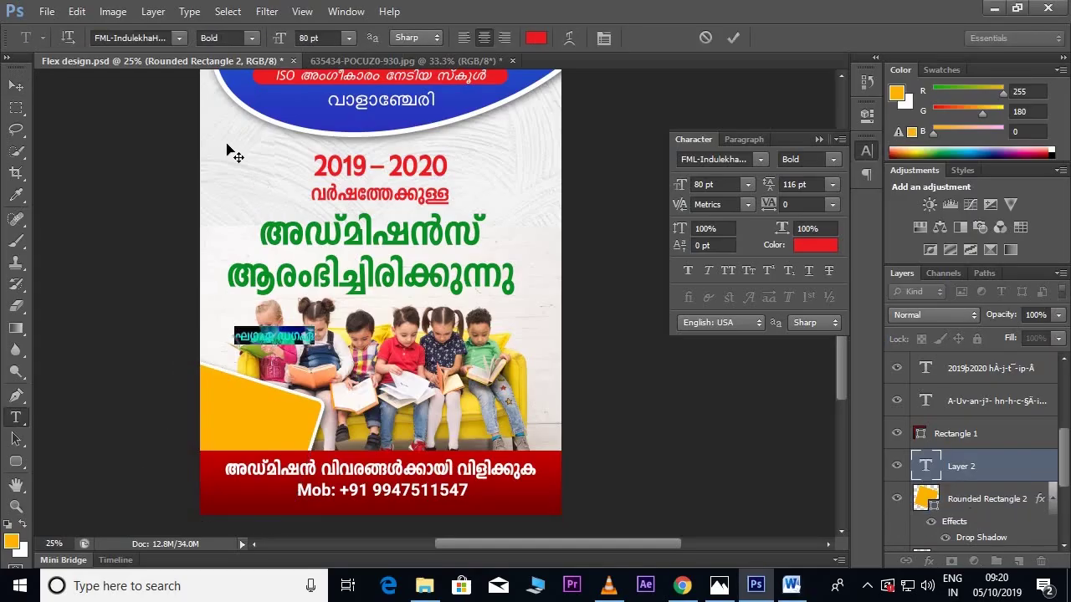
{"action": "left_click", "coordinate": [136, 38]}
{"action": "type", "text": "Roboto"}
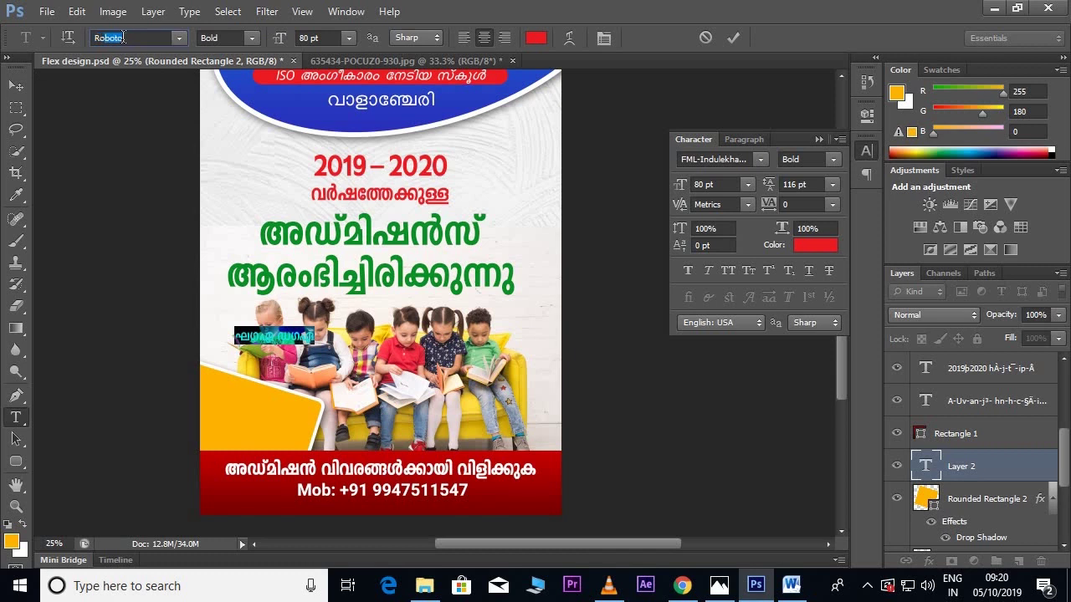
{"action": "key", "text": "Return"}
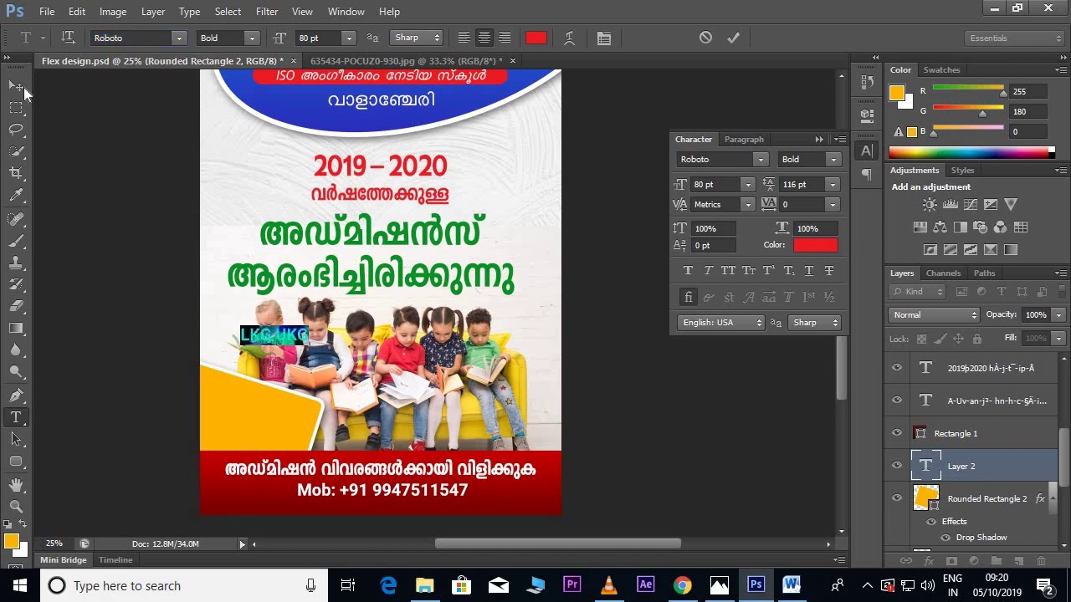
{"action": "left_click", "coordinate": [15, 85]}
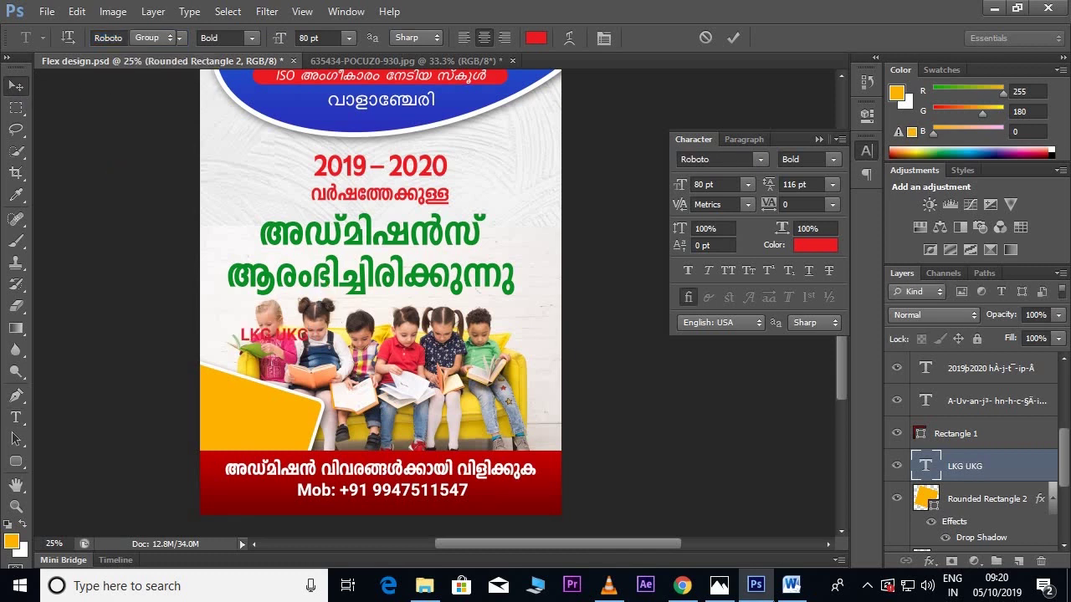
Copy the classes 1 to 4 Malayalam line from the Word document.
{"action": "left_click", "coordinate": [790, 585]}
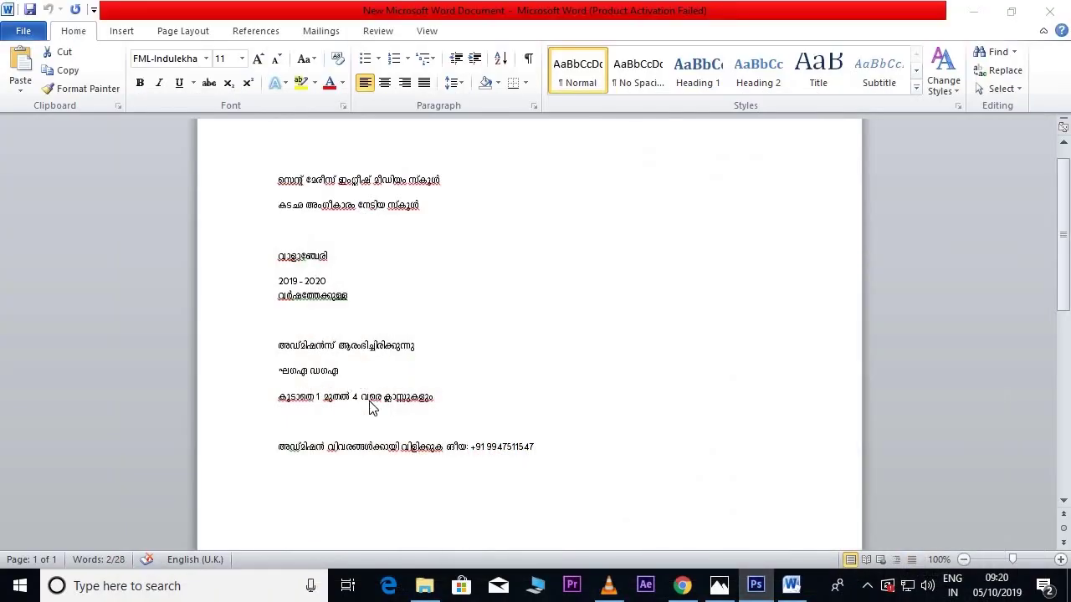
{"action": "left_click_drag", "start_coordinate": [440, 399], "coordinate": [294, 406]}
{"action": "key", "text": "ctrl+c"}
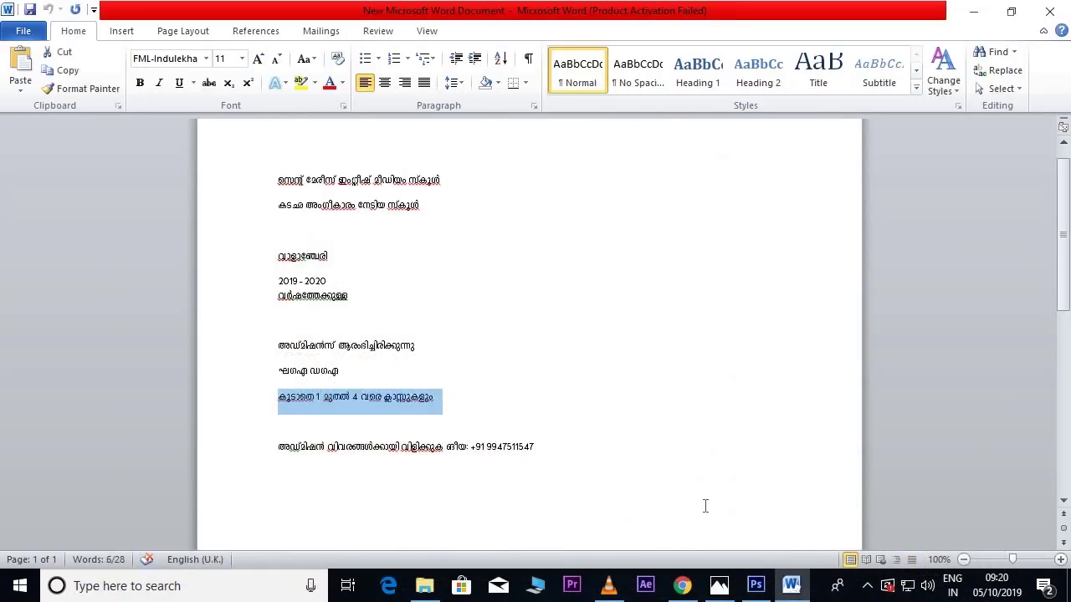
{"action": "left_click", "coordinate": [755, 586]}
Paste the copied Malayalam classes 1 to 4 line as text and set its font to FML-Indulekha.
{"action": "key", "text": "t"}
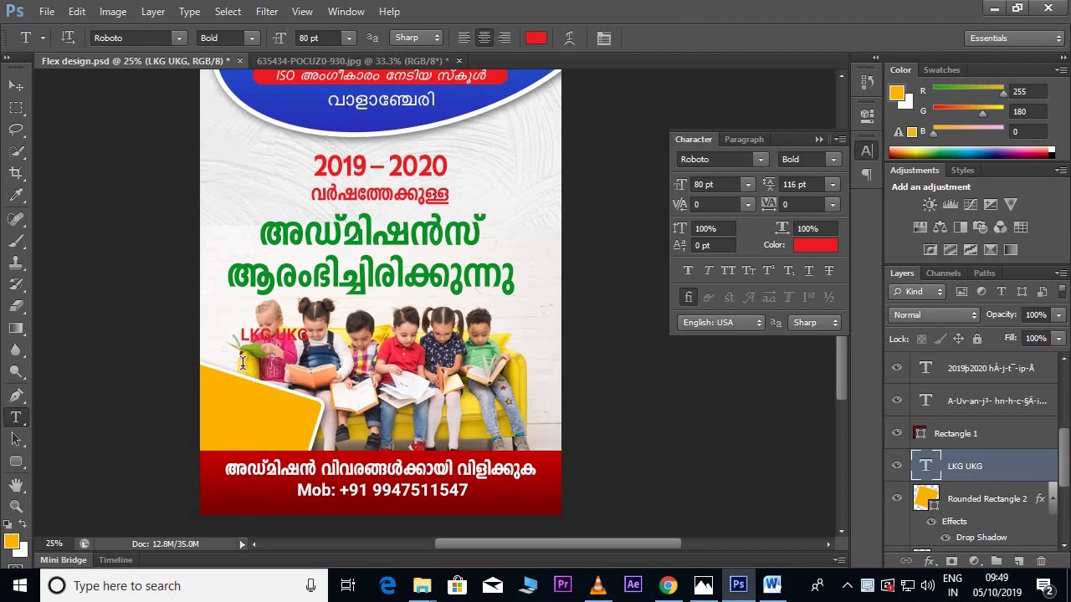
{"action": "key", "text": "ctrl+v"}
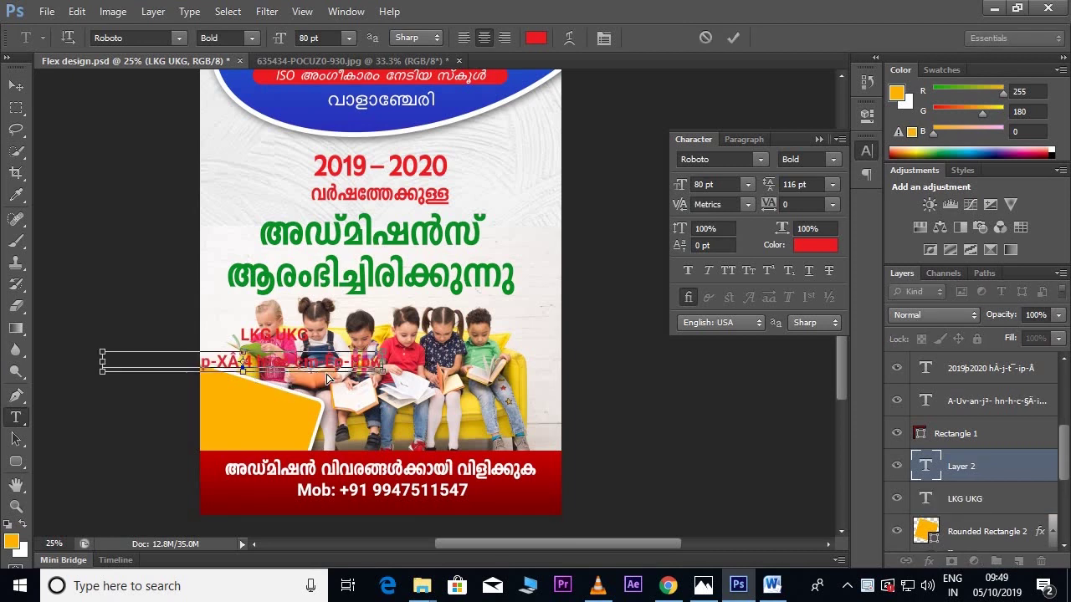
{"action": "key", "text": "ctrl+a"}
{"action": "left_click", "coordinate": [130, 37]}
{"action": "type", "text": "FML-I"}
{"action": "key", "text": "Return"}
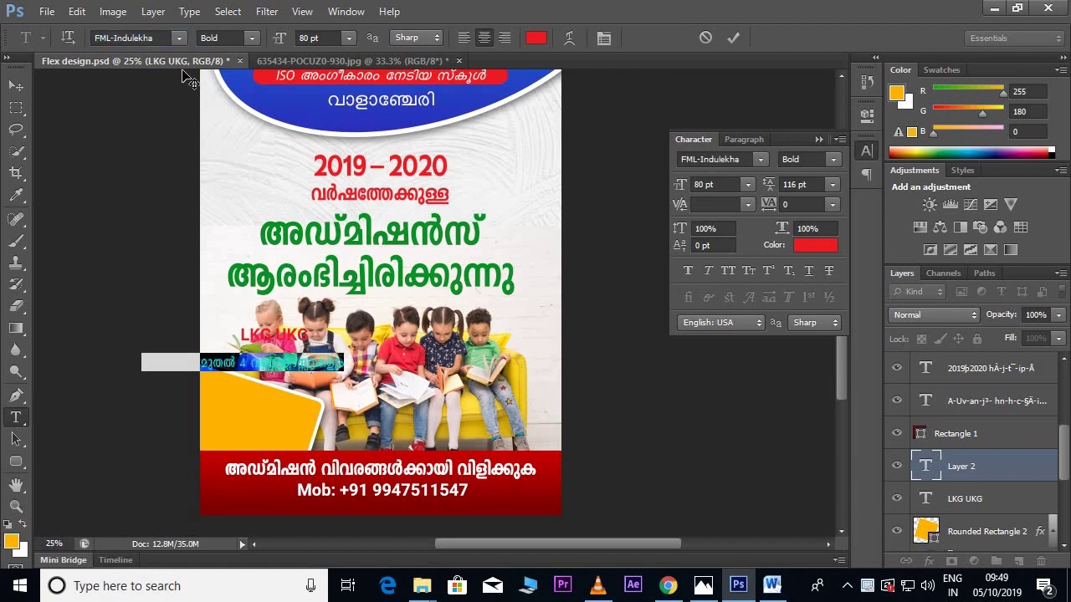
Move the Malayalam line to sit just beneath the LKG UKG label.
{"action": "left_click", "coordinate": [21, 89]}
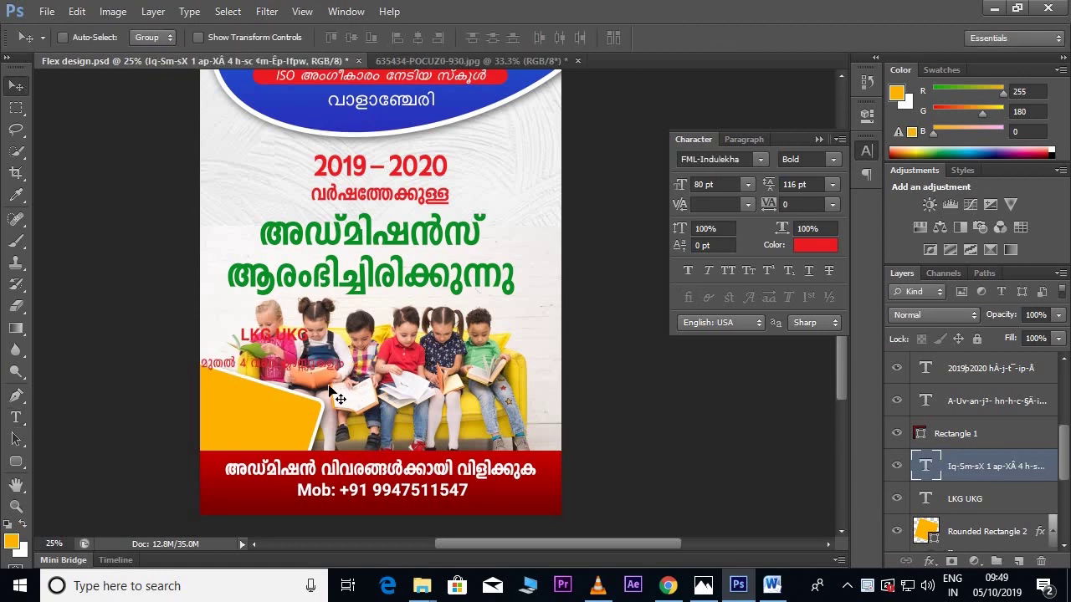
{"action": "left_click_drag", "start_coordinate": [317, 383], "coordinate": [409, 384]}
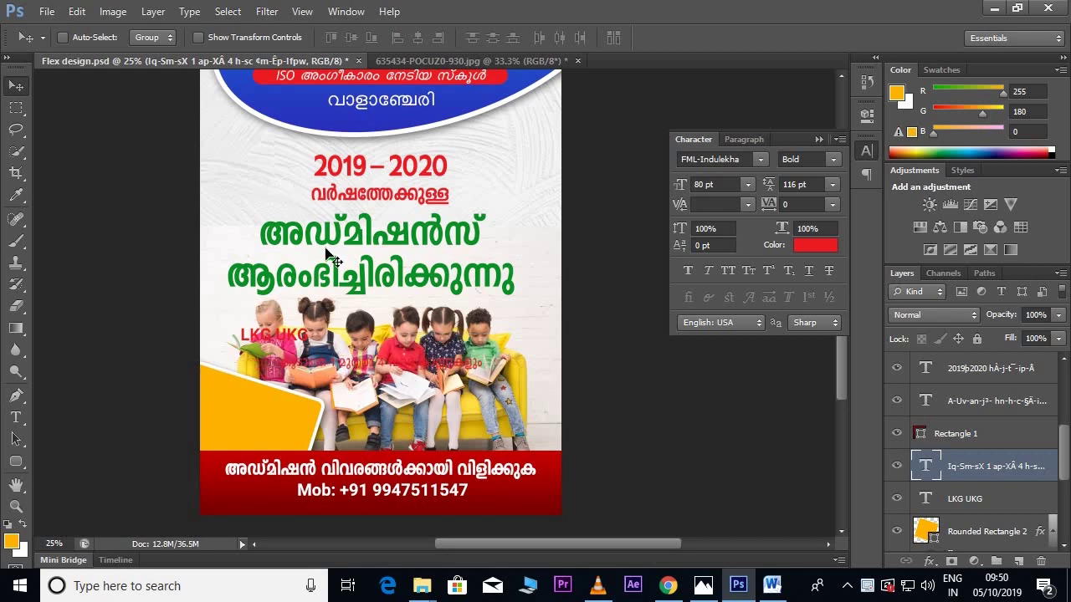
{"action": "scroll", "coordinate": [314, 263], "scroll_direction": "down", "scroll_amount": 1}
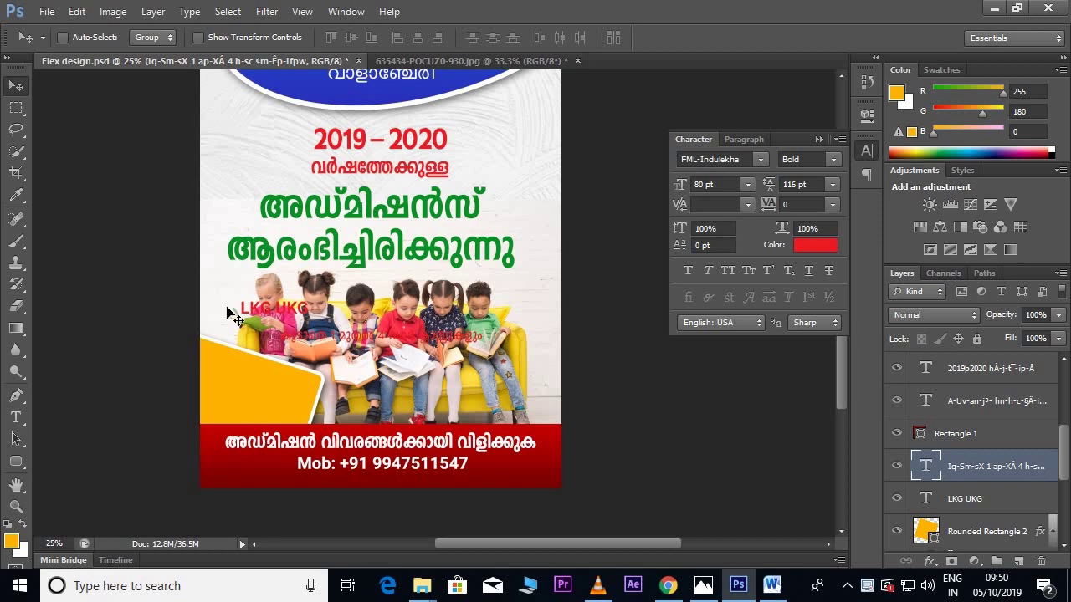
{"action": "left_click", "coordinate": [16, 461]}
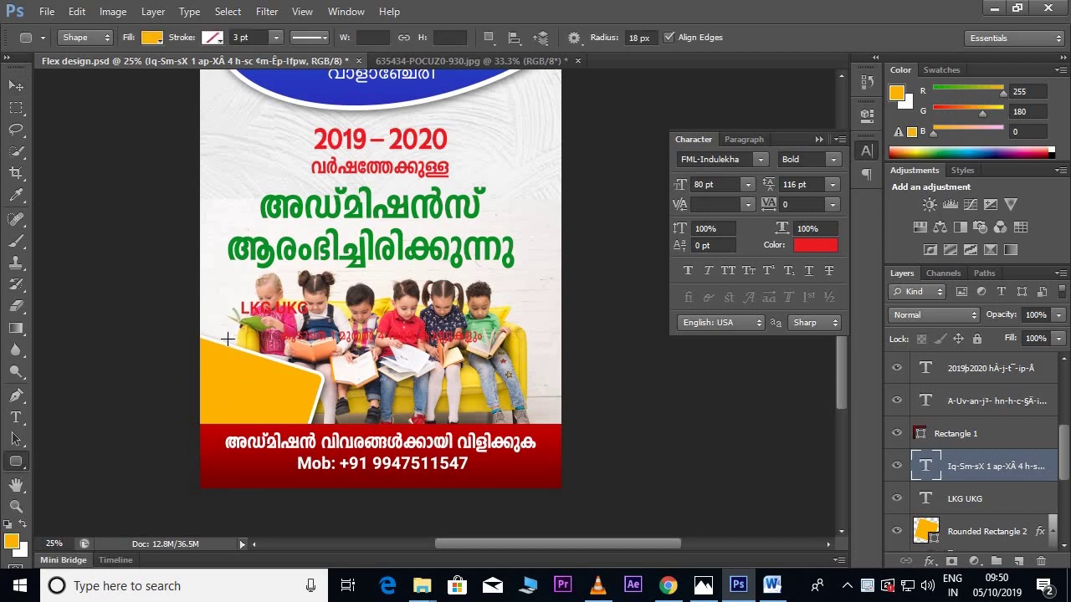
Draw a small rounded rectangle at the photo's left edge with magenta fill and an 11.89 pt white stroke.
{"action": "left_click_drag", "start_coordinate": [227, 330], "coordinate": [264, 362]}
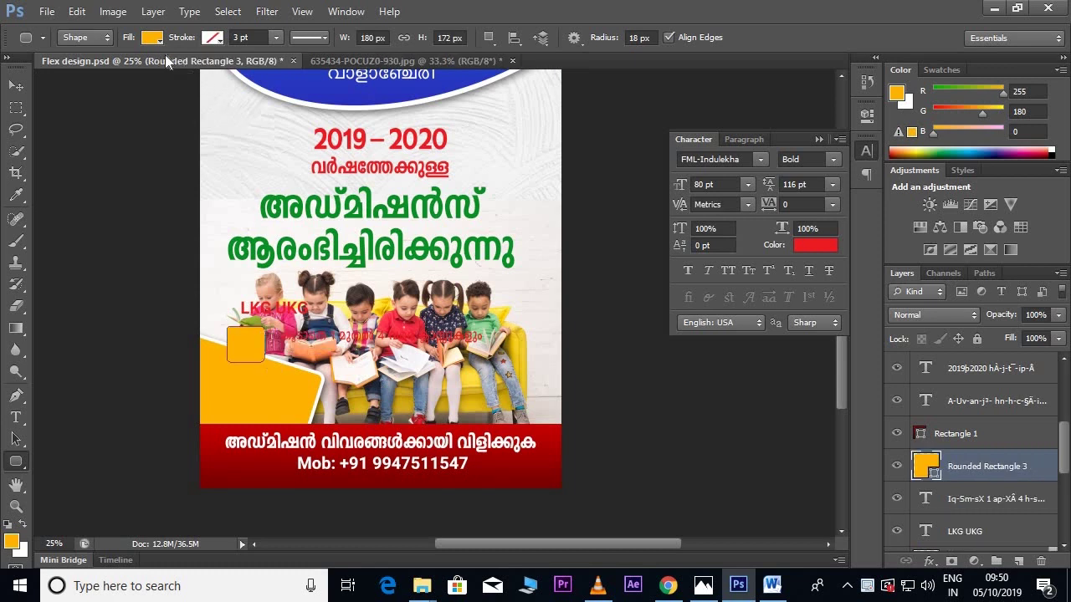
{"action": "left_click", "coordinate": [152, 38]}
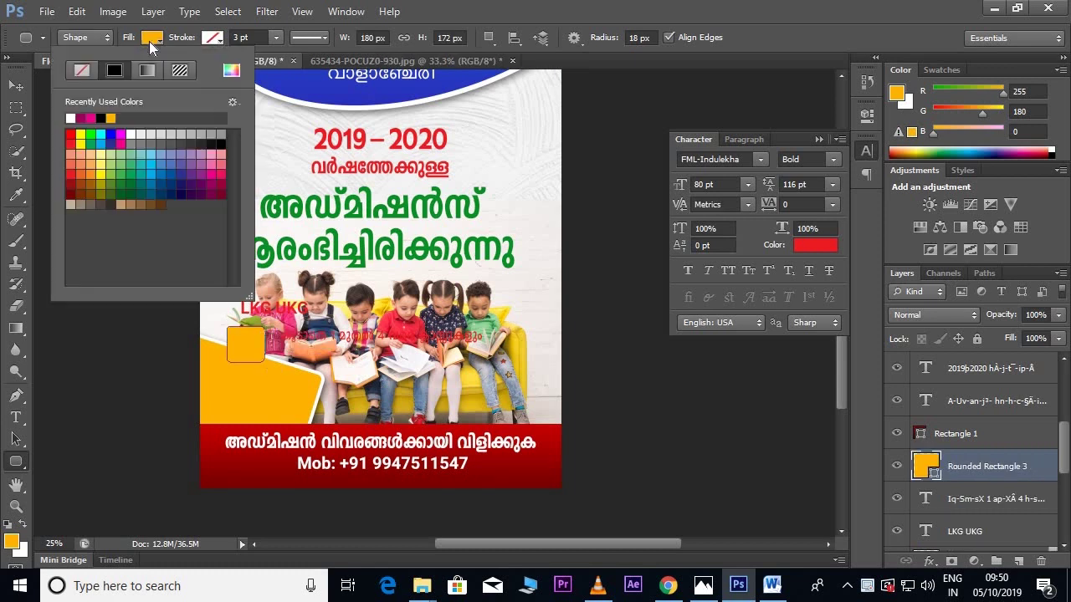
{"action": "left_click", "coordinate": [213, 185]}
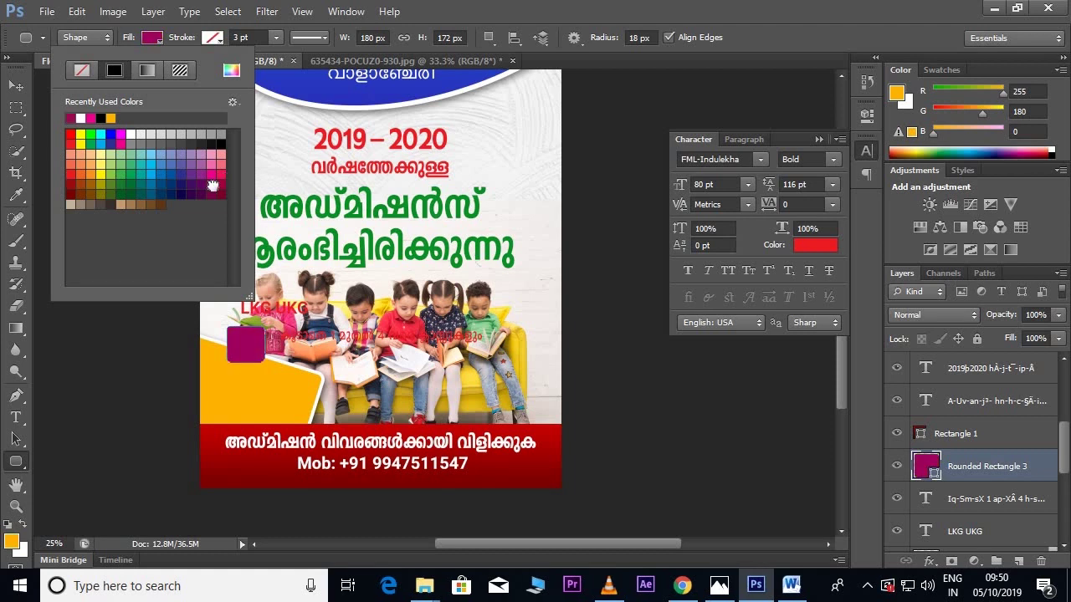
{"action": "left_click", "coordinate": [208, 41]}
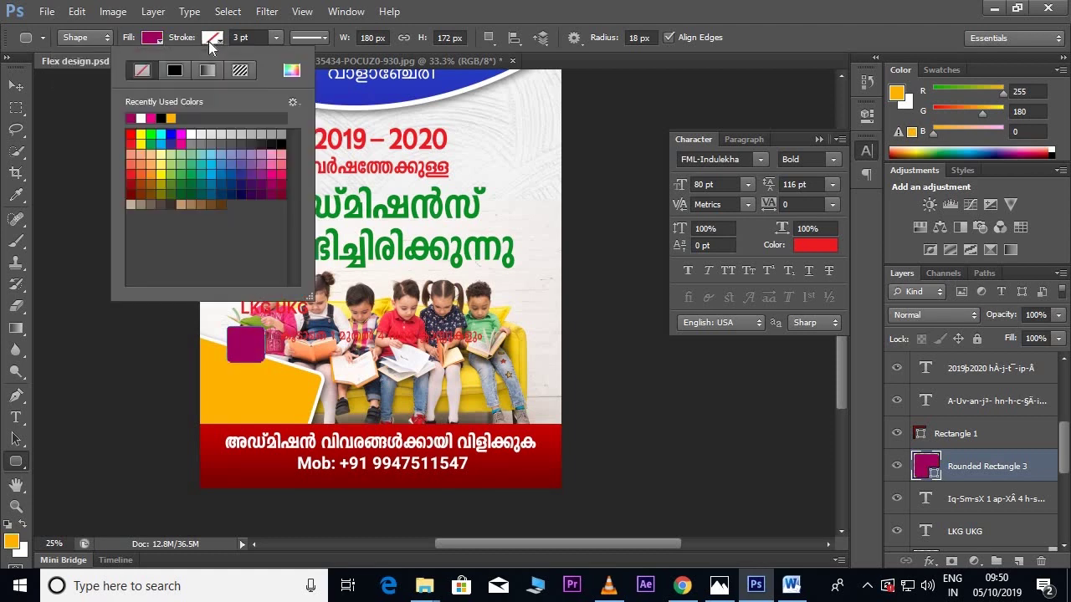
{"action": "left_click", "coordinate": [143, 119]}
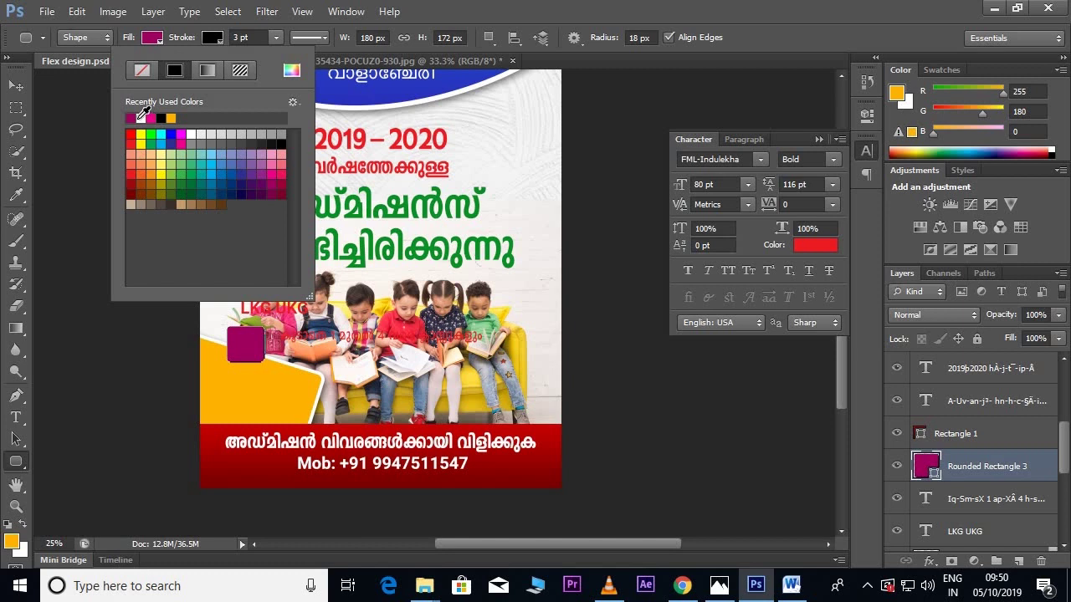
{"action": "left_click", "coordinate": [270, 39]}
{"action": "left_click", "coordinate": [269, 39]}
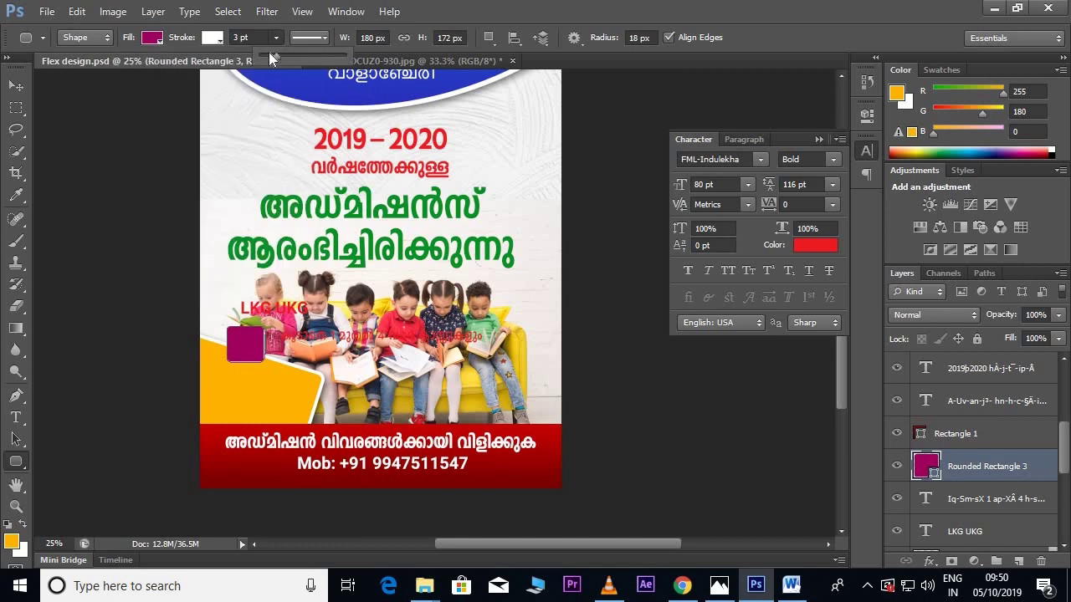
{"action": "left_click_drag", "start_coordinate": [284, 58], "coordinate": [288, 58]}
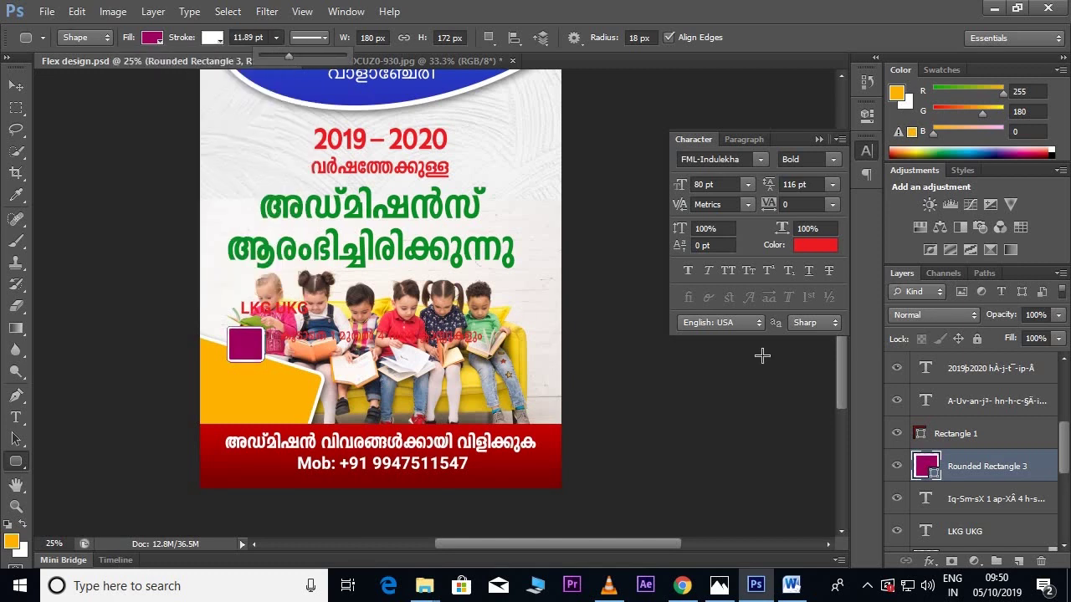
{"action": "left_click", "coordinate": [930, 561]}
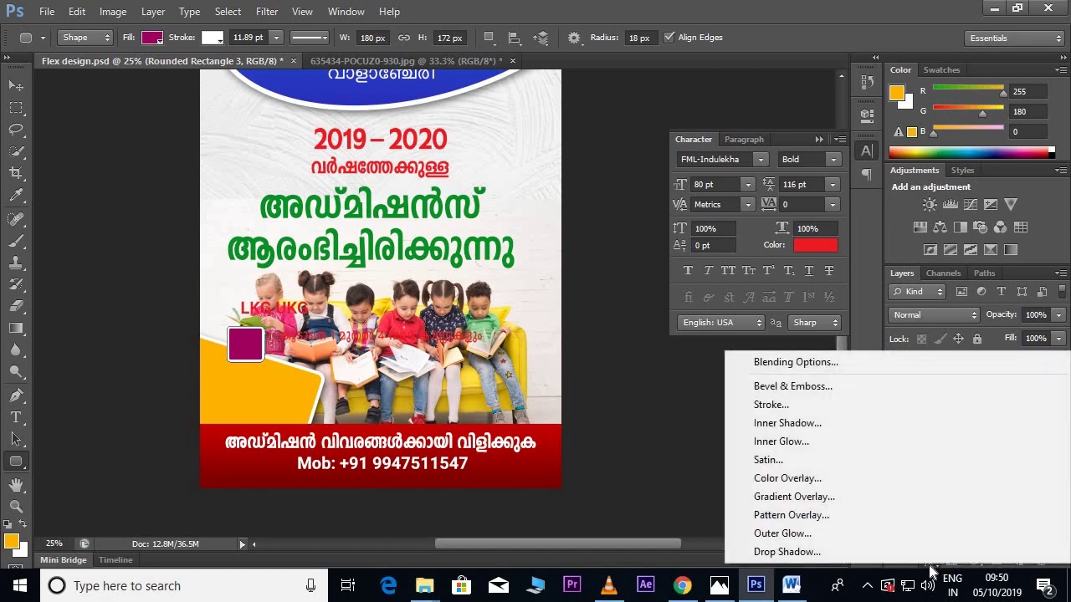
{"action": "left_click", "coordinate": [889, 551]}
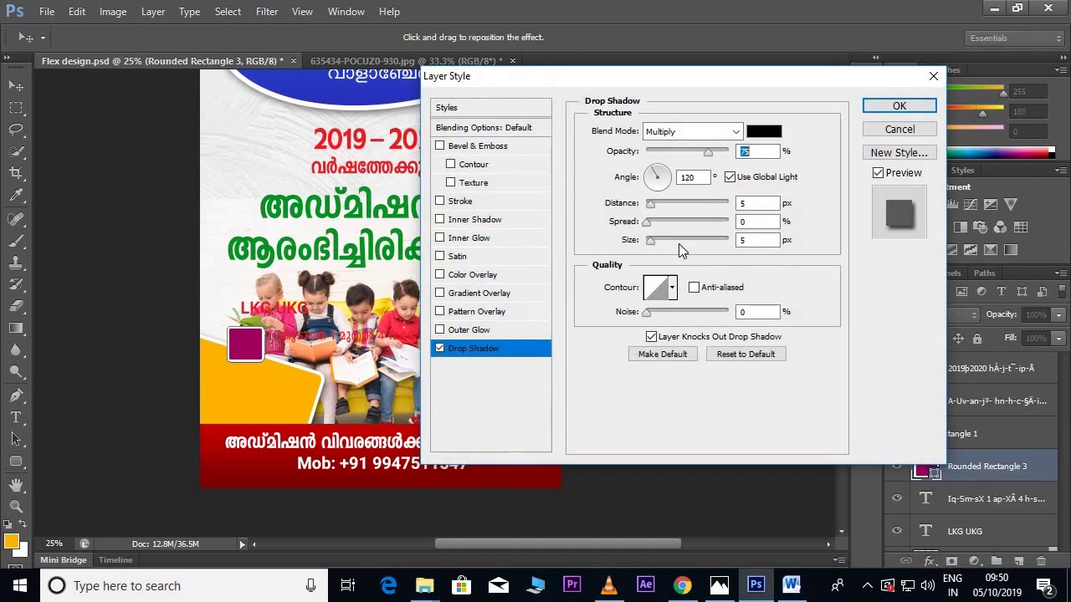
Apply a drop shadow with 13 px distance, 18 px size and 44% opacity to the magenta square.
{"action": "left_click_drag", "start_coordinate": [655, 204], "coordinate": [656, 246]}
{"action": "left_click_drag", "start_coordinate": [709, 153], "coordinate": [690, 156]}
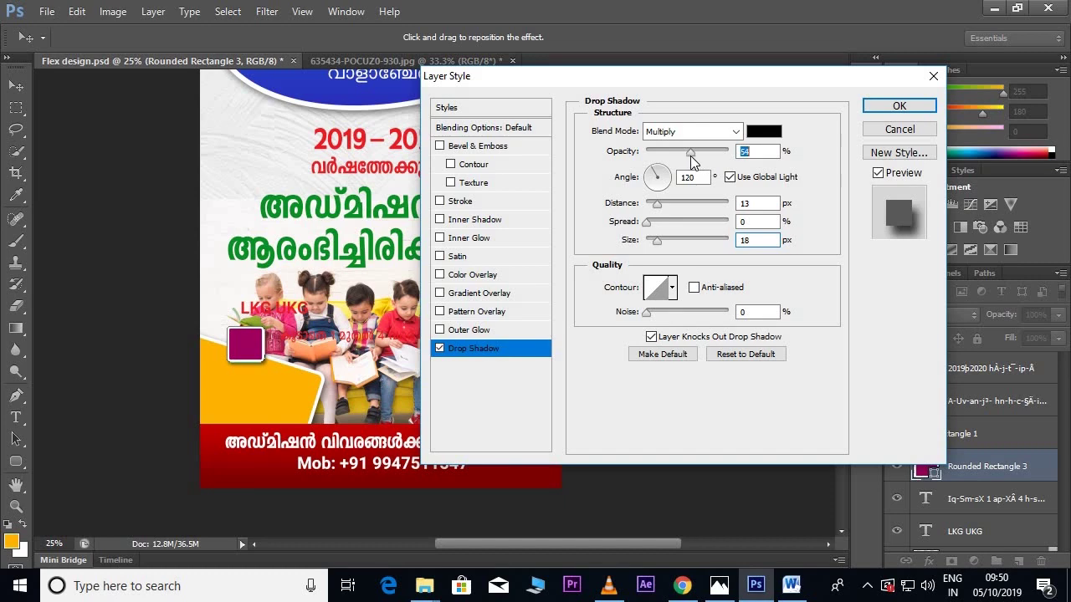
{"action": "left_click", "coordinate": [870, 110]}
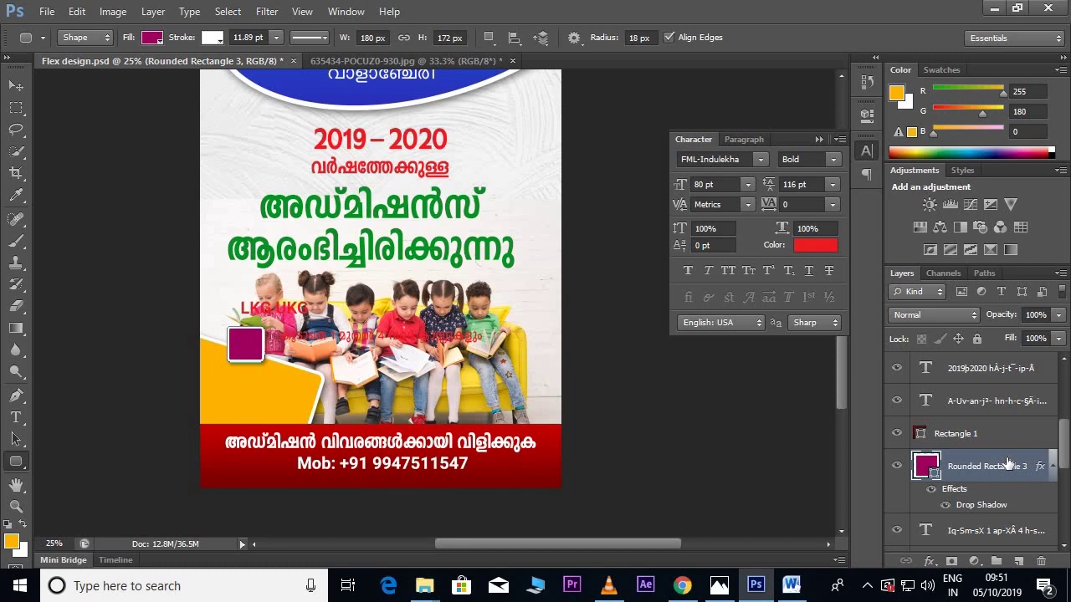
{"action": "right_click", "coordinate": [1006, 464]}
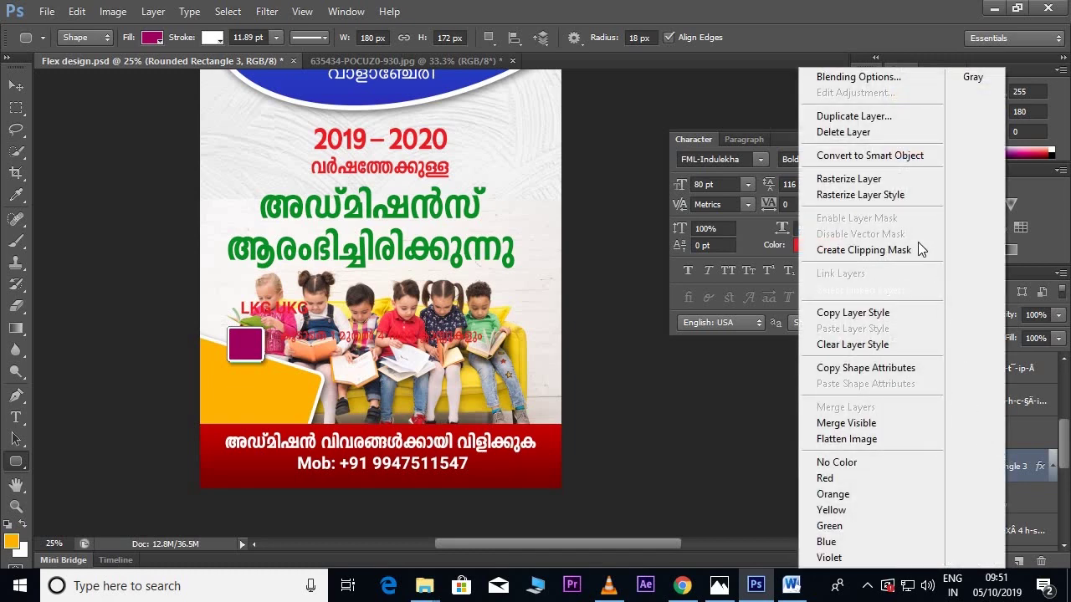
Duplicate the magenta rounded rectangle layer and move the copy right of the original.
{"action": "left_click", "coordinate": [844, 118]}
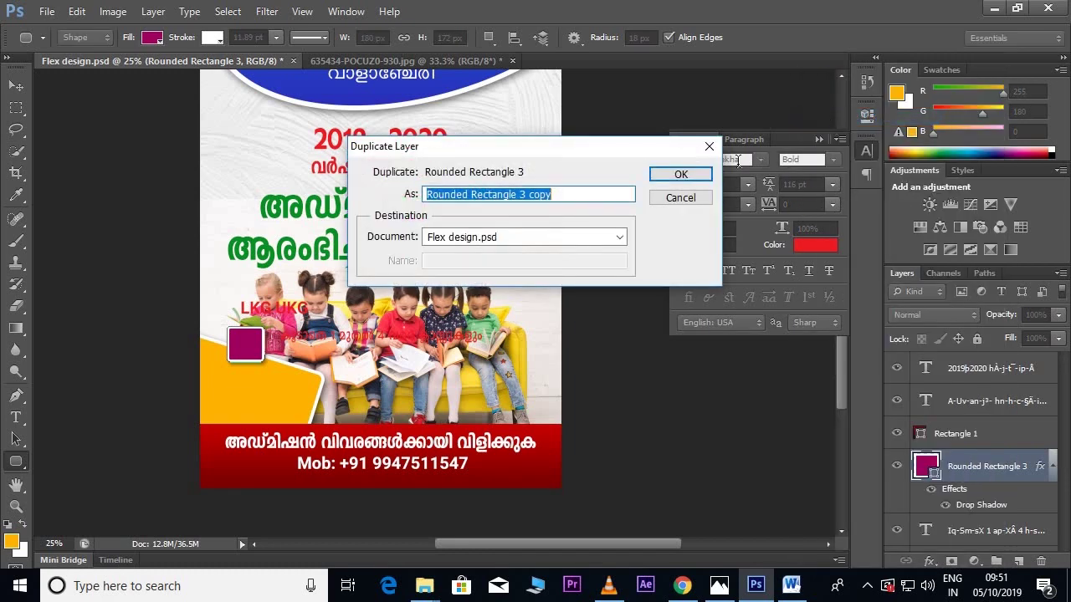
{"action": "left_click", "coordinate": [691, 177]}
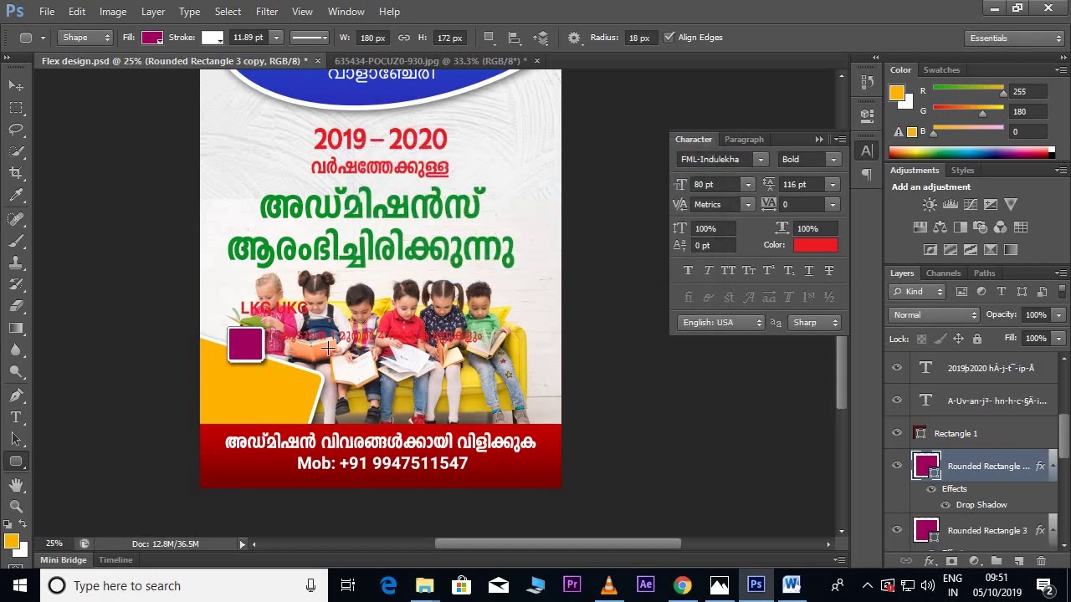
{"action": "key", "text": "v"}
{"action": "left_click_drag", "start_coordinate": [268, 363], "coordinate": [312, 364]}
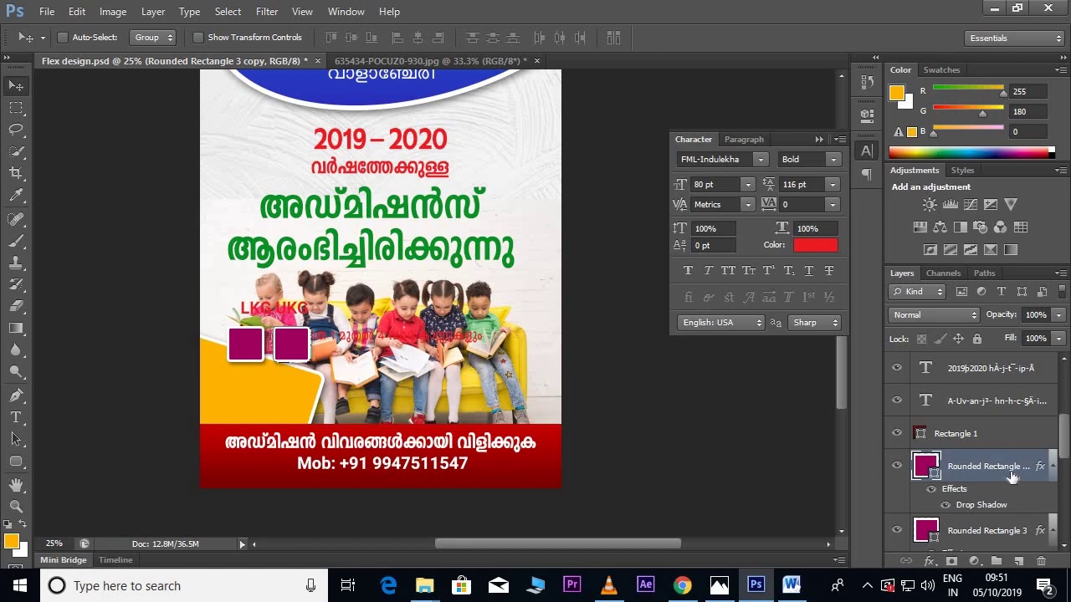
Give the Rounded Rectangle 3 copy square a #0c5ca6 blue Color Overlay.
{"action": "double_click", "coordinate": [954, 490]}
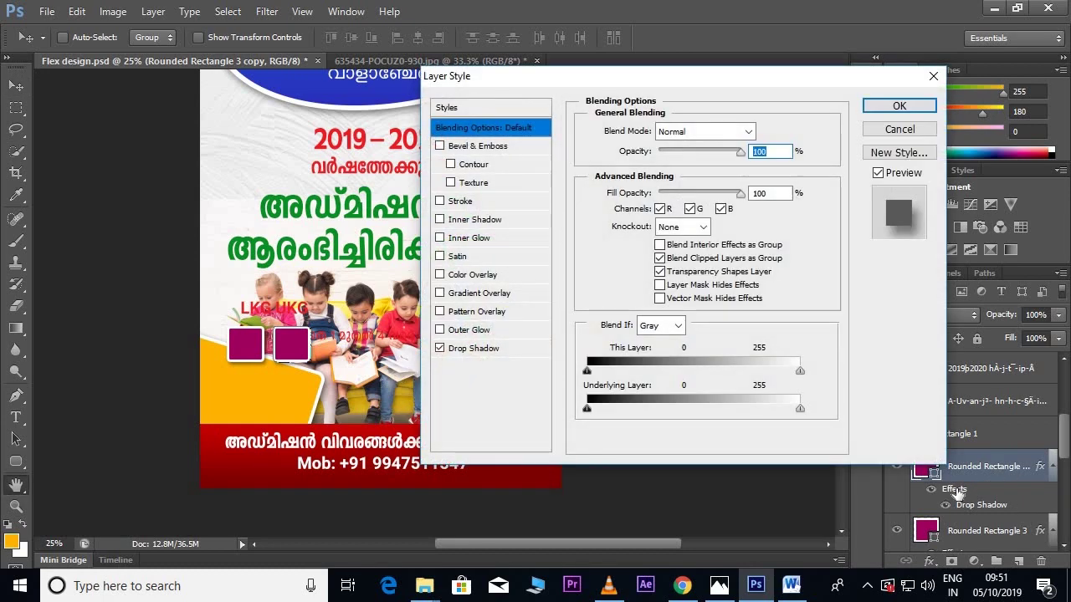
{"action": "left_click", "coordinate": [505, 279]}
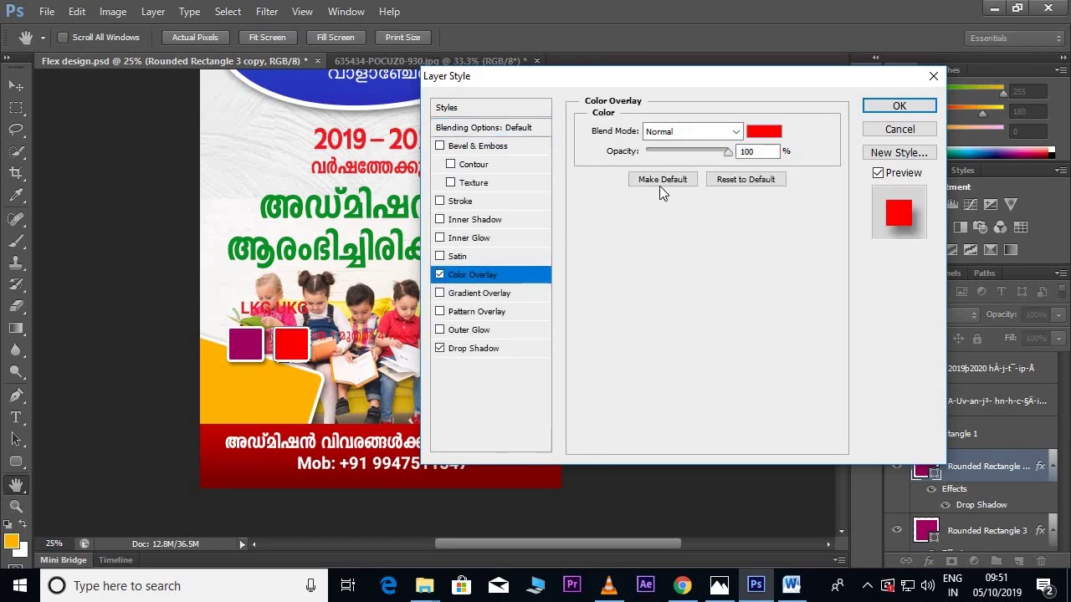
{"action": "left_click", "coordinate": [764, 131]}
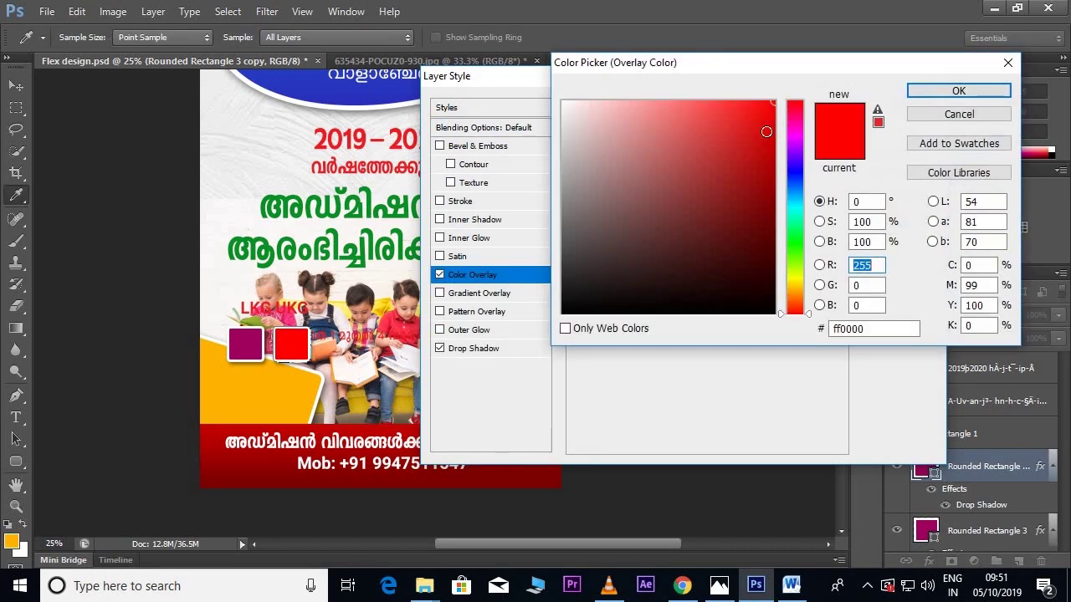
{"action": "mouse_move", "coordinate": [802, 189]}
{"action": "left_mouse_down"}
{"action": "mouse_move", "coordinate": [779, 192]}
{"action": "mouse_move", "coordinate": [759, 174]}
{"action": "left_mouse_up"}
{"action": "left_click", "coordinate": [762, 177]}
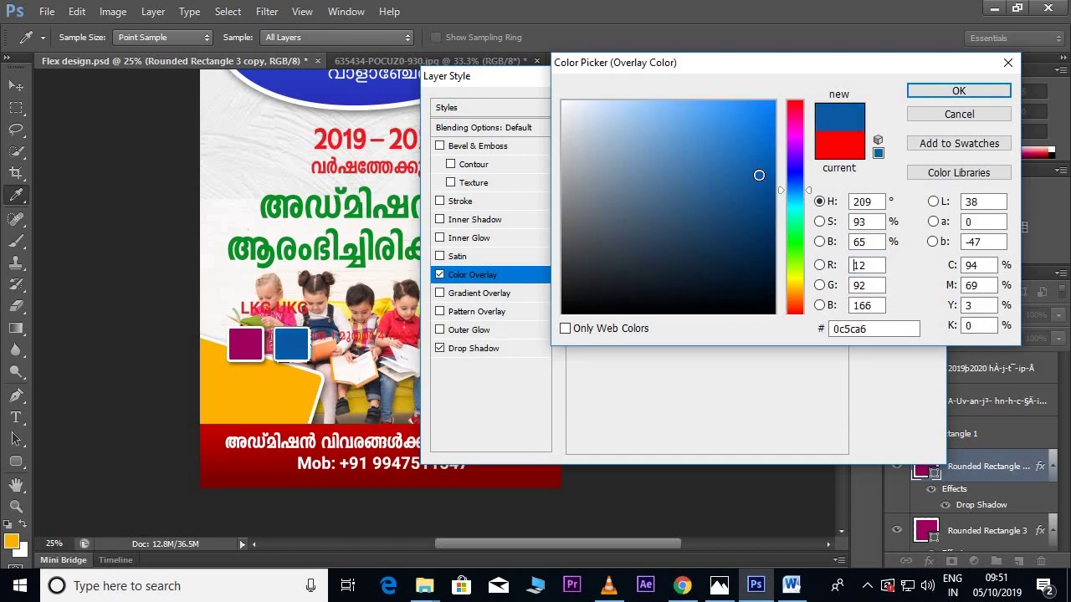
{"action": "left_click", "coordinate": [952, 89]}
{"action": "left_click", "coordinate": [906, 105]}
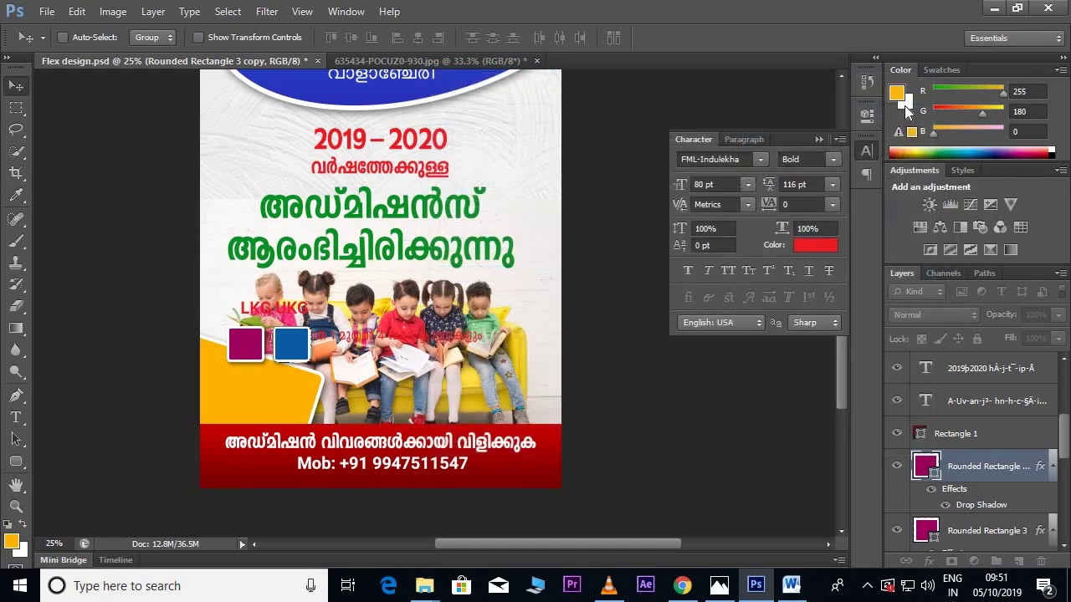
Select both rounded-square layers and nudge them slightly left and down.
{"action": "scroll", "coordinate": [990, 522], "scroll_direction": "down", "scroll_amount": 1}
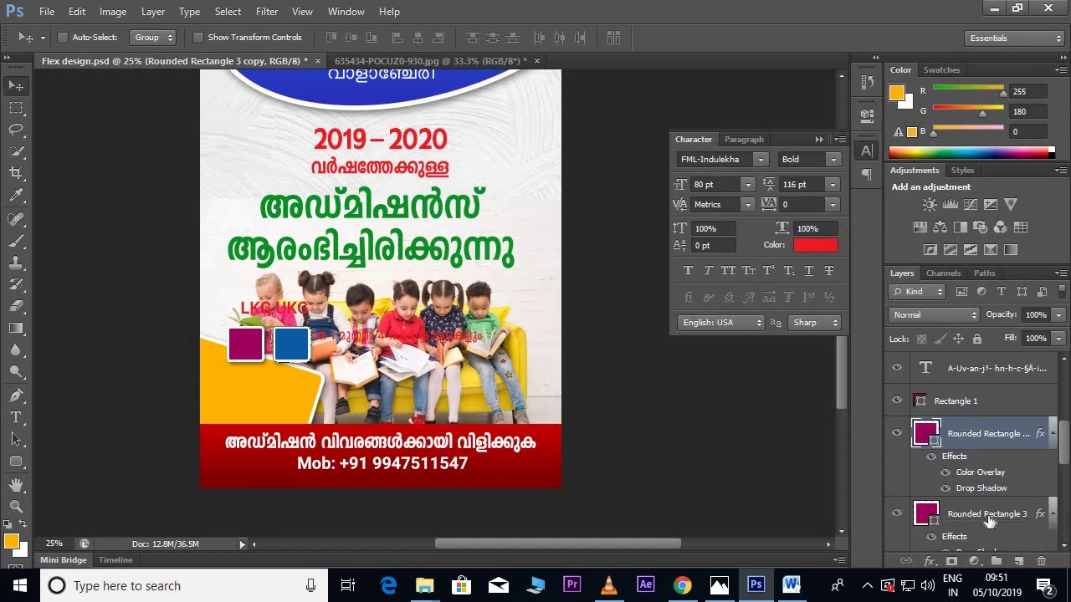
{"action": "left_click", "coordinate": [990, 521], "text": "shift"}
{"action": "left_click_drag", "start_coordinate": [353, 387], "coordinate": [351, 386]}
{"action": "key", "text": "shift+Left"}
{"action": "key", "text": "shift+Left"}
{"action": "key", "text": "shift+Left"}
{"action": "key", "text": "shift+Down"}
{"action": "key", "text": "shift+Down"}
{"action": "key", "text": "shift+Right"}
{"action": "key", "text": "shift+Right"}
{"action": "key", "text": "shift+Down"}
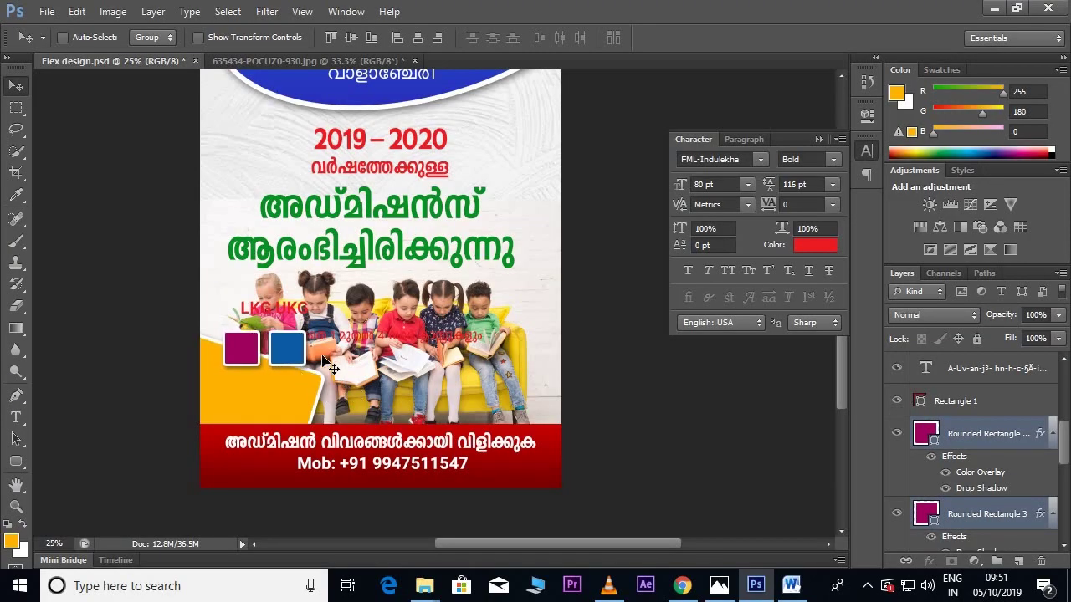
Scale both squares down together to about 90%.
{"action": "key", "text": "ctrl+t"}
{"action": "left_click_drag", "start_coordinate": [306, 333], "coordinate": [303, 338]}
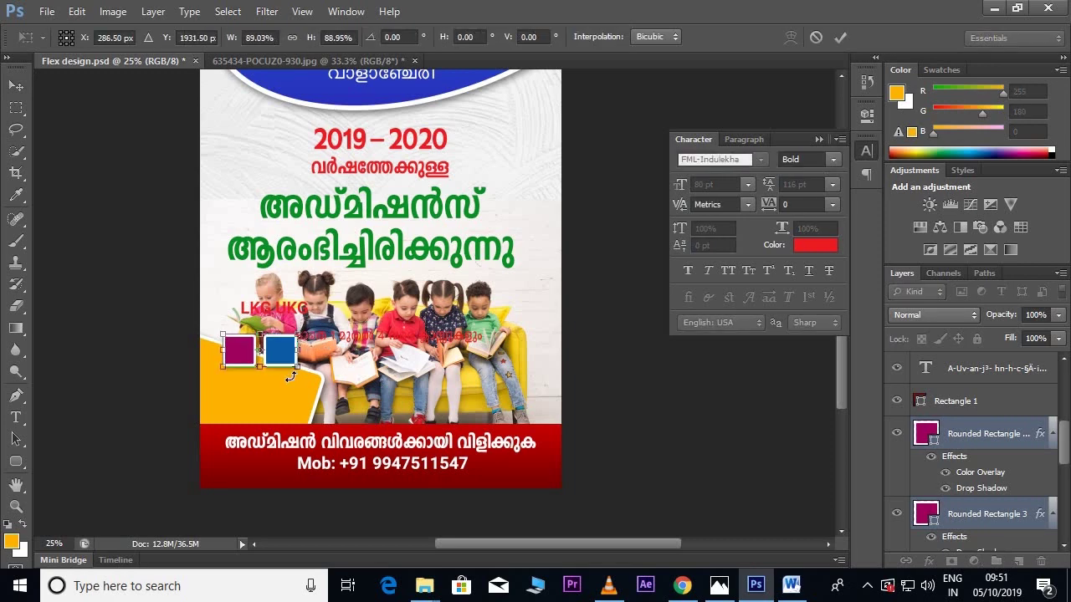
{"action": "key", "text": "Return"}
{"action": "key", "text": "ctrl+plus"}
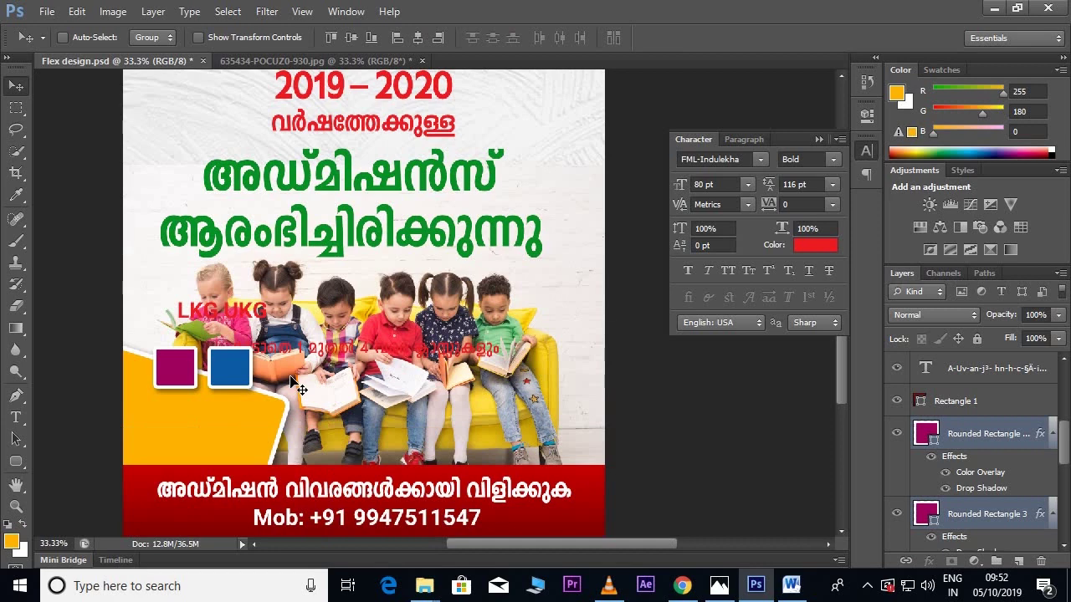
{"action": "scroll", "coordinate": [330, 372], "scroll_direction": "down", "scroll_amount": 3}
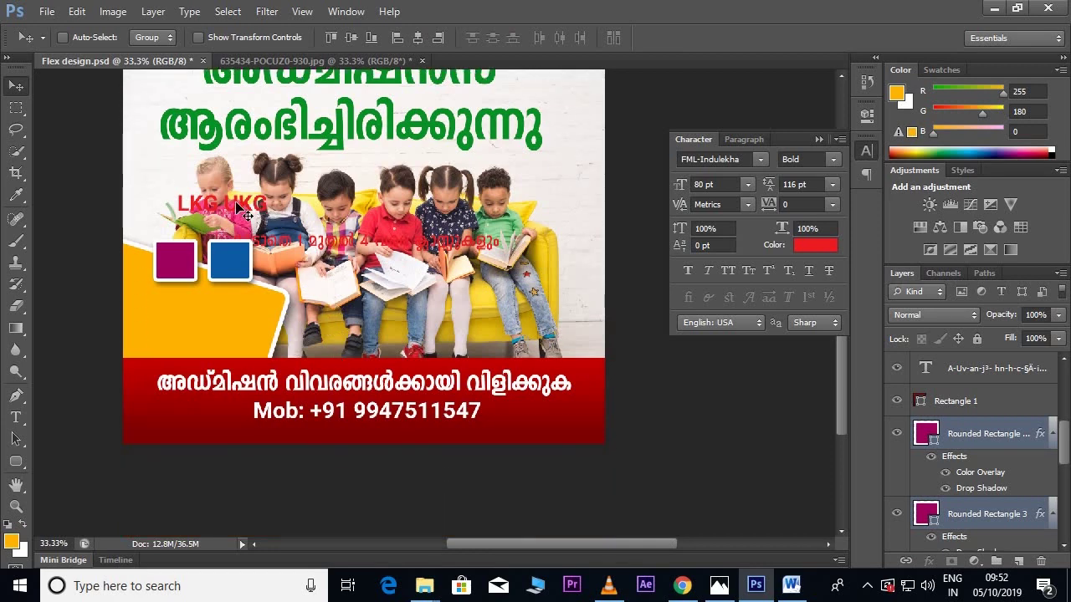
Move the LKG UKG text layer above the rectangles and onto the squares.
{"action": "right_click", "coordinate": [243, 213]}
{"action": "left_click", "coordinate": [250, 213]}
{"action": "left_click_drag", "start_coordinate": [251, 214], "coordinate": [229, 257]}
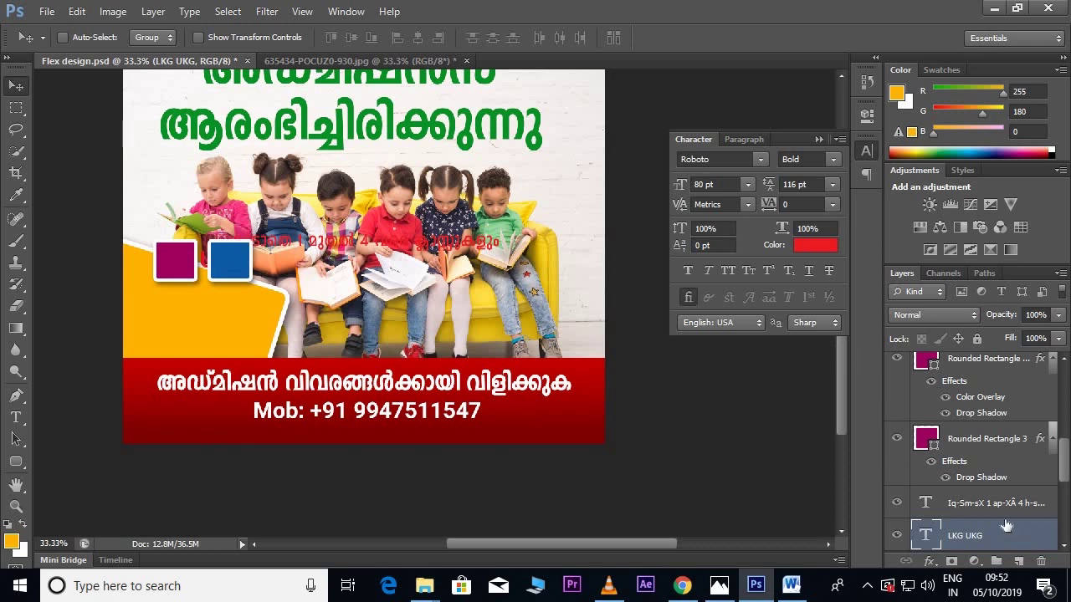
{"action": "left_click_drag", "start_coordinate": [996, 539], "coordinate": [965, 366]}
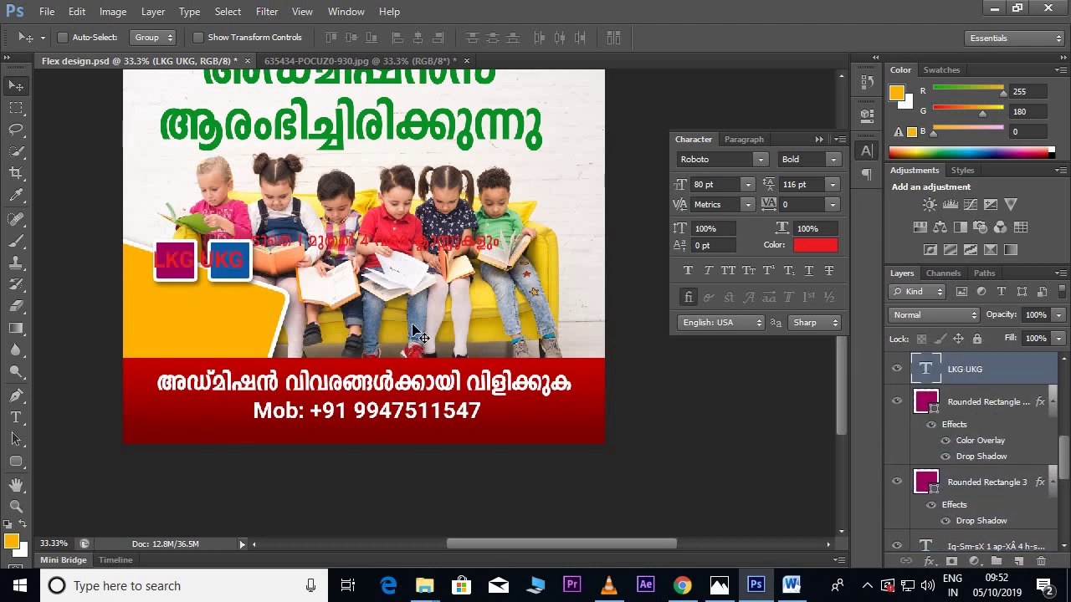
{"action": "left_click_drag", "start_coordinate": [234, 268], "coordinate": [239, 270]}
Set the LKG UKG text size to 65 pt.
{"action": "key", "text": "t"}
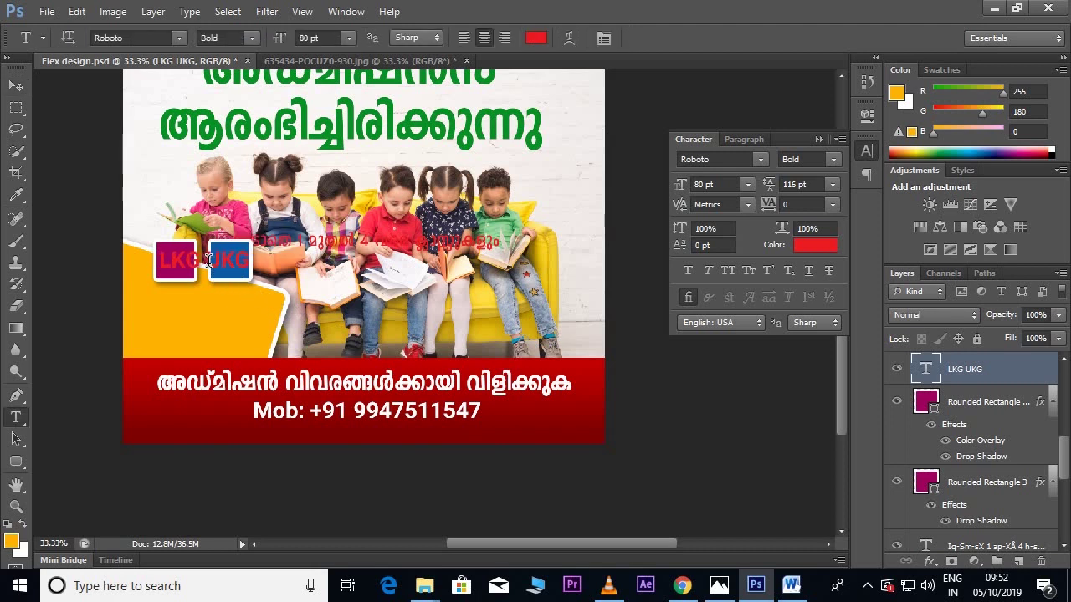
{"action": "left_click", "coordinate": [207, 261]}
{"action": "key", "text": "ctrl+a"}
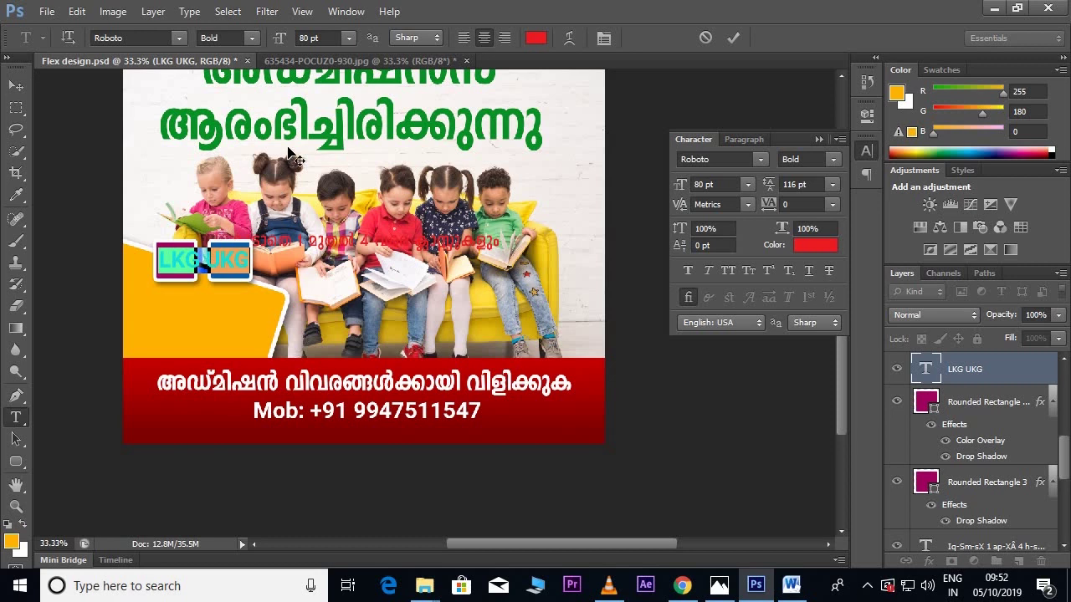
{"action": "left_click", "coordinate": [312, 38]}
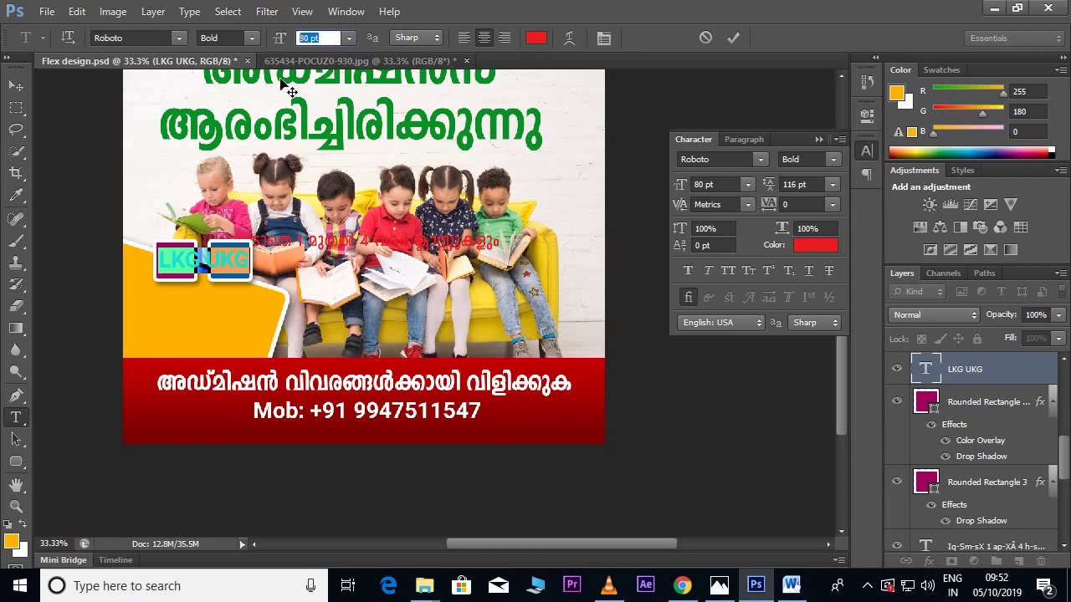
{"action": "type", "text": "65"}
{"action": "key", "text": "Return"}
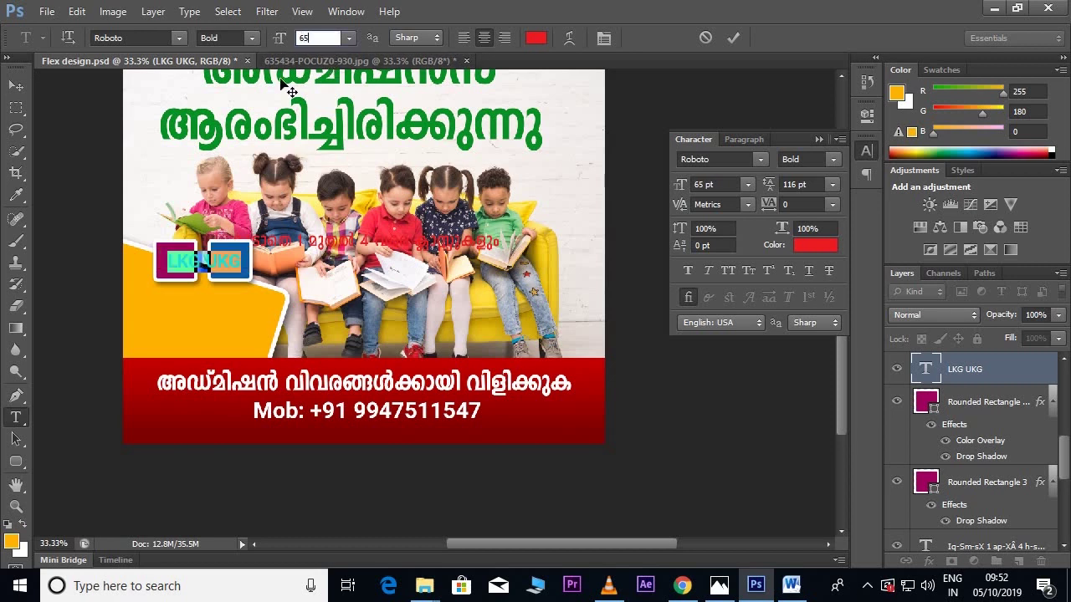
{"action": "left_click", "coordinate": [18, 87]}
Shift the text onto the magenta square and space LKG and UKG apart.
{"action": "left_click_drag", "start_coordinate": [240, 266], "coordinate": [230, 266]}
{"action": "key", "text": "t"}
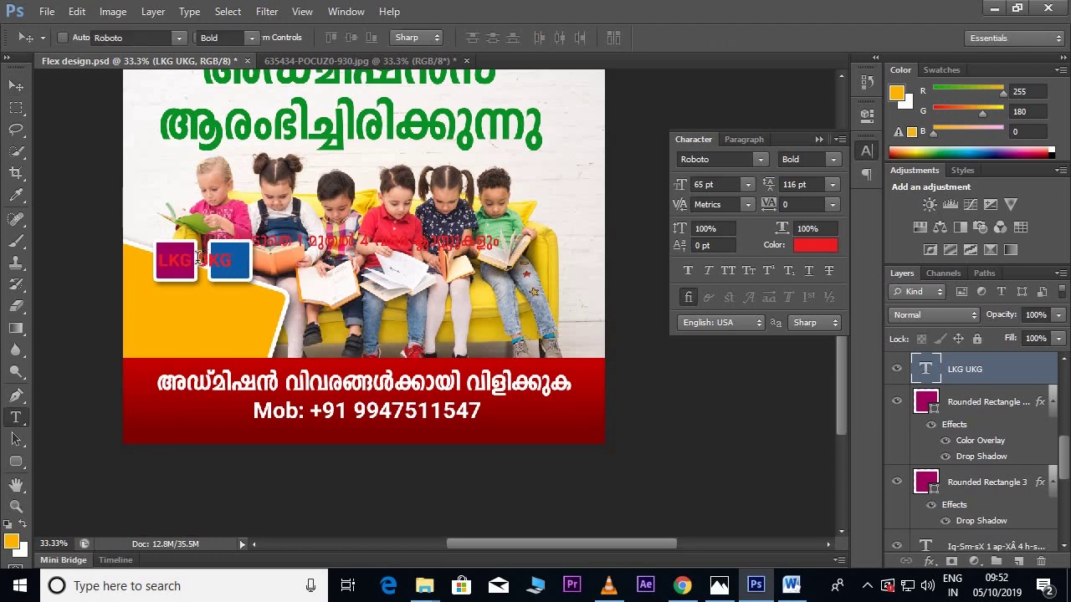
{"action": "left_click", "coordinate": [171, 275]}
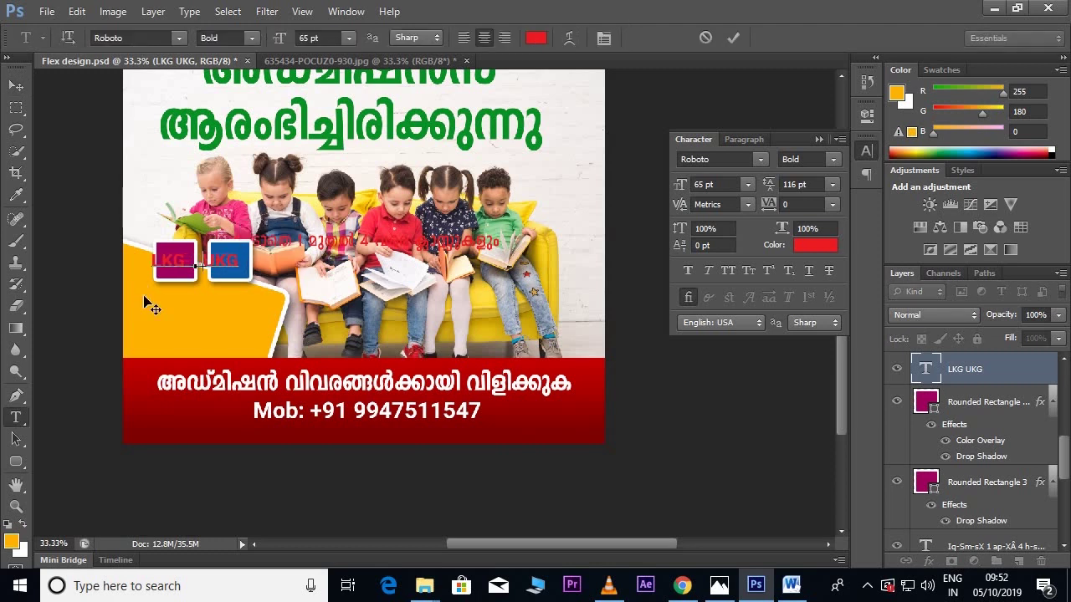
{"action": "left_click", "coordinate": [15, 85]}
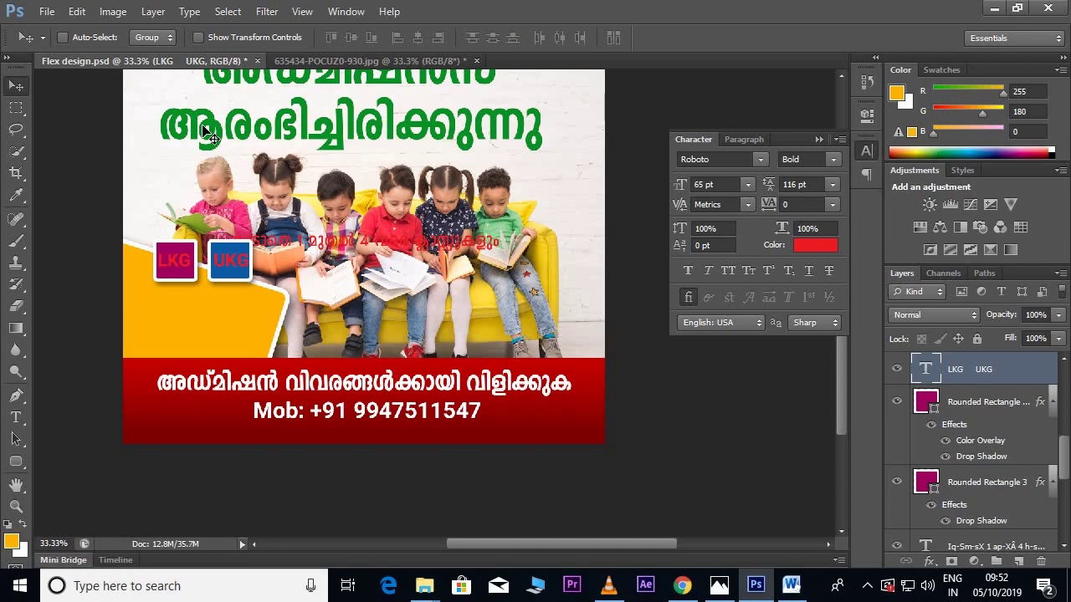
Make the LKG and UKG labels white.
{"action": "key", "text": "t"}
{"action": "left_click_drag", "start_coordinate": [157, 260], "coordinate": [265, 256]}
{"action": "left_click", "coordinate": [536, 38]}
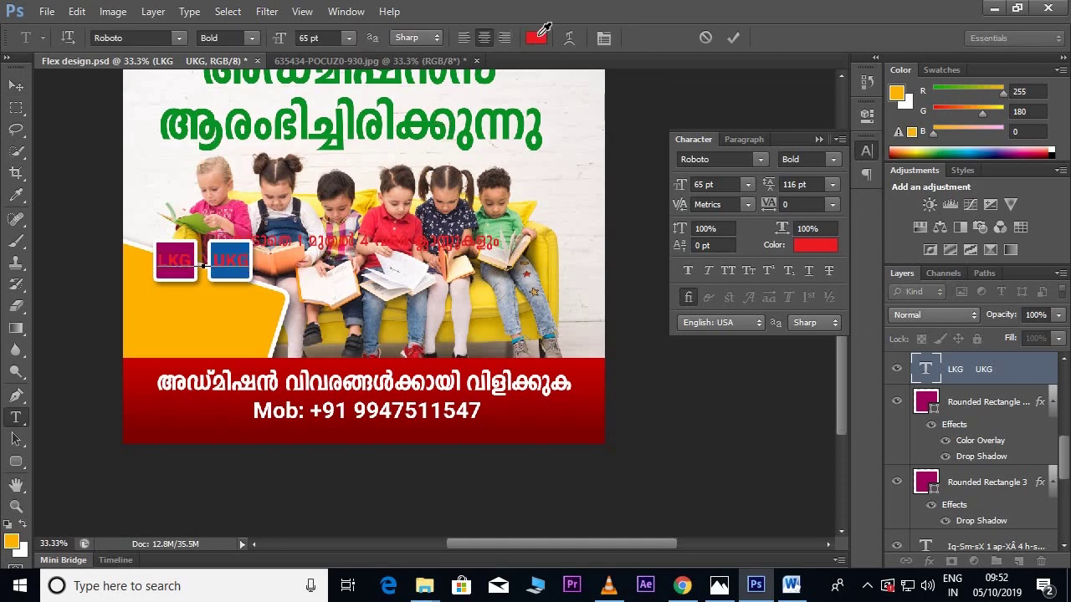
{"action": "left_click_drag", "start_coordinate": [645, 186], "coordinate": [558, 95]}
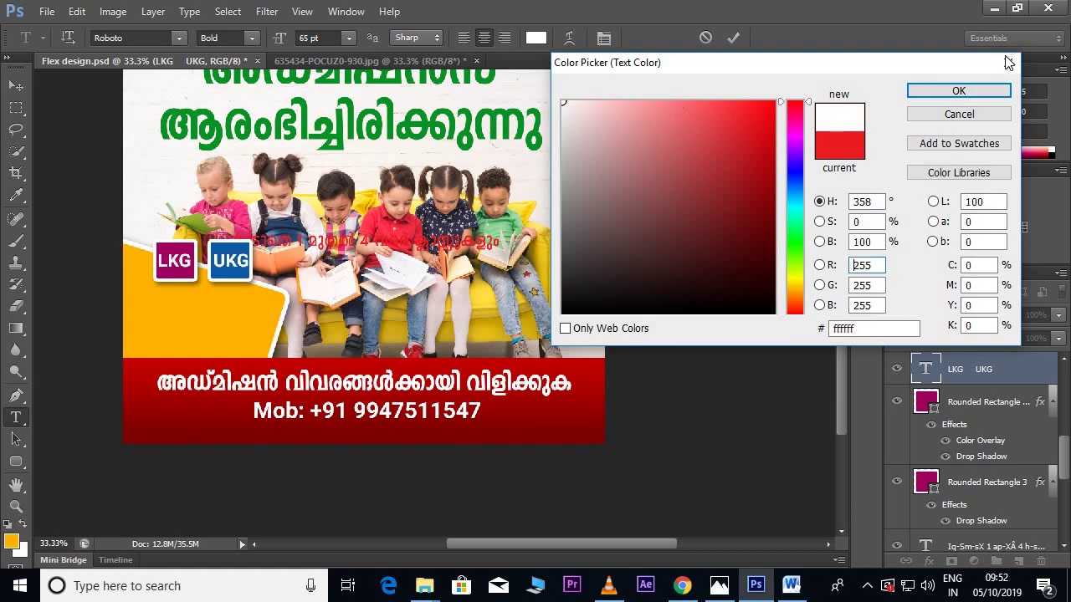
{"action": "left_click", "coordinate": [973, 92]}
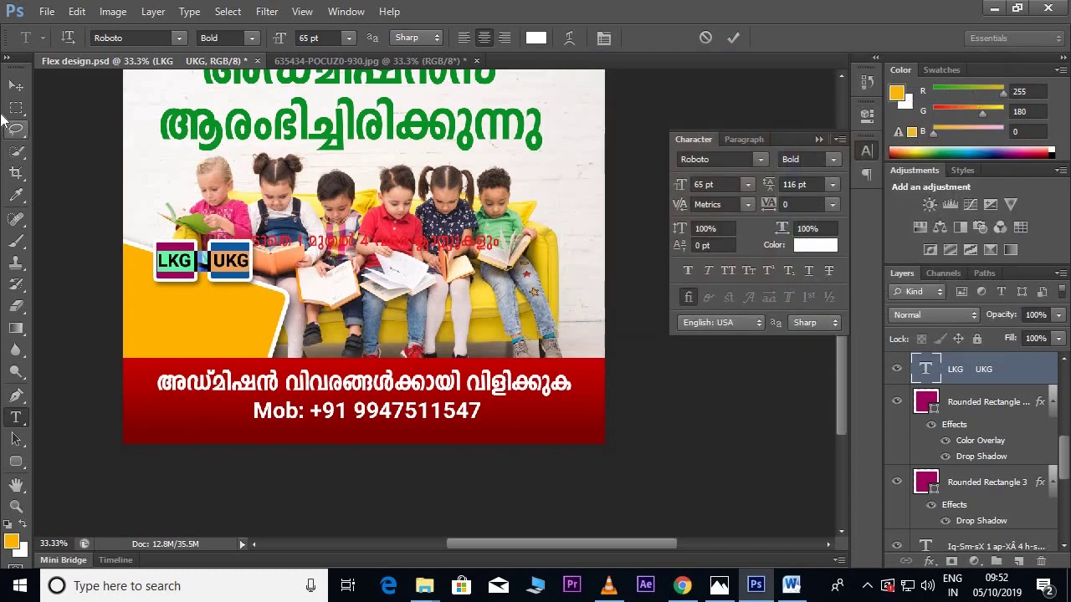
{"action": "left_click", "coordinate": [13, 87]}
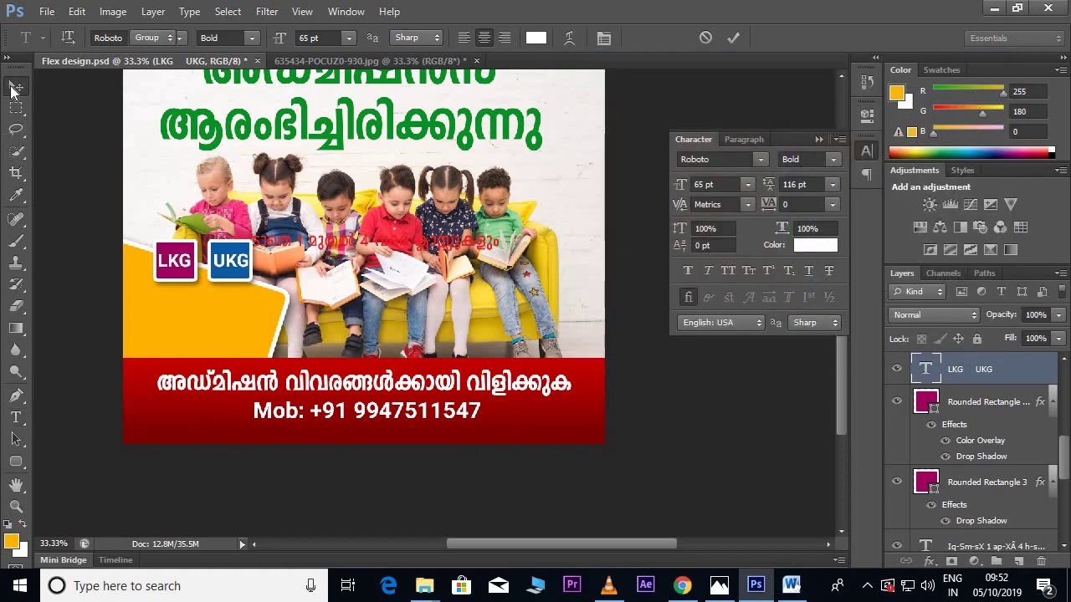
{"action": "right_click", "coordinate": [335, 246]}
Move the red Malayalam line below the squares and split it onto two lines.
{"action": "left_click", "coordinate": [352, 249]}
{"action": "left_click_drag", "start_coordinate": [351, 249], "coordinate": [248, 318]}
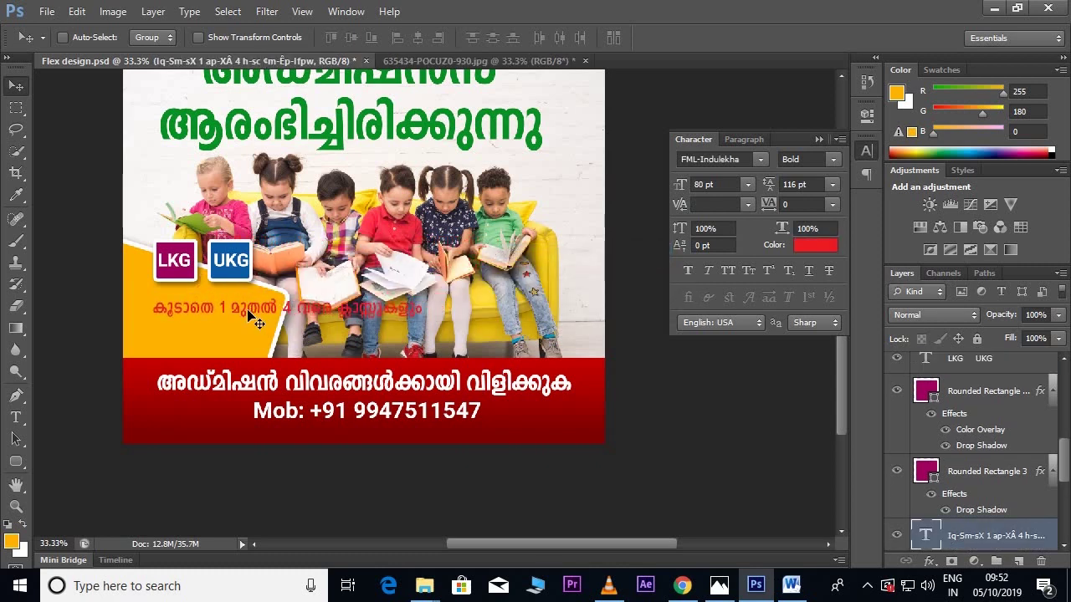
{"action": "key", "text": "t"}
{"action": "left_click", "coordinate": [220, 309]}
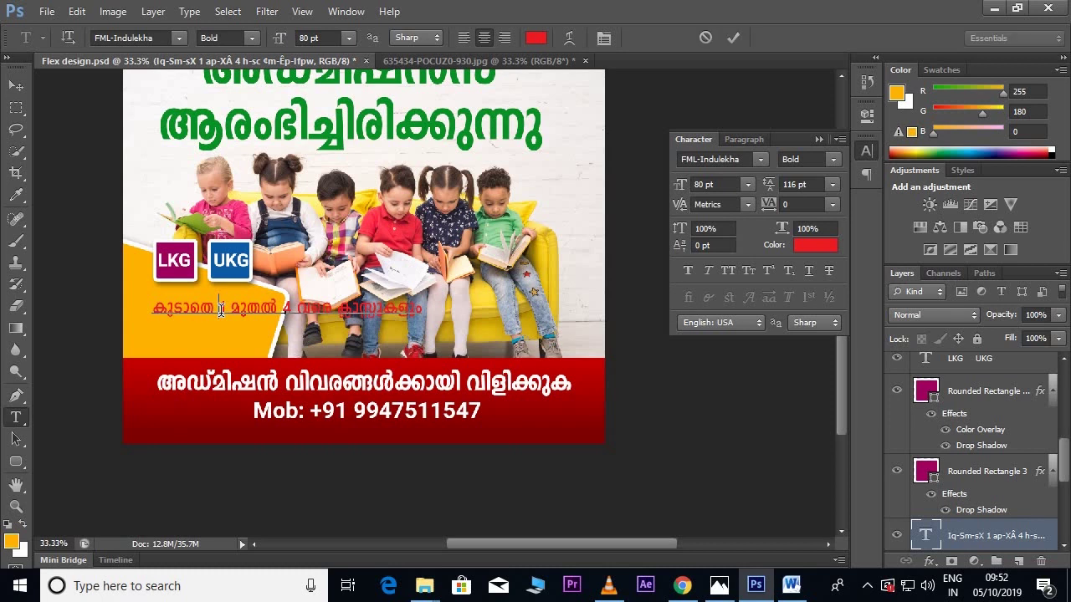
{"action": "key", "text": "Return"}
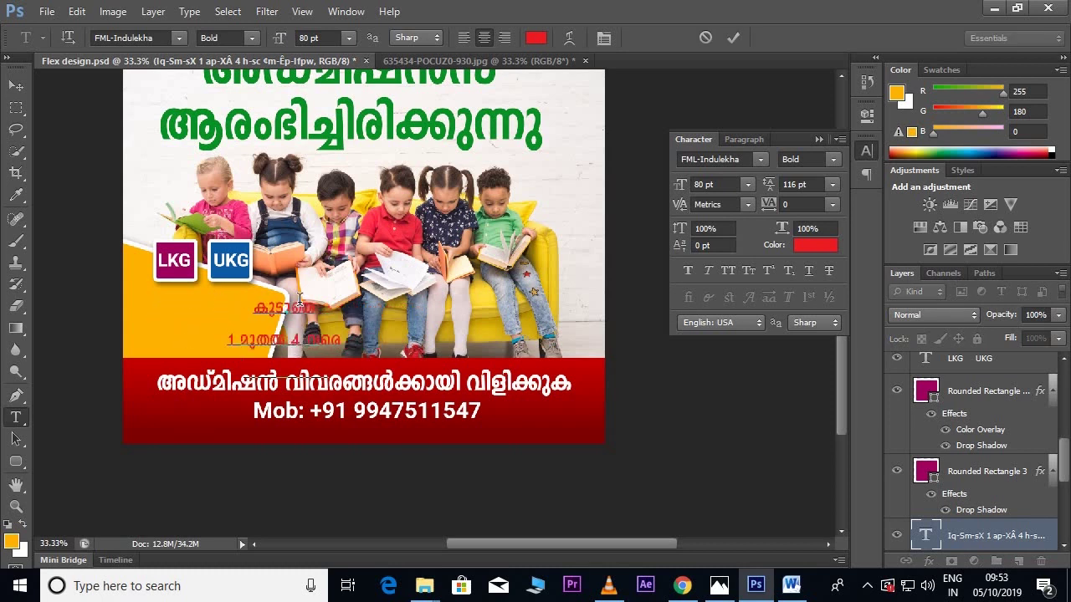
Left-align the Malayalam text and set its line spacing to 68.
{"action": "key", "text": "ctrl+a"}
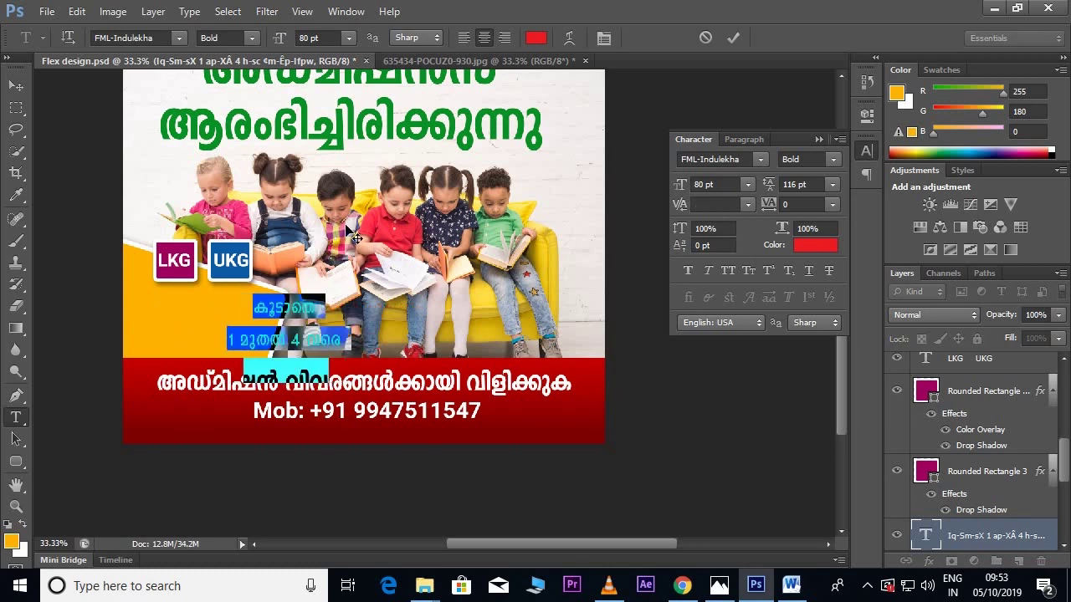
{"action": "left_click", "coordinate": [465, 38]}
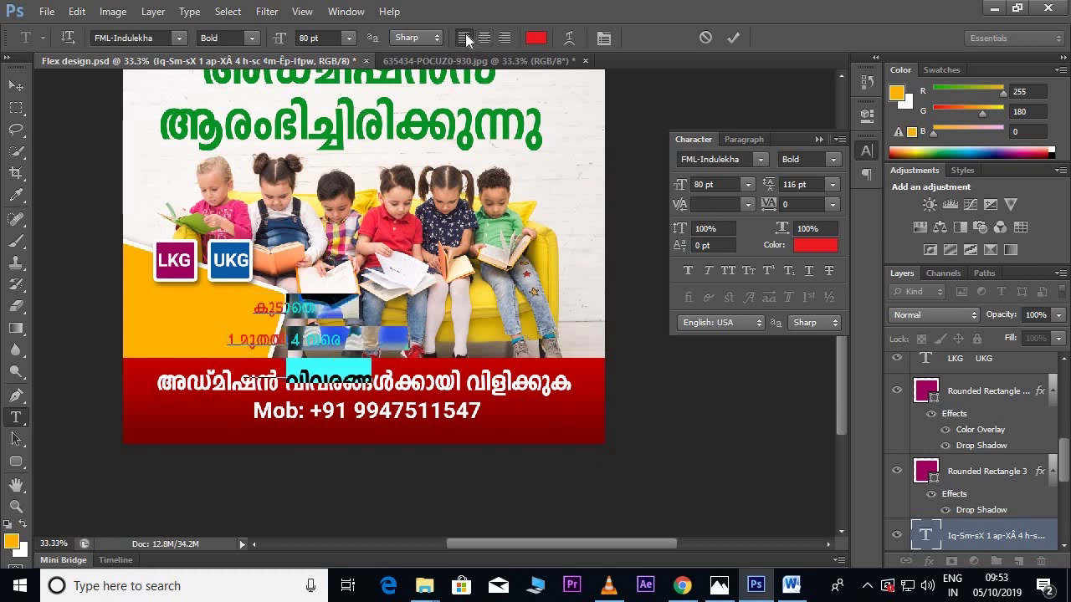
{"action": "left_click", "coordinate": [819, 185]}
{"action": "type", "text": "75"}
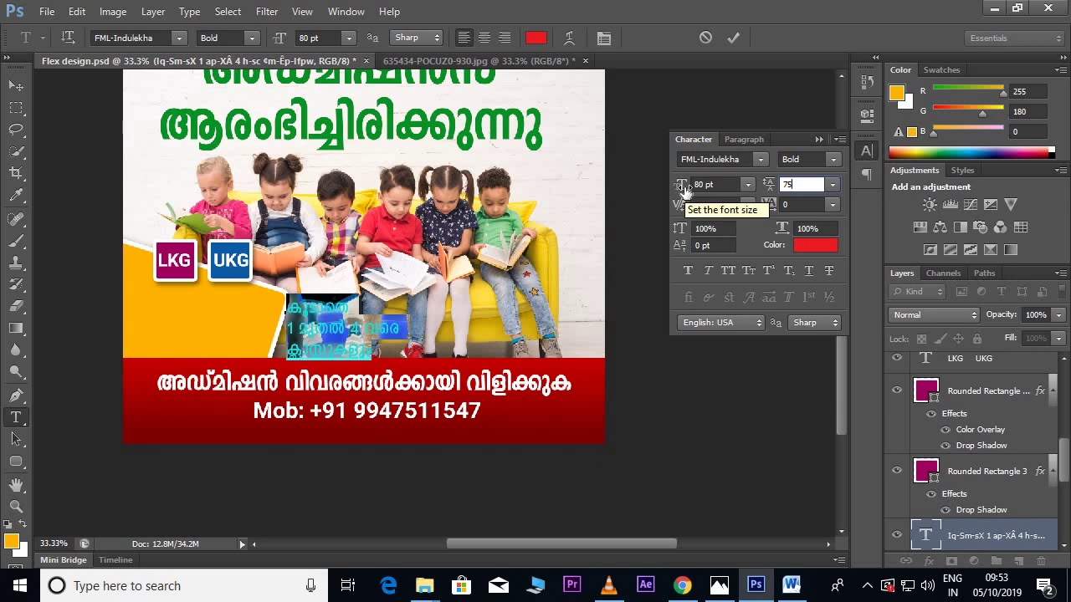
{"action": "key", "text": "BackSpace"}
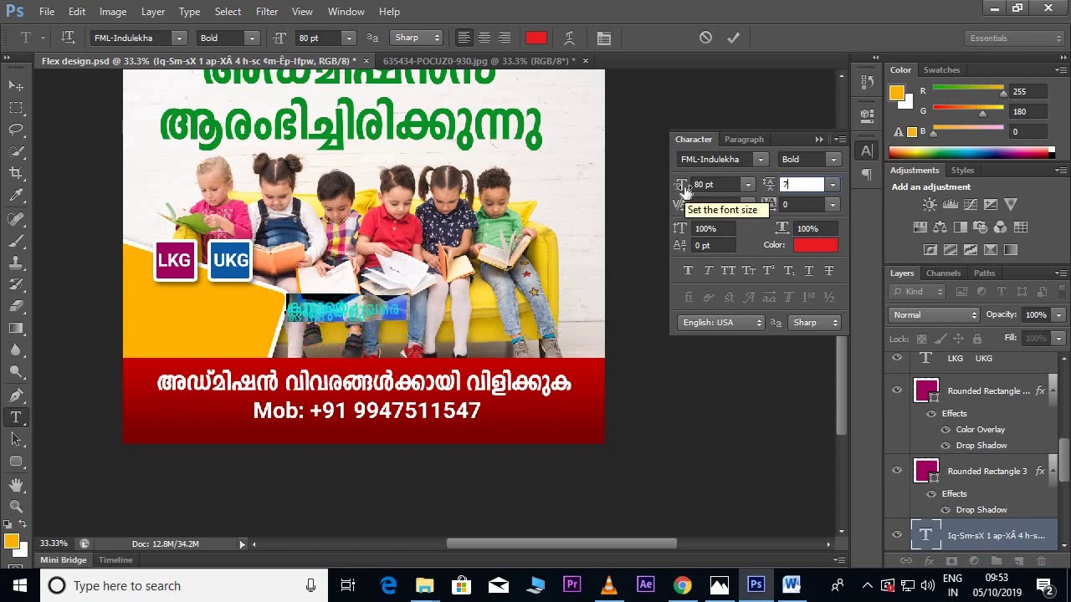
{"action": "type", "text": "0"}
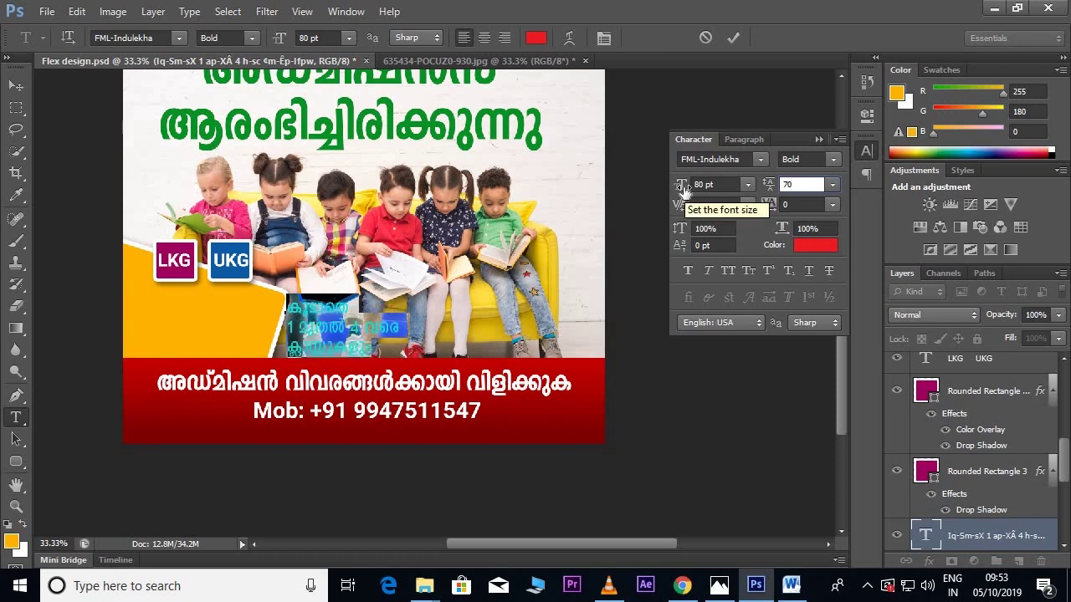
{"action": "key", "text": "BackSpace"}
{"action": "key", "text": "BackSpace"}
{"action": "type", "text": "68"}
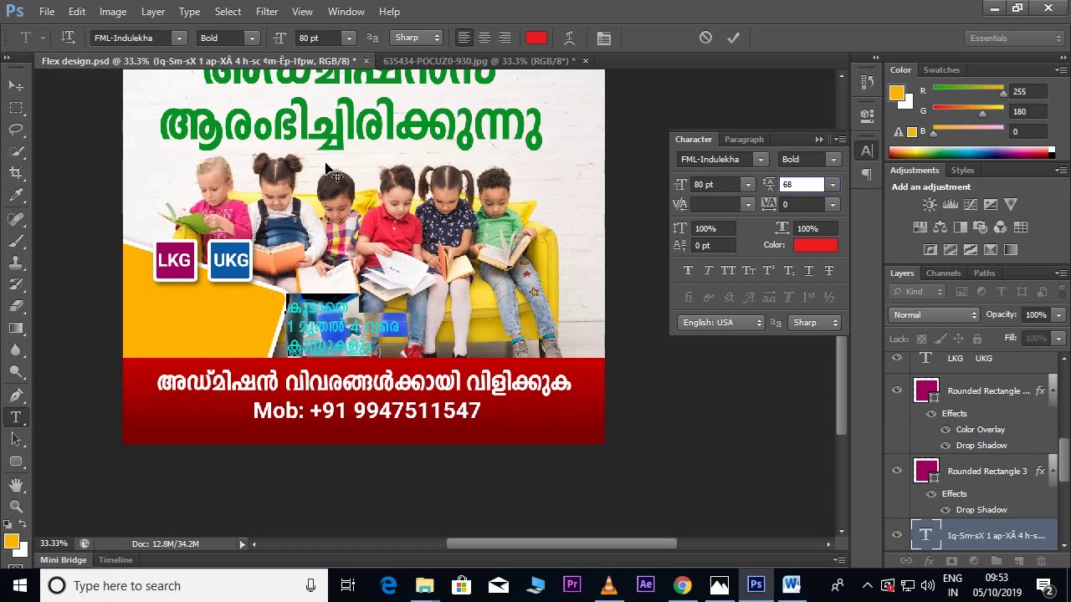
Set the class-range text to FML-IndulekhaHeavy and place it on the yellow corner.
{"action": "left_click", "coordinate": [178, 38]}
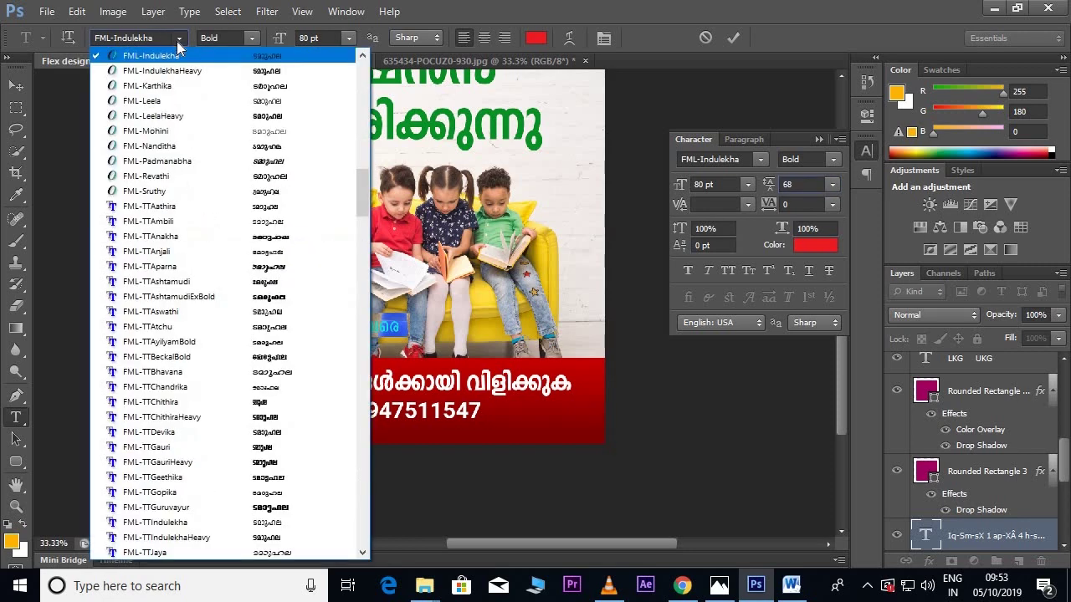
{"action": "left_click", "coordinate": [167, 74]}
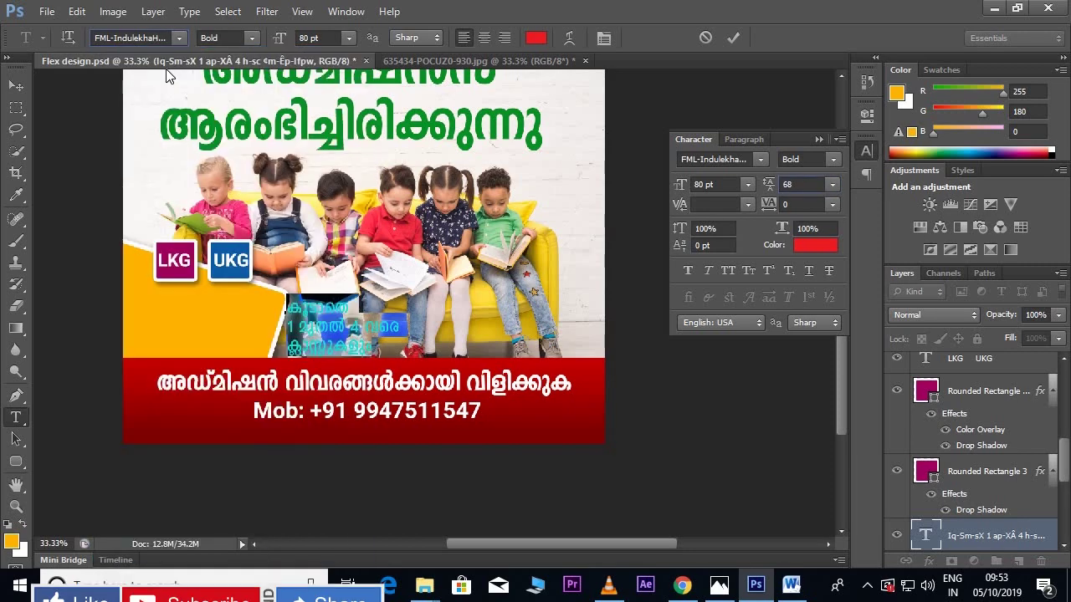
{"action": "left_click", "coordinate": [15, 88]}
{"action": "left_click_drag", "start_coordinate": [375, 345], "coordinate": [244, 333]}
{"action": "key", "text": "Down"}
{"action": "key", "text": "Down"}
{"action": "key", "text": "Down"}
{"action": "key", "text": "Down"}
{"action": "key", "text": "Down"}
{"action": "key", "text": "Down"}
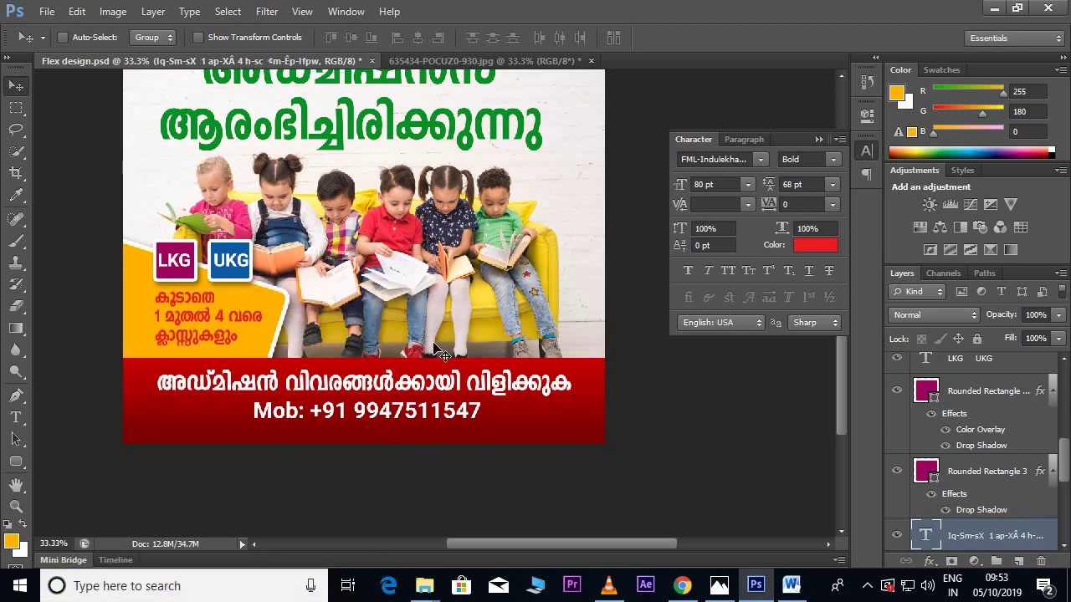
Nudge the green headline slightly right and zoom out to the whole poster.
{"action": "scroll", "coordinate": [449, 354], "scroll_direction": "up", "scroll_amount": 2}
{"action": "scroll", "coordinate": [449, 353], "scroll_direction": "up", "scroll_amount": 6}
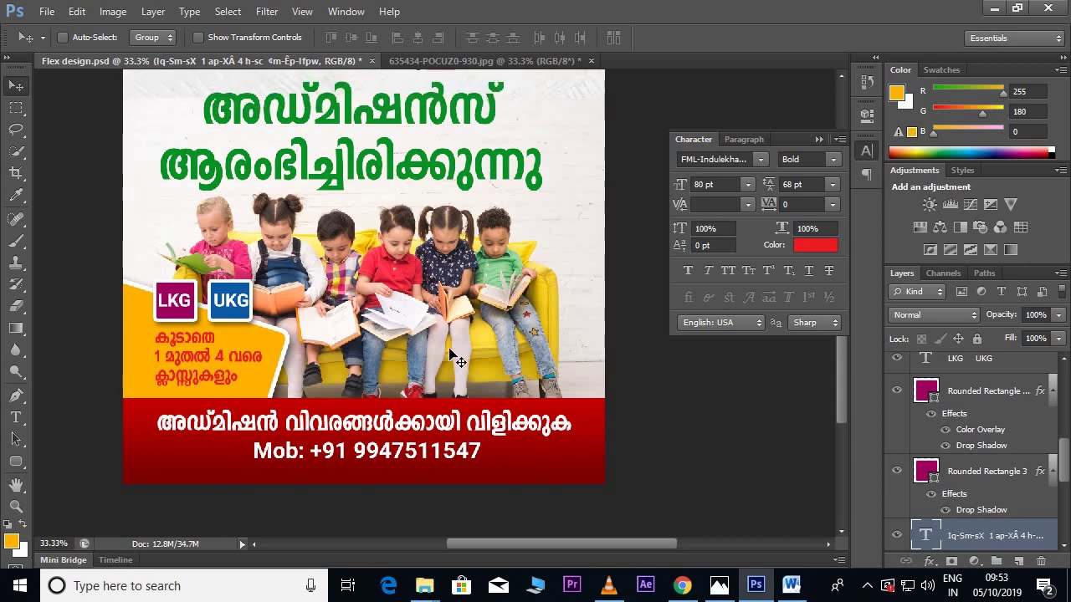
{"action": "scroll", "coordinate": [449, 354], "scroll_direction": "left", "scroll_amount": 2}
{"action": "right_click", "coordinate": [554, 259]}
{"action": "left_click", "coordinate": [553, 261]}
{"action": "key", "text": "shift+Right"}
{"action": "key", "text": "shift+Right"}
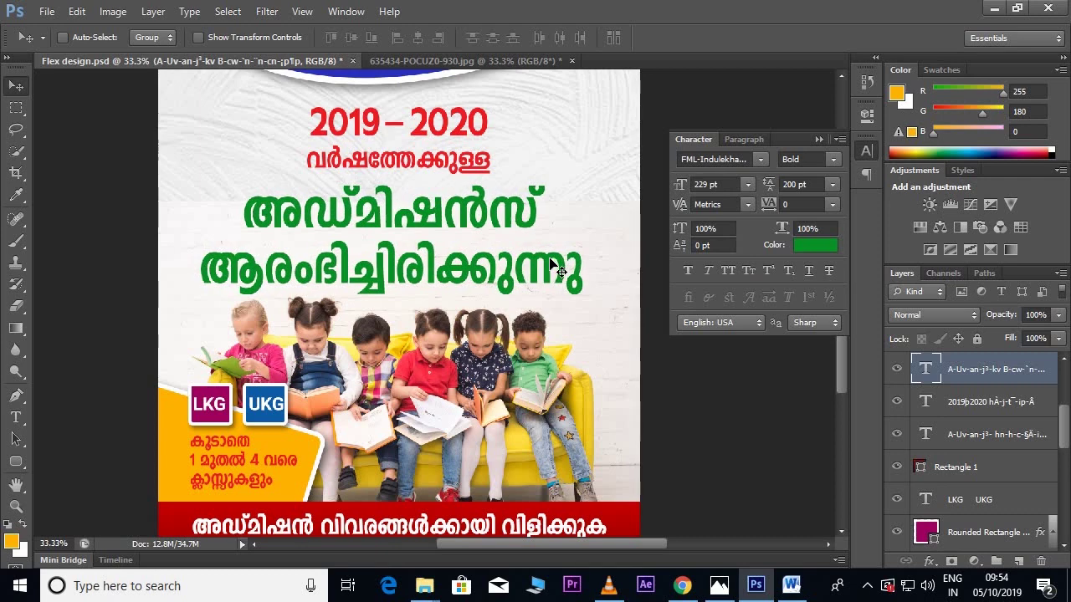
{"action": "key", "text": "Right"}
{"action": "key", "text": "Right"}
{"action": "key", "text": "Right"}
{"action": "key", "text": "Right"}
{"action": "key", "text": "Right"}
{"action": "key", "text": "Right"}
{"action": "key", "text": "Right"}
{"action": "key", "text": "Right"}
{"action": "key", "text": "Right"}
{"action": "key", "text": "Right"}
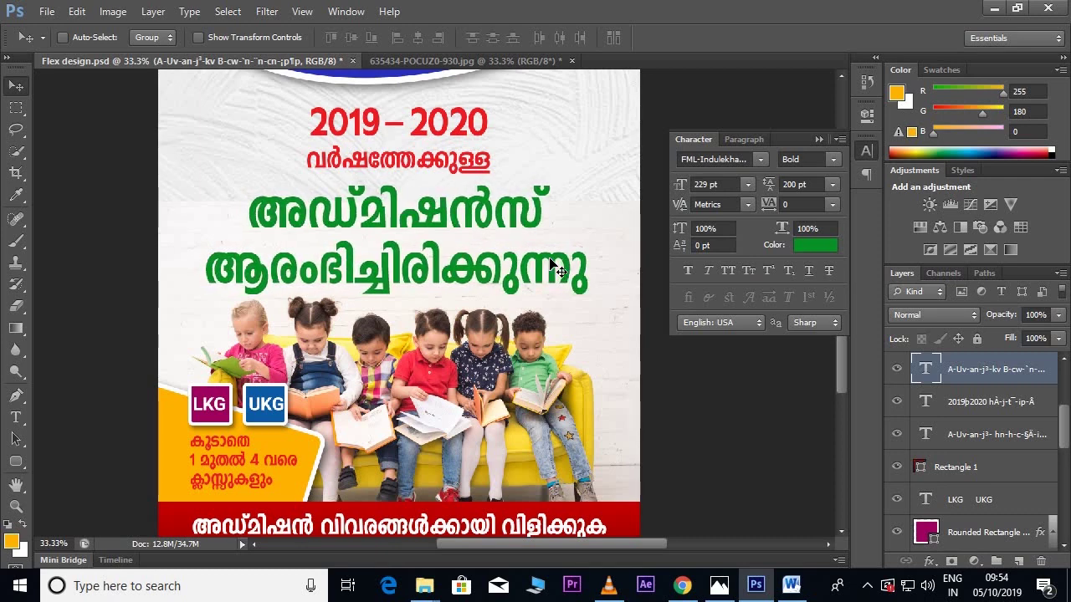
{"action": "key", "text": "ctrl+minus"}
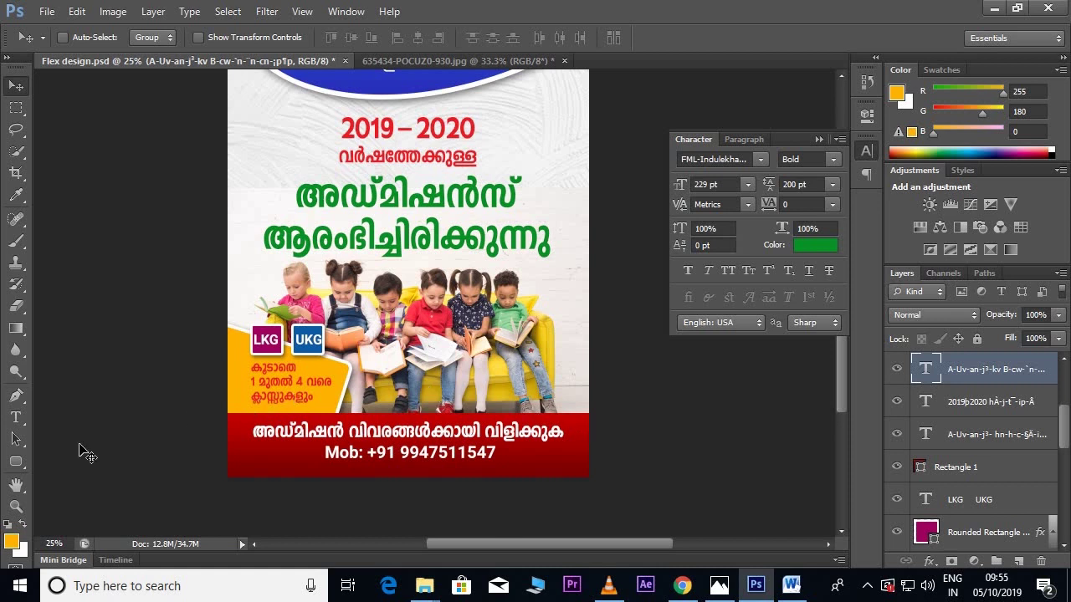
{"action": "left_click", "coordinate": [20, 462]}
Draw a white-filled rectangle over the footer and place it beneath the red contact band.
{"action": "right_click", "coordinate": [31, 460]}
{"action": "left_click", "coordinate": [113, 447]}
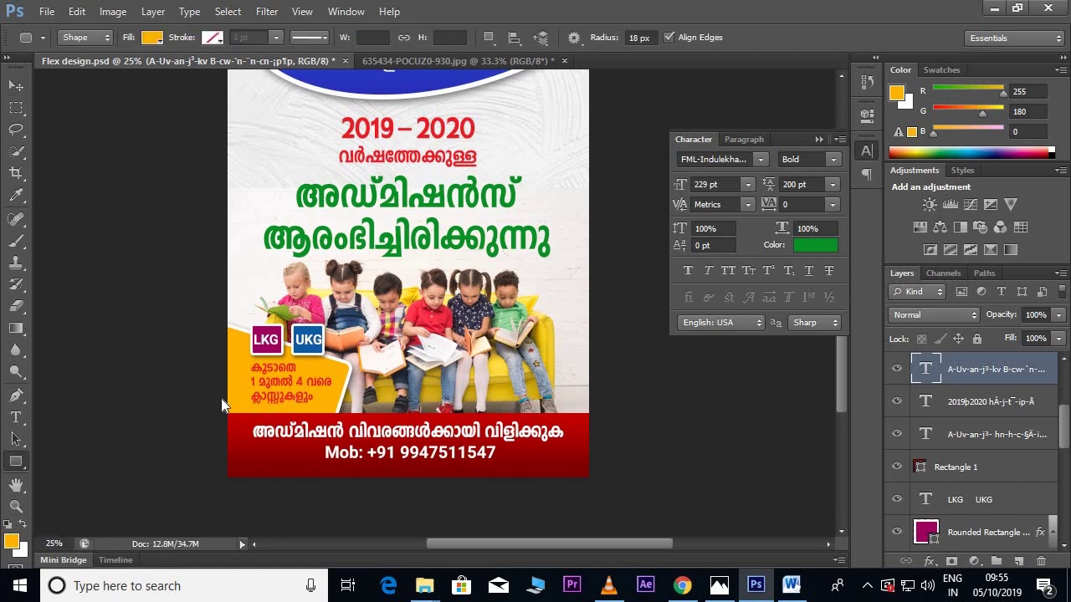
{"action": "left_click_drag", "start_coordinate": [225, 410], "coordinate": [589, 479]}
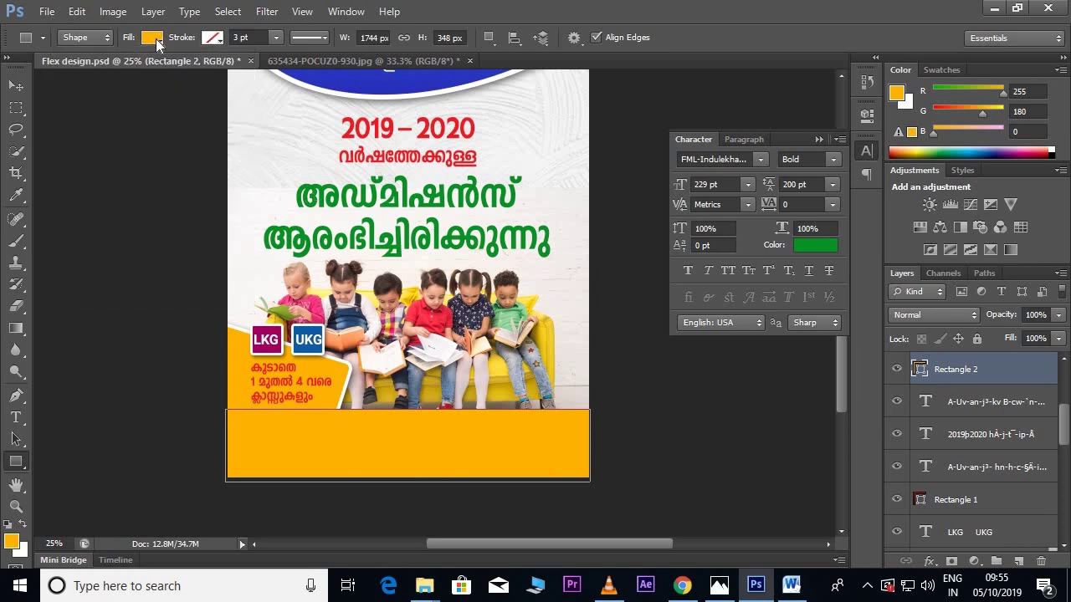
{"action": "left_click", "coordinate": [153, 38]}
{"action": "left_click", "coordinate": [71, 116]}
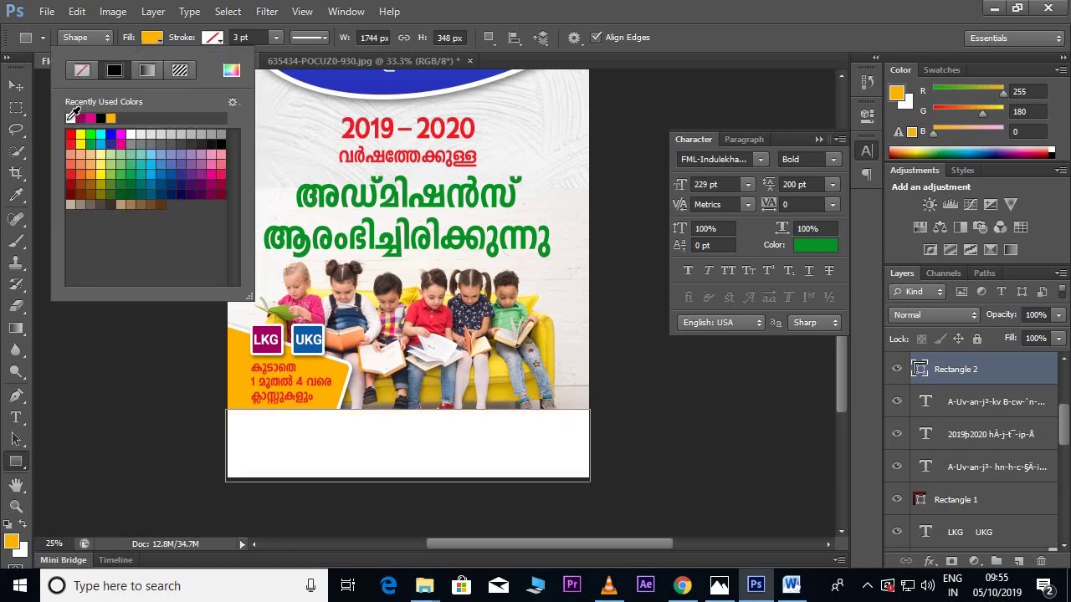
{"action": "left_click", "coordinate": [16, 85]}
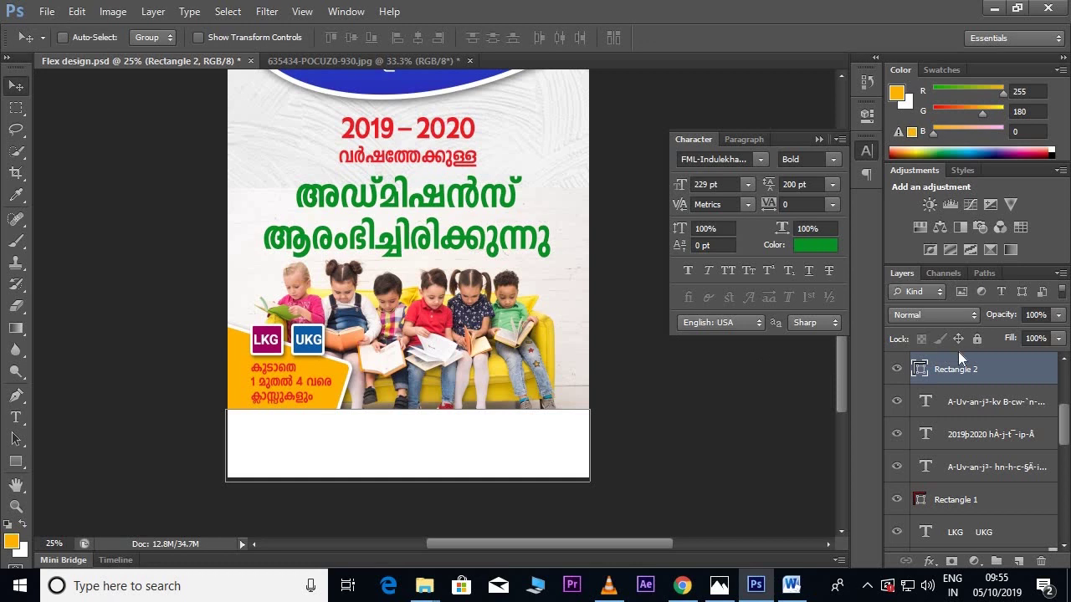
{"action": "left_click_drag", "start_coordinate": [993, 382], "coordinate": [977, 536]}
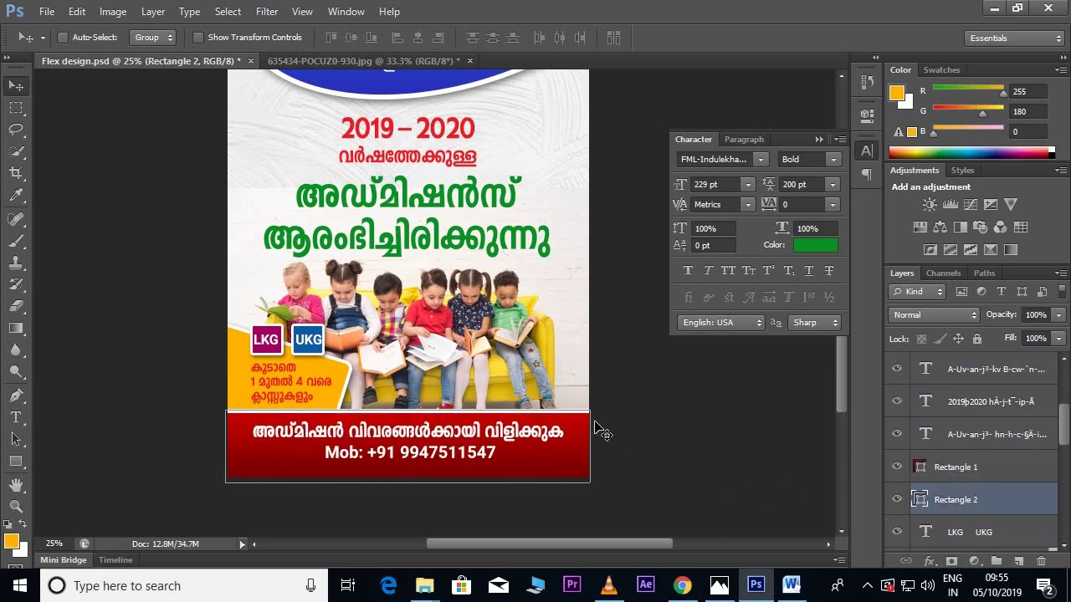
{"action": "left_click", "coordinate": [1012, 368]}
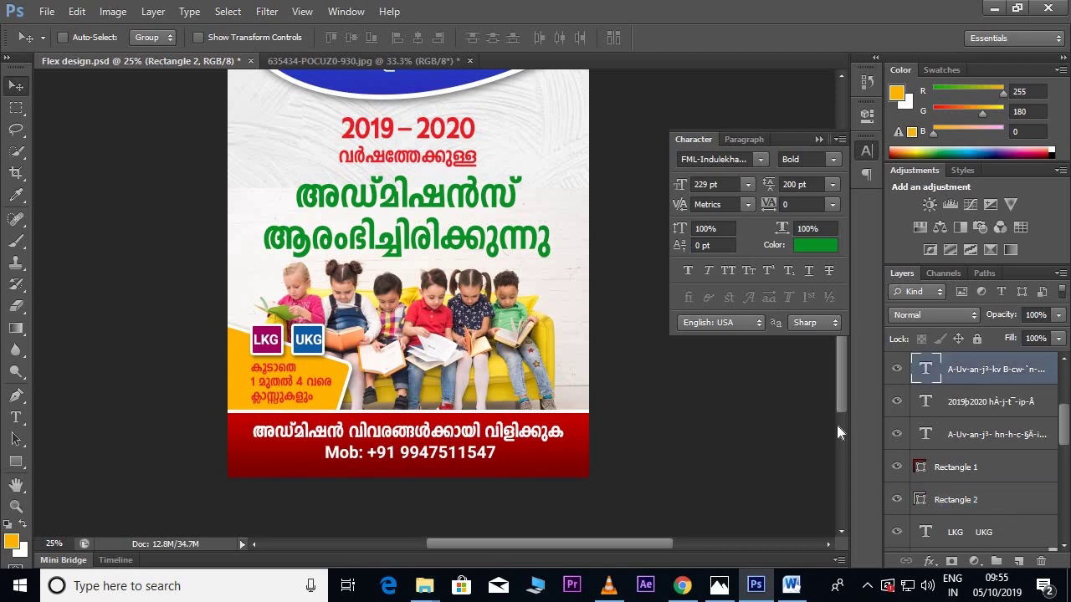
{"action": "left_click_drag", "start_coordinate": [713, 418], "coordinate": [667, 459]}
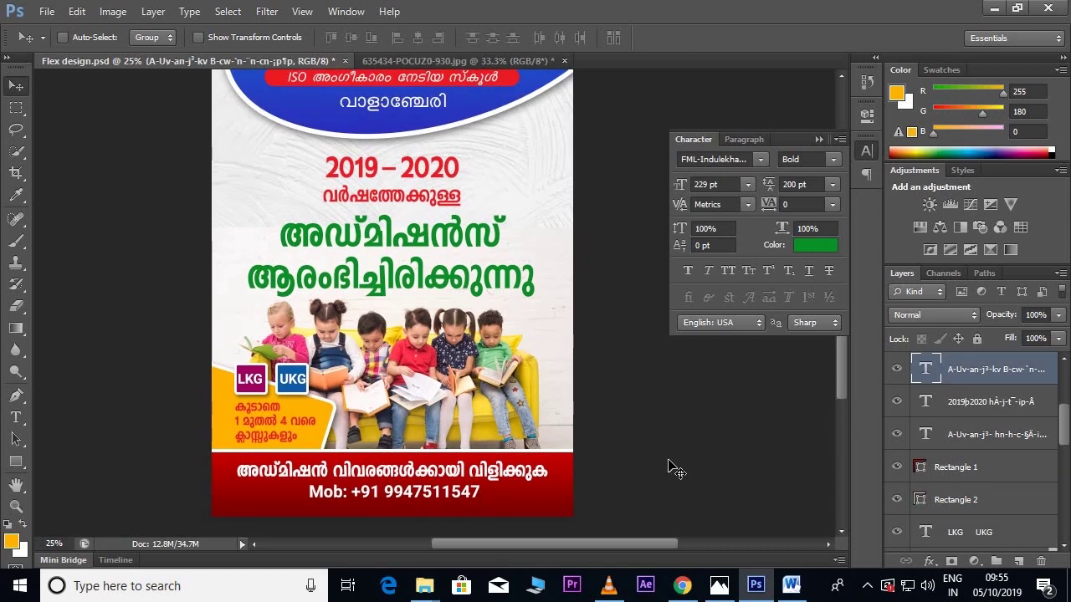
Select Layer 1 and set up a slightly smaller soft round eraser.
{"action": "scroll", "coordinate": [593, 406], "scroll_direction": "up", "scroll_amount": 3}
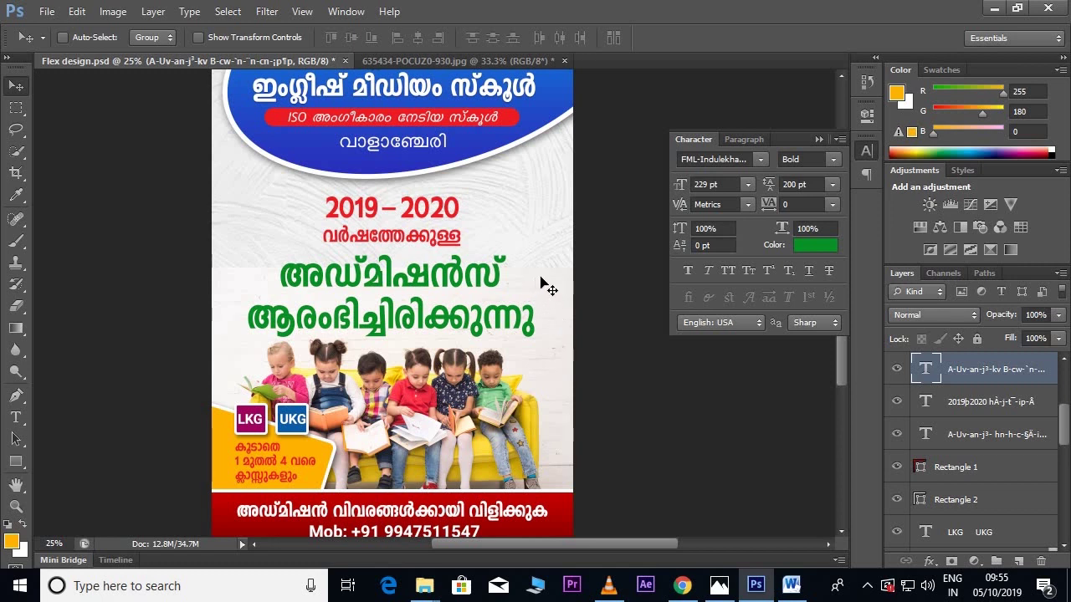
{"action": "right_click", "coordinate": [540, 387]}
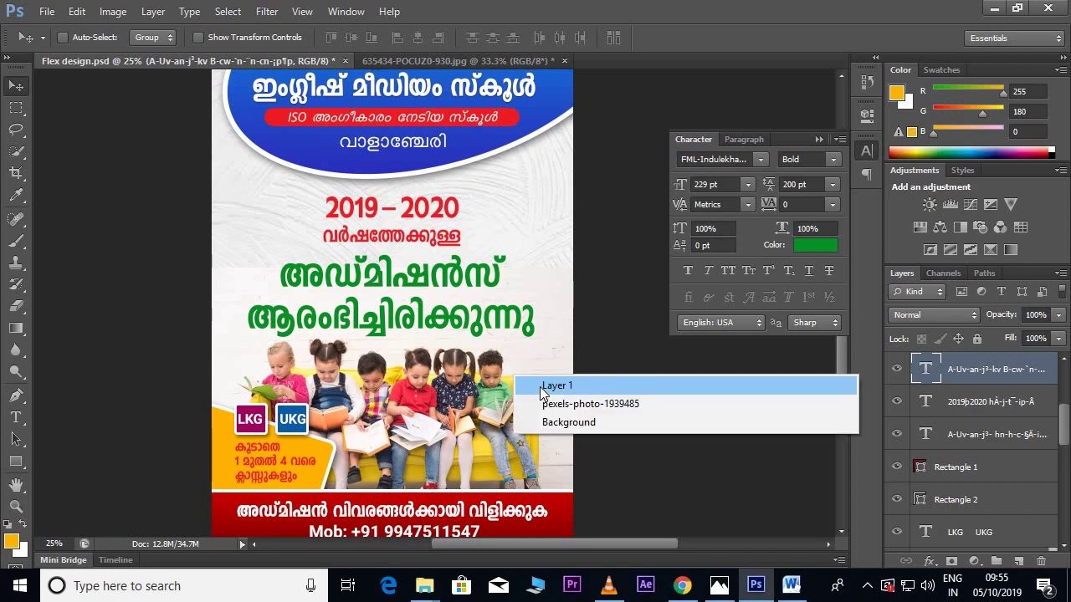
{"action": "left_click", "coordinate": [545, 383]}
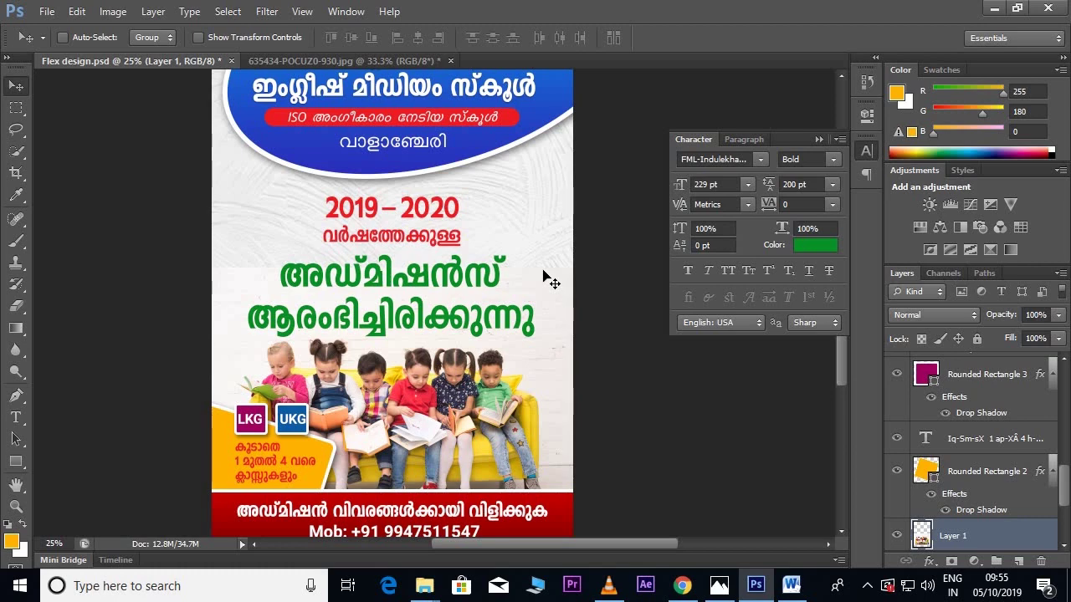
{"action": "scroll", "coordinate": [550, 280], "scroll_direction": "up", "scroll_amount": 2}
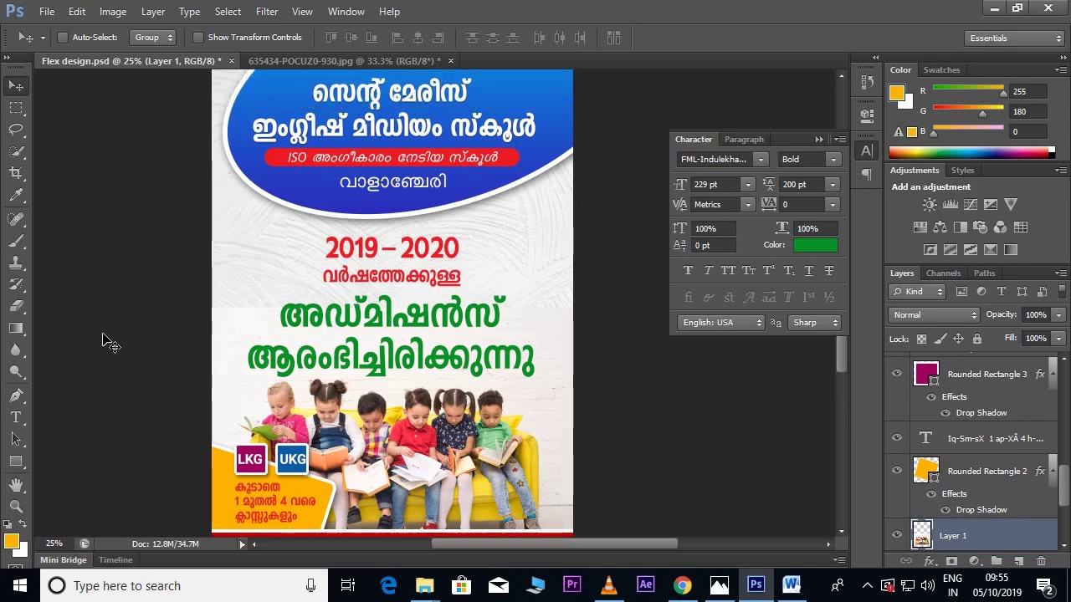
{"action": "left_click", "coordinate": [15, 307]}
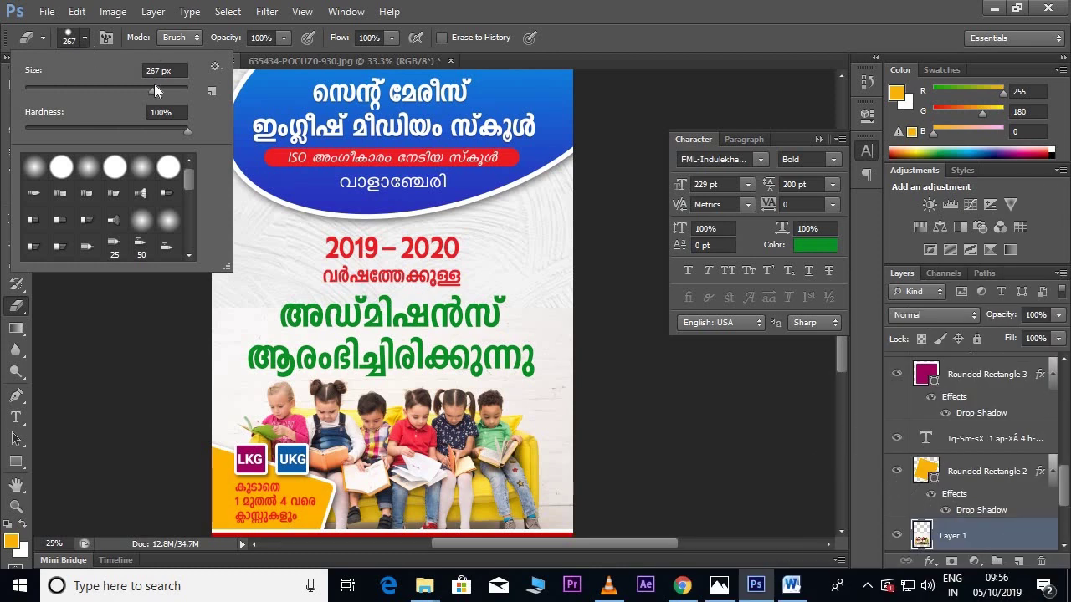
{"action": "left_click_drag", "start_coordinate": [153, 95], "coordinate": [152, 93]}
{"action": "left_click", "coordinate": [32, 172]}
{"action": "left_click", "coordinate": [276, 282]}
Softly erase a stroke on Layer 1 and zoom out to the whole flyer.
{"action": "mouse_move", "coordinate": [213, 293]}
{"action": "left_mouse_down"}
{"action": "mouse_move", "coordinate": [251, 298]}
{"action": "mouse_move", "coordinate": [227, 332]}
{"action": "left_mouse_up"}
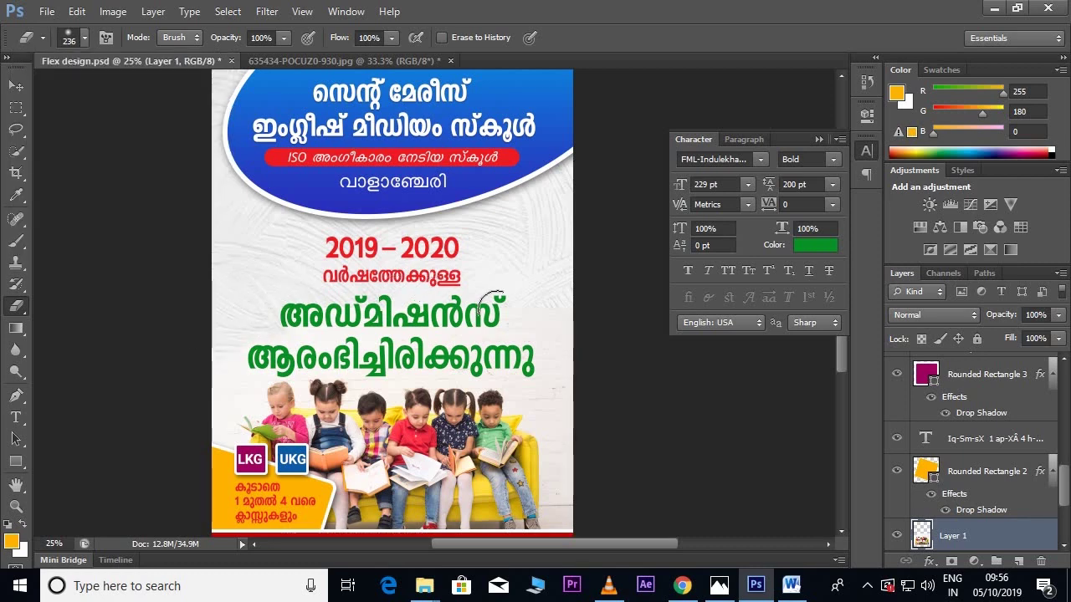
{"action": "key", "text": "v"}
{"action": "key", "text": "ctrl+minus"}
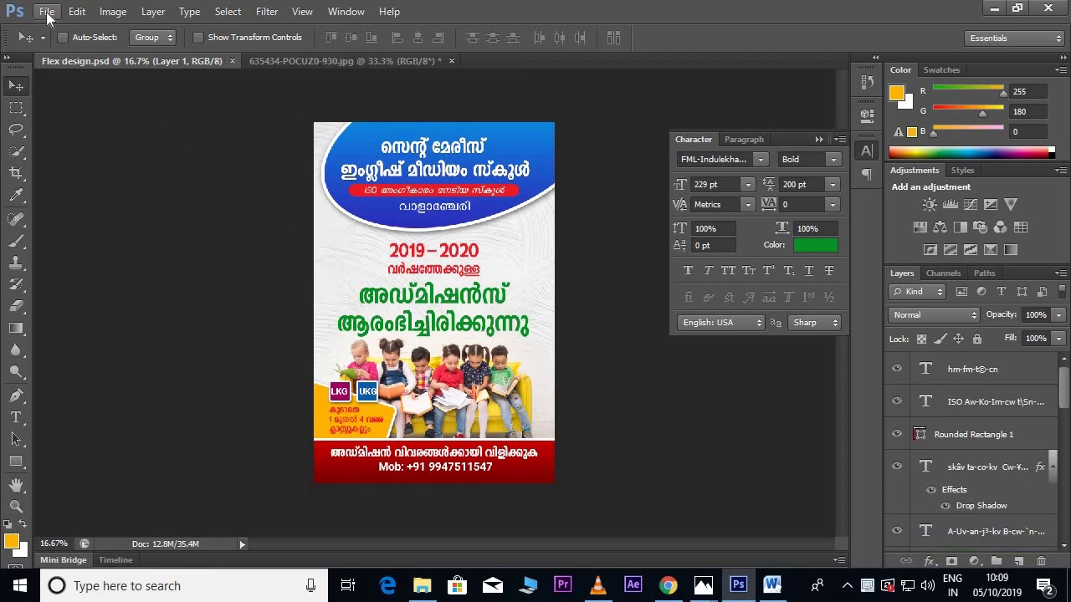
Save a copy as Flex design.jpg in JPEG format at Quality 12 (Maximum).
{"action": "left_click", "coordinate": [47, 12]}
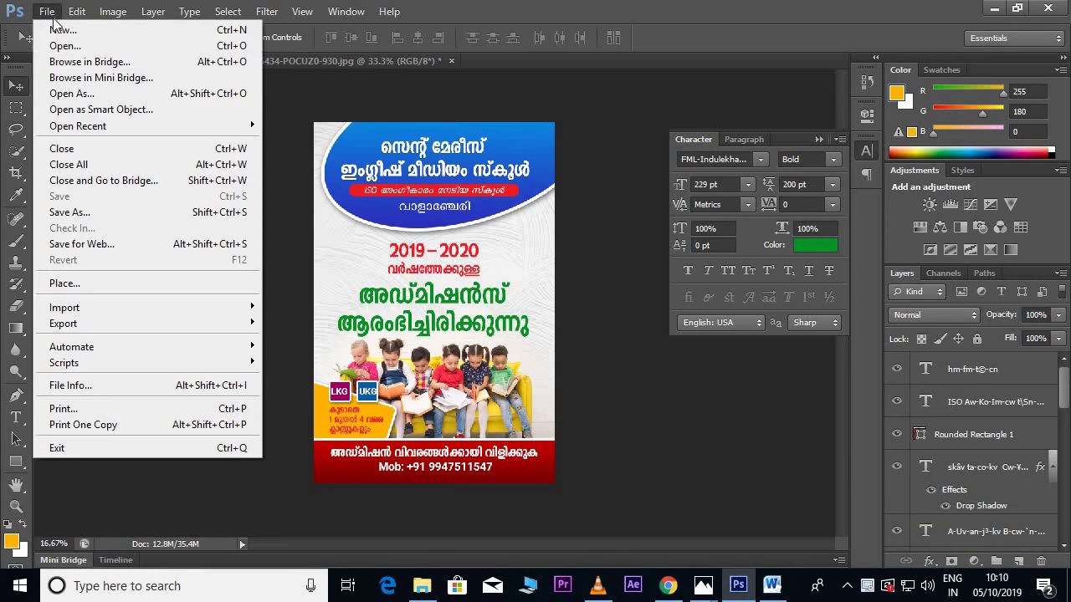
{"action": "left_click", "coordinate": [90, 212]}
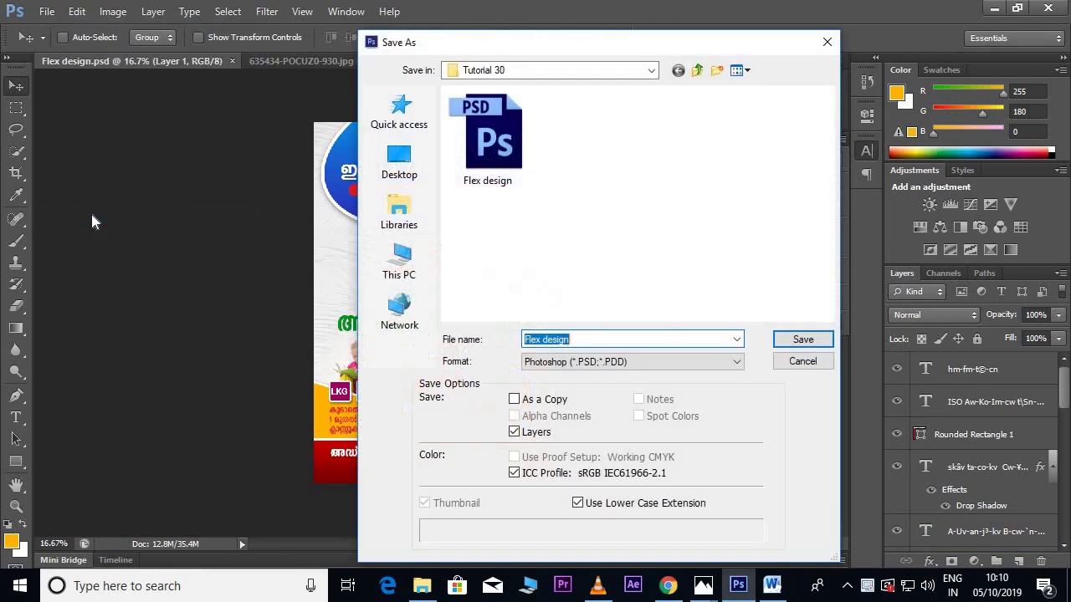
{"action": "left_click", "coordinate": [599, 364]}
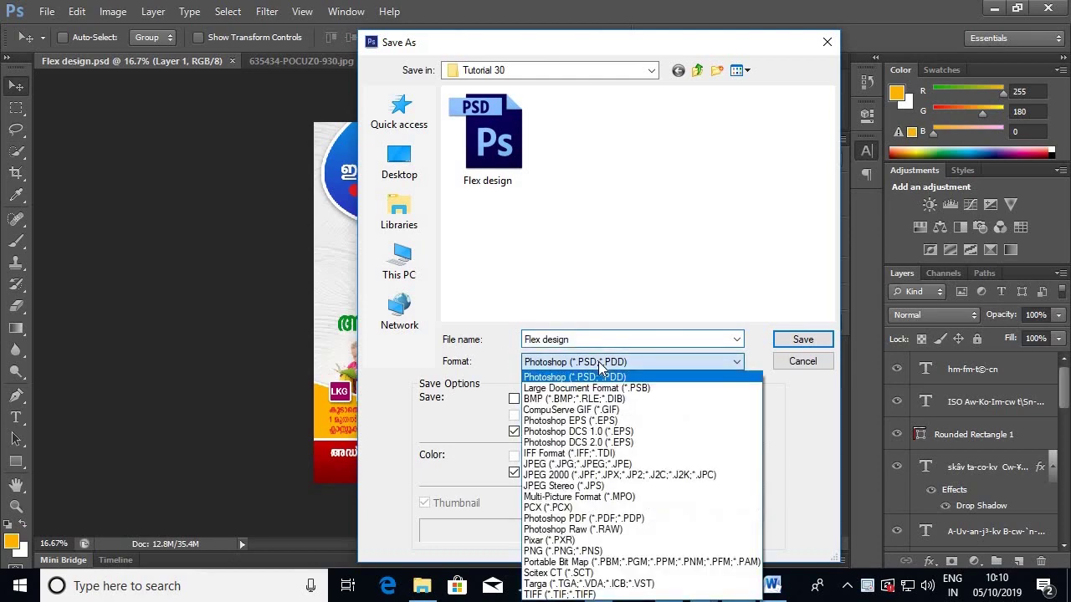
{"action": "left_click", "coordinate": [591, 465]}
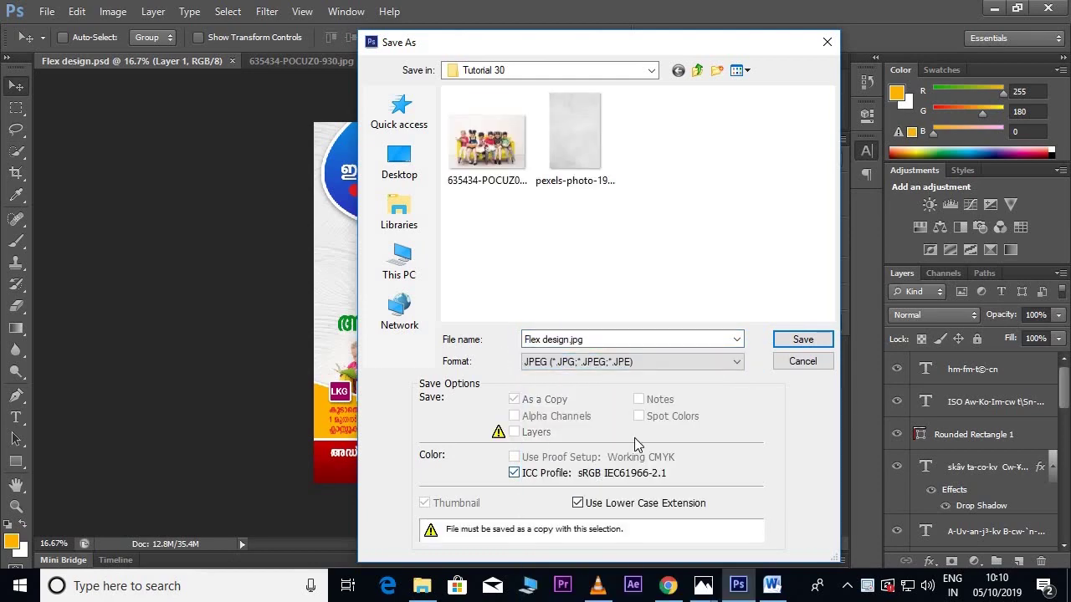
{"action": "left_click", "coordinate": [796, 340]}
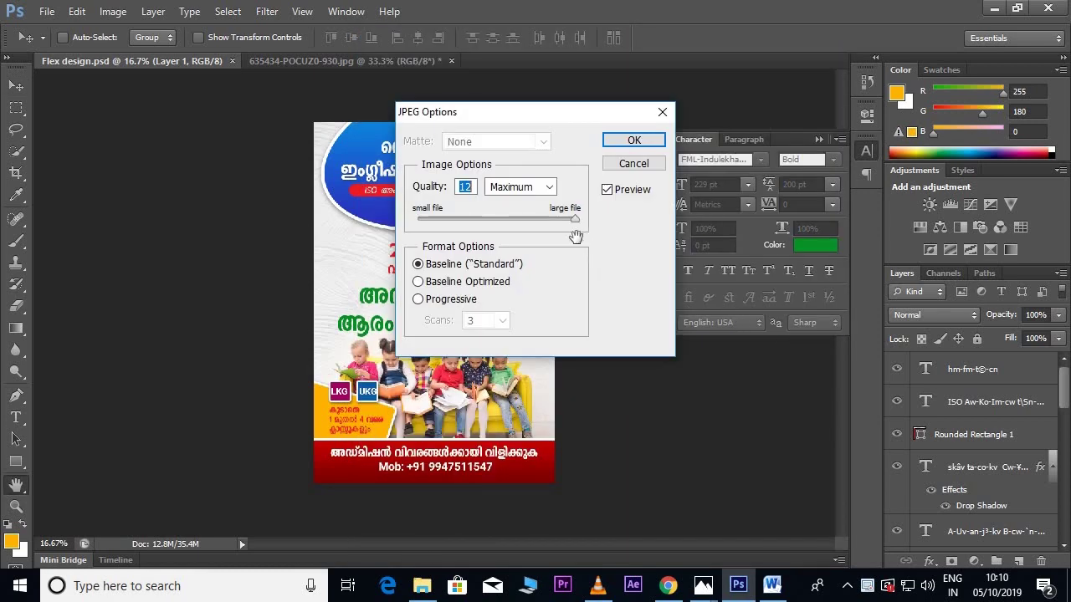
{"action": "left_click", "coordinate": [629, 141]}
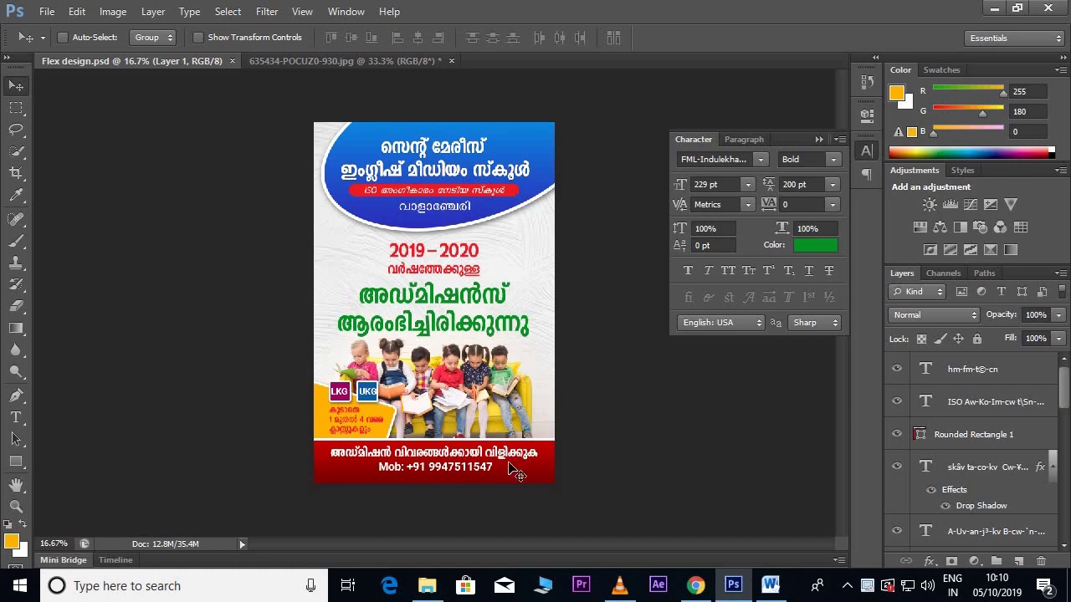
Open Flex design.jpg from the Tutorial 30 folder in Photos, maximized.
{"action": "left_click", "coordinate": [431, 583]}
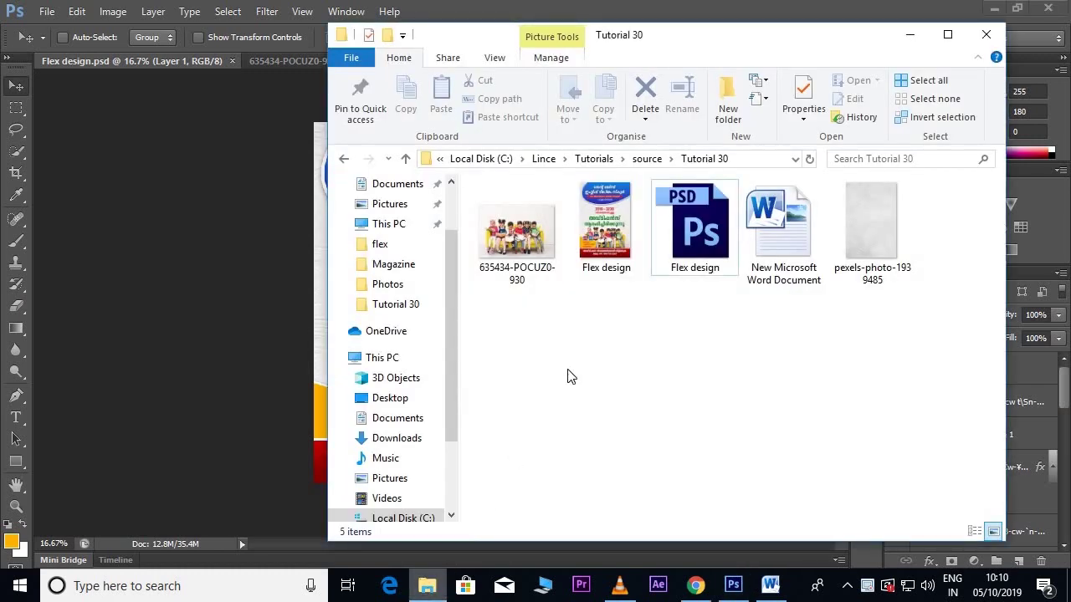
{"action": "left_click", "coordinate": [603, 236]}
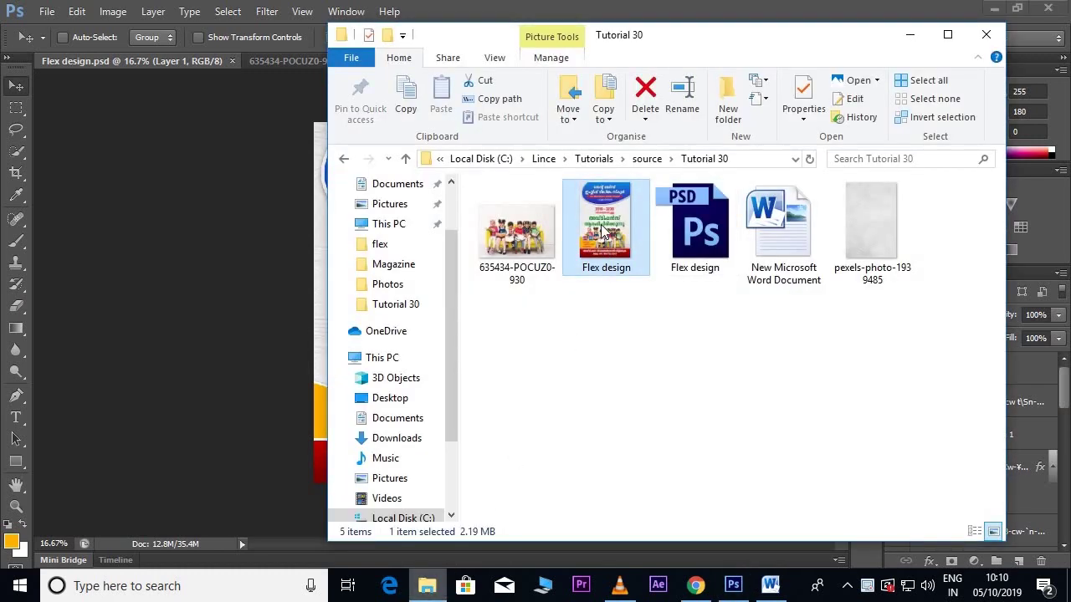
{"action": "double_click", "coordinate": [603, 236]}
{"action": "left_click", "coordinate": [809, 47]}
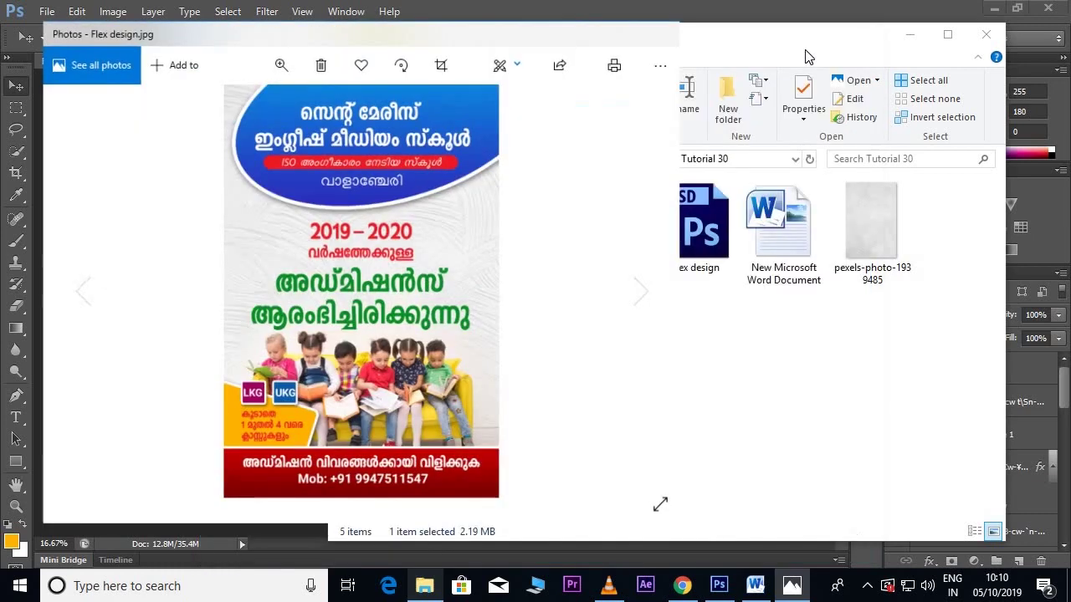